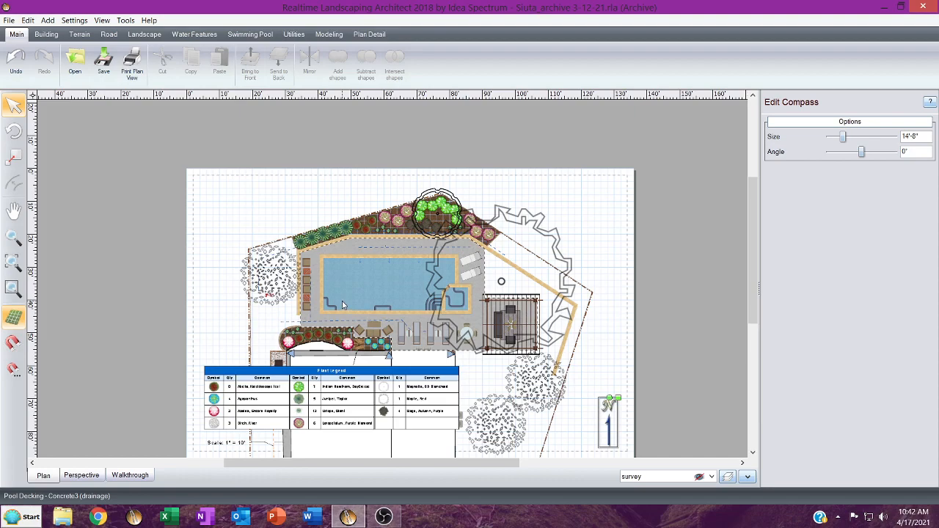
scroll(342, 304, "up", 4)
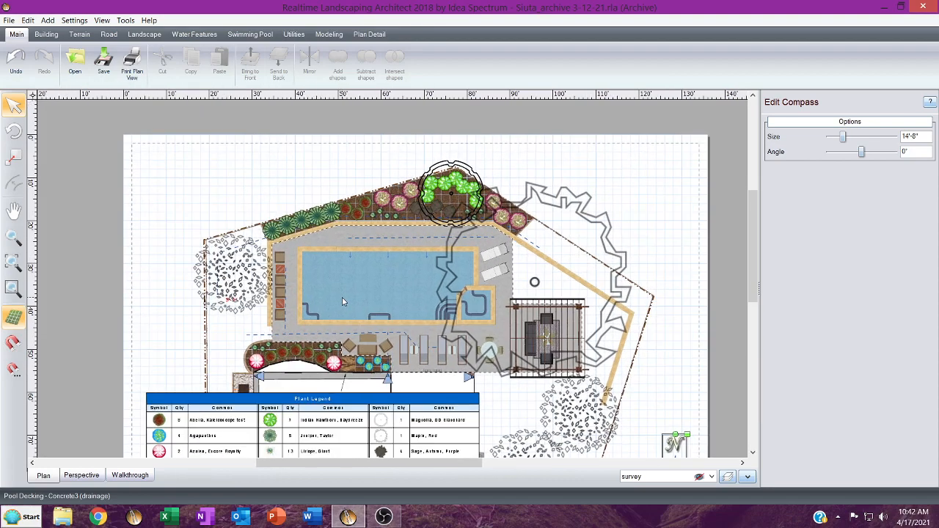
scroll(342, 301, "up", 1)
middle_click_drag(342, 301, 318, 251)
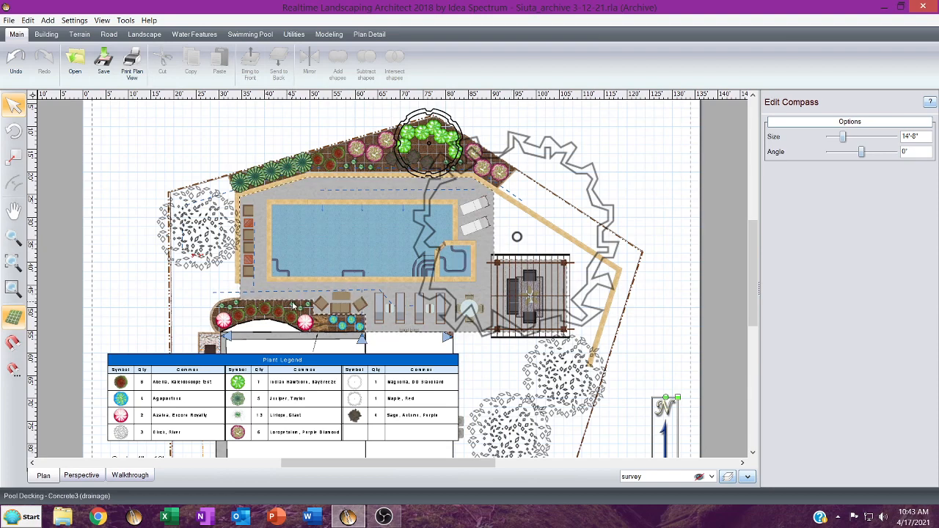
scroll(292, 305, "down", 2)
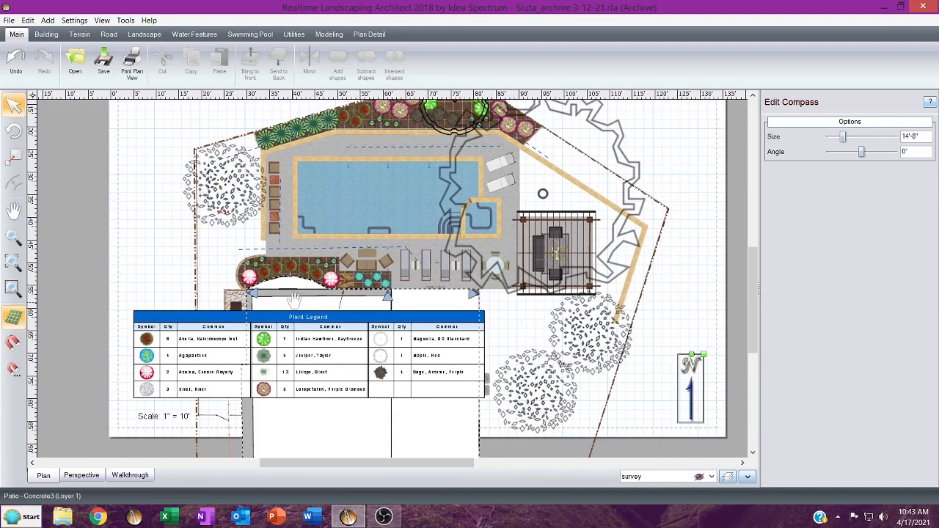
scroll(279, 295, "up", 2)
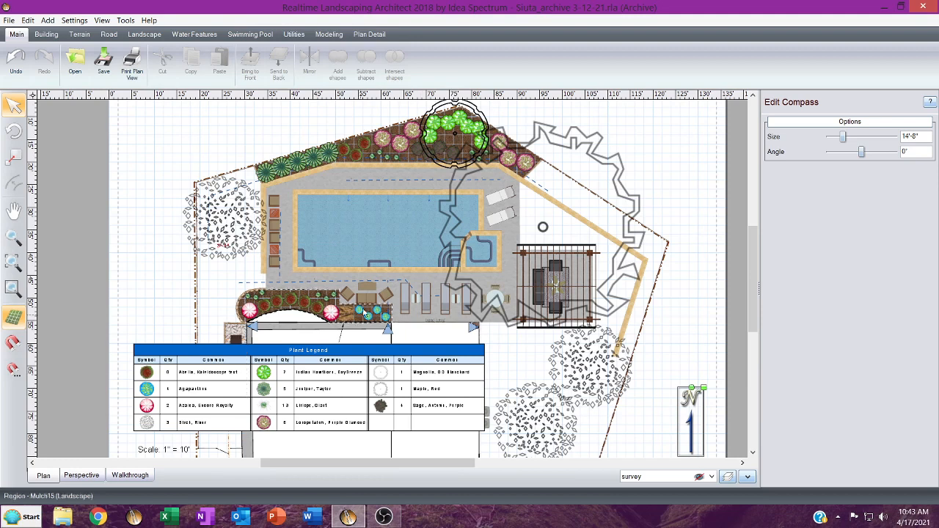
left_click(292, 353)
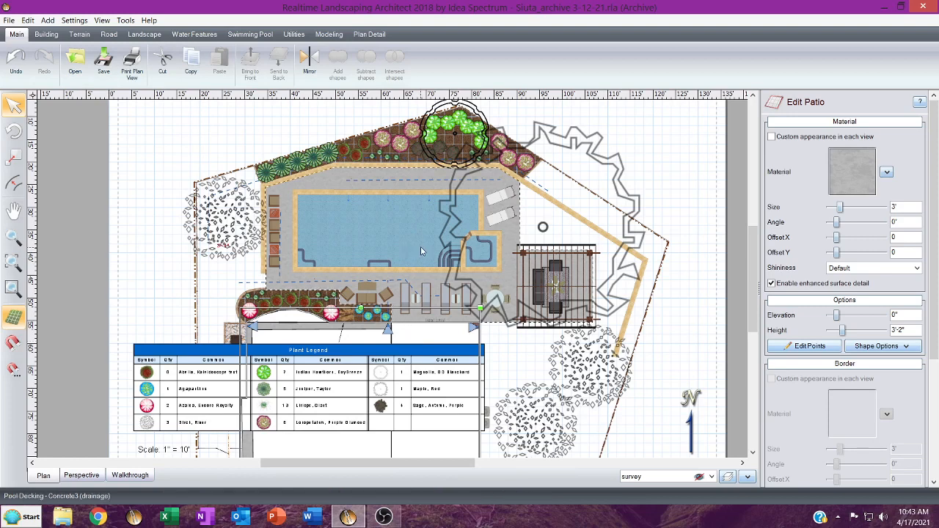
Change the fill of the planting bed behind the pool from mulch to the Hatch9a hatch pattern.
left_click(443, 151)
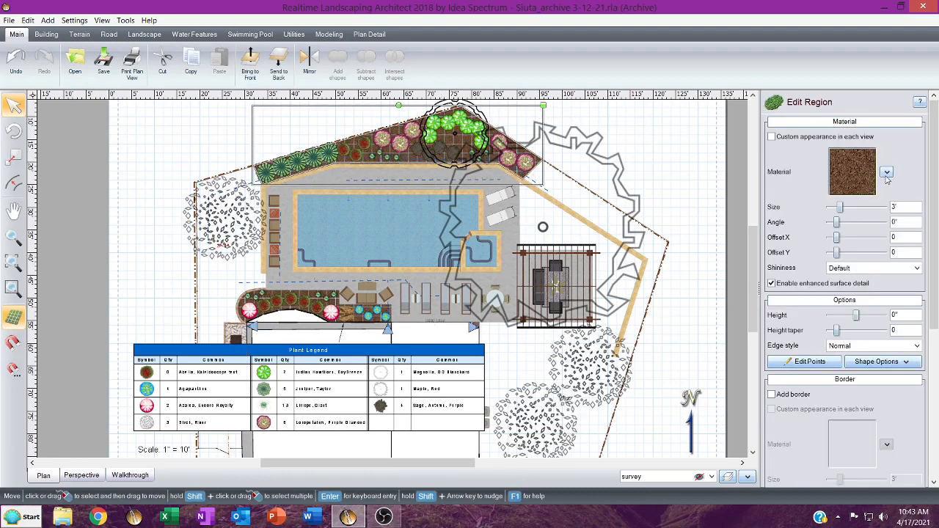
left_click(862, 176)
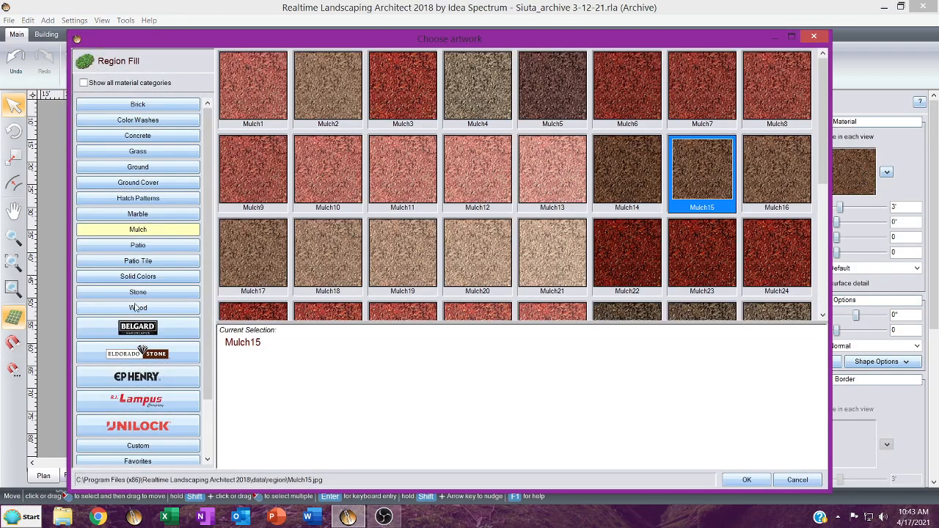
left_click(141, 199)
scroll(338, 186, "down", 10)
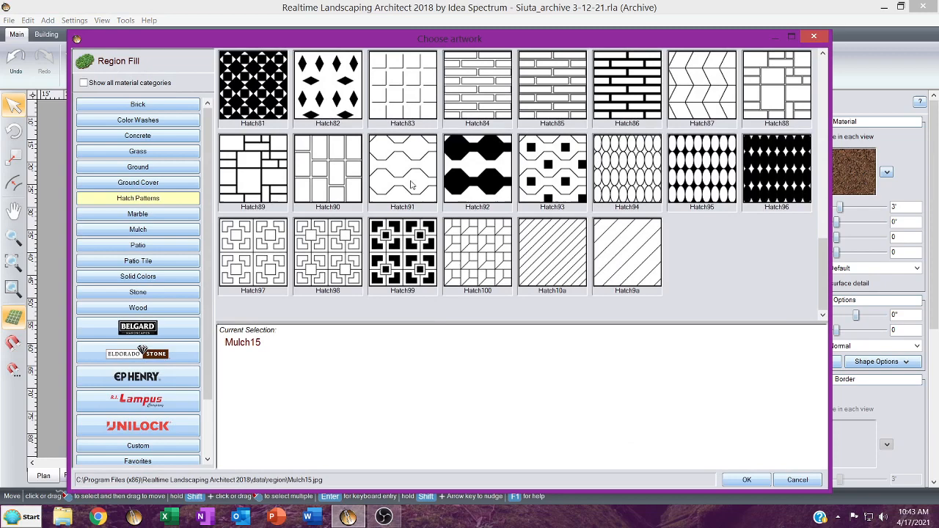
left_click(606, 247)
double_click(613, 251)
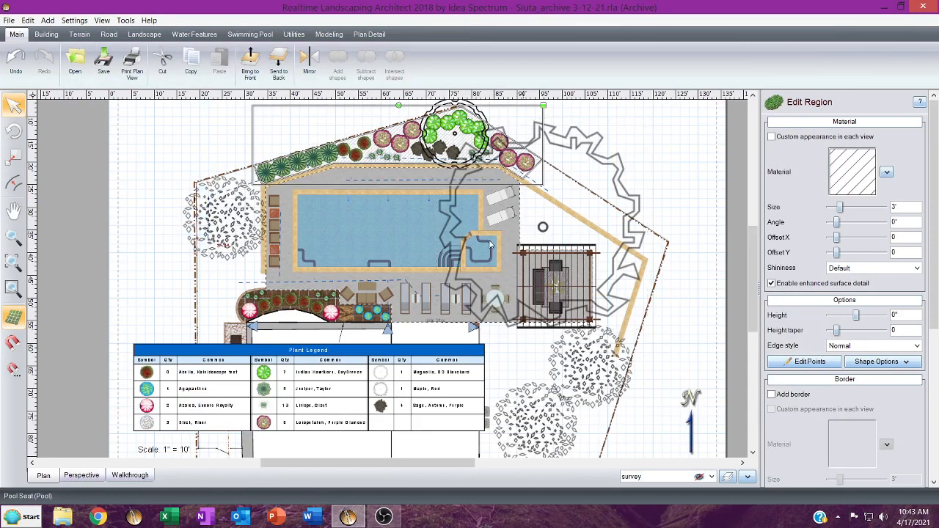
Change the fill of the curved mulch bed between the pool deck and the house to the Hatch9a hatch pattern.
left_click(312, 293)
left_click(312, 292)
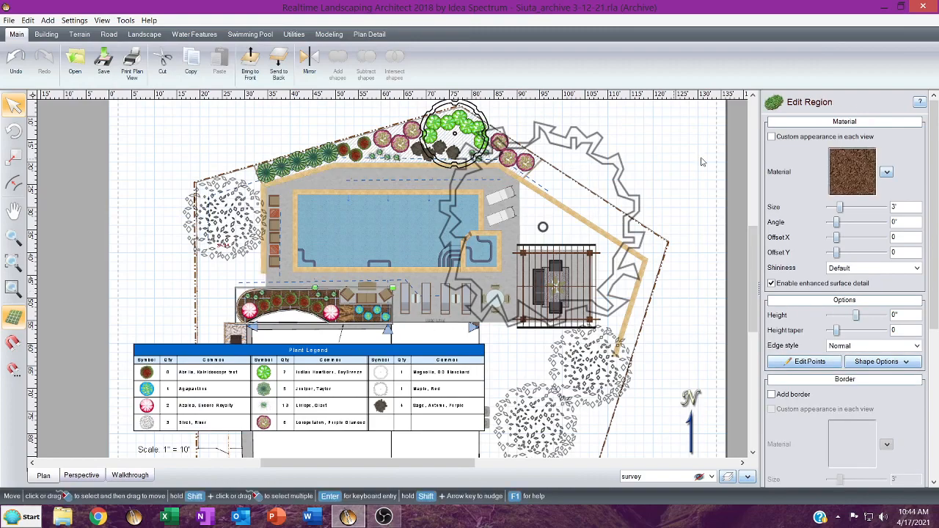
left_click(843, 172)
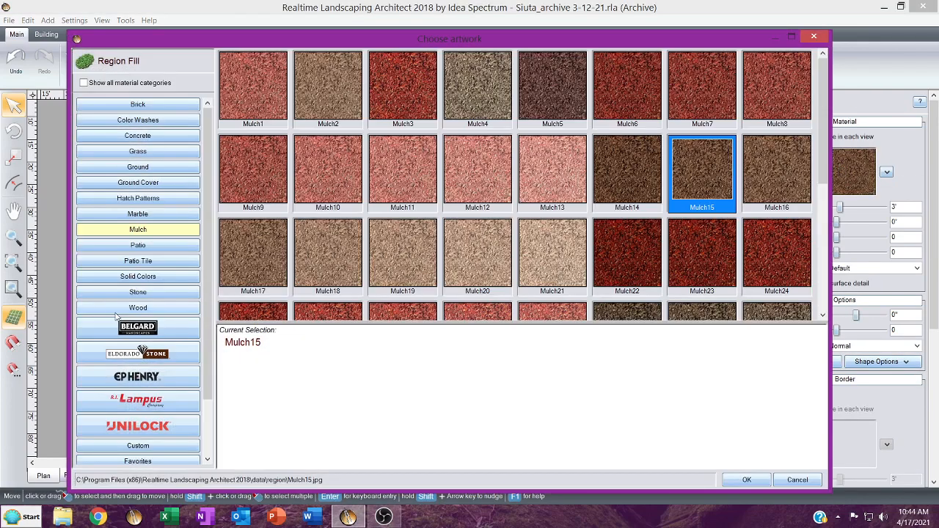
left_click(139, 199)
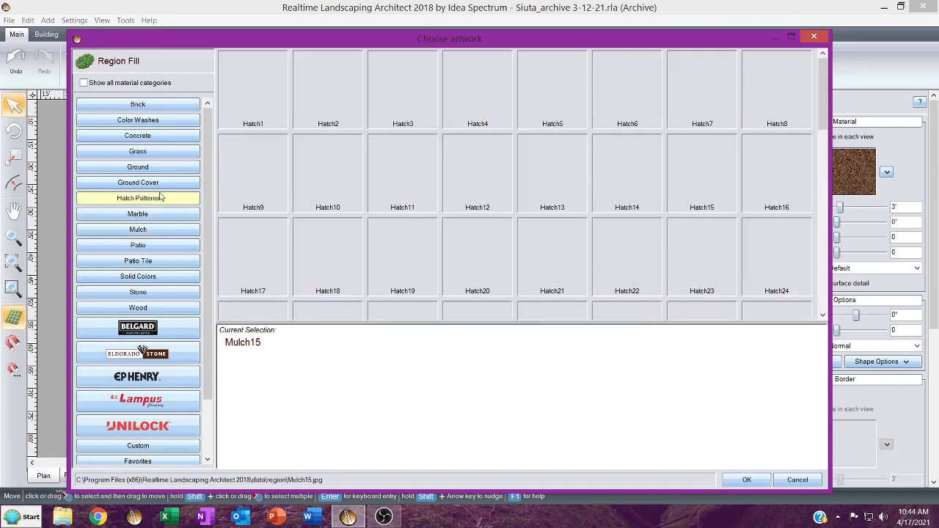
scroll(433, 187, "down", 4)
scroll(433, 187, "down", 6)
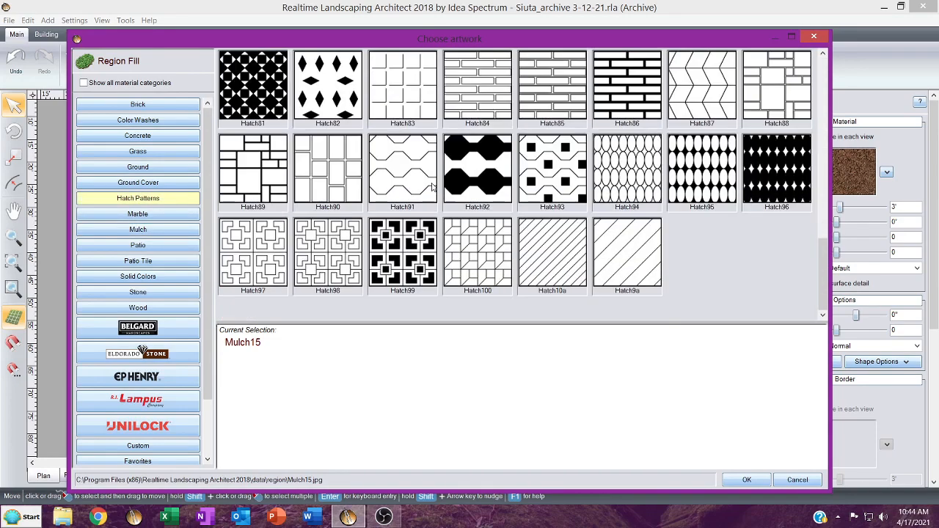
left_click(649, 262)
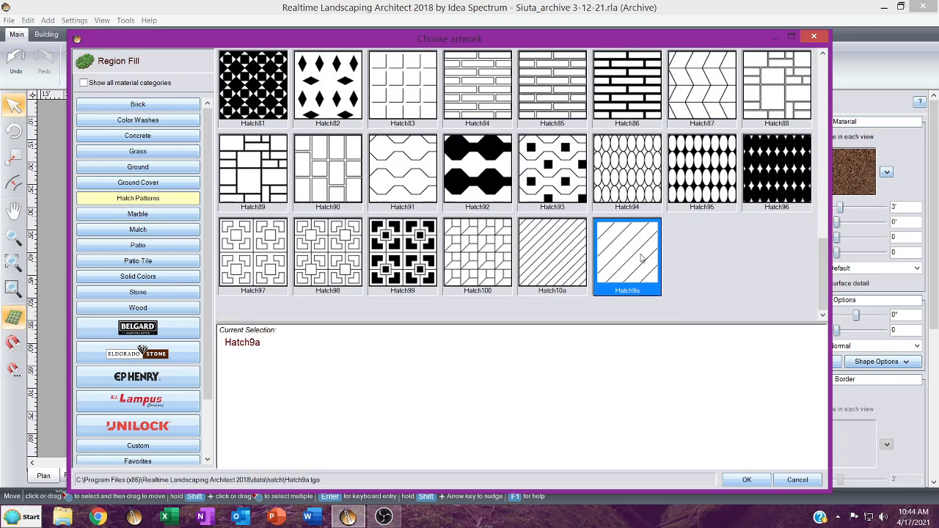
double_click(641, 258)
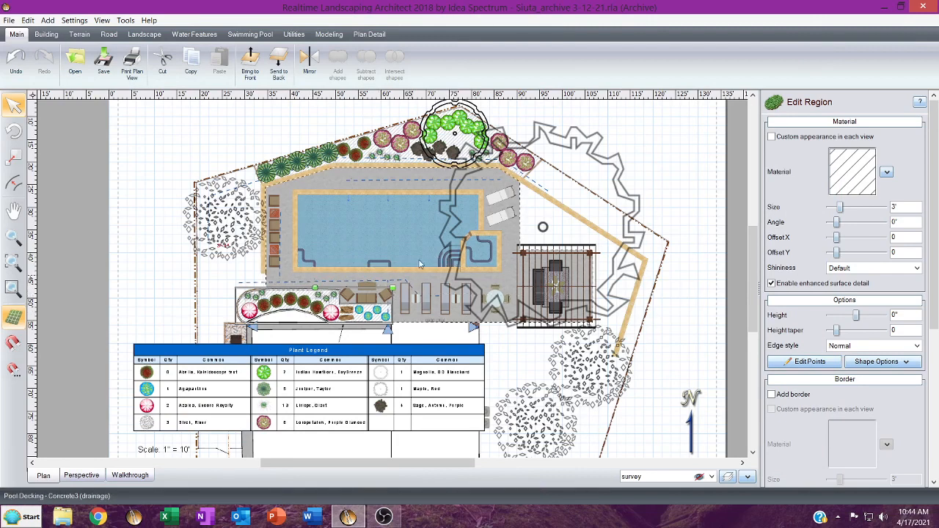
Select all the Loropetalum, Purple Diamond plants and open their symbol settings.
left_click(402, 144)
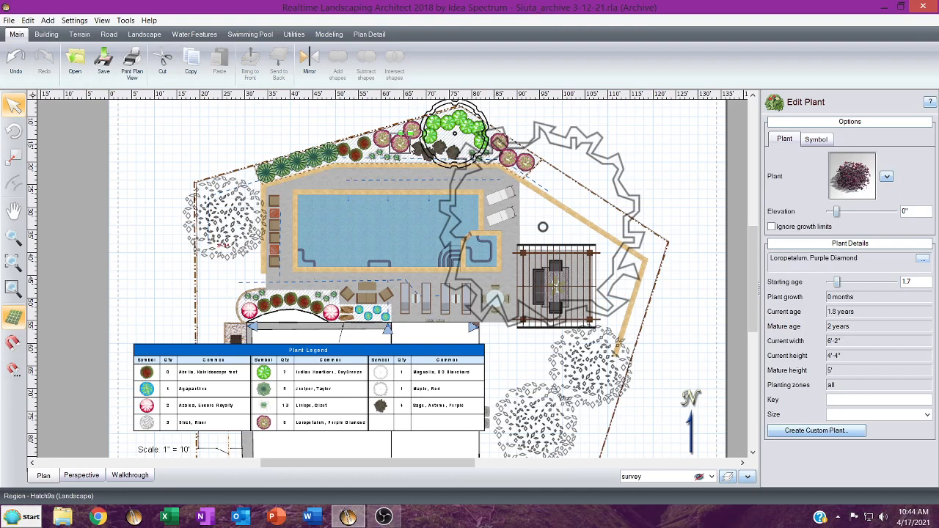
key("ctrl+a")
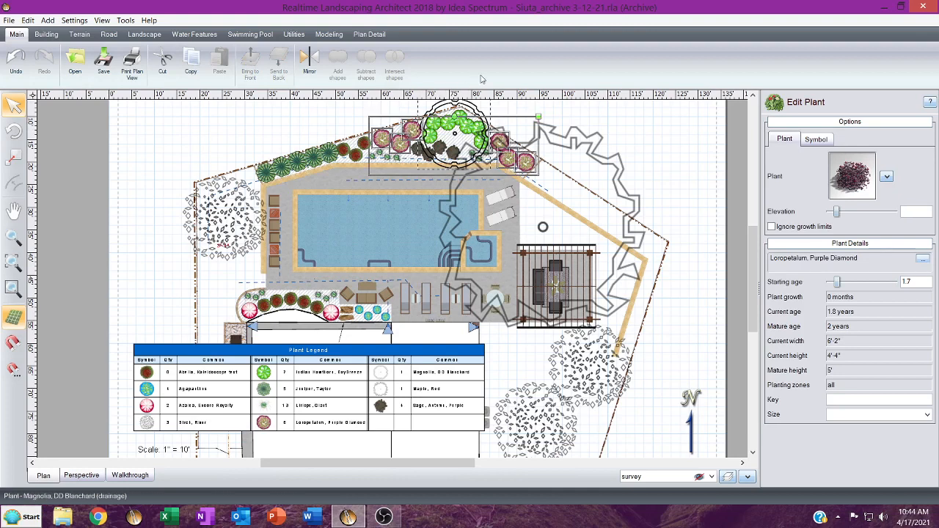
left_click(816, 141)
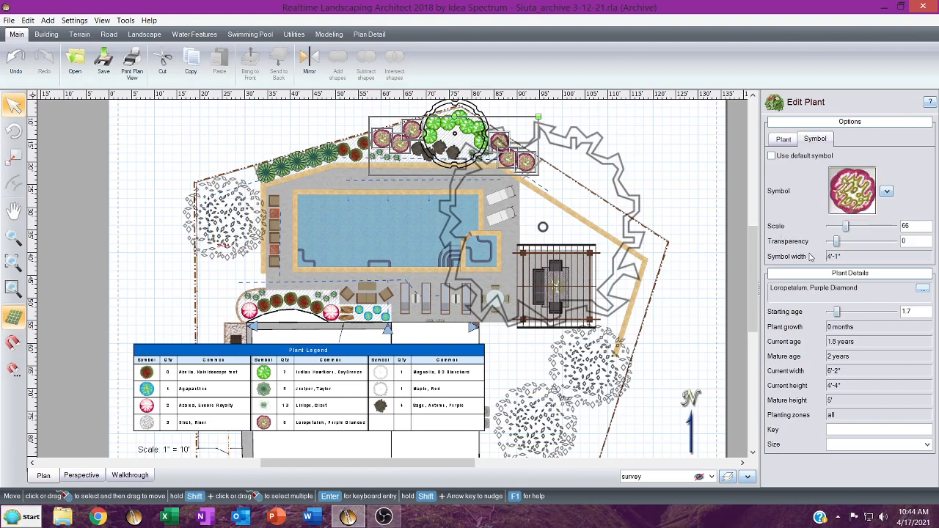
Try a transparency of 100 on the Loropetalum symbols and set it back to 0.
left_click_drag(836, 242, 889, 241)
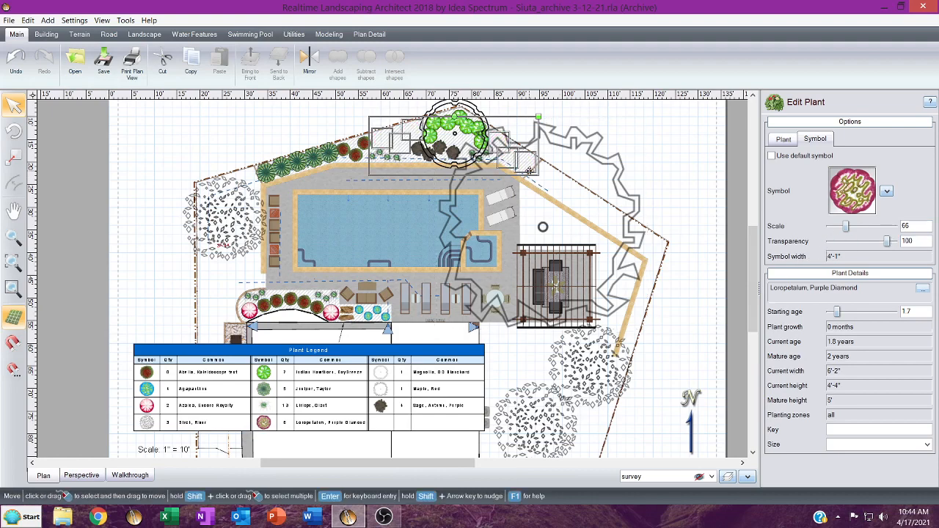
scroll(523, 157, "down", 1)
scroll(523, 157, "up", 1)
scroll(523, 157, "up", 1)
middle_click_drag(523, 157, 492, 226)
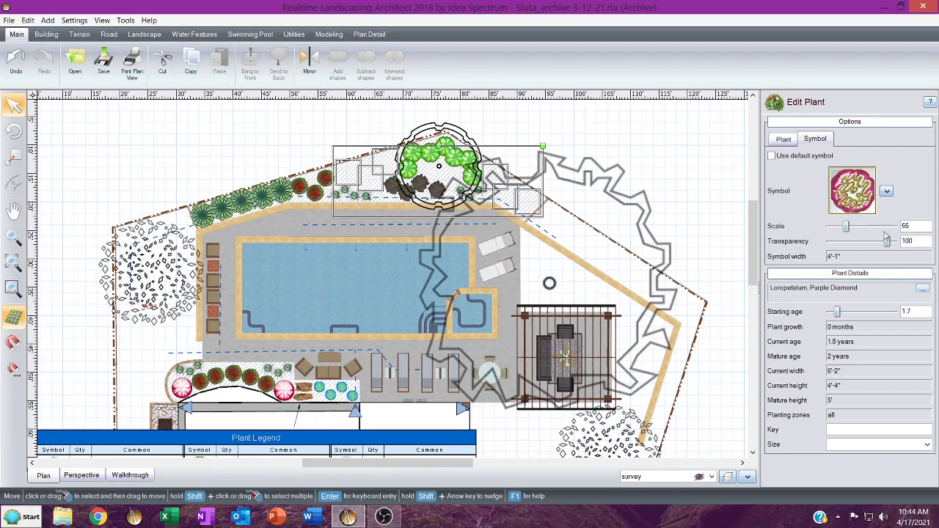
left_click_drag(888, 242, 836, 241)
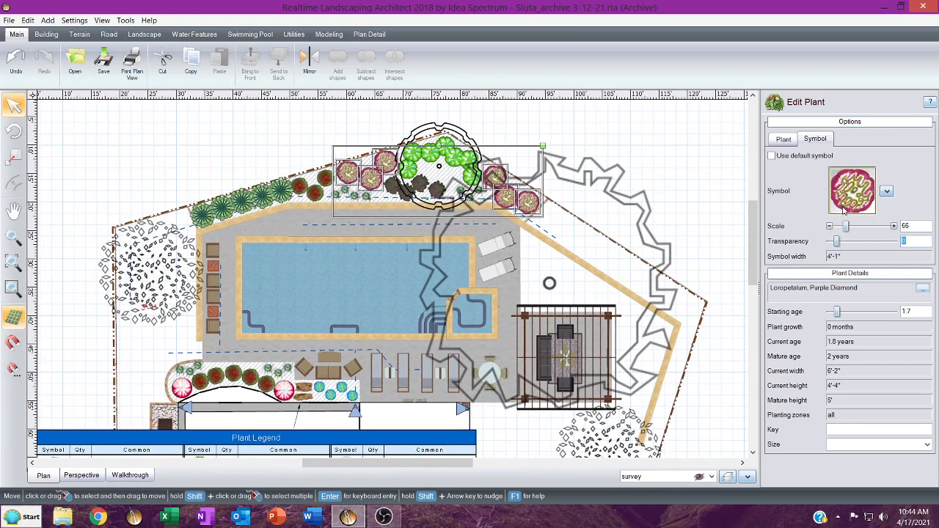
Replace the symbol of the selected Loropetalum plants with PlantSymbol66_C from the CAD plant symbols.
left_click(852, 191)
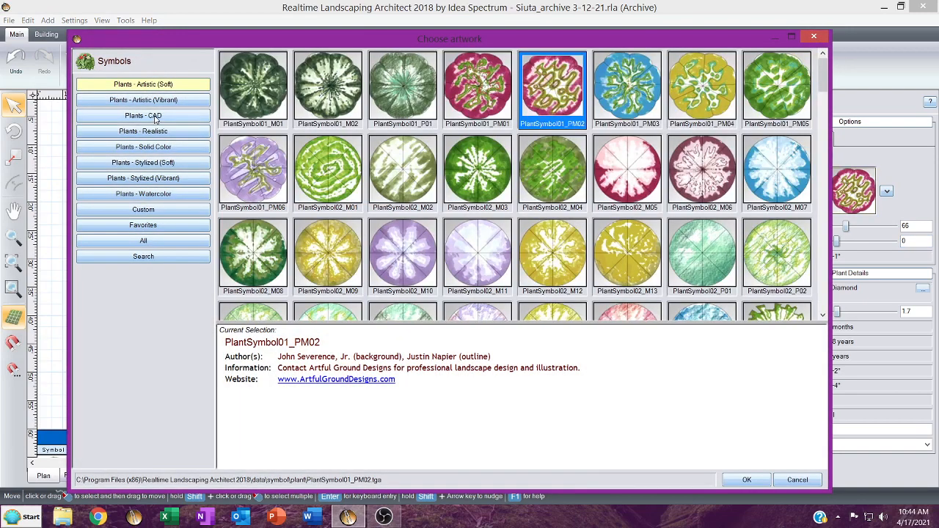
left_click(154, 117)
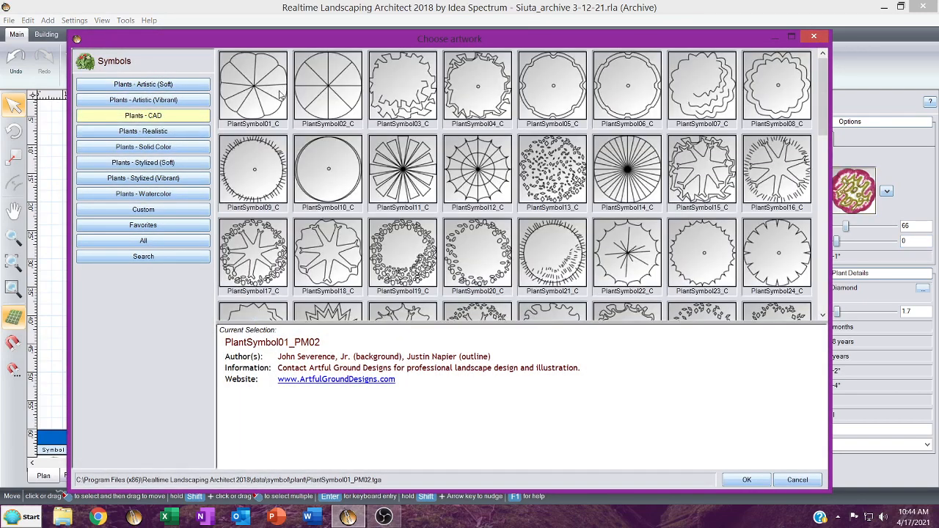
scroll(320, 136, "down", 7)
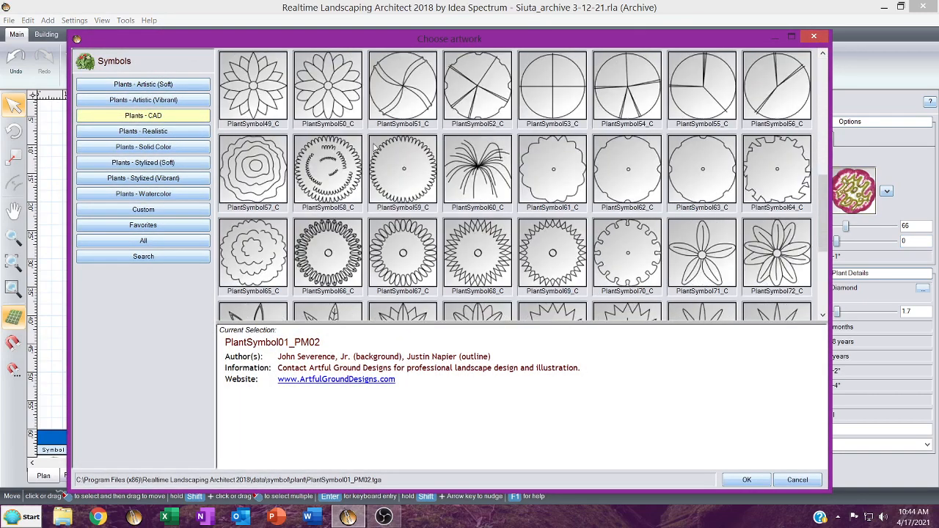
scroll(372, 144, "down", 2)
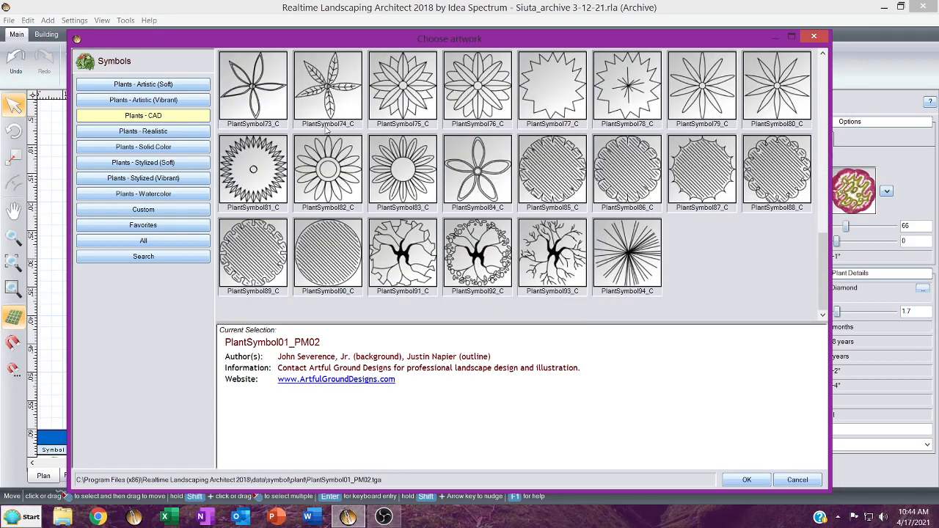
scroll(411, 172, "up", 3)
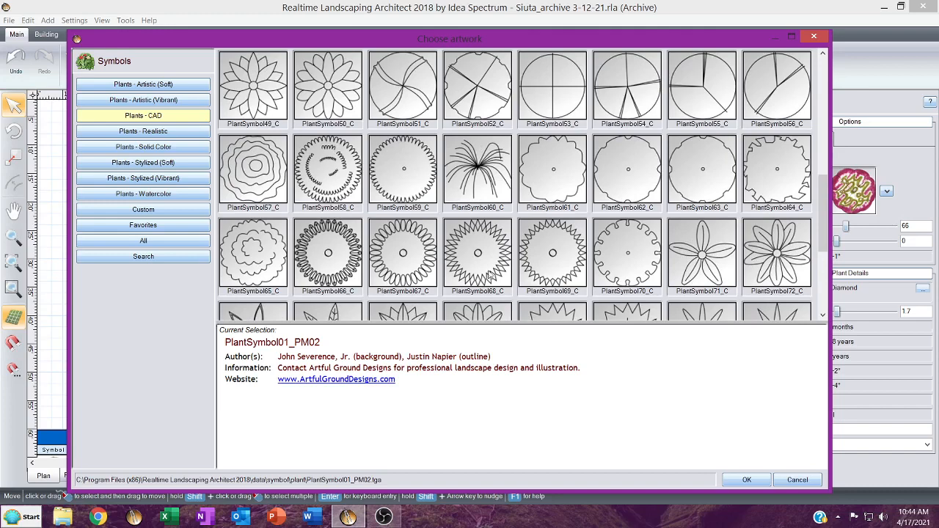
double_click(350, 255)
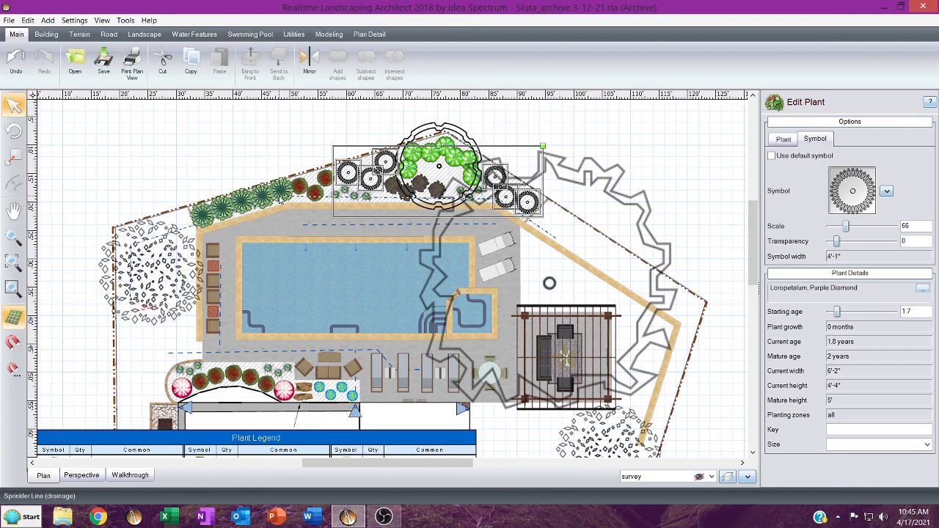
Select all the Juniper, Taylor plants and replace their symbol with PlantSymbol12_C from the CAD plant symbols.
left_click(278, 195)
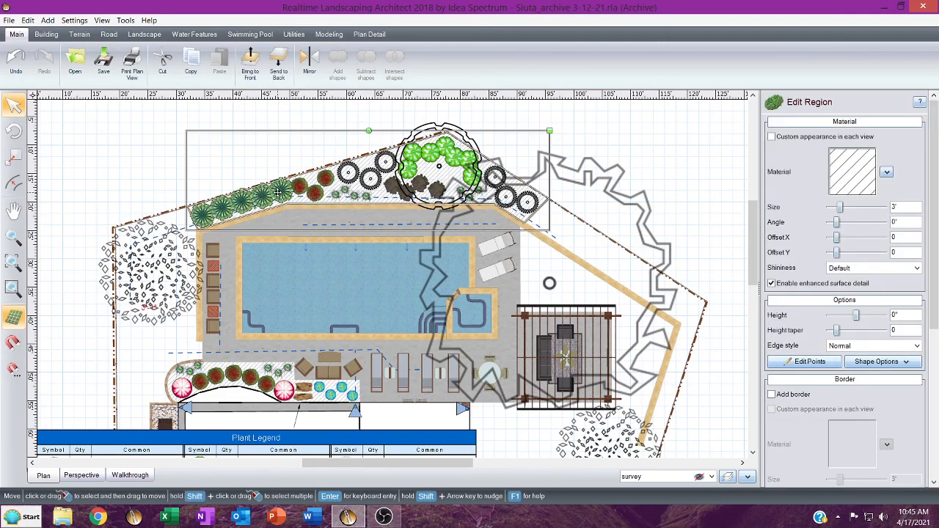
left_click(277, 192)
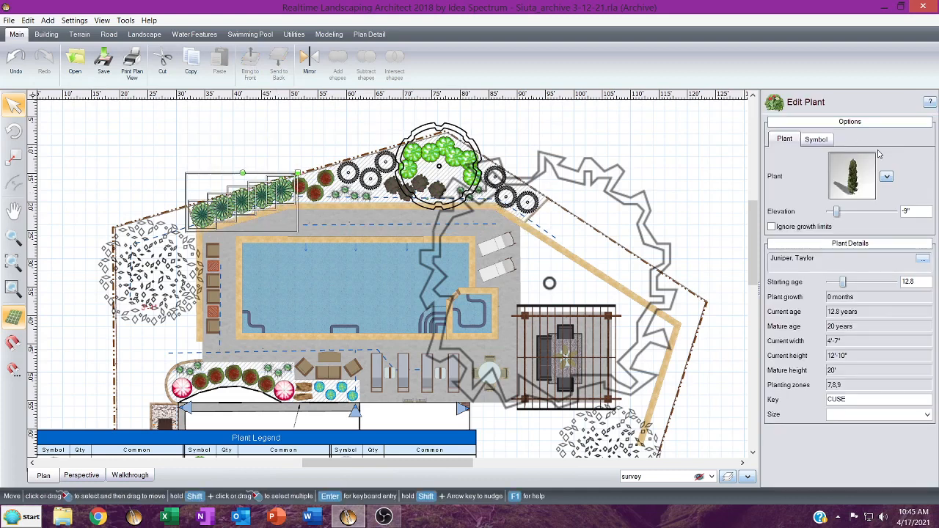
left_click(820, 141)
left_click(851, 189)
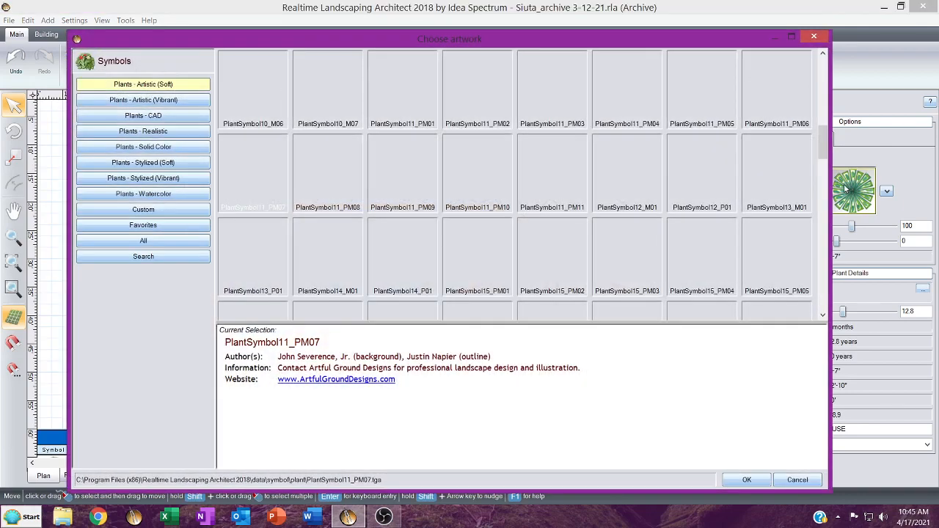
left_click(191, 117)
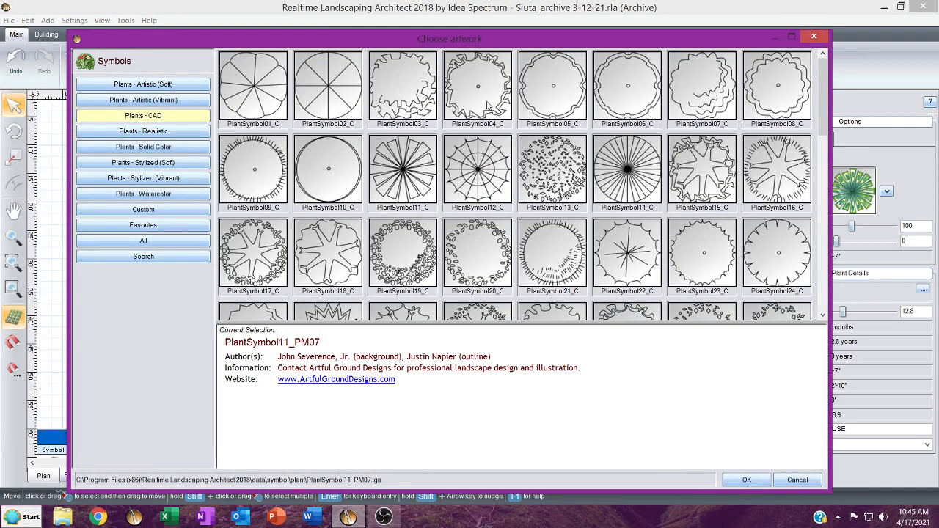
double_click(486, 176)
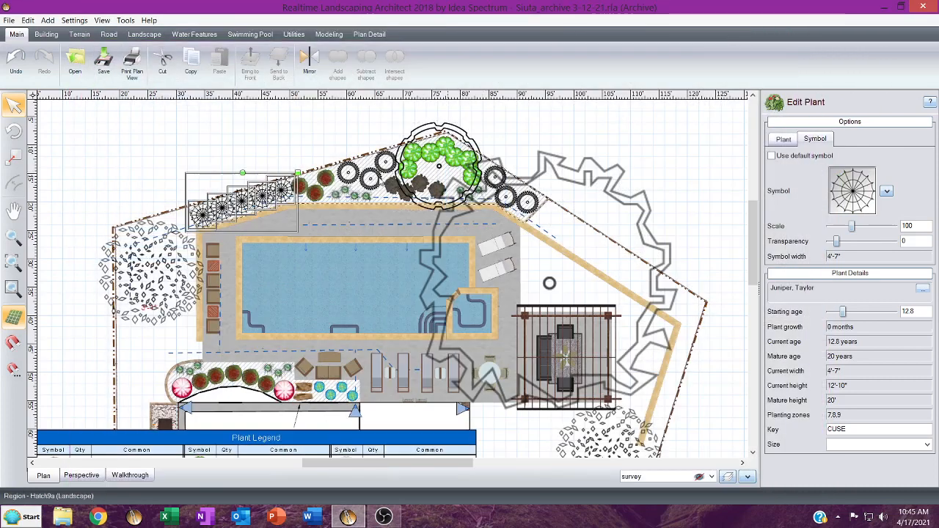
Select all the Abelia, Kaleidoscope test 2 plants and replace their default symbol with PlantSymbol15_C from the CAD plant symbols.
left_click(319, 200)
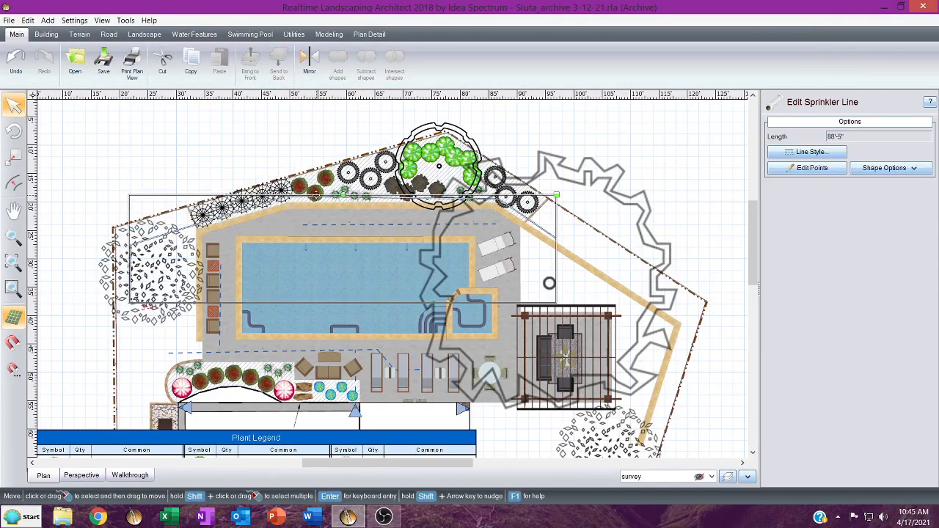
left_click(315, 193)
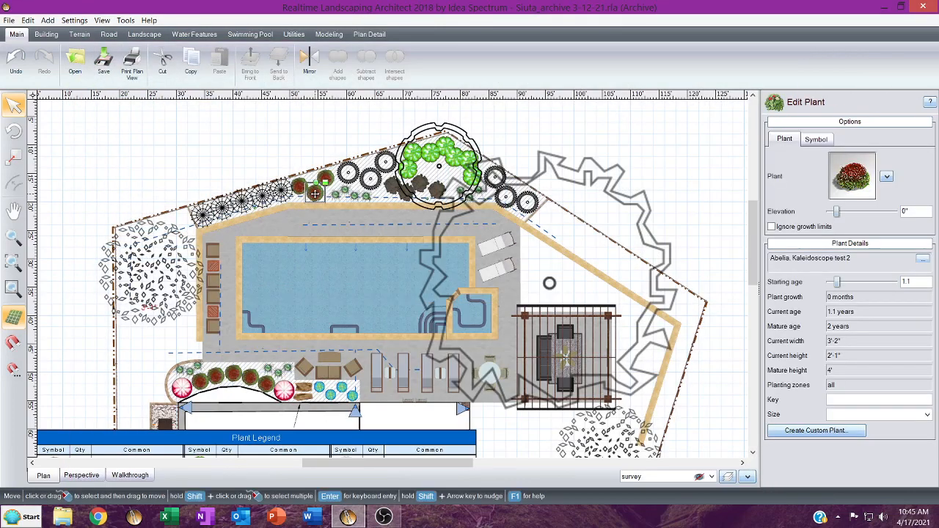
left_click(817, 139)
left_click(798, 156)
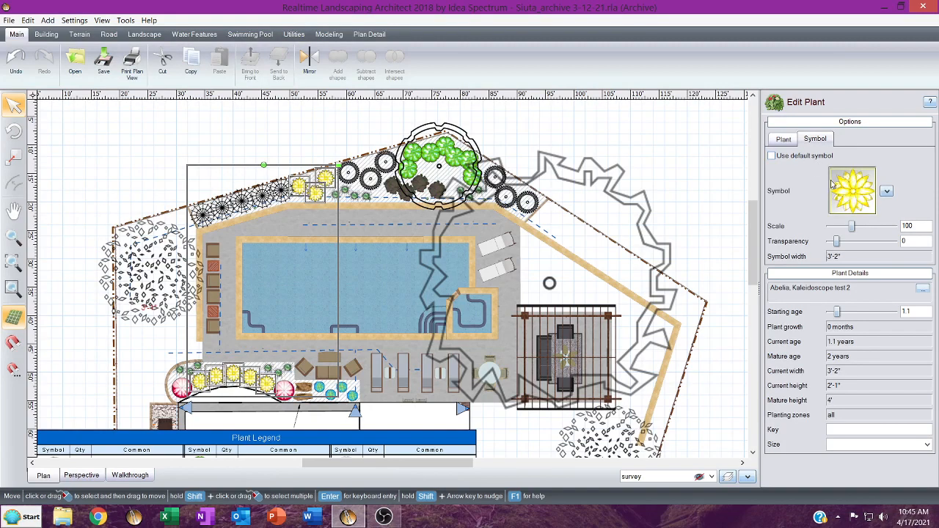
left_click(851, 197)
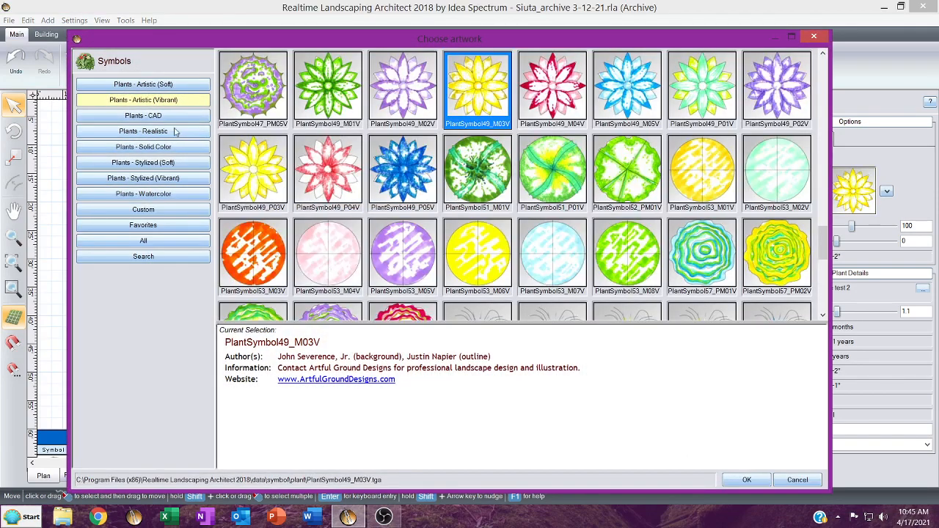
left_click(176, 116)
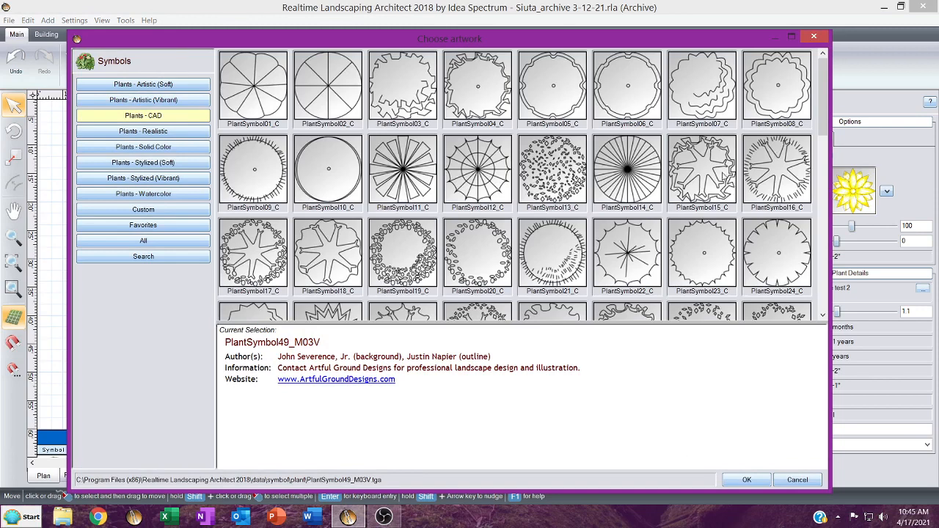
double_click(723, 176)
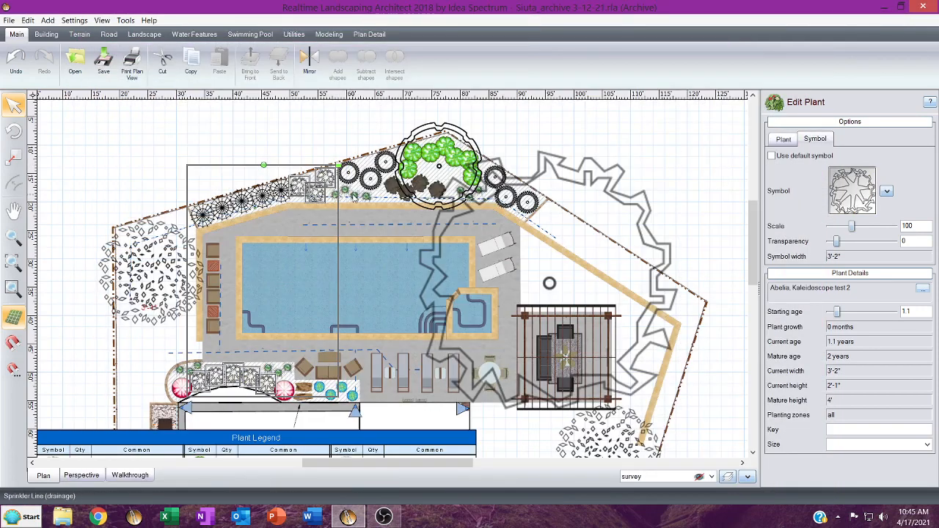
Select all the Liriope, Giant plants, replace their symbol with PlantSymbol71_C from the CAD plant symbols, and clear the selection.
left_click(355, 196)
left_click(355, 197)
left_click(355, 197)
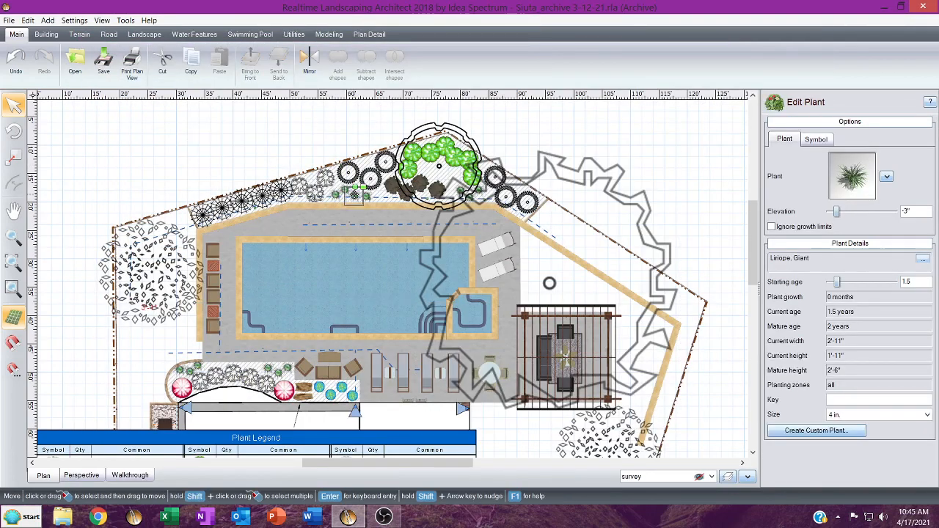
double_click(354, 195)
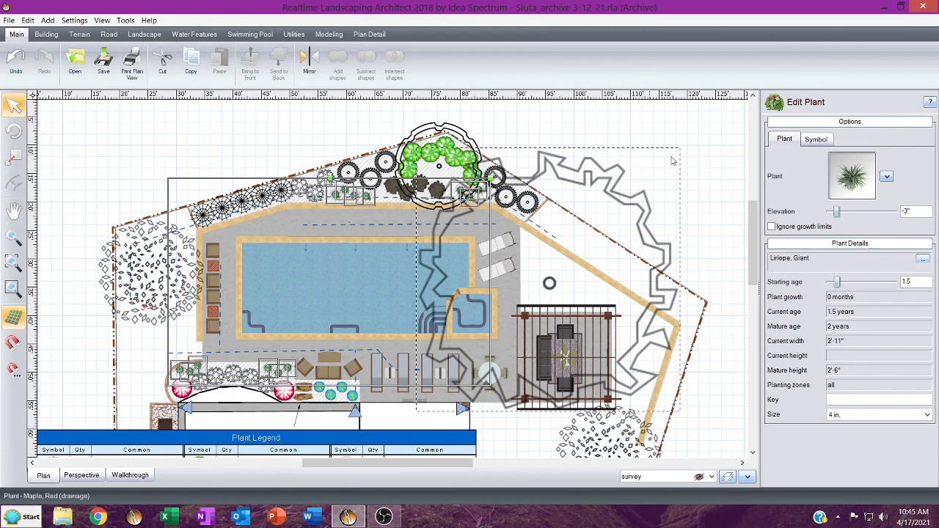
left_click(811, 140)
left_click(853, 192)
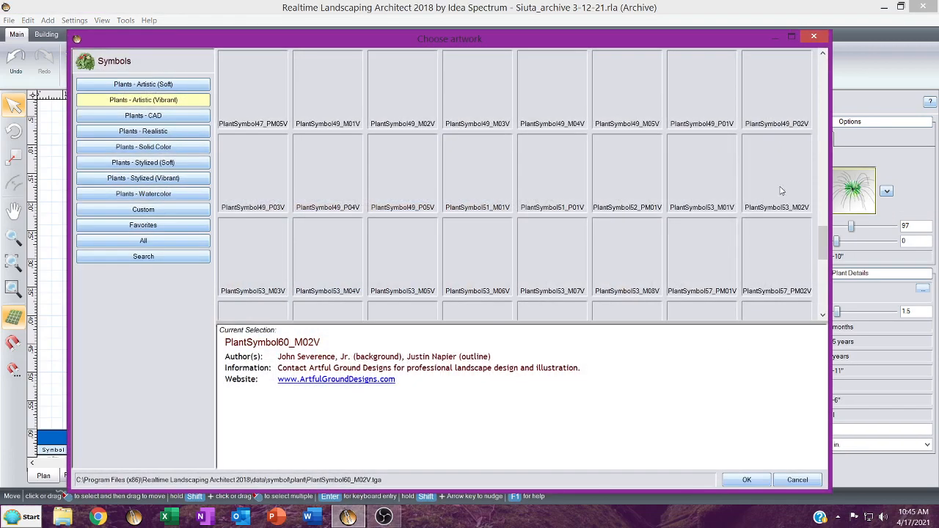
left_click(156, 116)
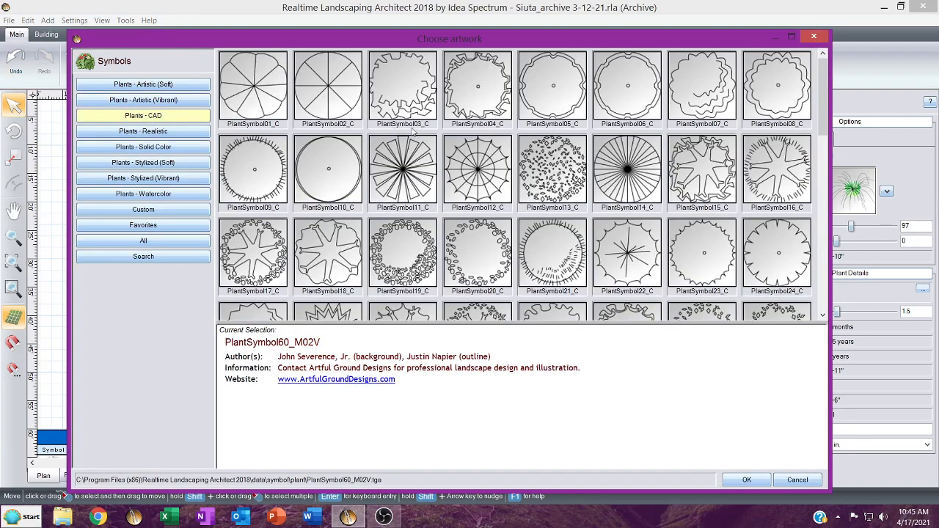
scroll(414, 132, "down", 3)
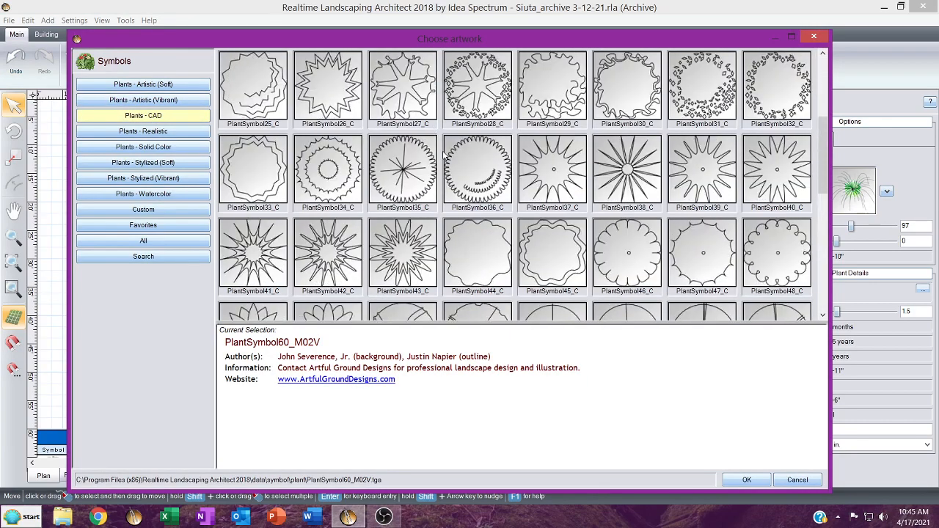
scroll(443, 155, "down", 3)
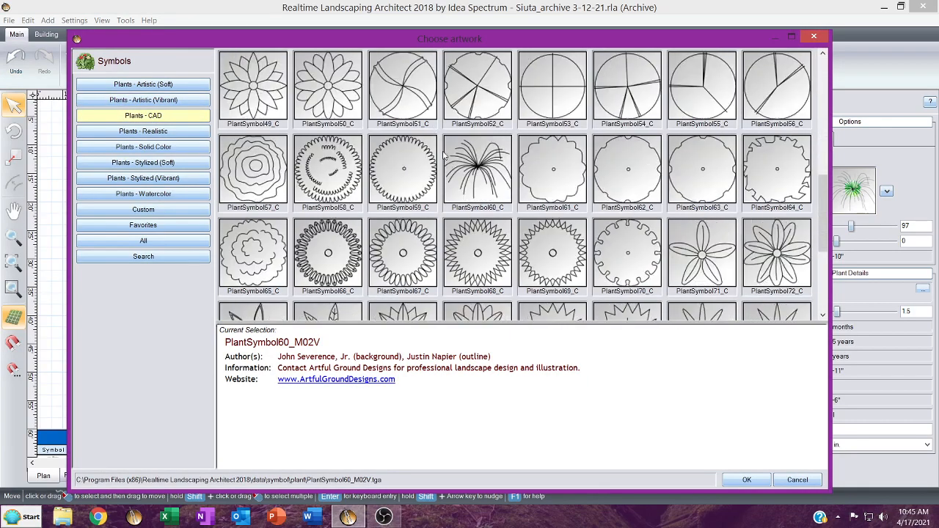
double_click(702, 253)
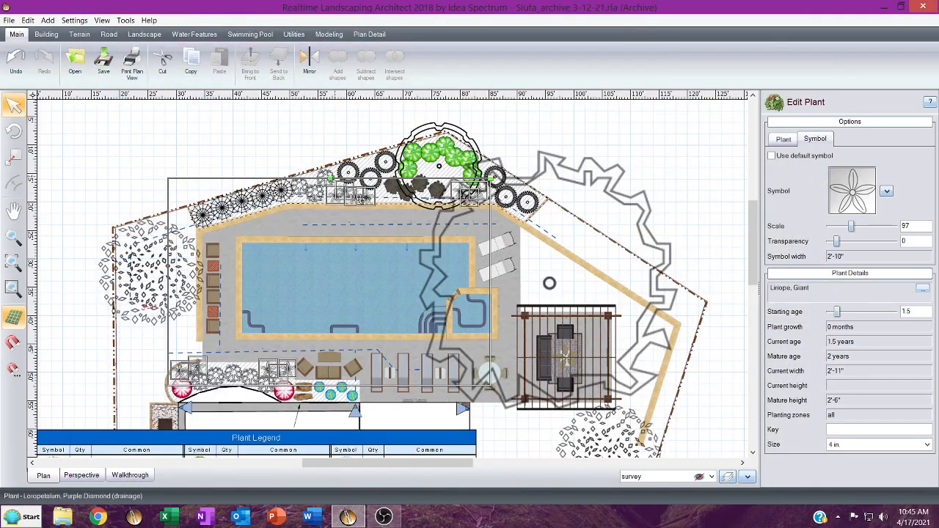
scroll(345, 198, "up", 2)
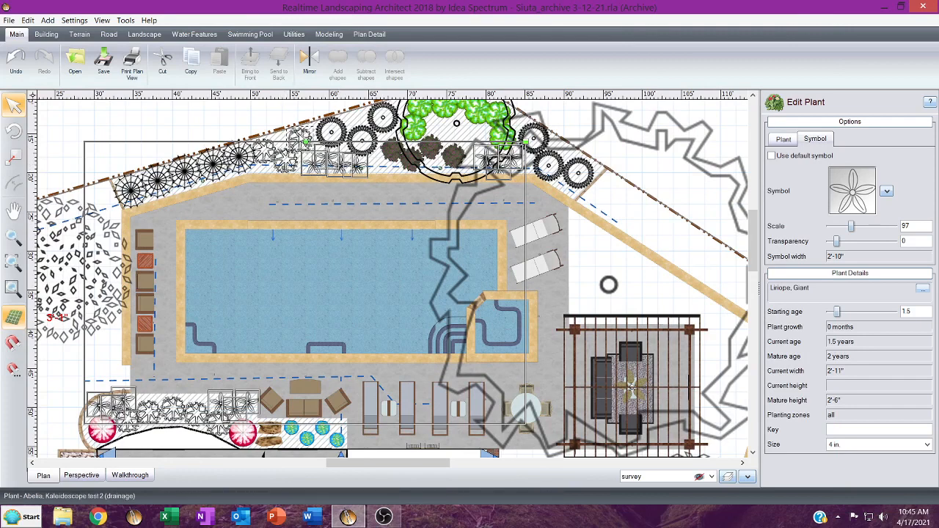
left_click(298, 115)
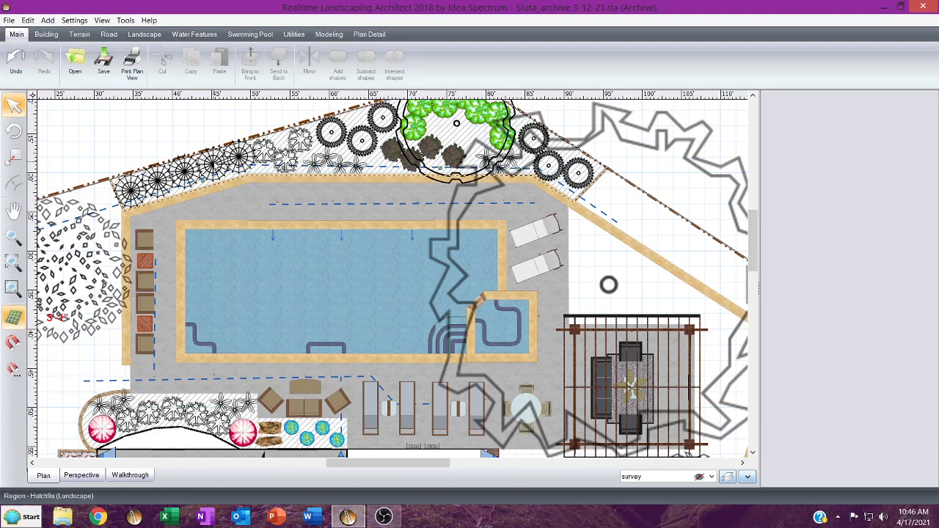
Select all the Sage, Autumn, Purple plants and replace their default symbol with PlantSymbol22_C from the CAD plant symbols.
left_click(218, 165)
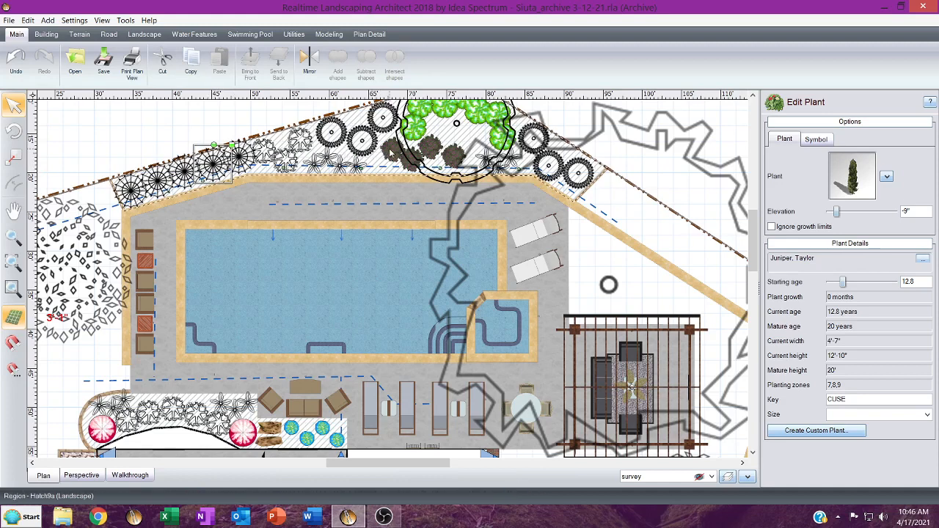
left_click(391, 150)
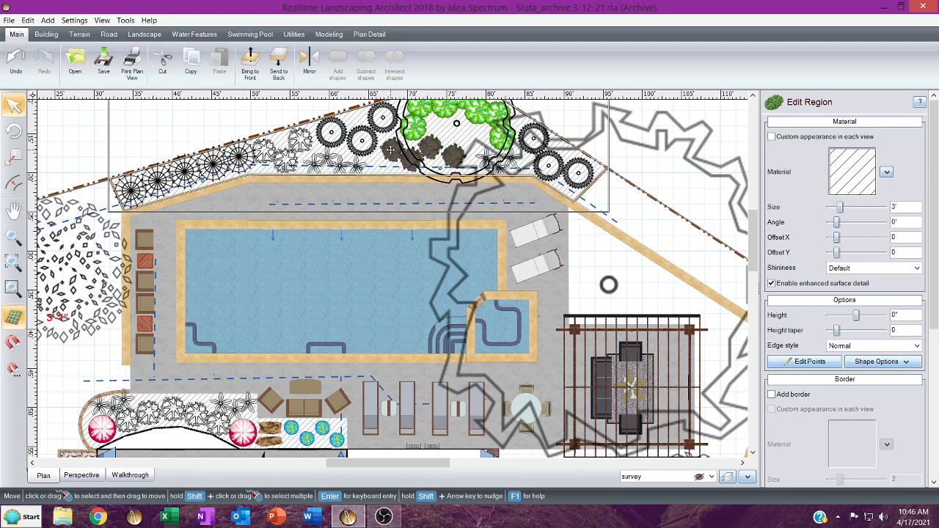
left_click(391, 149)
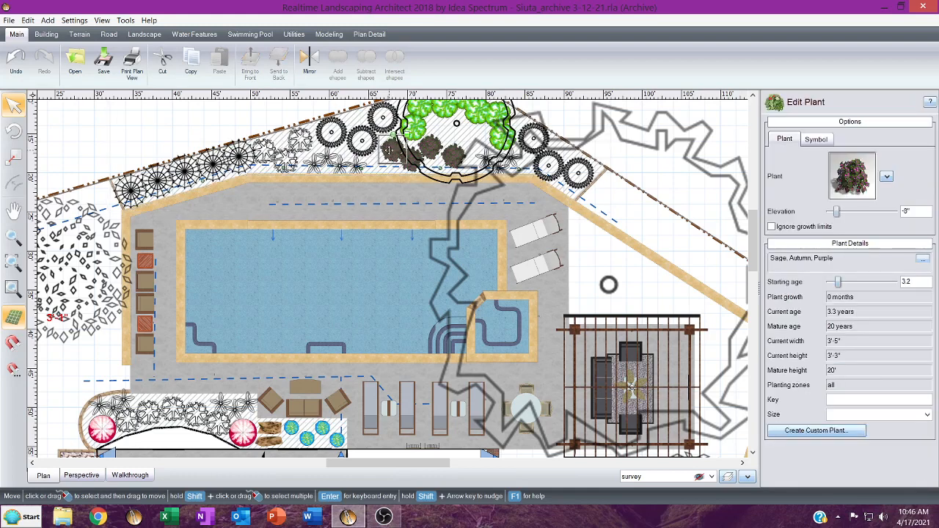
left_click(816, 139)
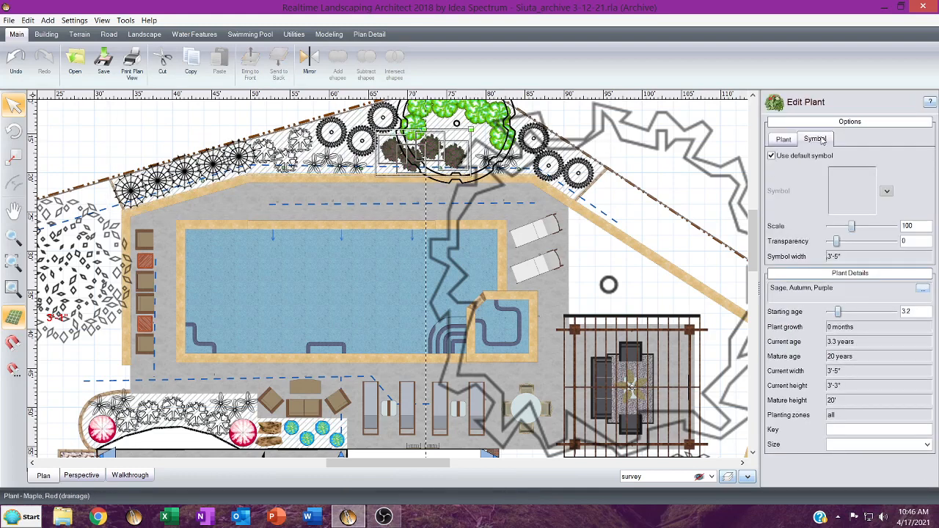
left_click(806, 156)
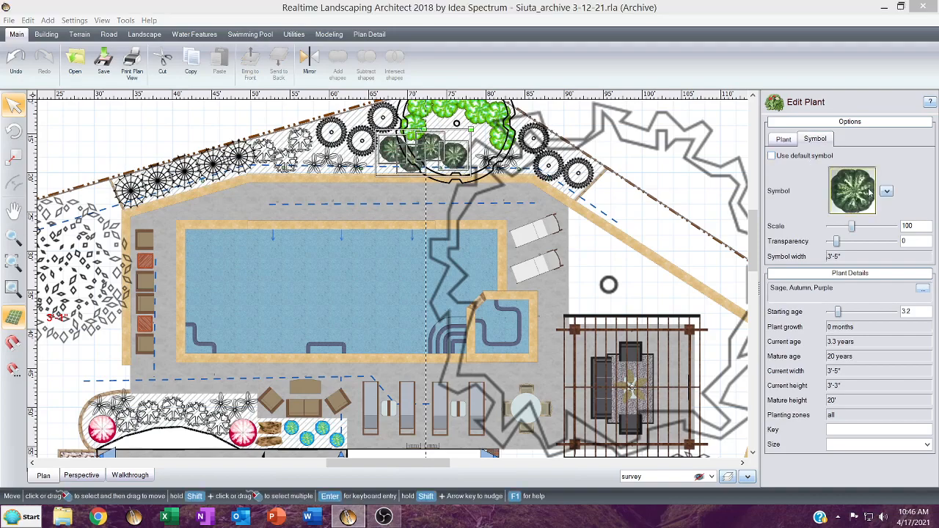
left_click(851, 189)
left_click(143, 115)
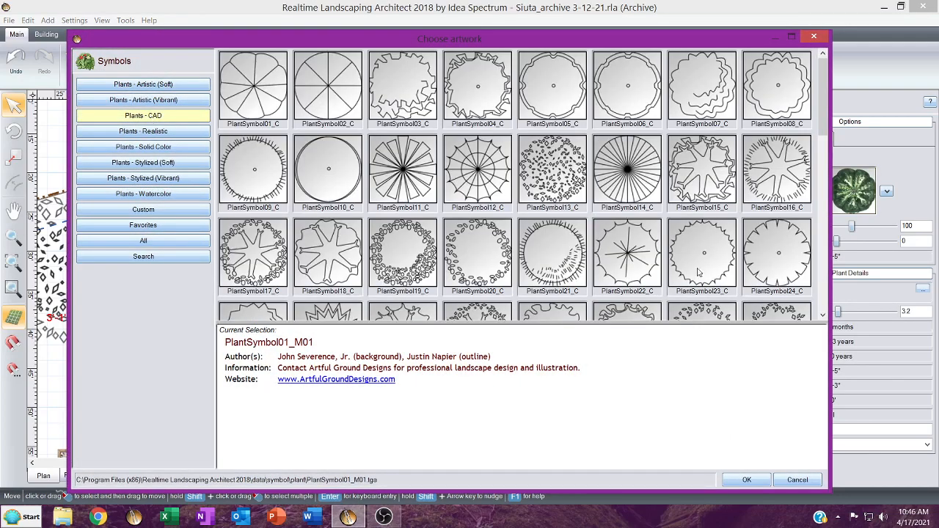
double_click(631, 253)
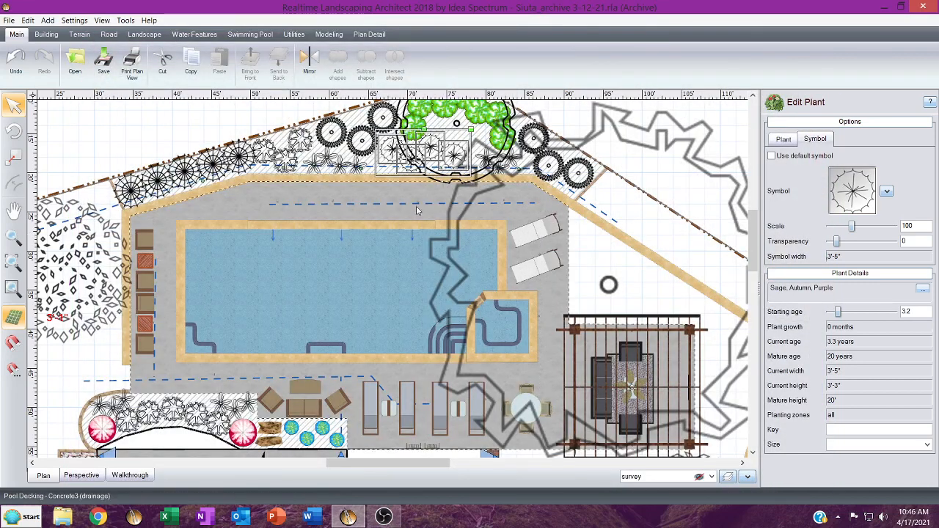
Select all the Indian Hawthorn, BayBreeze plants under the magnolia and replace their symbol with PlantSymbol42_C from the CAD plant symbols.
left_click(502, 140)
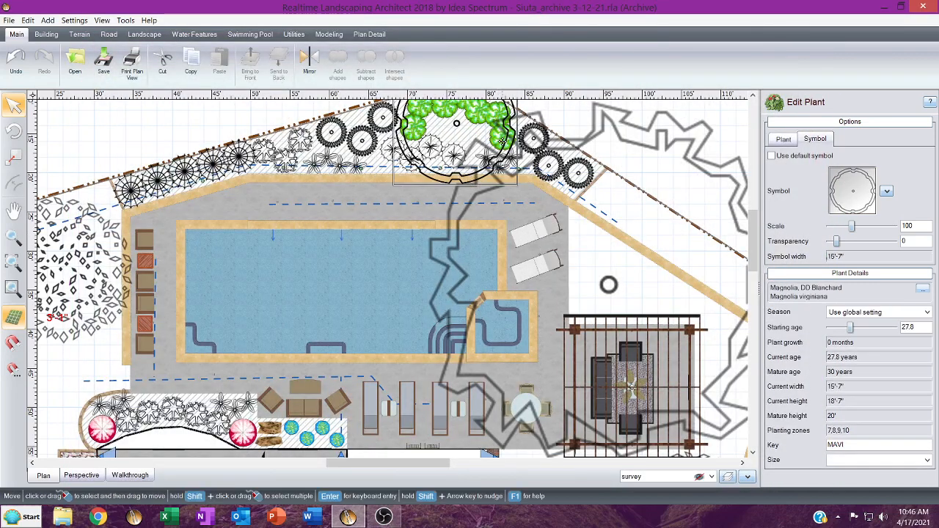
left_click(501, 139)
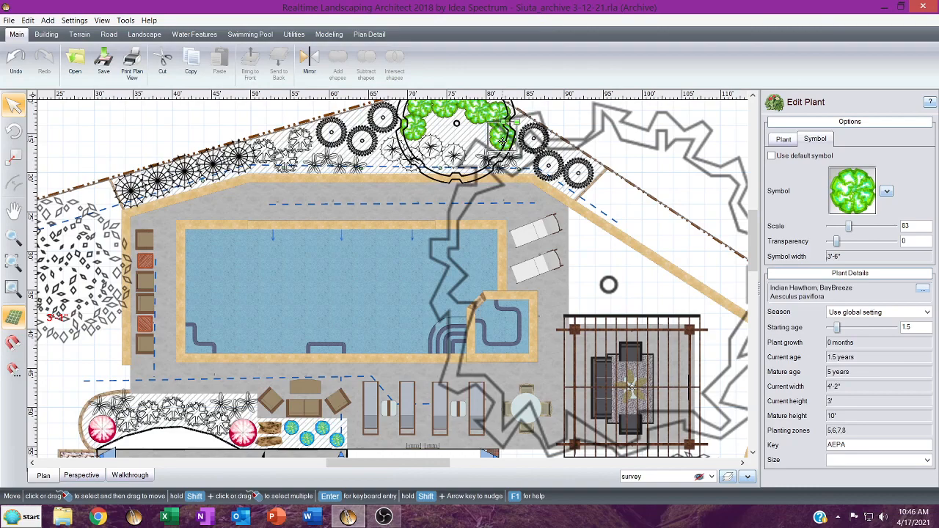
left_click(853, 187)
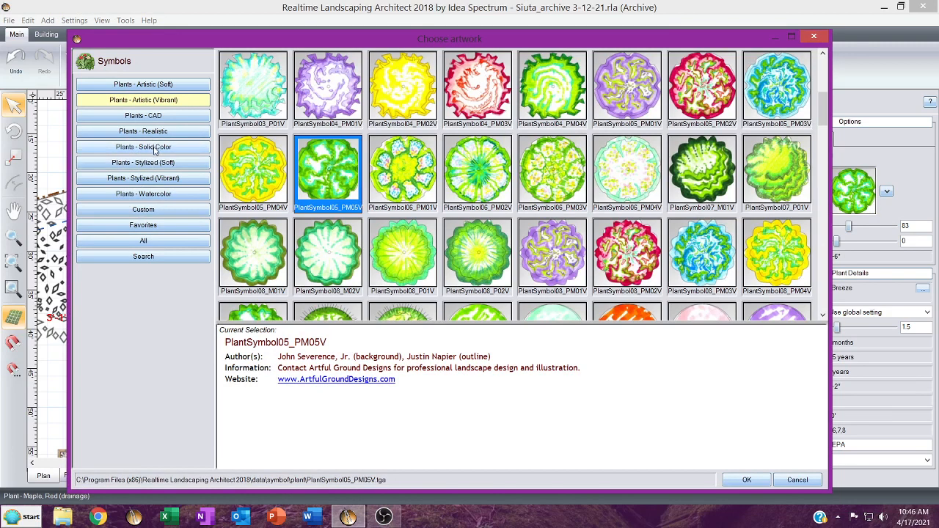
left_click(156, 117)
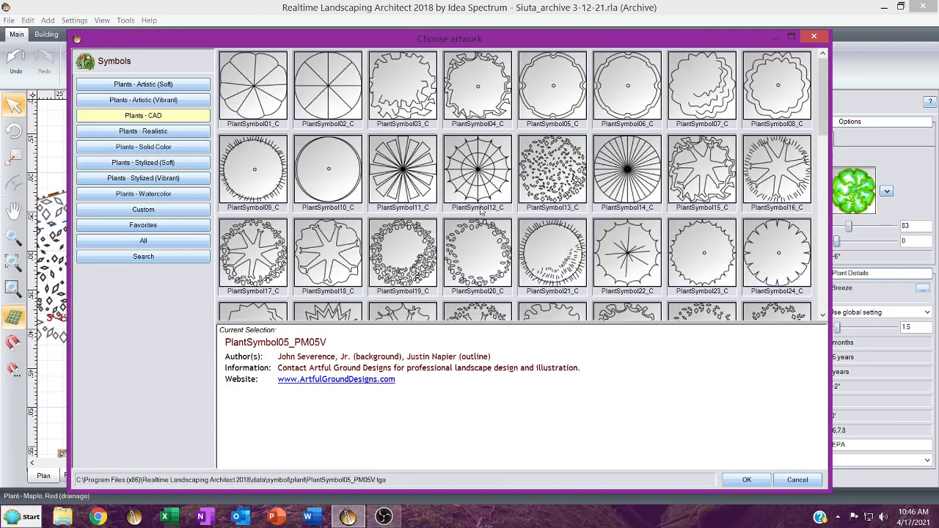
scroll(481, 211, "down", 3)
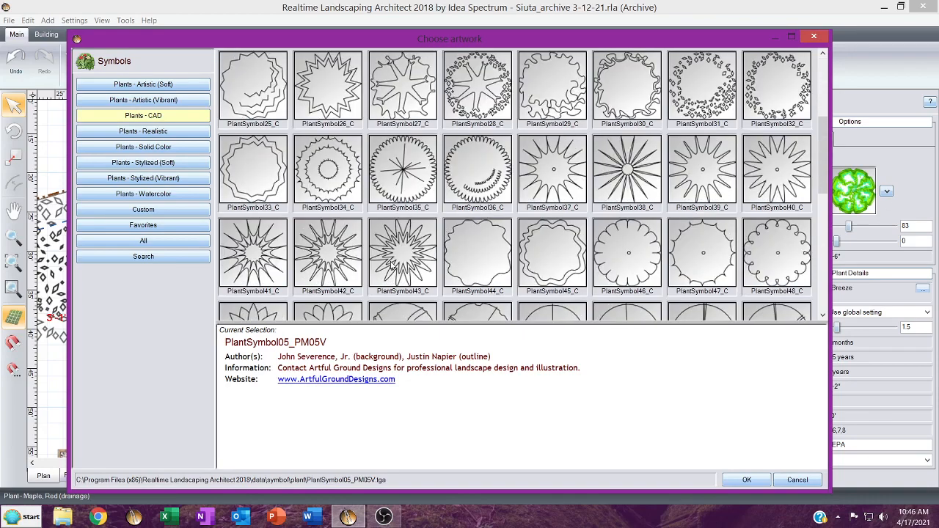
double_click(318, 275)
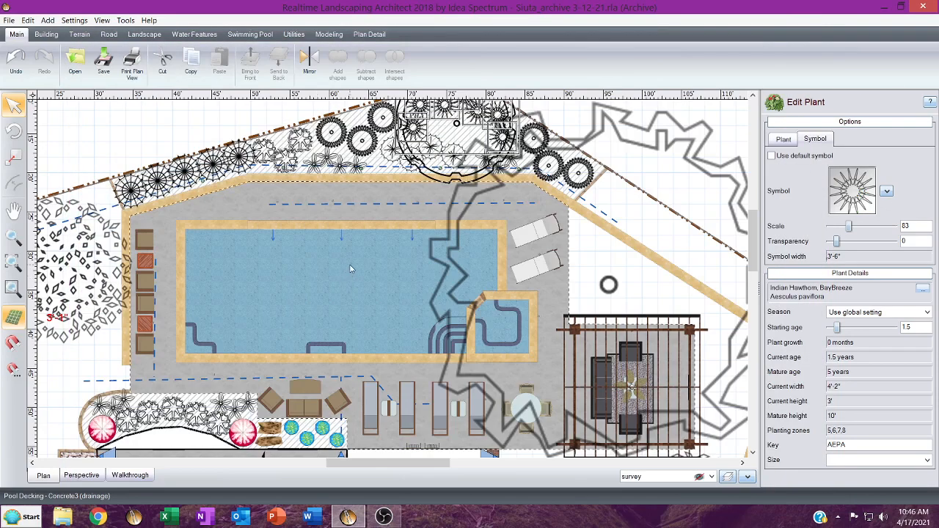
Select both Azalea, Encore Royalty plants in the bed below the pool and replace their symbol with PlantSymbol83_C from the CAD plant symbols.
middle_click_drag(348, 271, 379, 159)
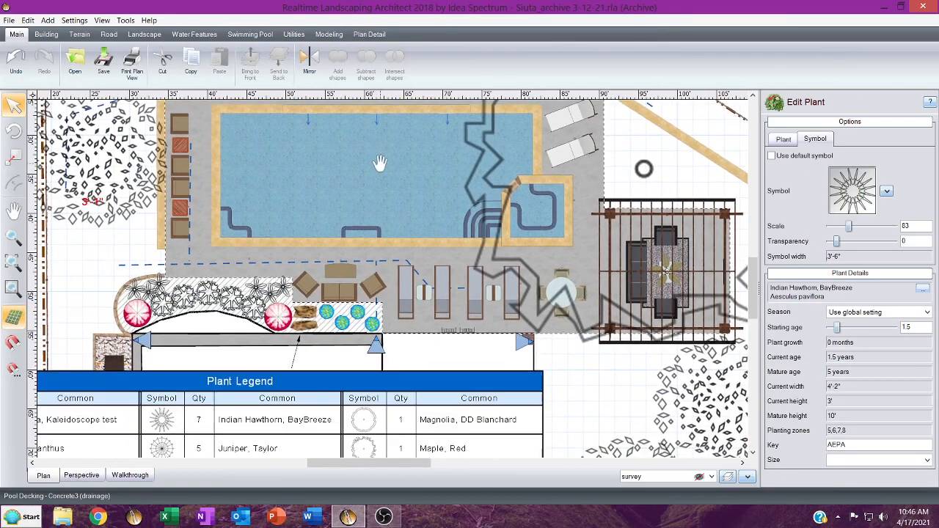
left_click(277, 323)
left_click(278, 324)
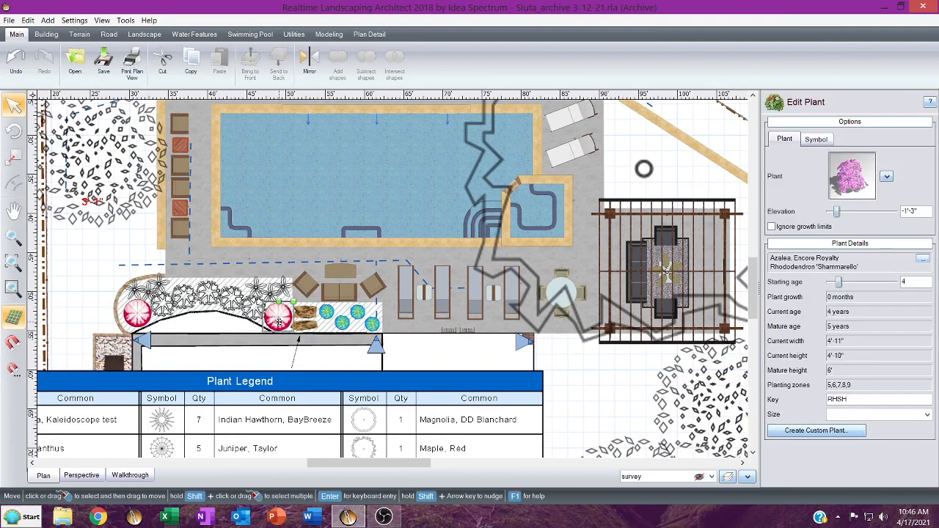
left_click(277, 323)
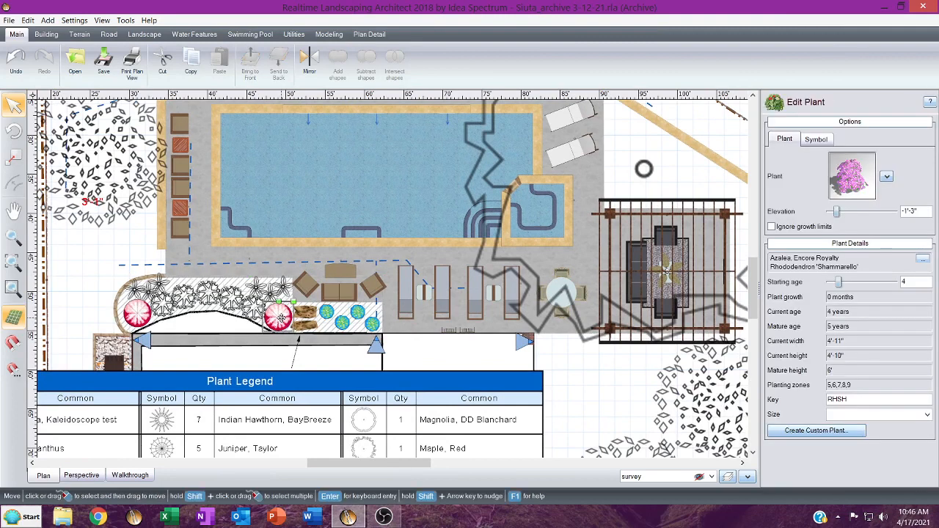
left_click(823, 139)
left_click(853, 192)
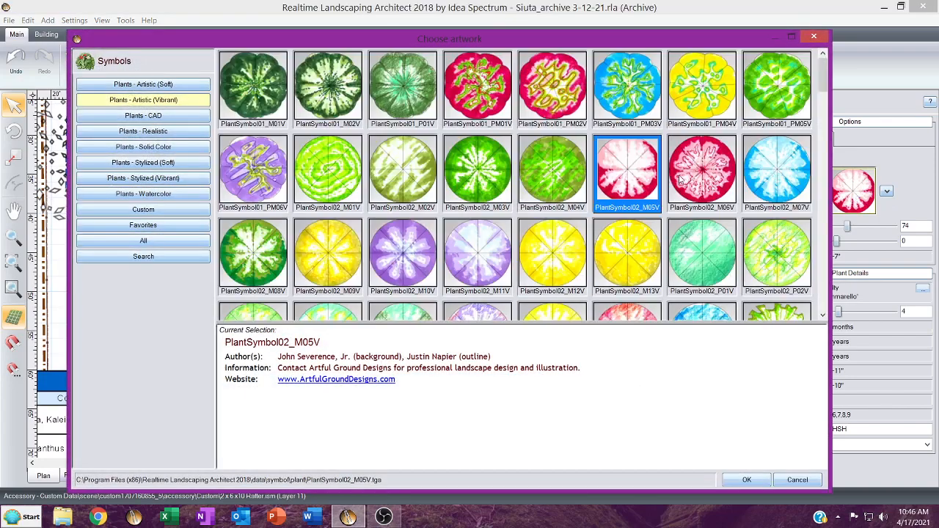
left_click(143, 116)
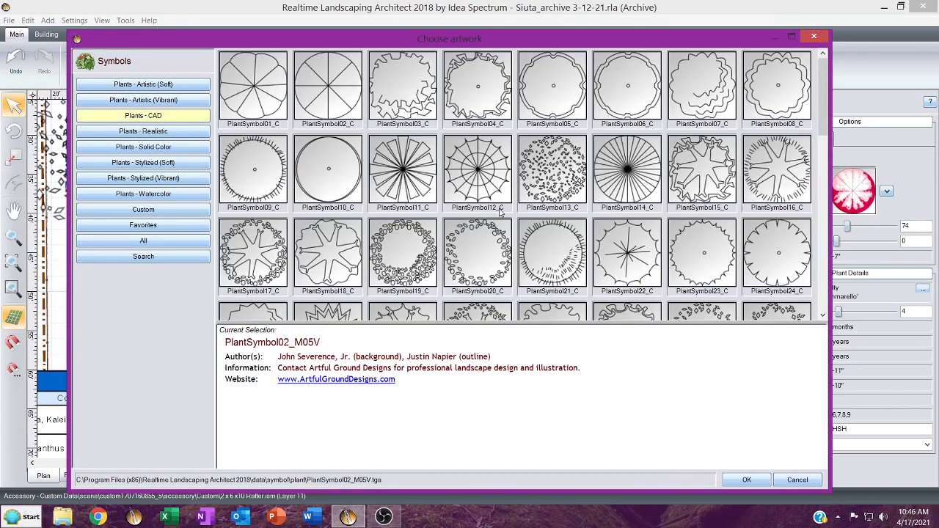
scroll(583, 235, "down", 2)
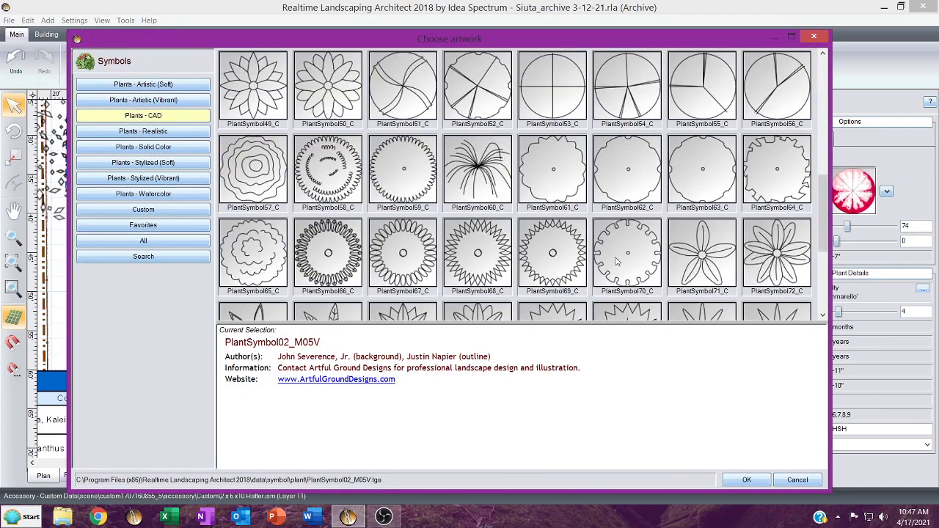
scroll(712, 267, "down", 1)
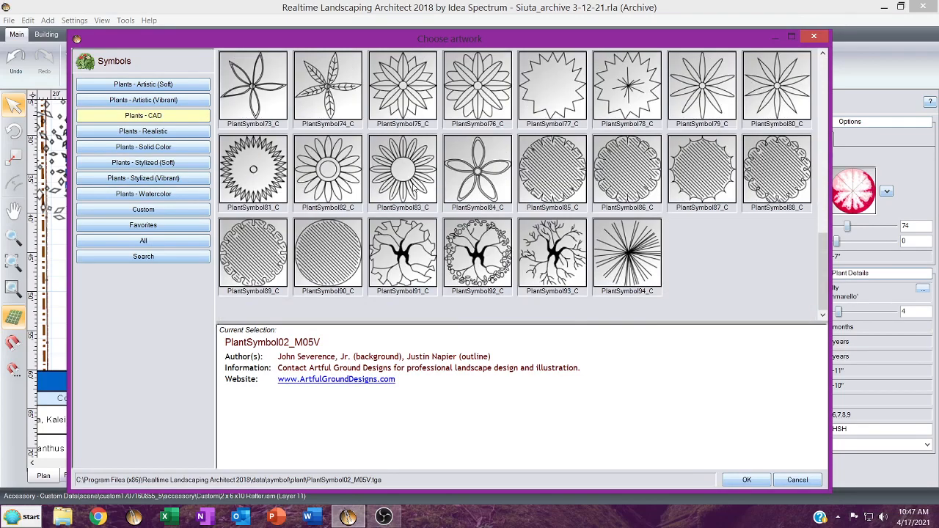
double_click(403, 171)
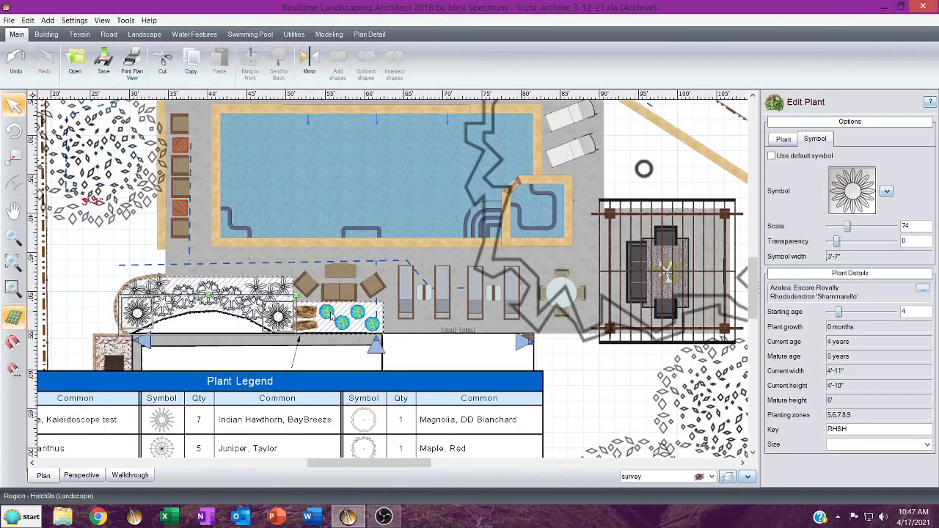
Select all the Agapanthus plants beside the stepping stones and replace their symbol with PlantSymbol35_C from the CAD plant symbols.
left_click(331, 315)
left_click(329, 314)
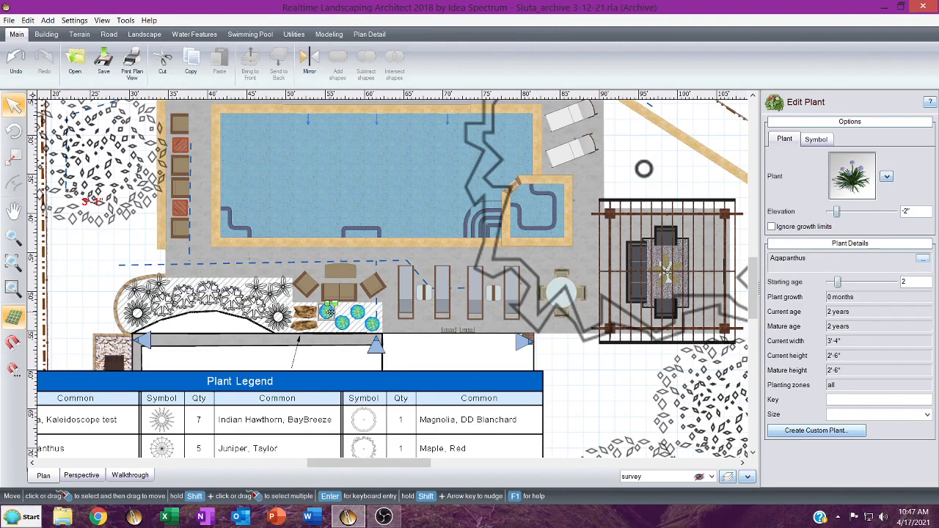
left_click(852, 176)
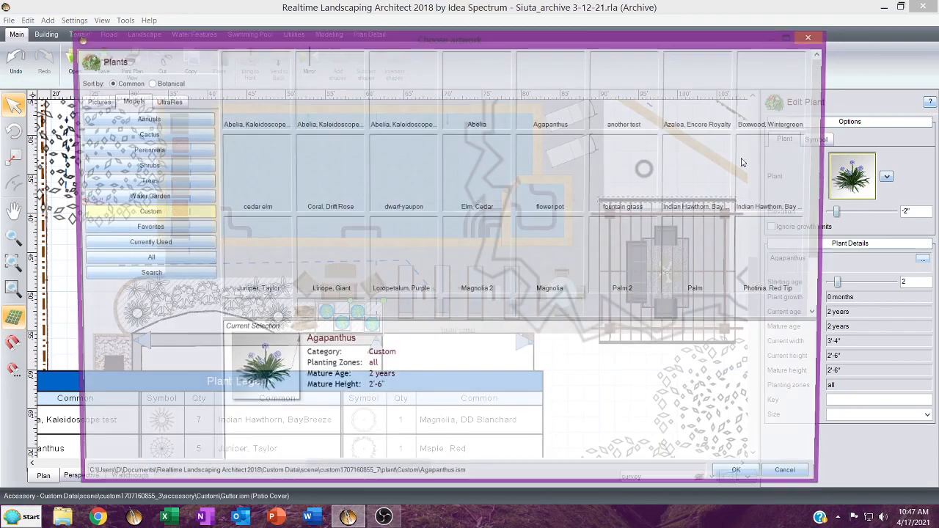
left_click(807, 37)
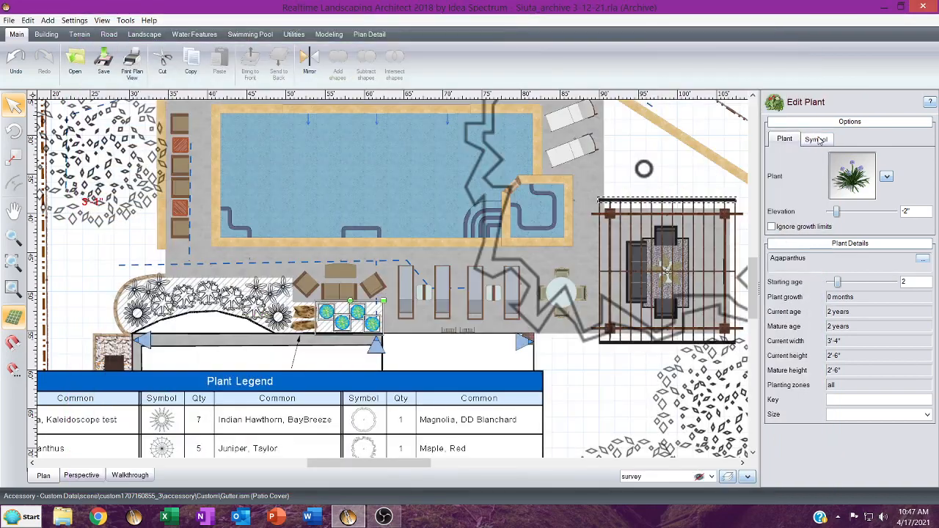
left_click(814, 139)
left_click(851, 190)
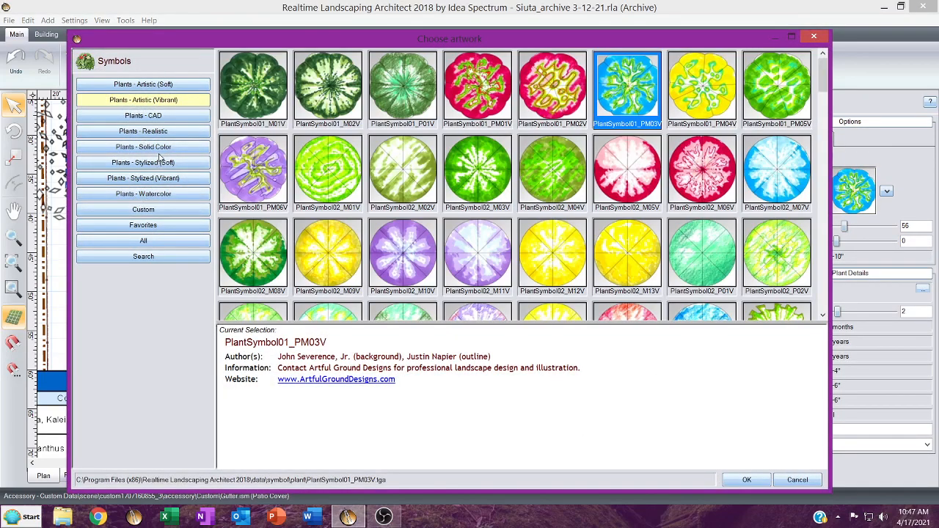
left_click(152, 119)
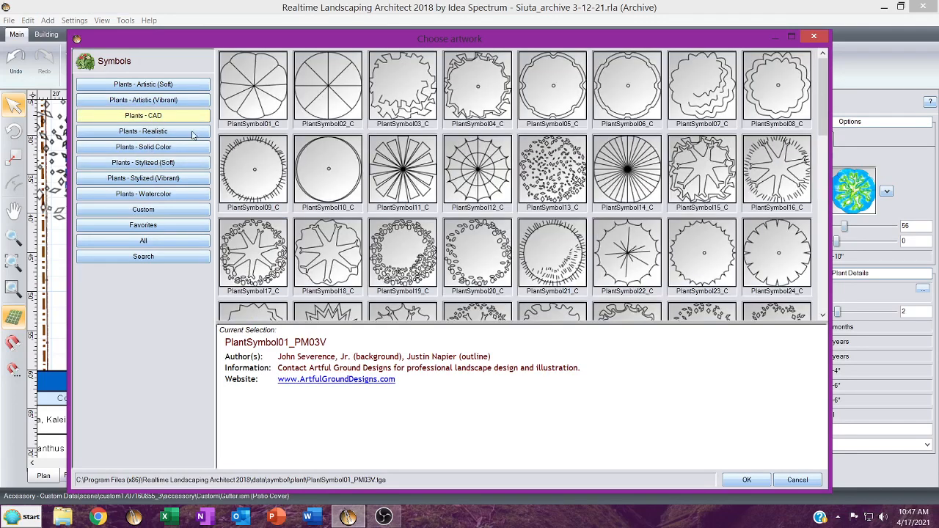
scroll(478, 239, "down", 3)
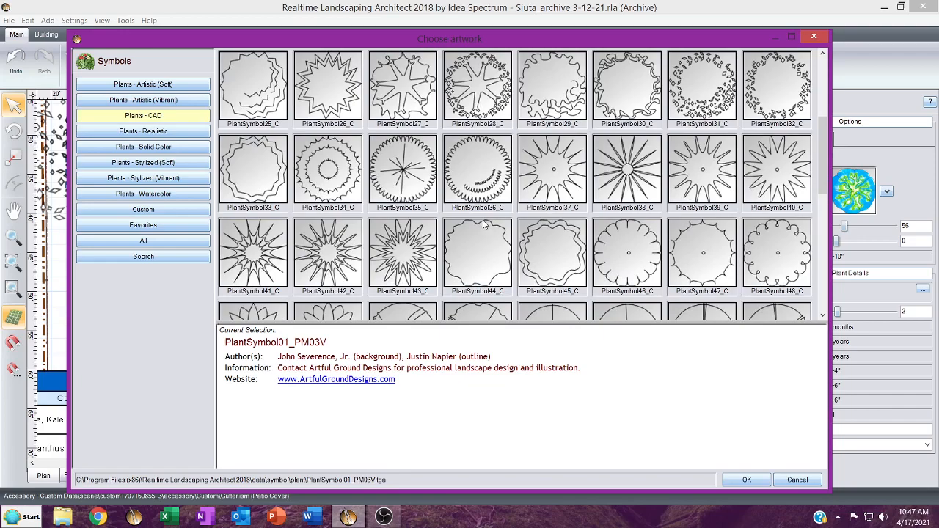
double_click(402, 169)
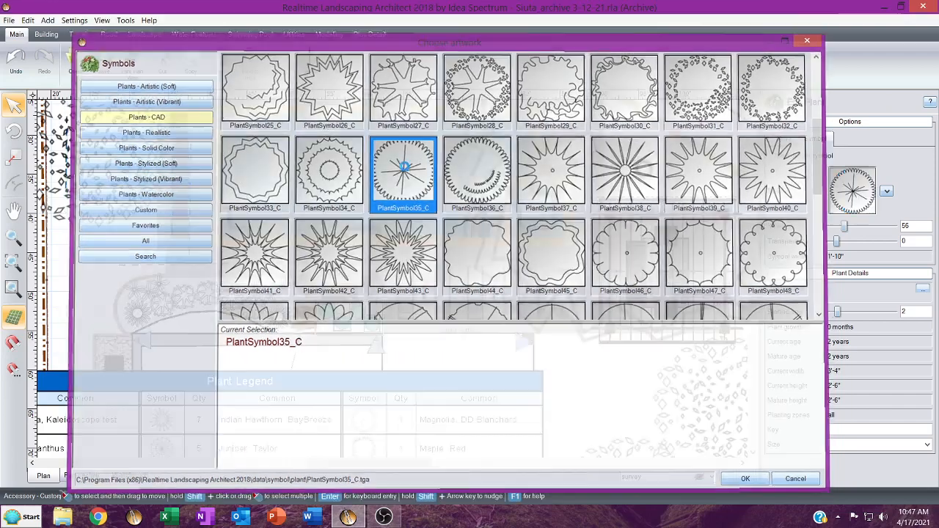
Shrink the plant legend to about 70 percent of its size and move it down within the house outline.
scroll(307, 300, "up", 2)
middle_click_drag(306, 299, 399, 339)
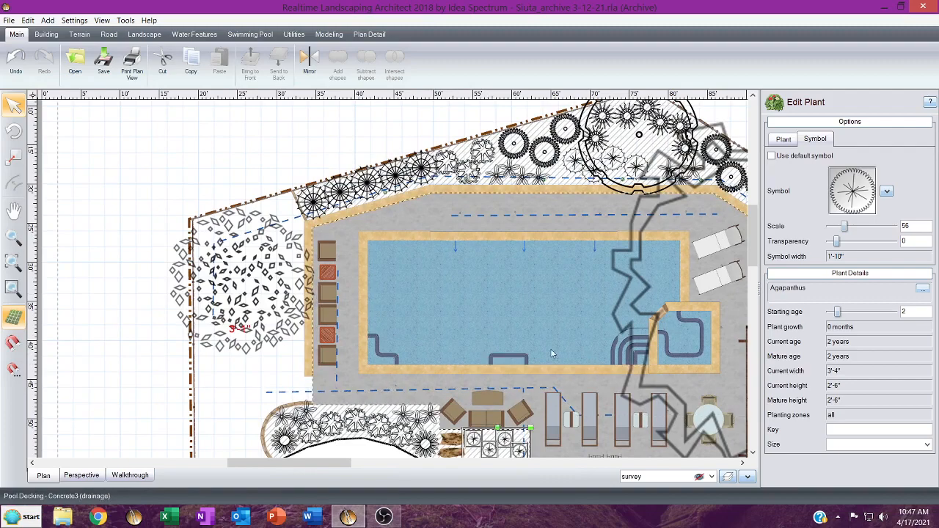
middle_click_drag(548, 345, 589, 197)
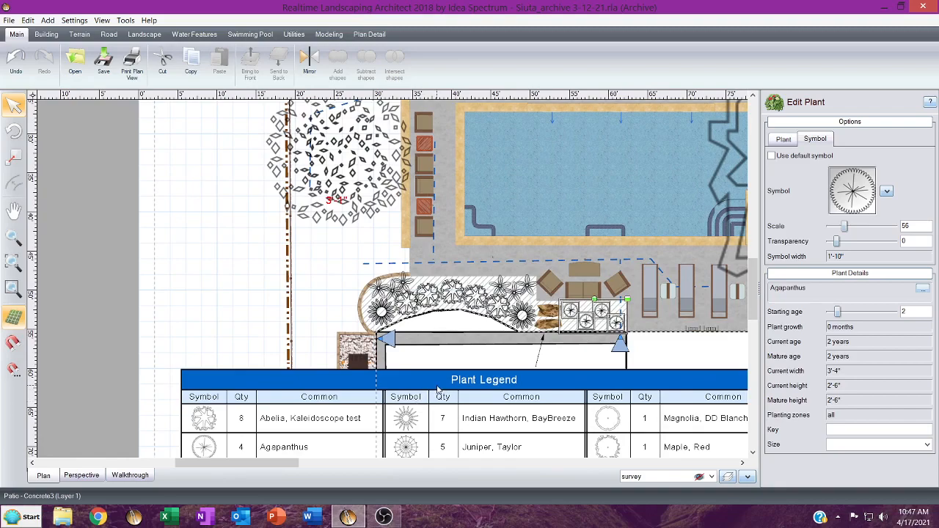
middle_click_drag(438, 388, 186, 232)
scroll(255, 244, "up", 2)
scroll(256, 245, "down", 3)
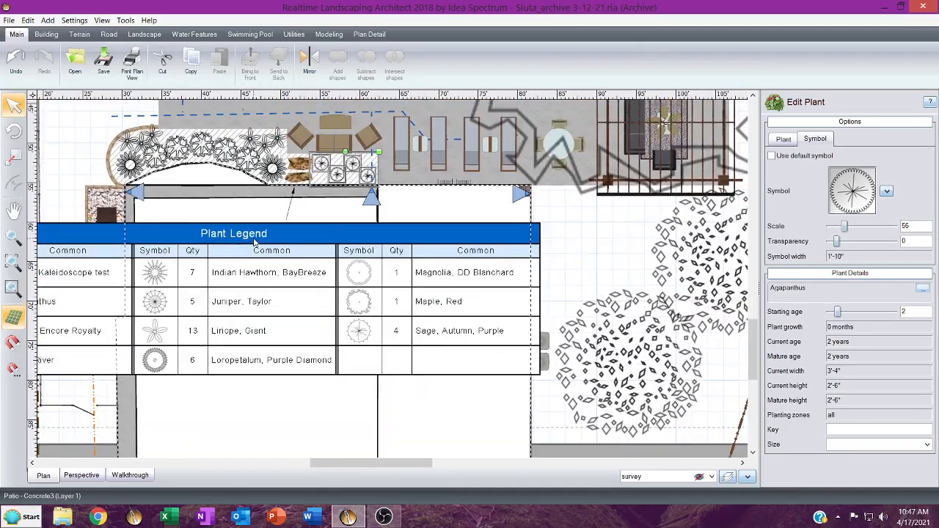
left_click(299, 249)
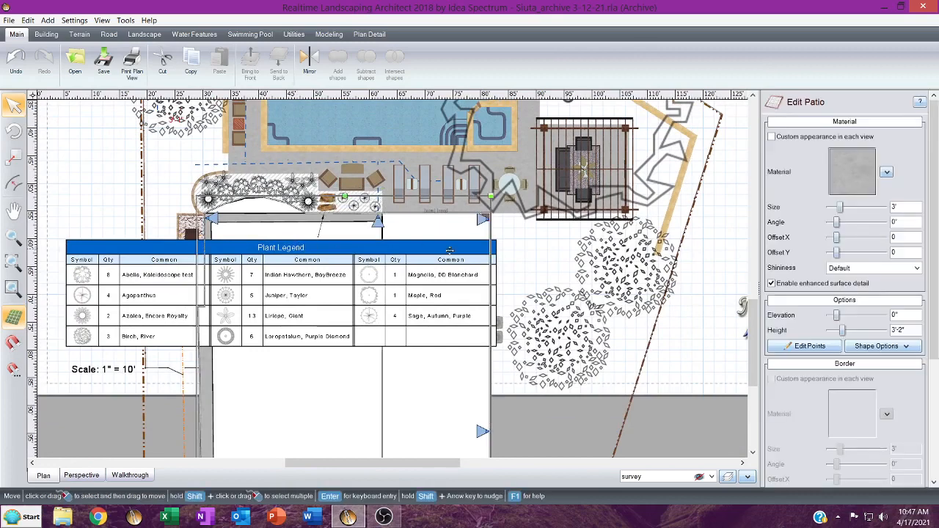
left_click(501, 249)
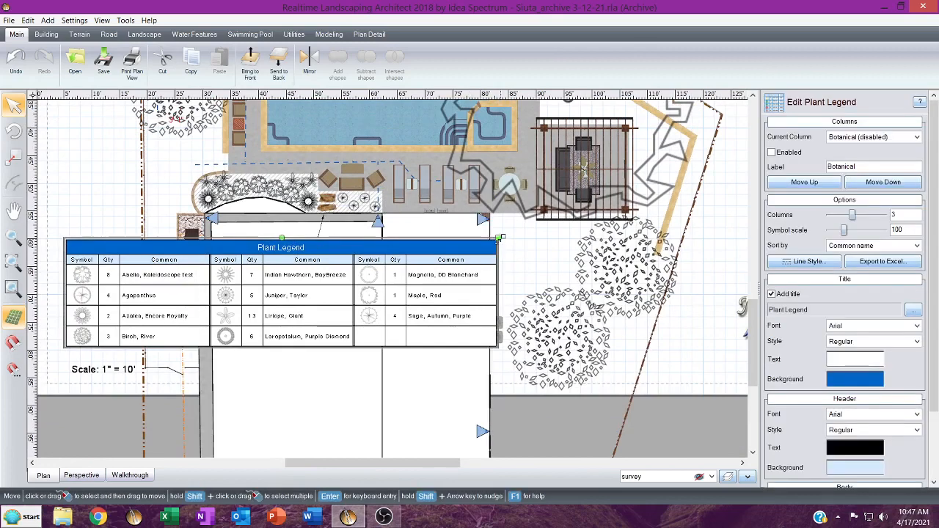
left_click_drag(501, 249, 434, 254)
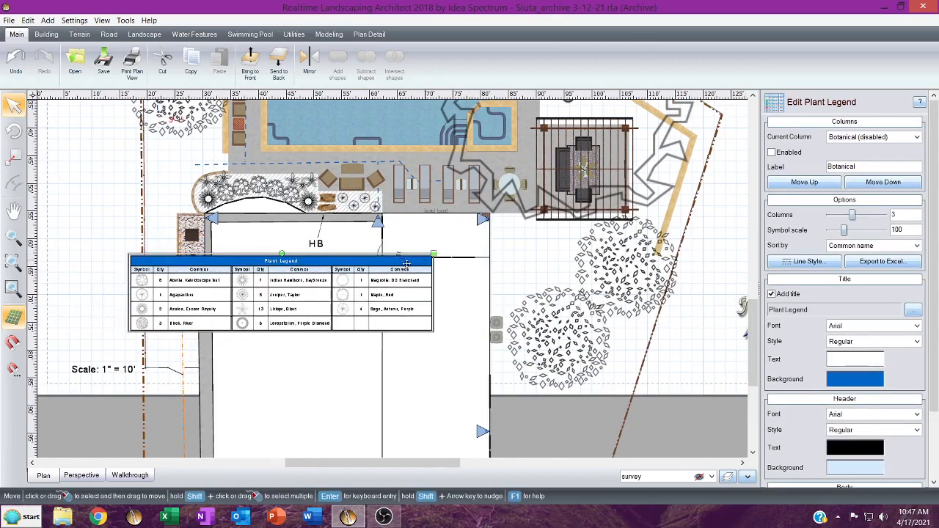
left_click_drag(372, 267, 380, 322)
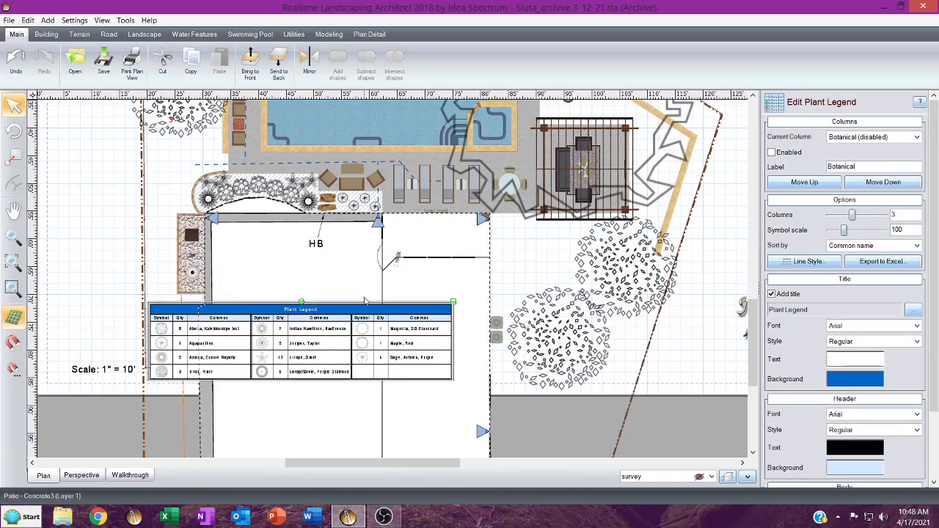
Delete the HB label and its arrow below the planting bed.
middle_click_drag(361, 297, 484, 347)
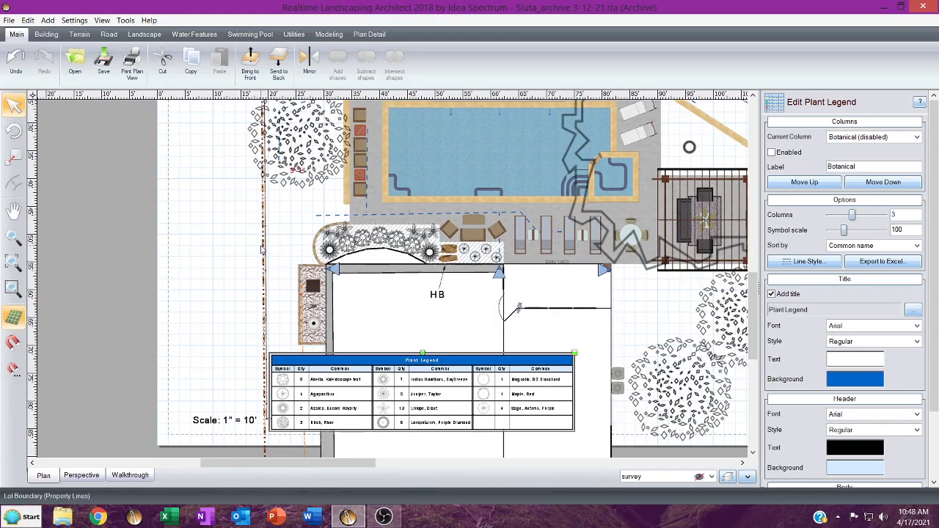
middle_click_drag(354, 174, 338, 321)
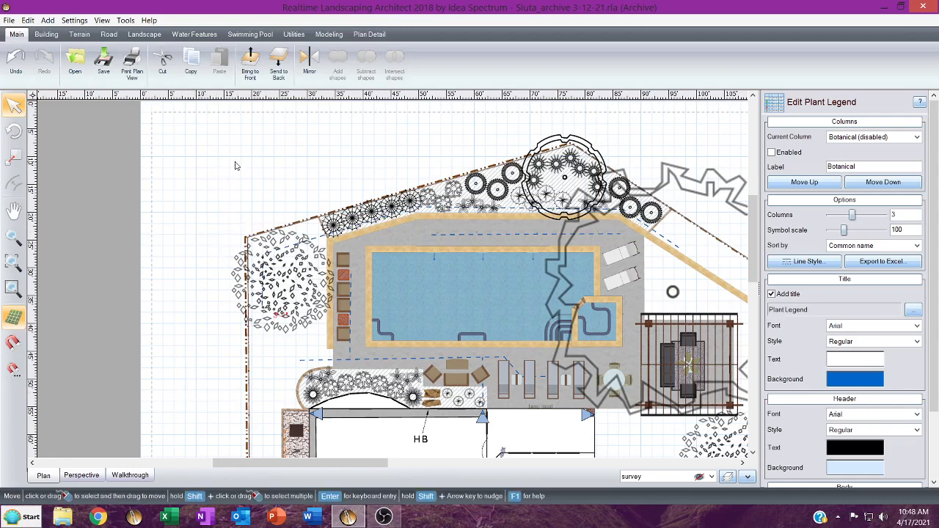
middle_click_drag(436, 172, 256, 192)
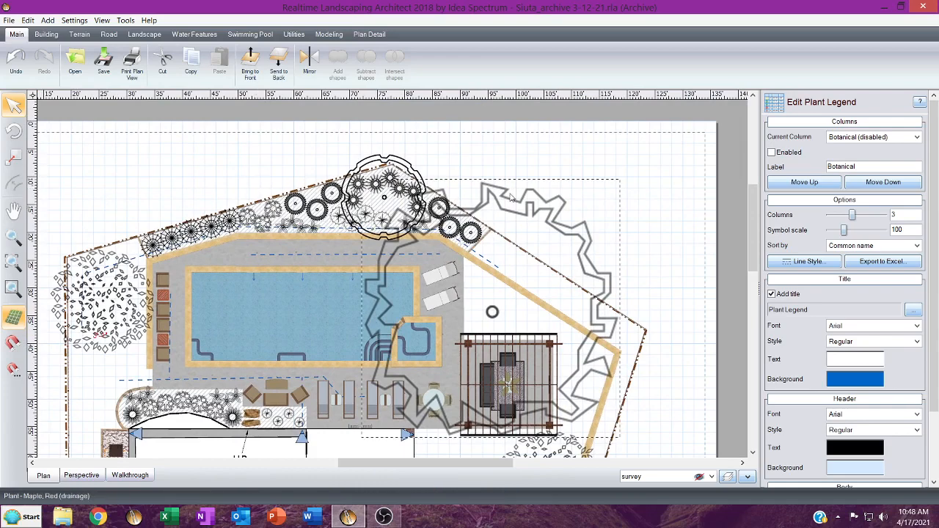
middle_click_drag(669, 277, 664, 207)
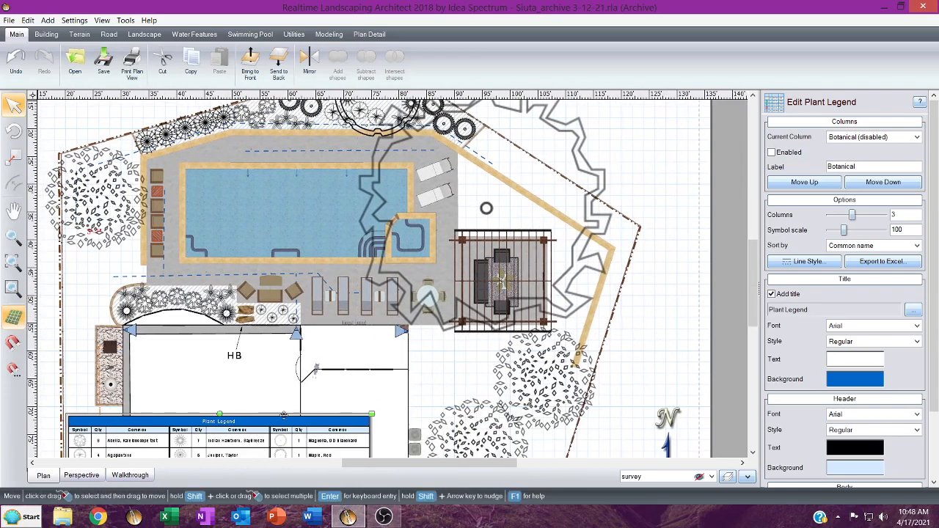
left_click(236, 356)
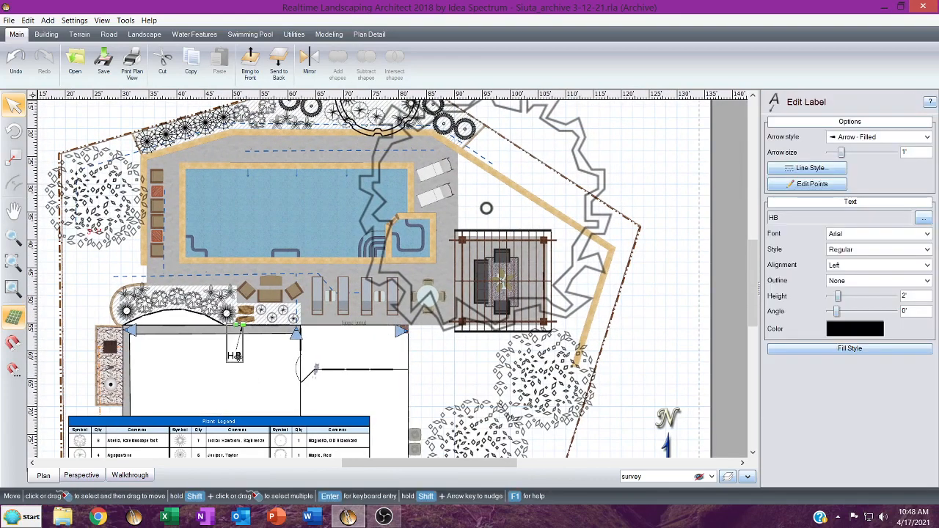
key("Delete")
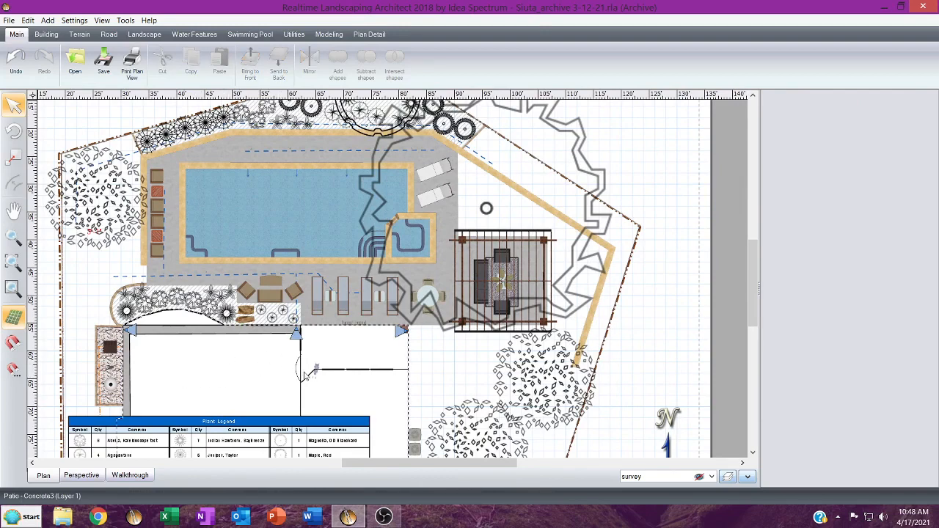
Shrink the plant legend to about half its size and move it out of the house area, below the page edge under the scale note.
middle_click_drag(283, 398, 293, 250)
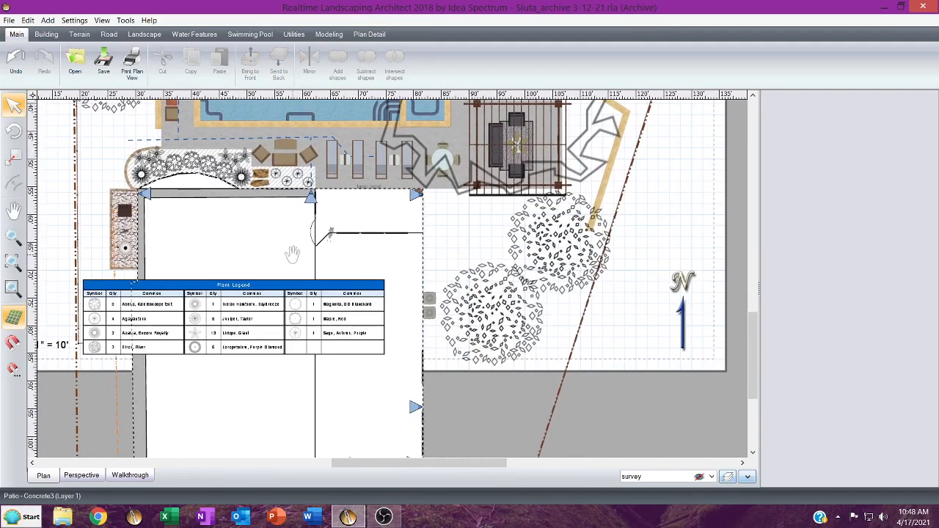
left_click(274, 289)
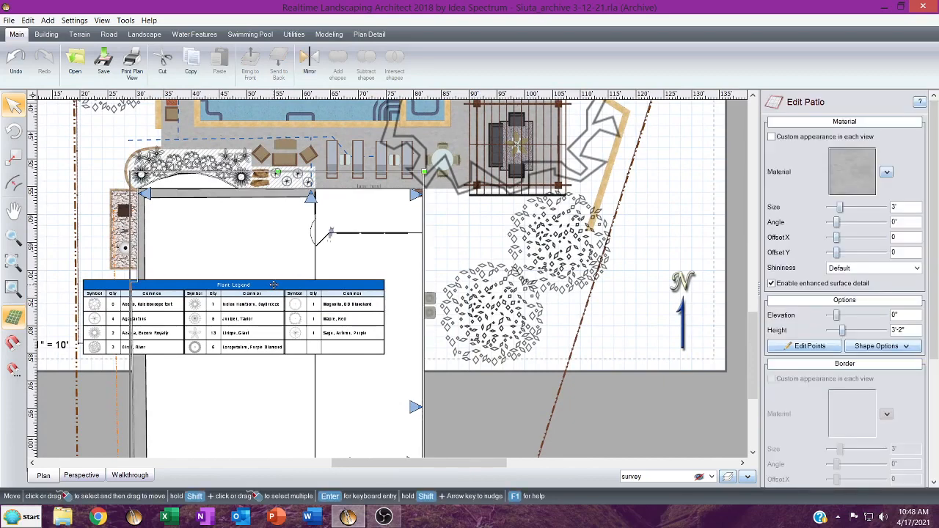
left_click_drag(273, 284, 287, 409)
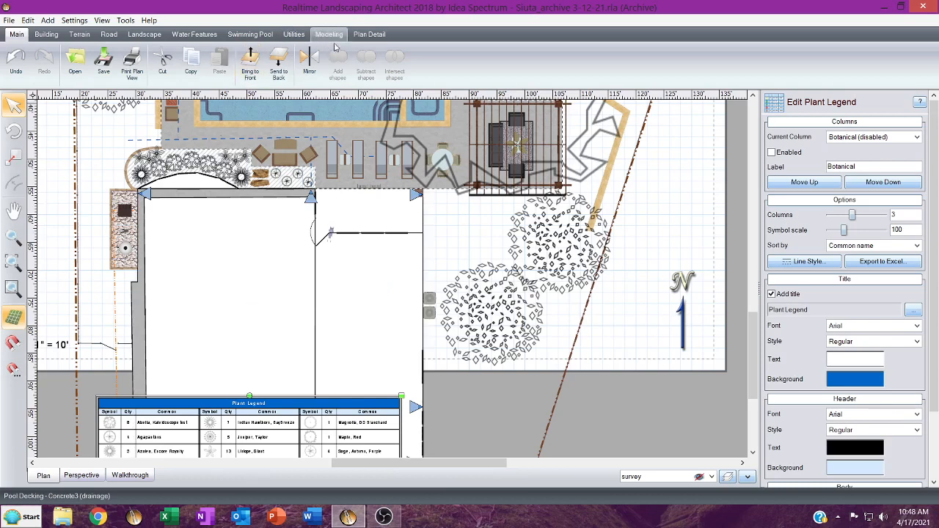
left_click(369, 33)
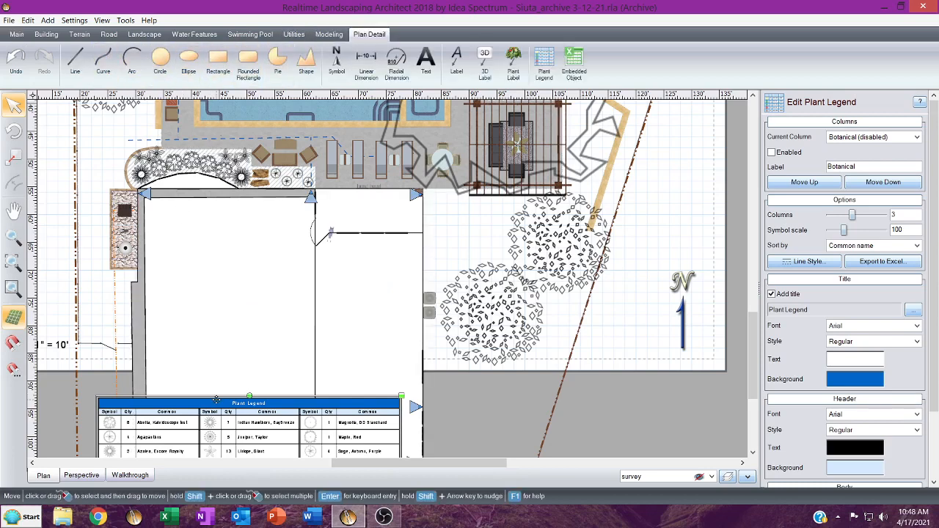
left_click_drag(391, 399, 314, 252)
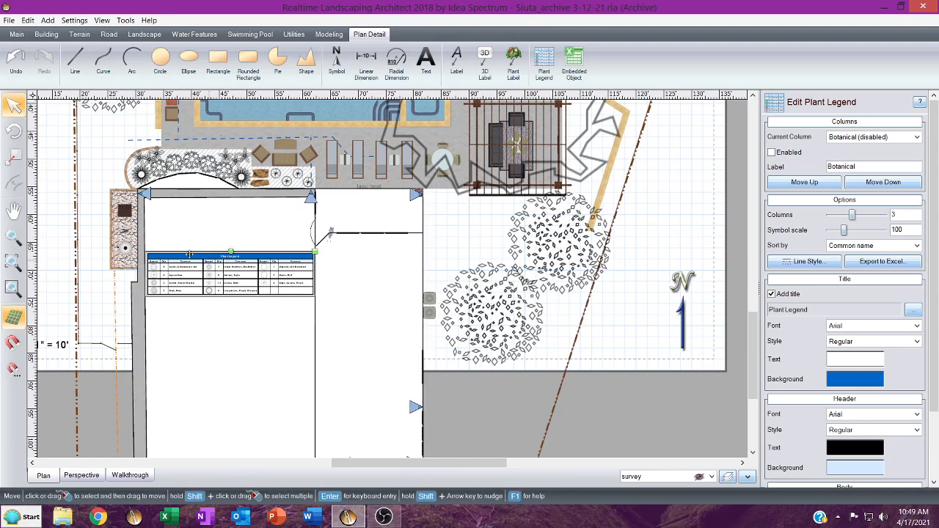
mouse_move(205, 263)
left_mouse_down()
mouse_move(210, 356)
mouse_move(195, 370)
mouse_move(103, 391)
left_mouse_up()
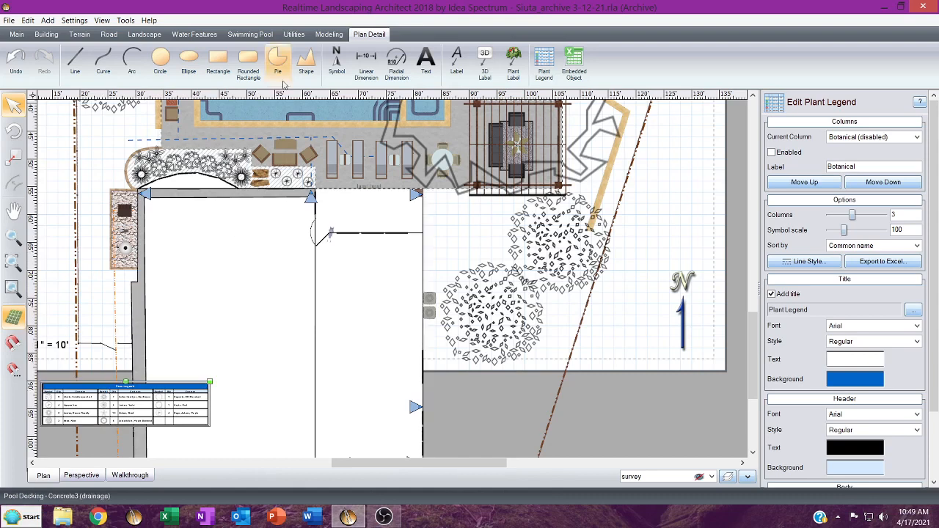
Make Pool the current layer instead of the hidden survey layer and turn on snapping for a new shape.
left_click(306, 61)
left_click(348, 116)
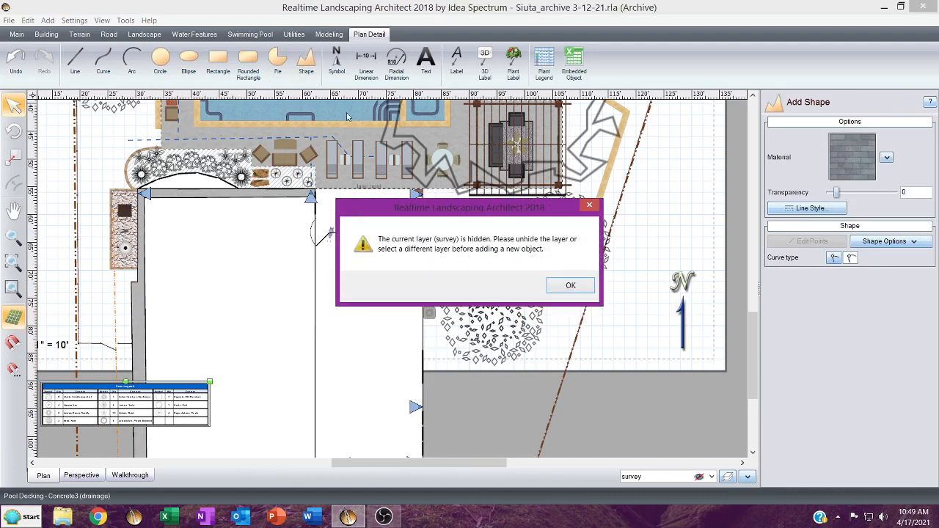
left_click(587, 204)
left_click(711, 477)
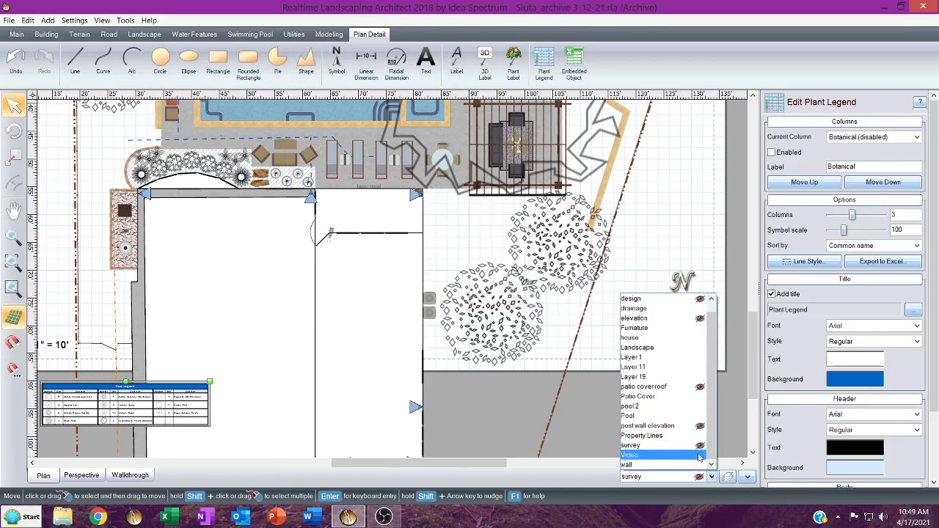
left_click(653, 419)
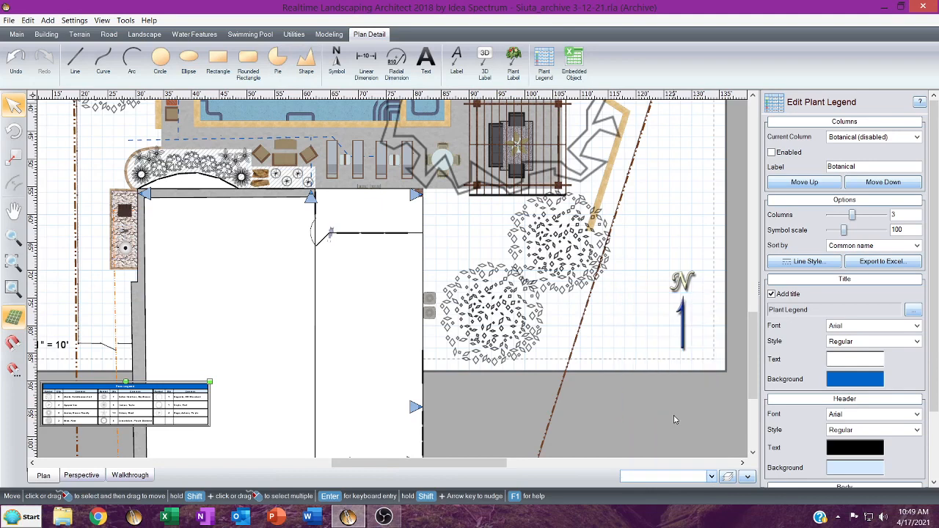
left_click(305, 64)
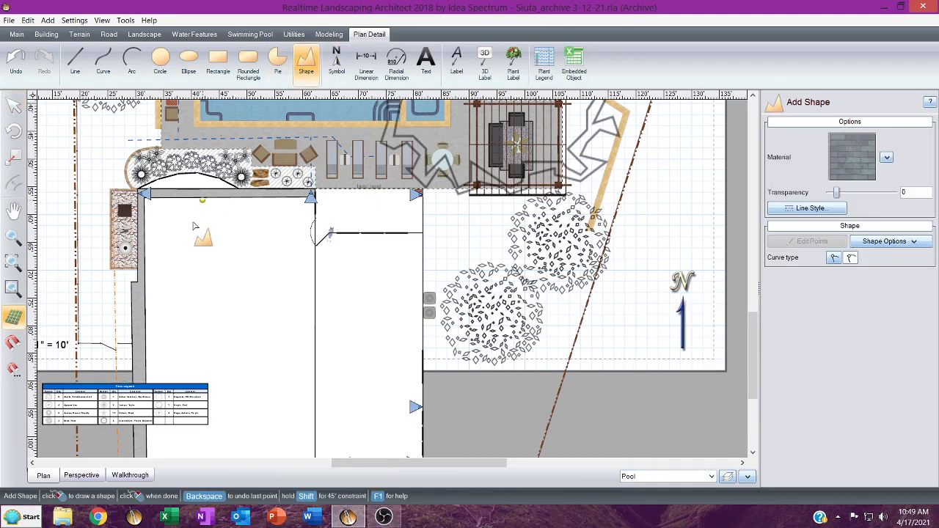
left_click(13, 343)
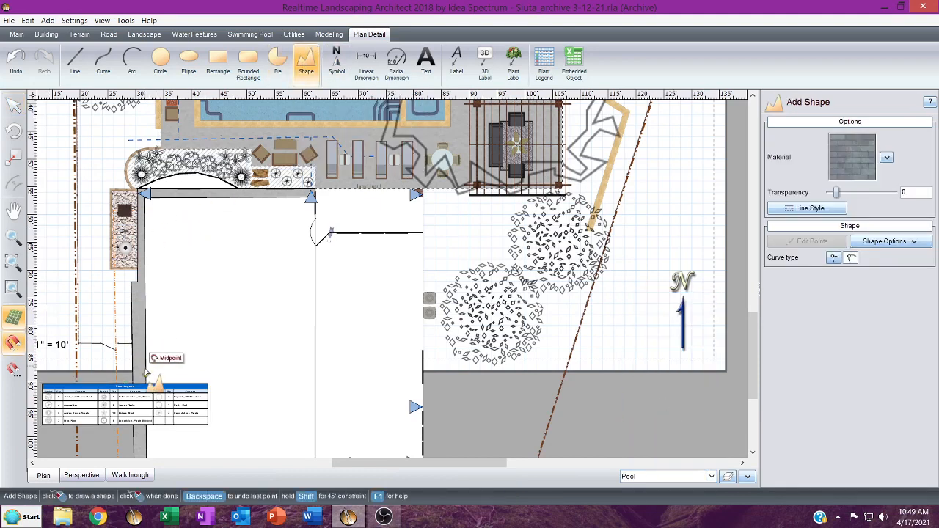
left_click(146, 375)
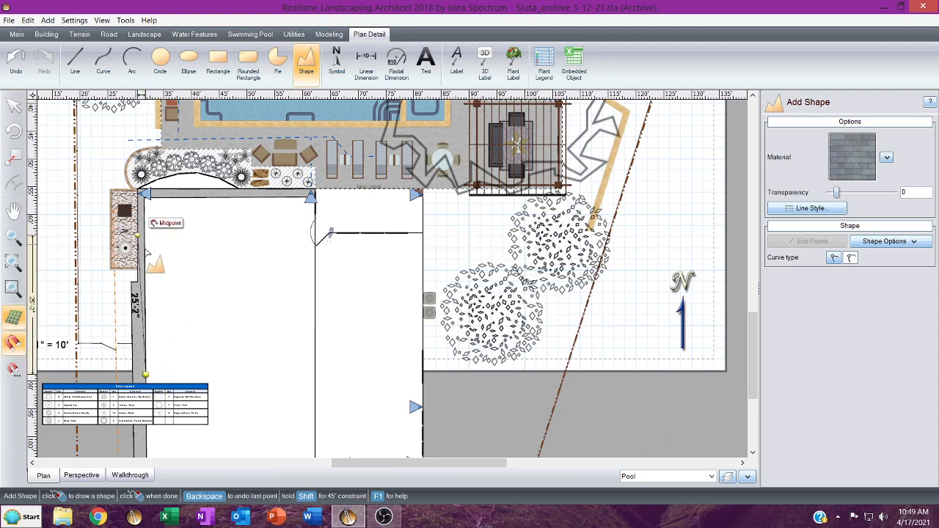
left_click(145, 275)
left_click(181, 275)
right_click(181, 275)
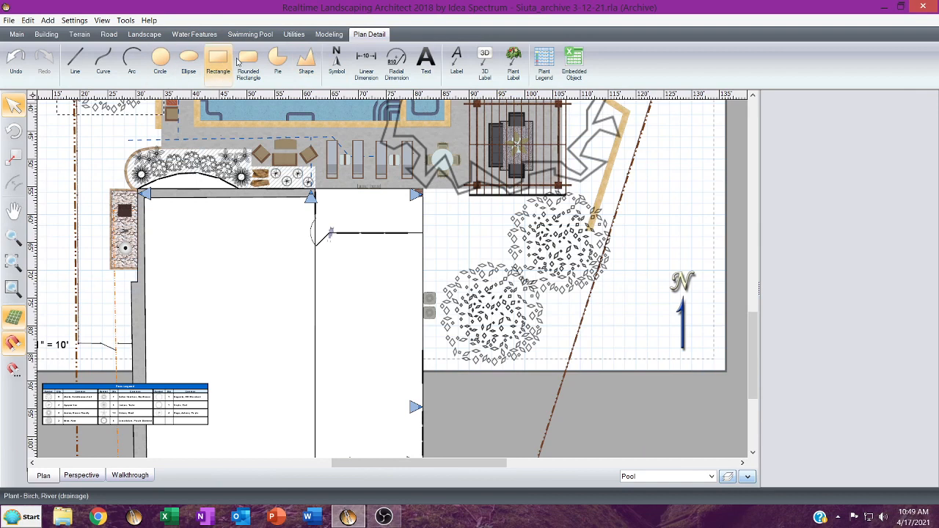
Start a shape at the house wall near the plant legend and trace up past the wall jog to the corner below the planting bed.
left_click(306, 62)
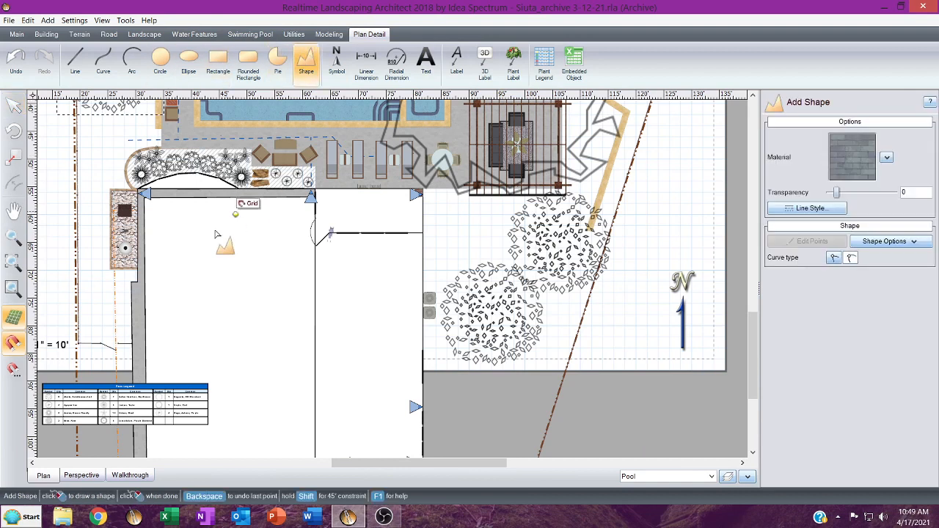
left_click(132, 375)
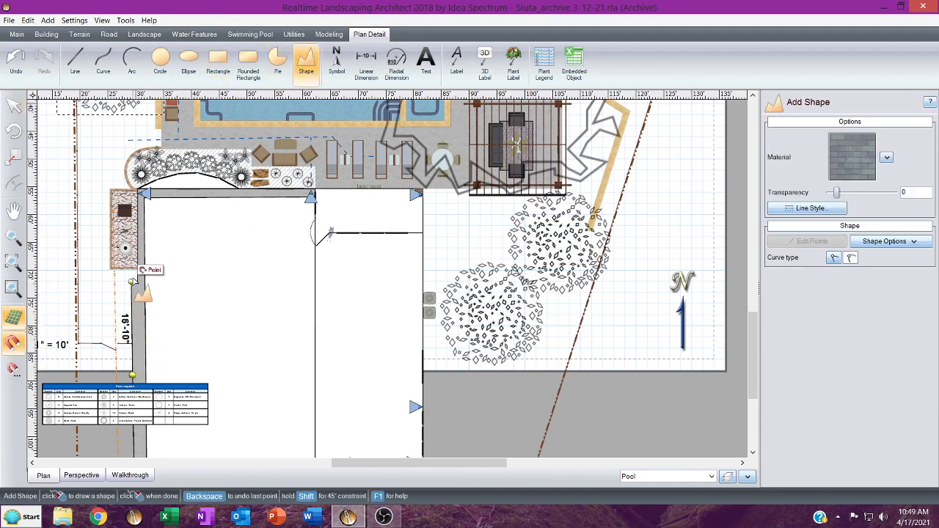
left_click(132, 282)
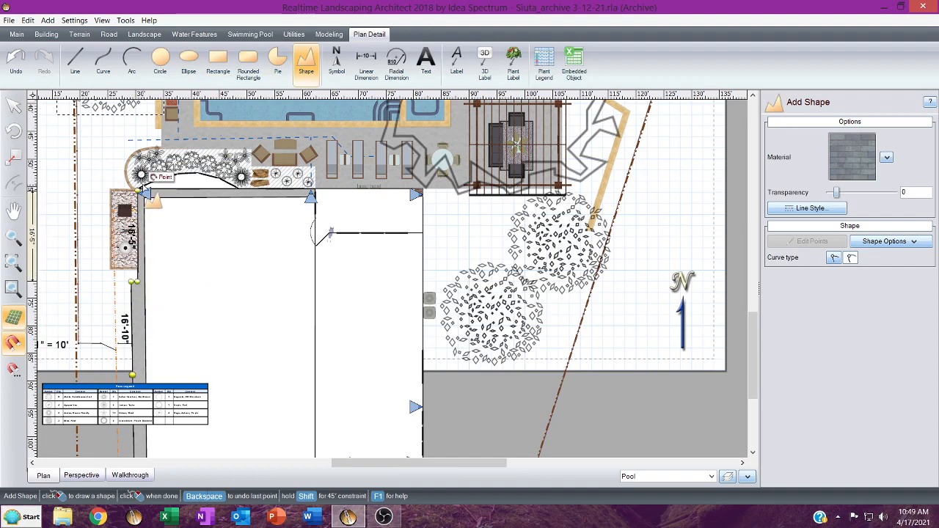
scroll(139, 191, "down", 2)
scroll(149, 178, "up", 5)
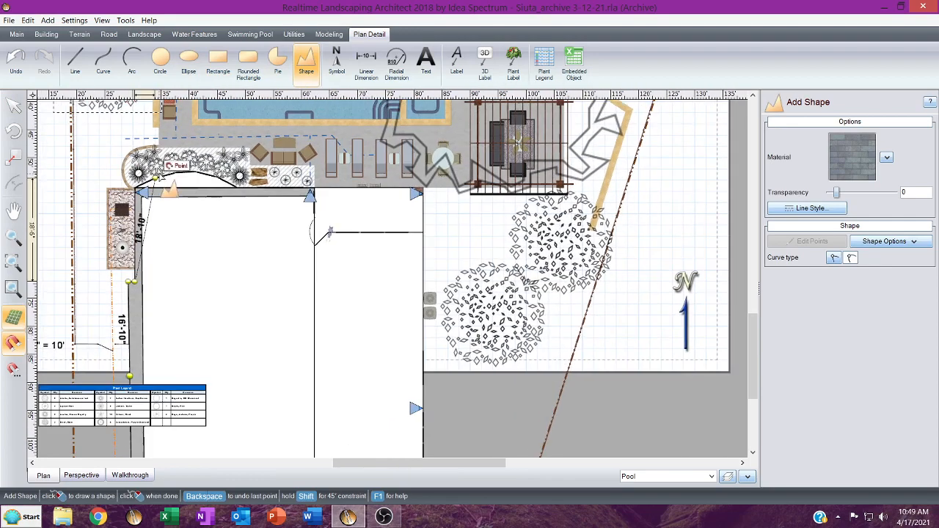
middle_click_drag(151, 178, 404, 317)
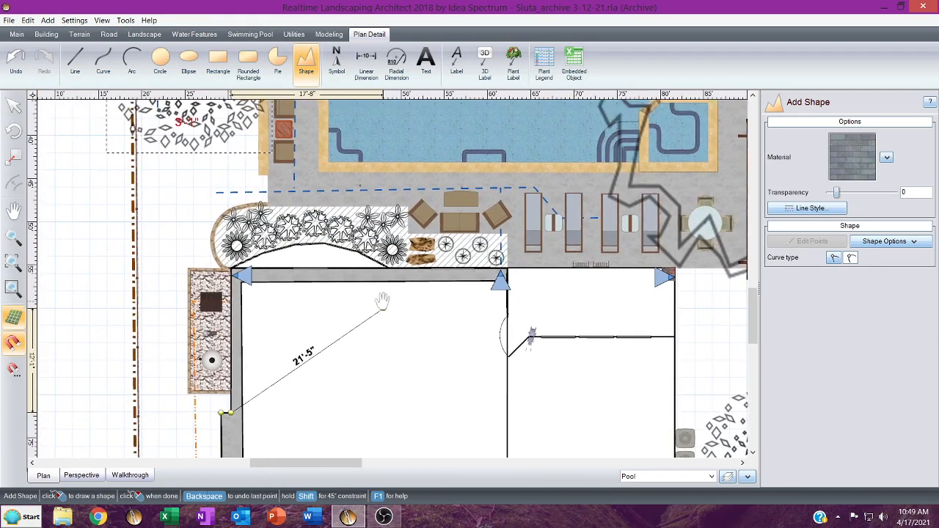
left_click(236, 253)
Continue the house shape along the curved bay below the planting bed, snapping to each of its vertices.
left_click(262, 253)
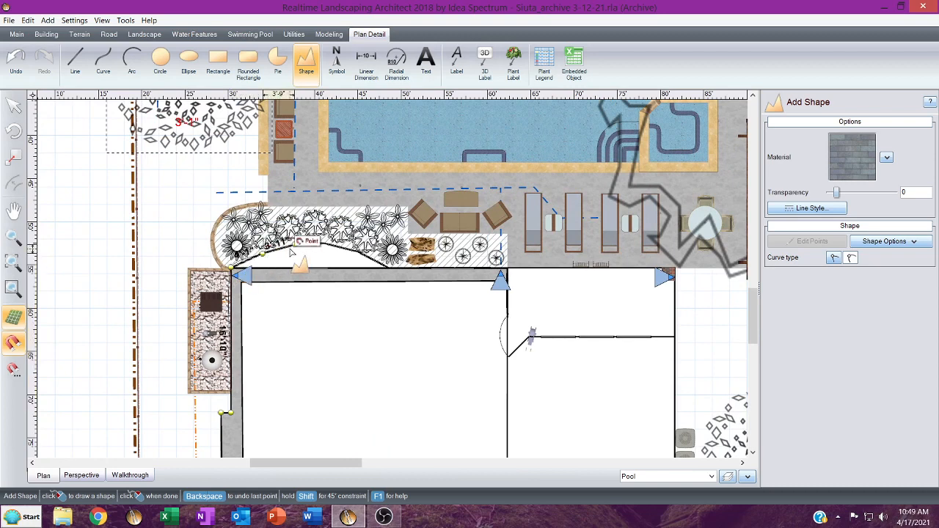
left_click(295, 243)
left_click(324, 243)
left_click(358, 250)
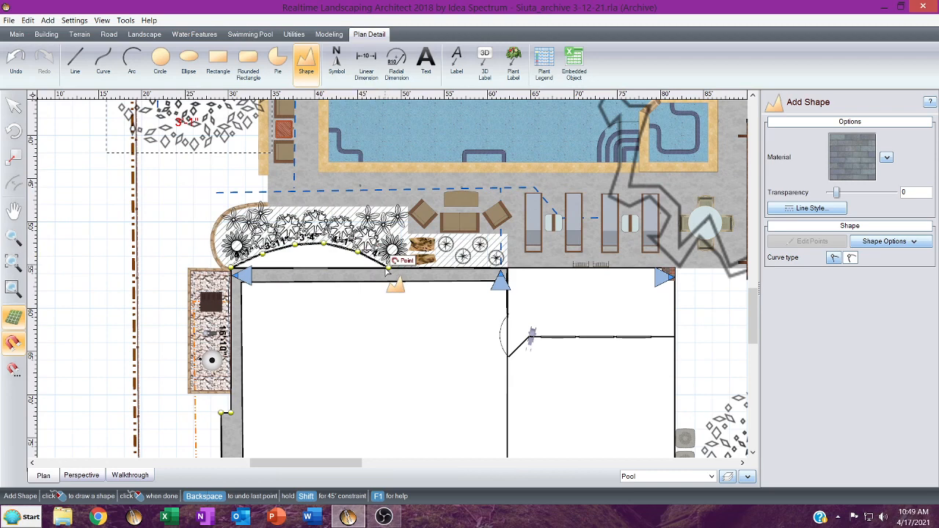
left_click(389, 267)
left_click(13, 342)
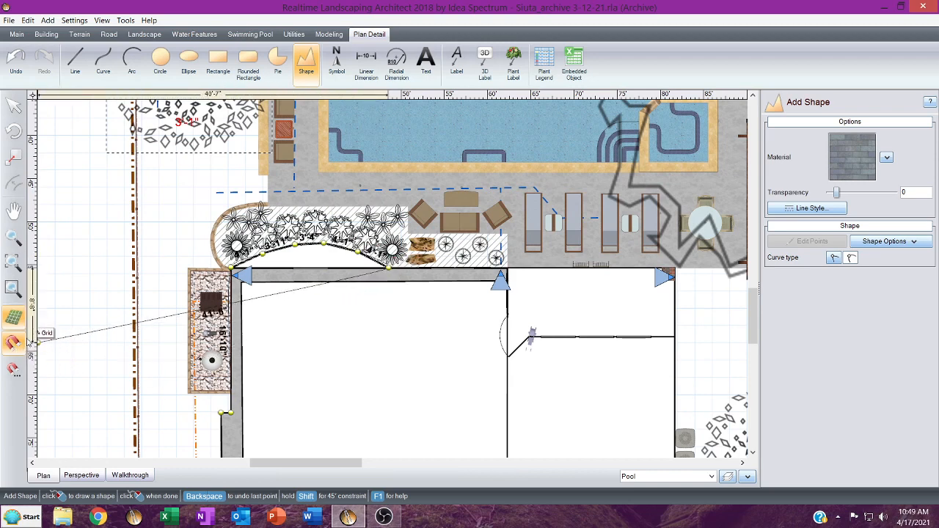
Trace the house shape around the recessed patio and down the far side wall, ending it below the page edge.
left_click(509, 271)
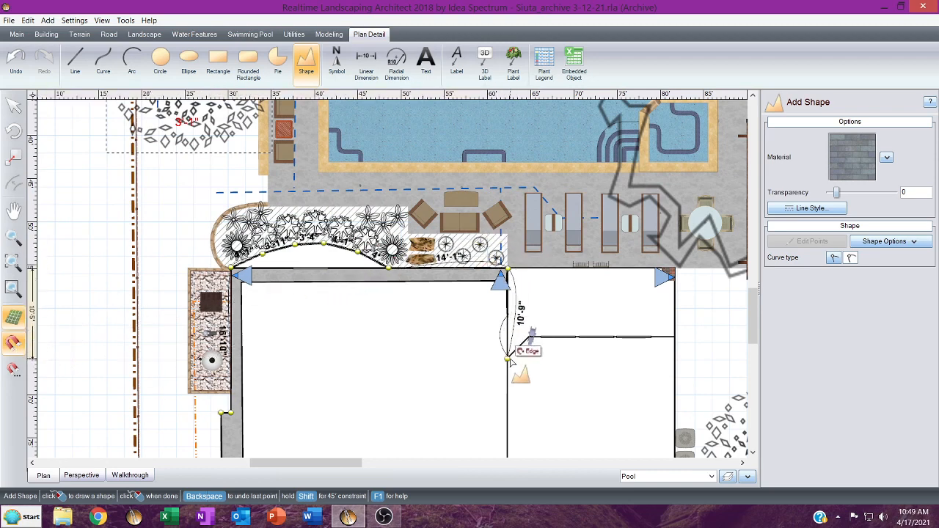
left_click(509, 359)
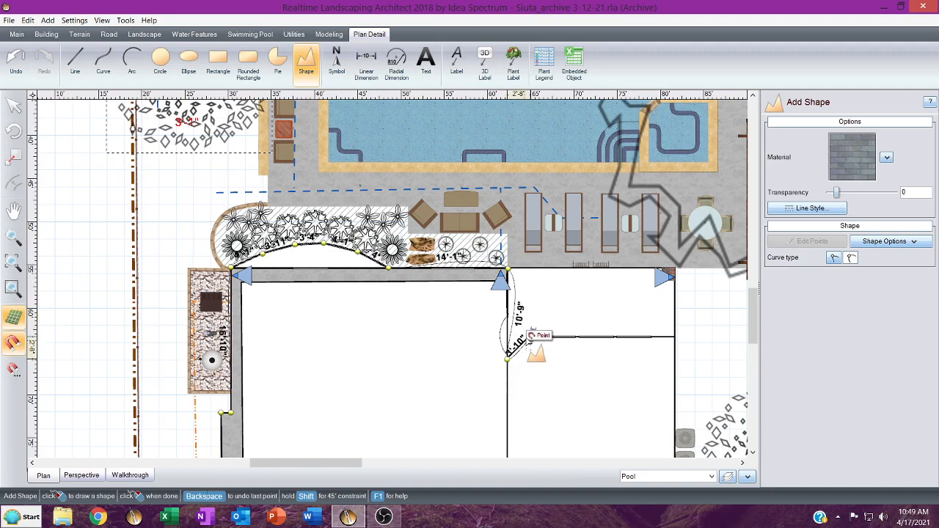
left_click(529, 338)
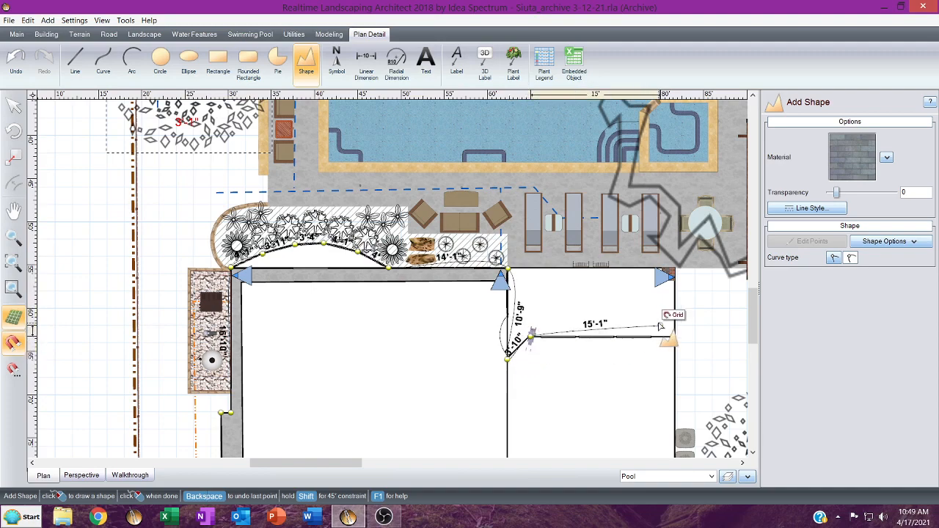
scroll(676, 337, "down", 5)
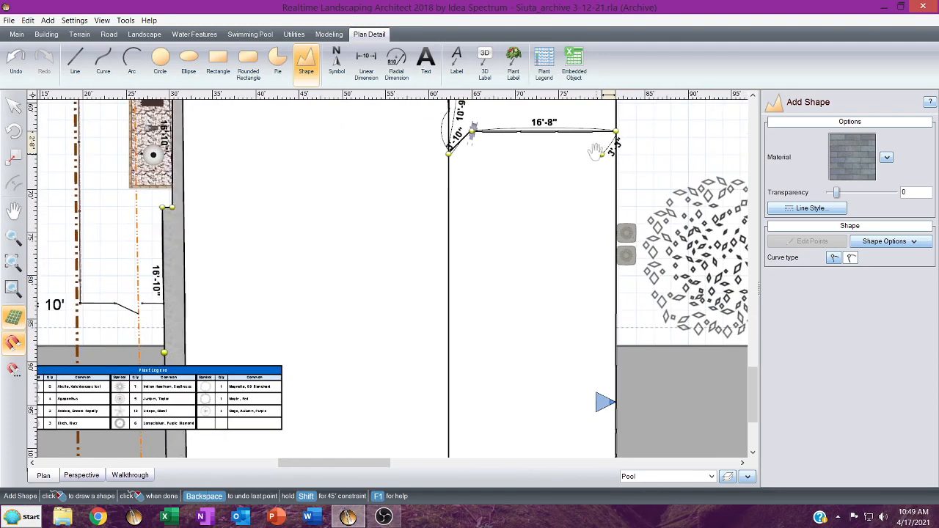
left_click(615, 129)
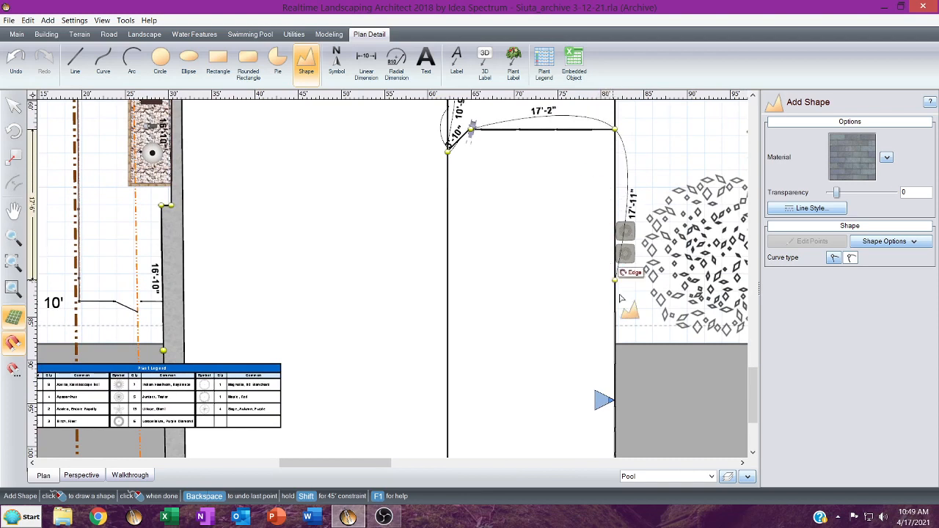
double_click(620, 380)
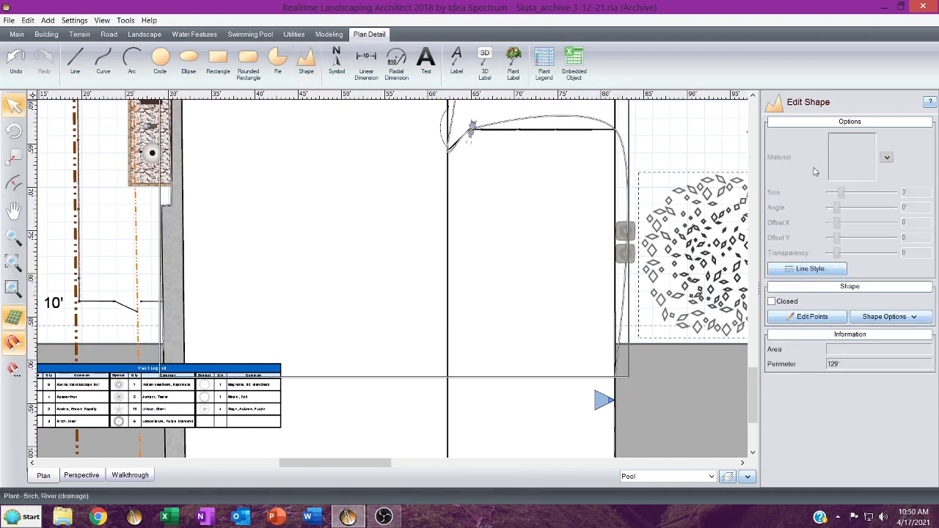
Close the house shape and fill it with solid white.
left_click(770, 301)
left_click(849, 154)
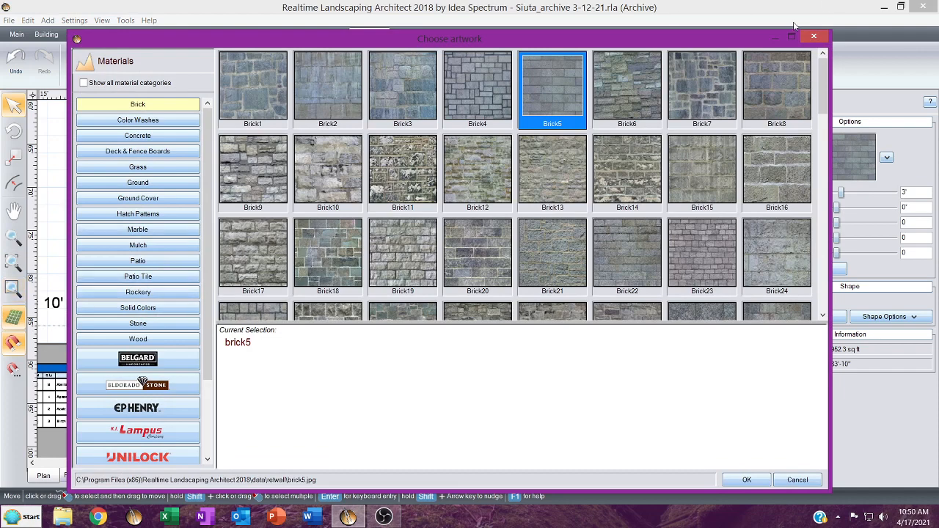
left_click(807, 37)
left_click(886, 157)
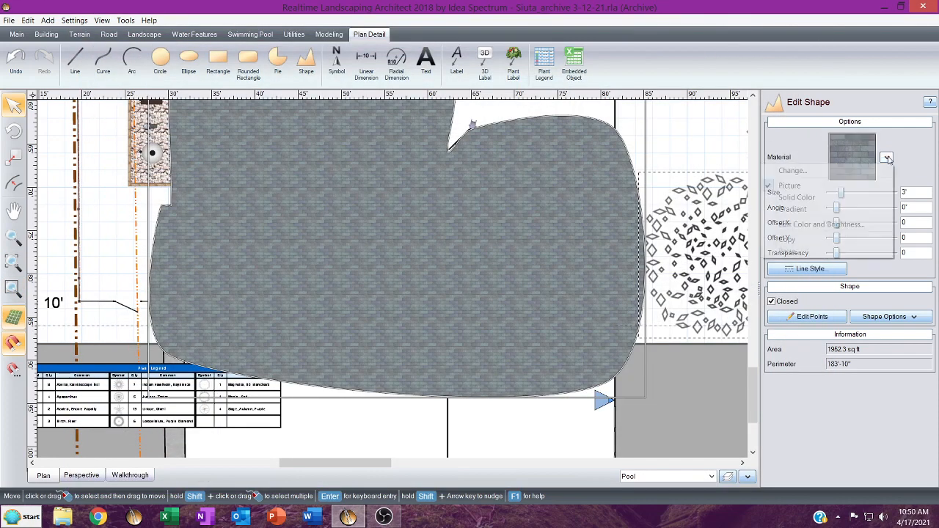
left_click(806, 197)
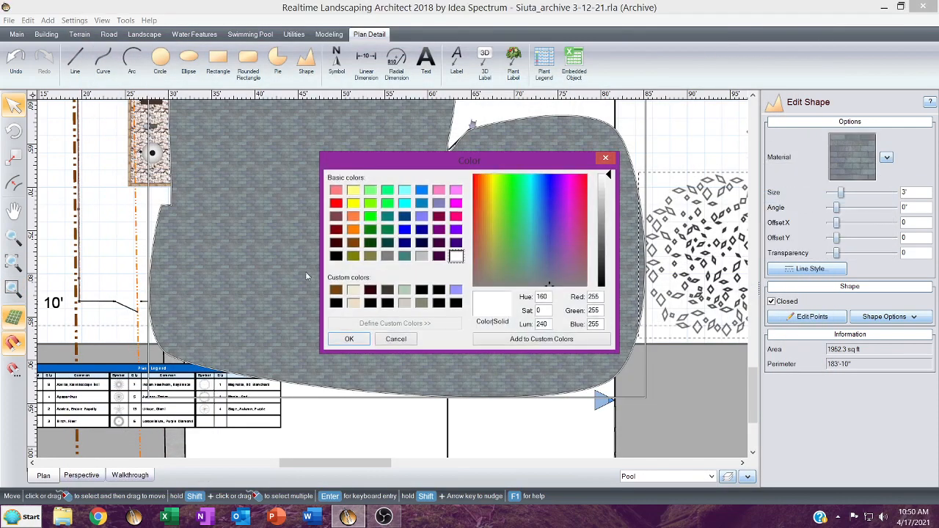
left_click(342, 339)
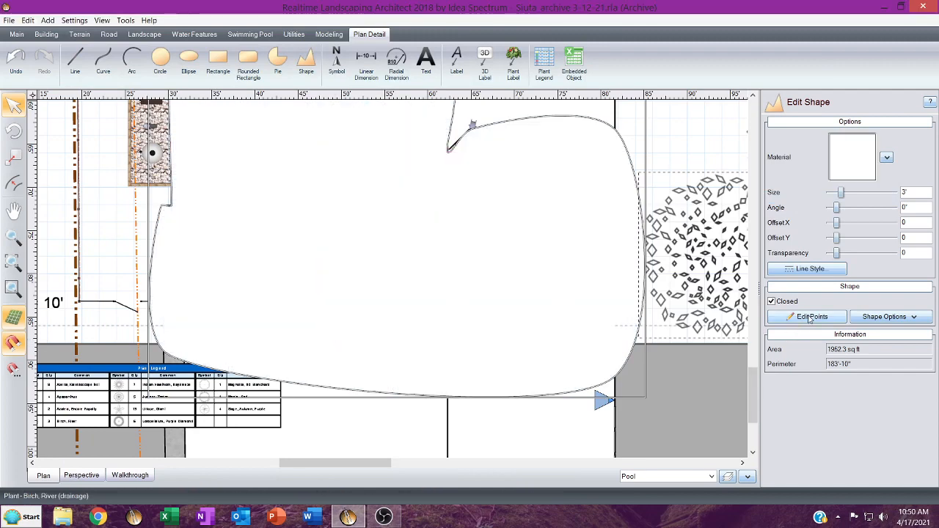
Convert all points of the house shape to straight corners so its edges follow the walls.
left_click(806, 319)
scroll(495, 312, "down", 2)
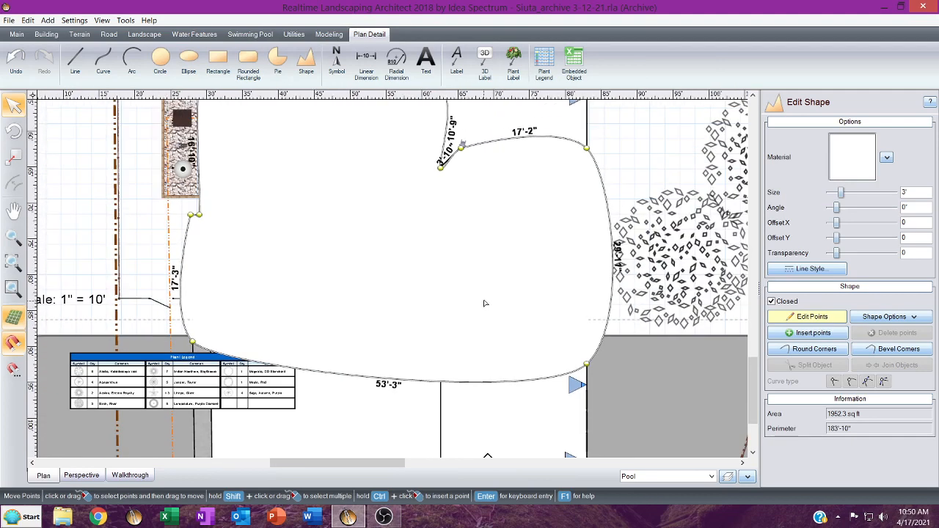
left_click(559, 352)
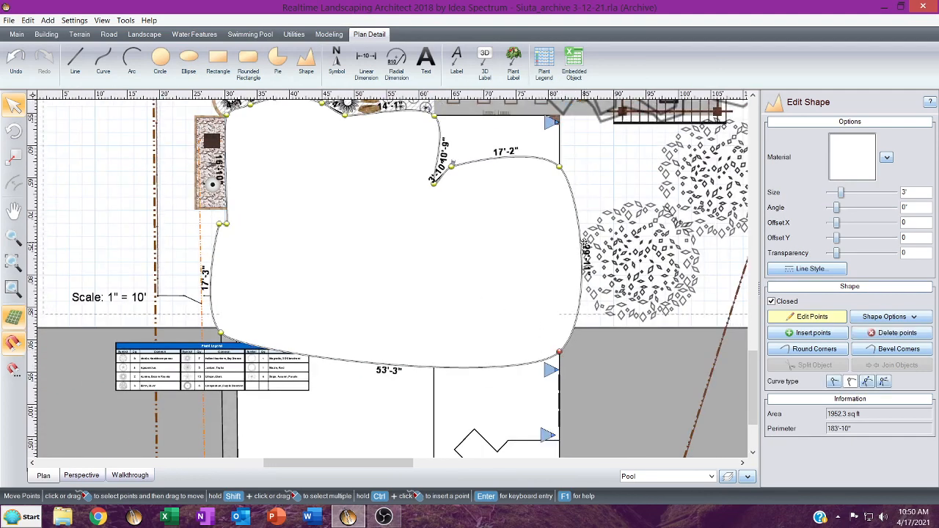
middle_click_drag(371, 239, 386, 306)
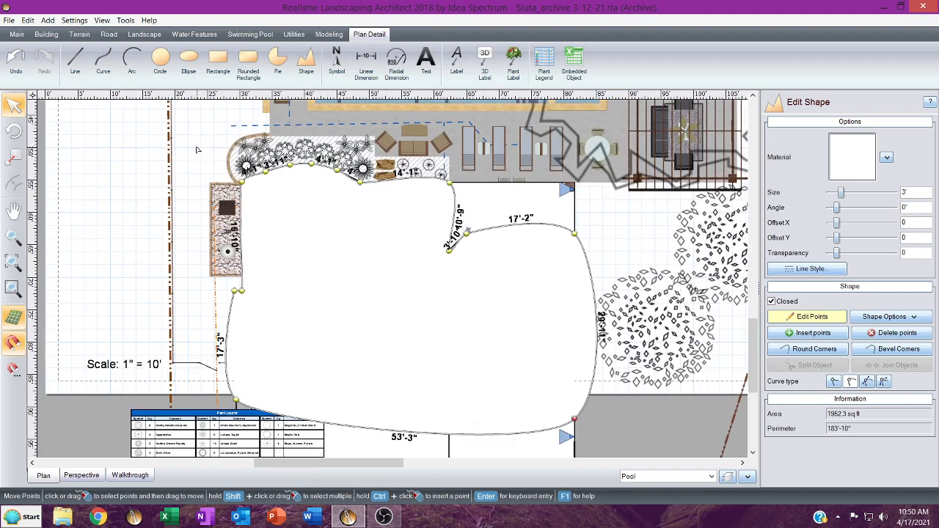
left_click_drag(196, 150, 649, 455)
left_click(834, 381)
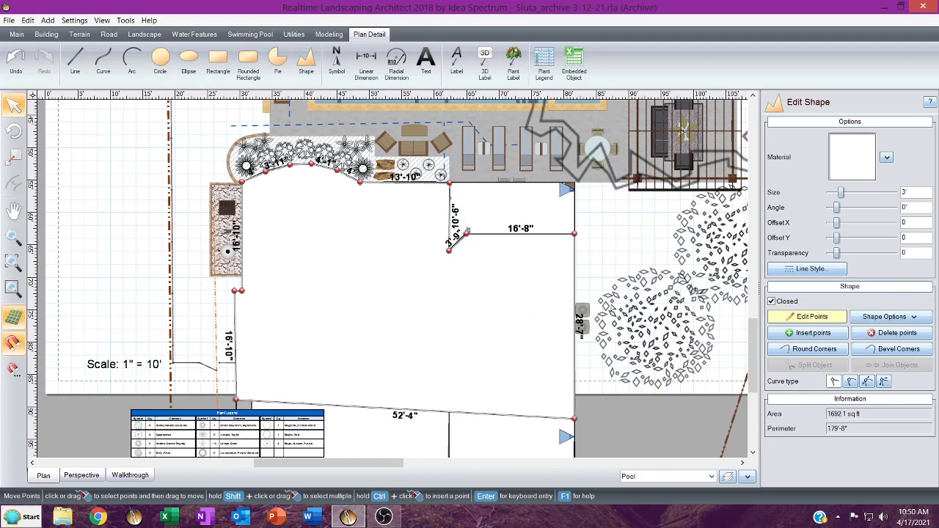
left_click(818, 318)
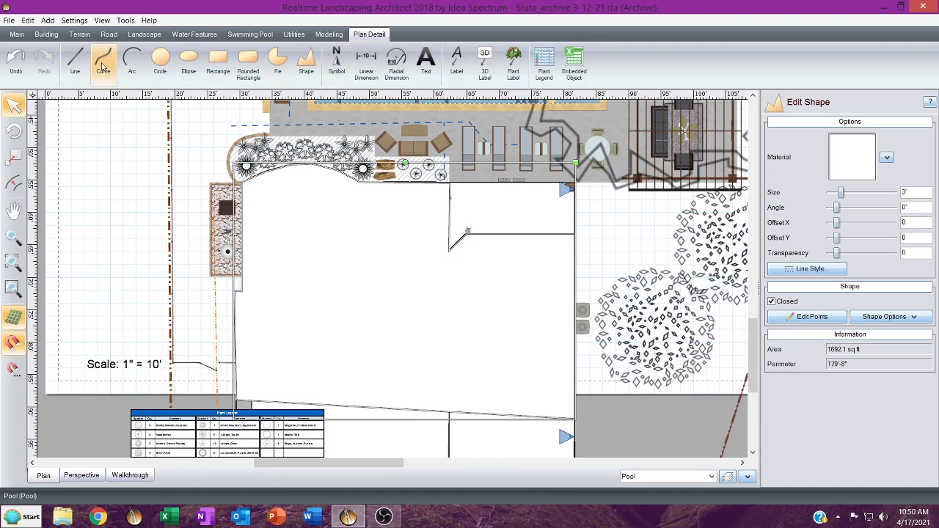
Draw two crossing diagonal lines corner to corner across the recessed patio area of the house.
left_click(73, 61)
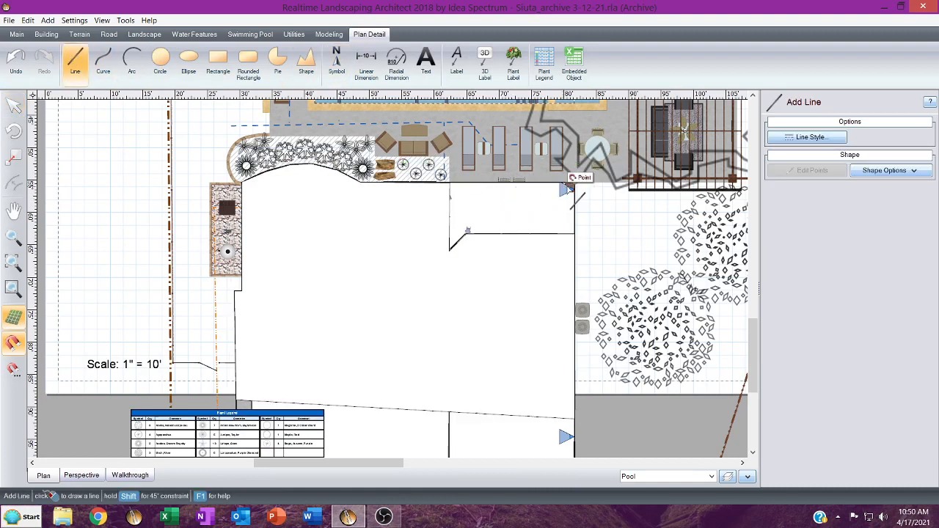
left_click(574, 182)
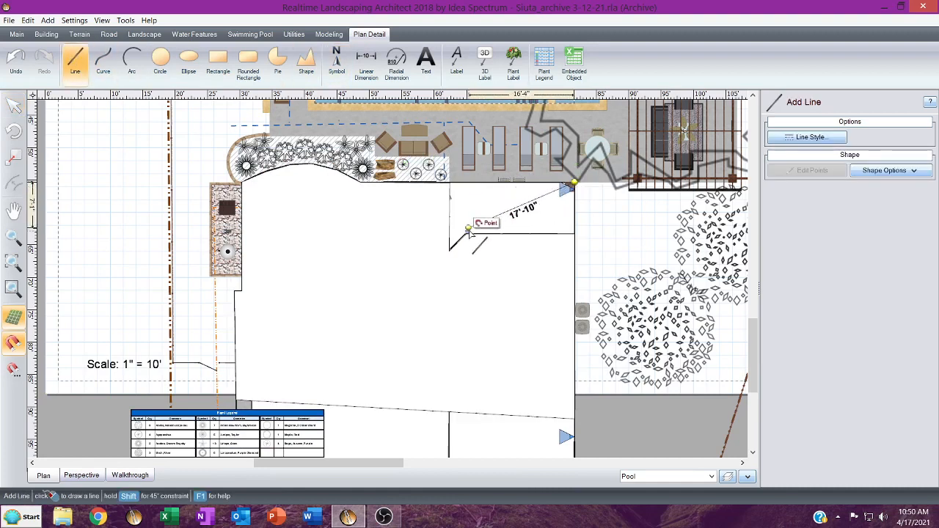
left_click(467, 233)
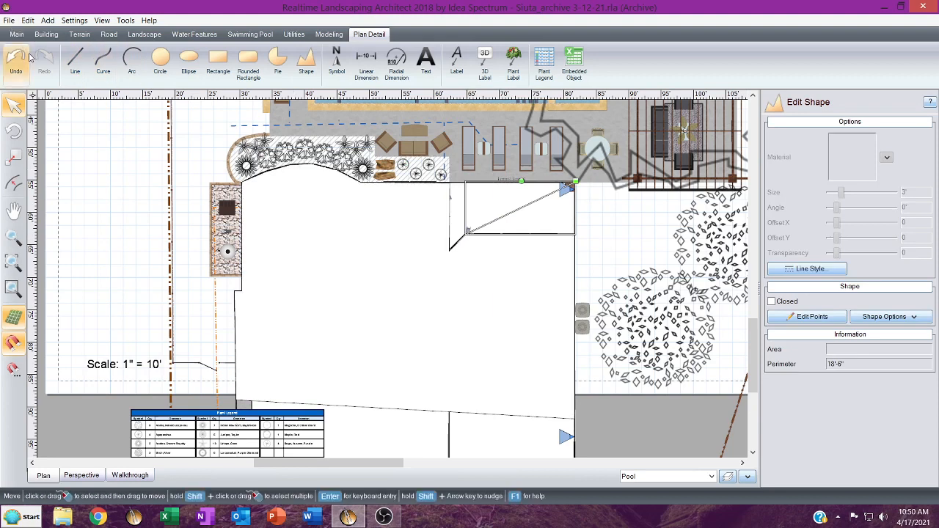
left_click(73, 61)
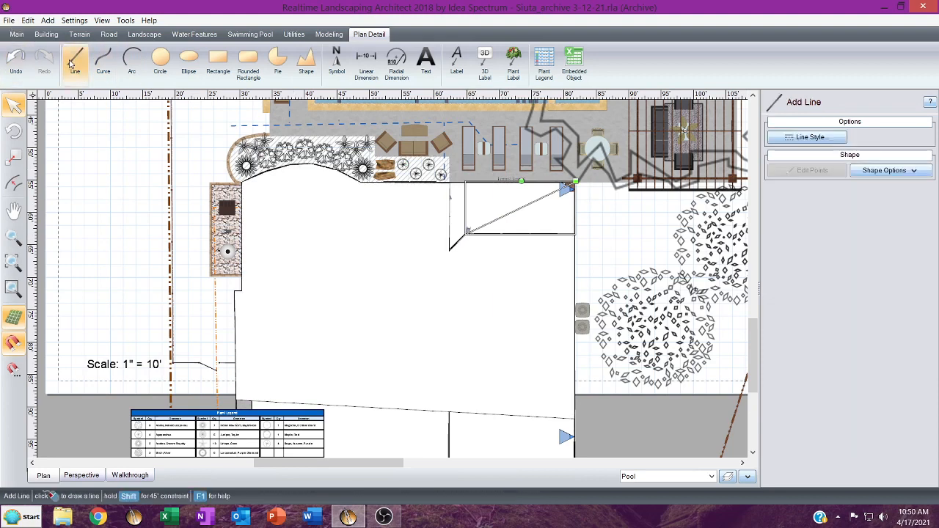
left_click(449, 183)
left_click(572, 233)
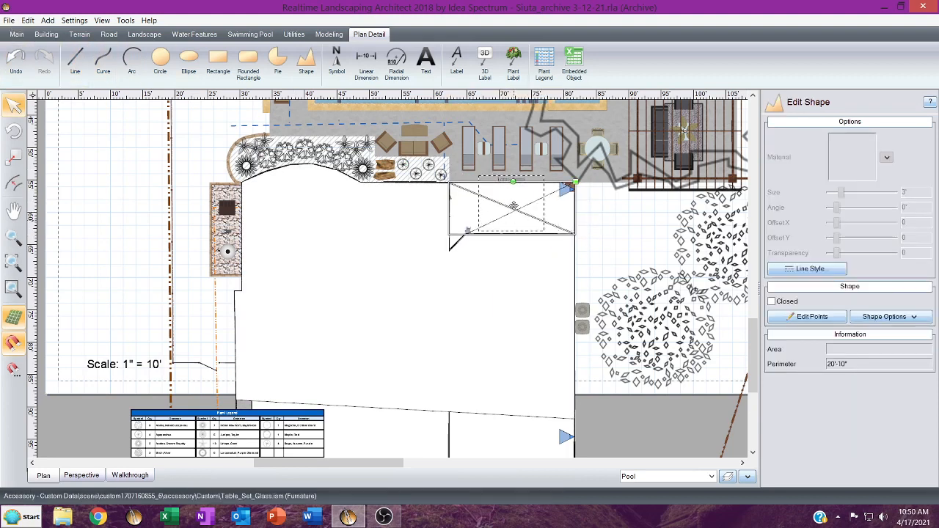
Move the plant legend onto the white house area and bring it to the front of the render order.
left_click(243, 415)
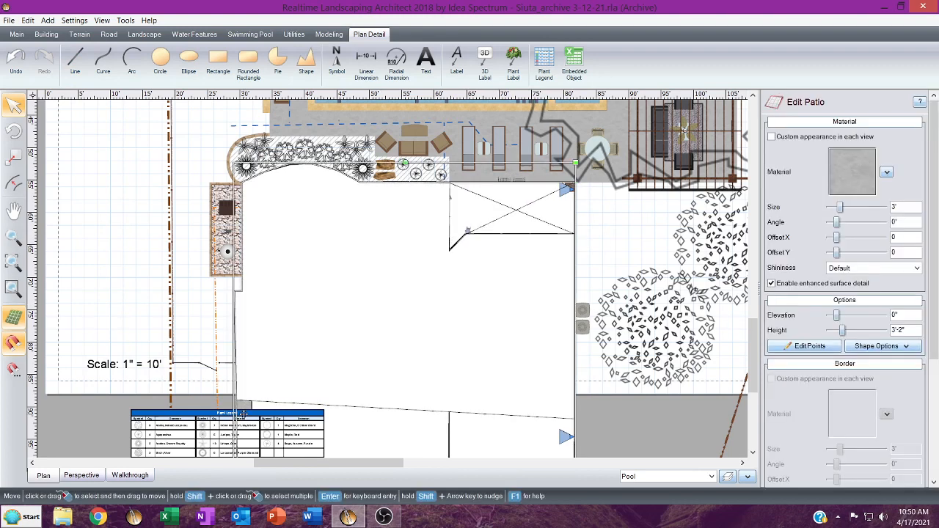
left_click_drag(243, 415, 366, 328)
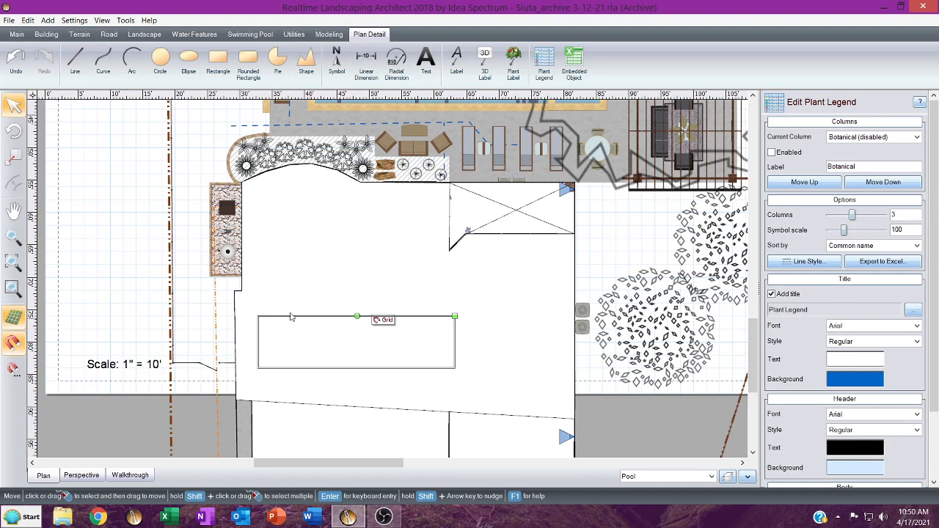
right_click(311, 336)
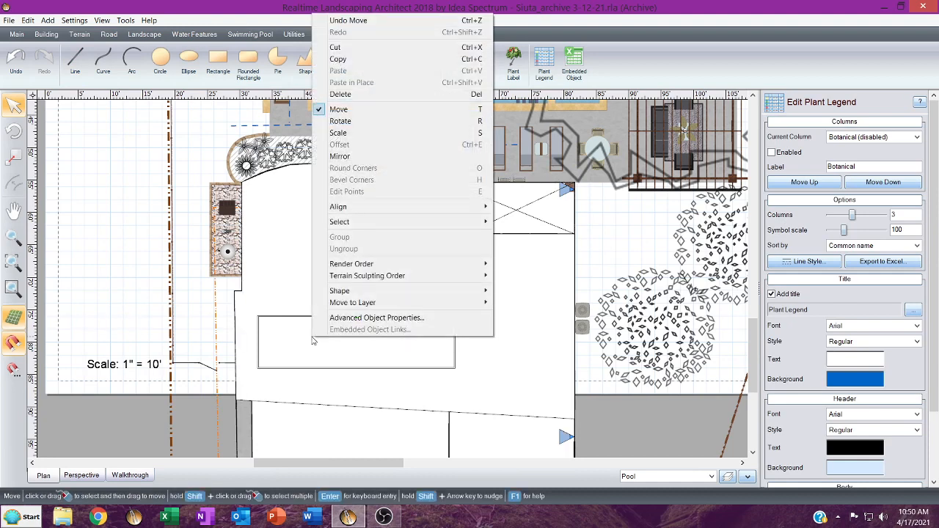
mouse_move(444, 265)
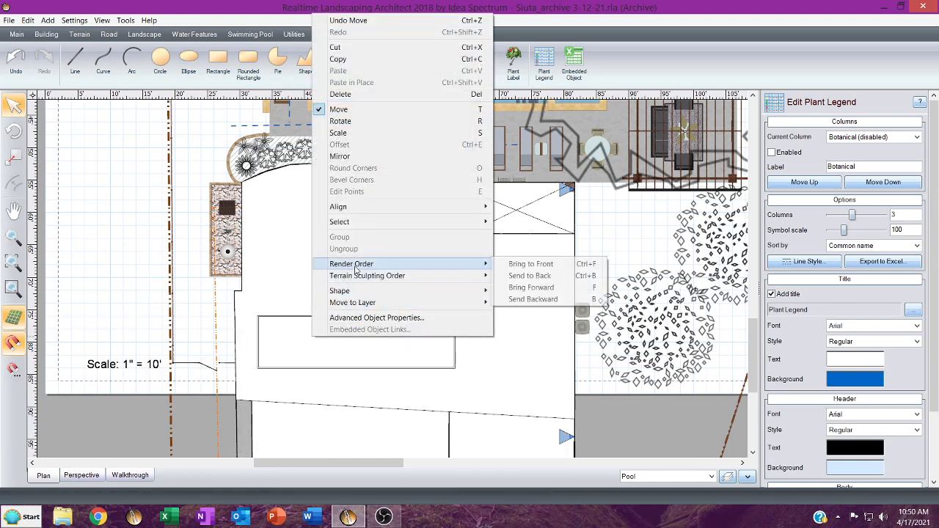
left_click(517, 266)
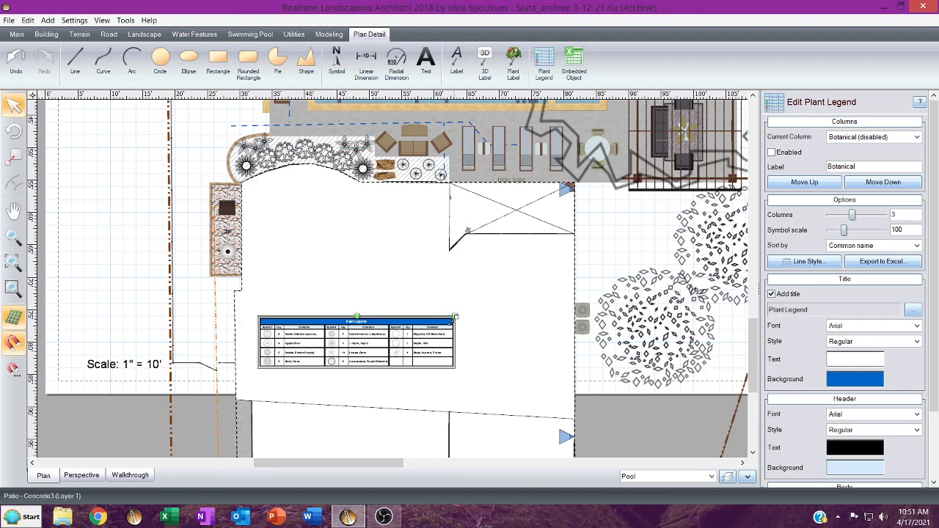
Enlarge the plant legend so its text is readable, then shift it and the scale text apart along the page's lower edge.
left_click_drag(454, 317, 490, 294)
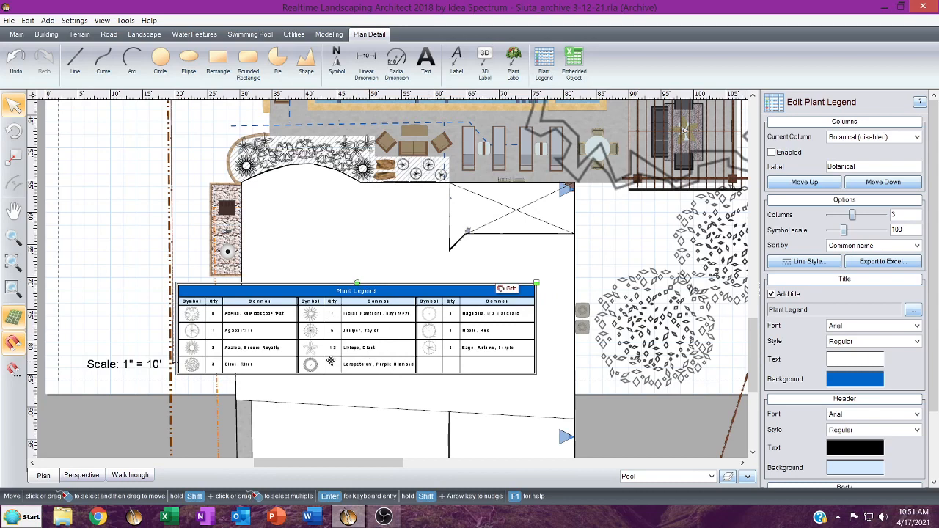
left_click_drag(540, 281, 573, 276)
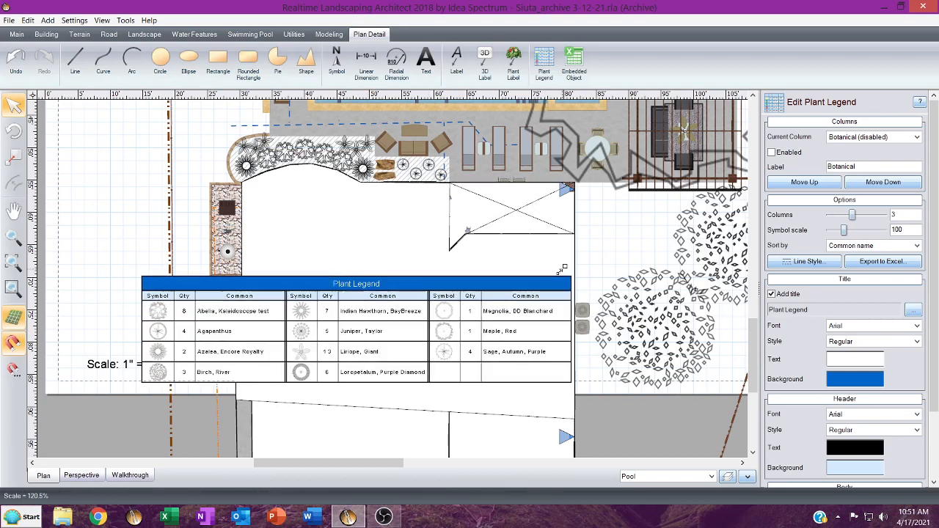
left_click_drag(501, 282, 526, 282)
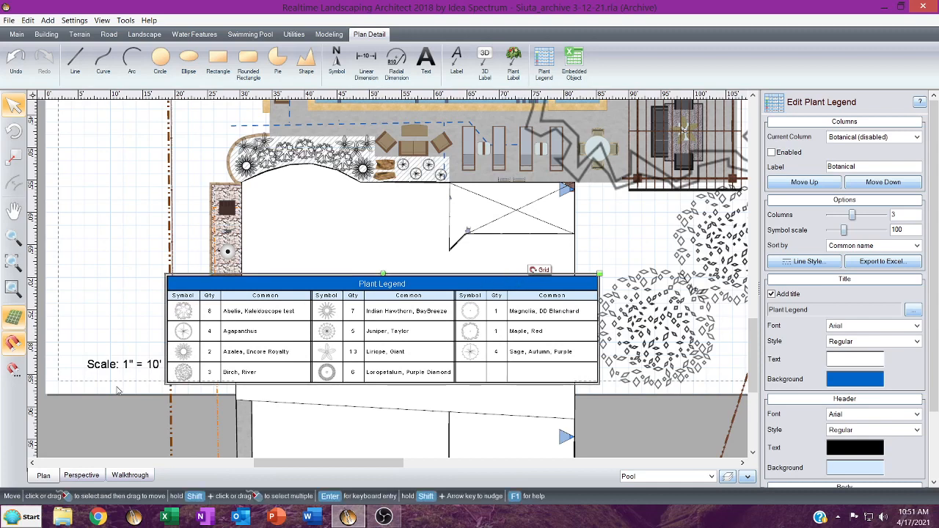
left_click_drag(112, 366, 139, 352)
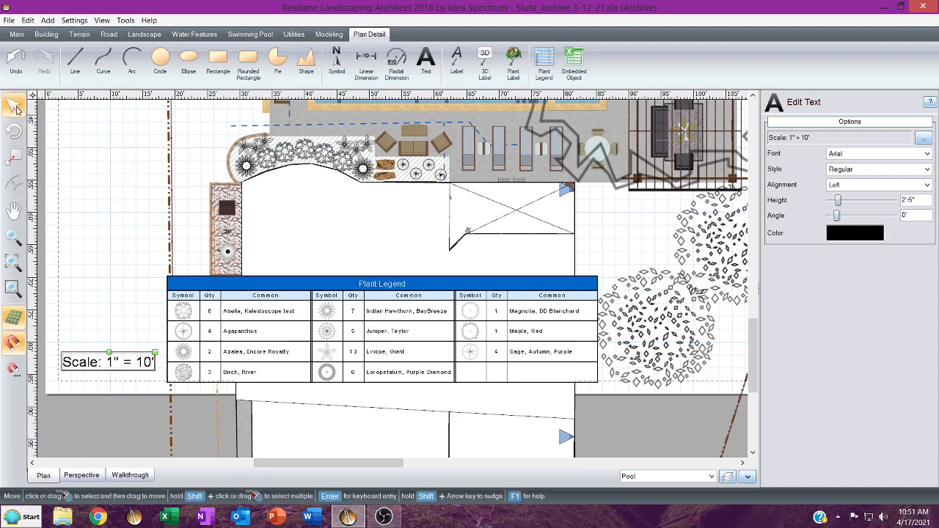
Try a print scale of 1" = 20' with the Ledger (11 x 17 in.) drawing size in the page setup.
left_click(10, 19)
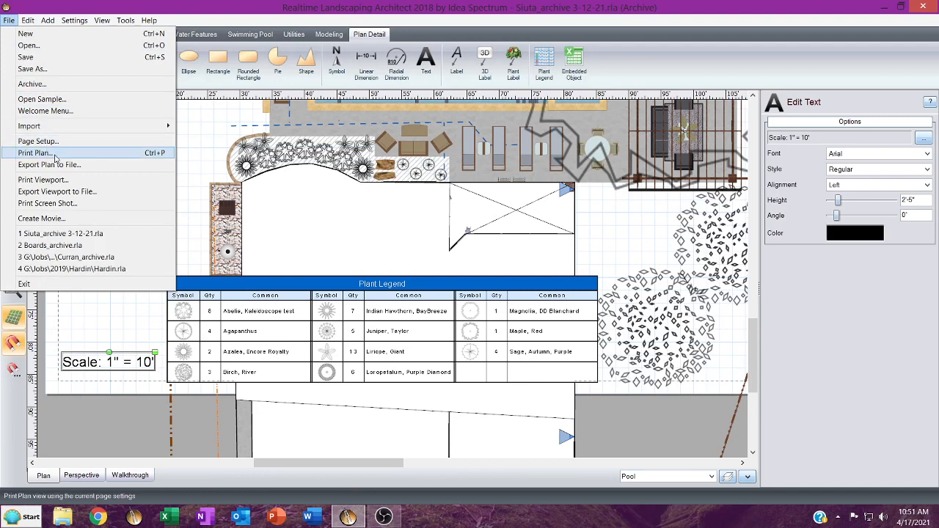
left_click(55, 140)
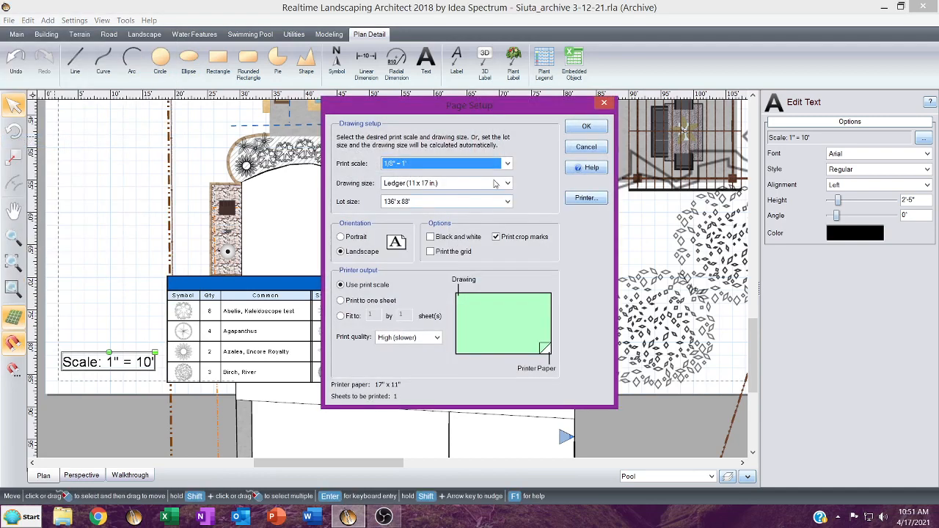
left_click(507, 164)
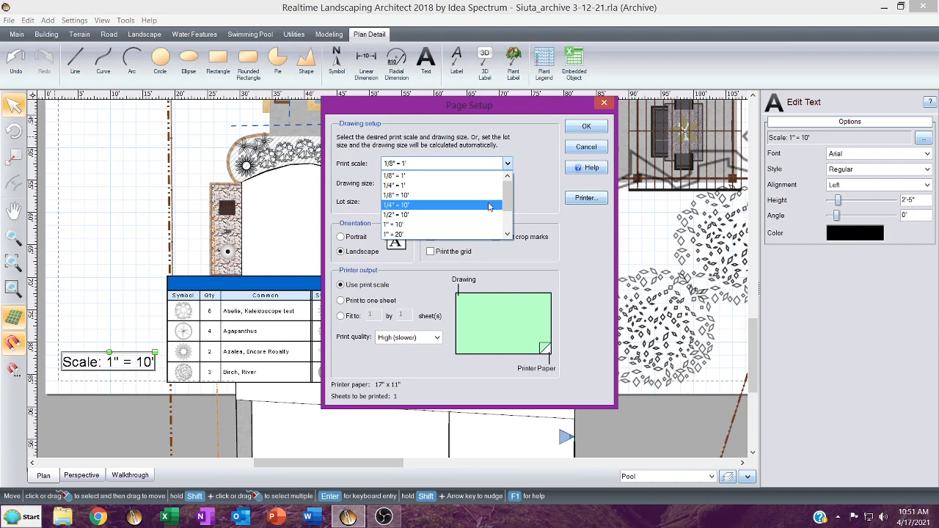
scroll(489, 209, "down", 1)
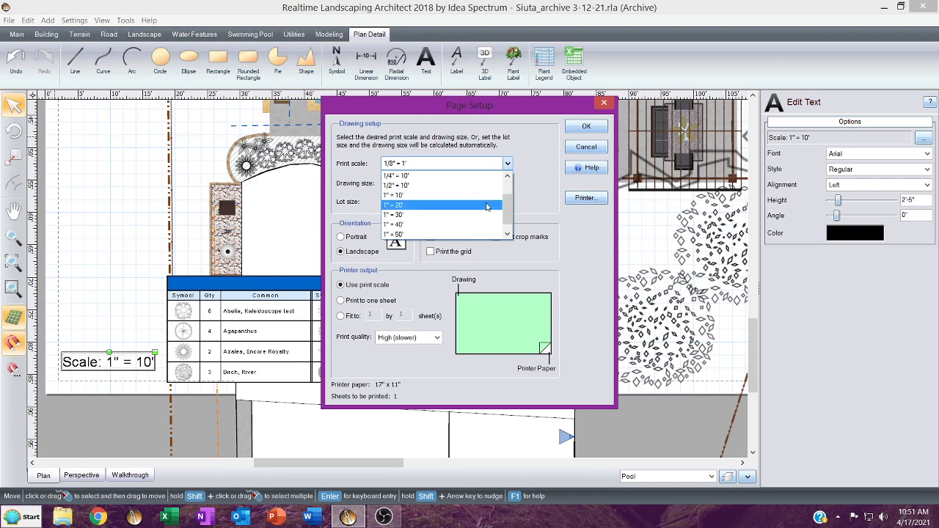
left_click(486, 205)
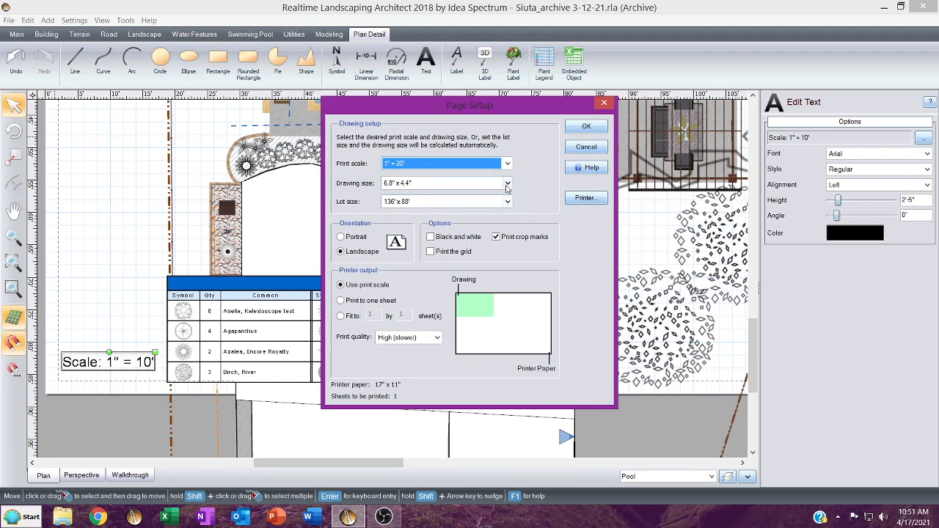
left_click(507, 184)
scroll(469, 229, "down", 3)
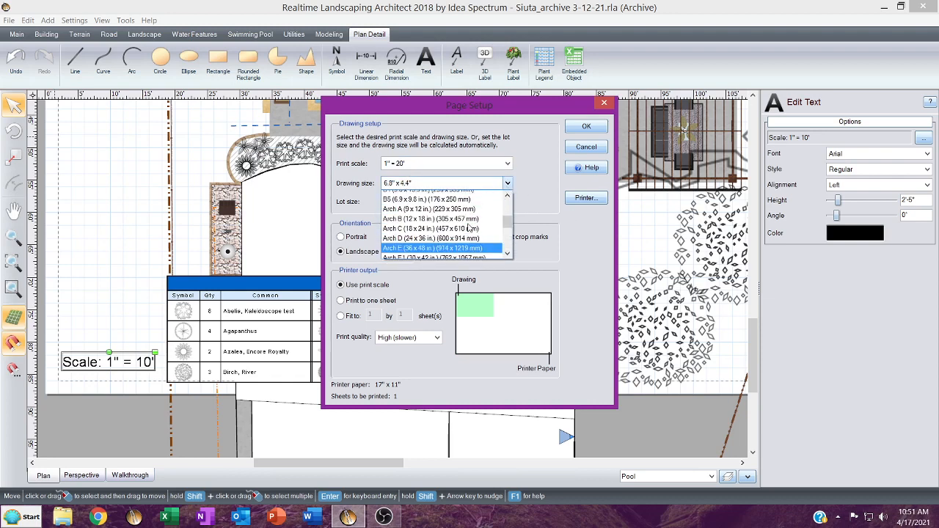
scroll(470, 229, "up", 4)
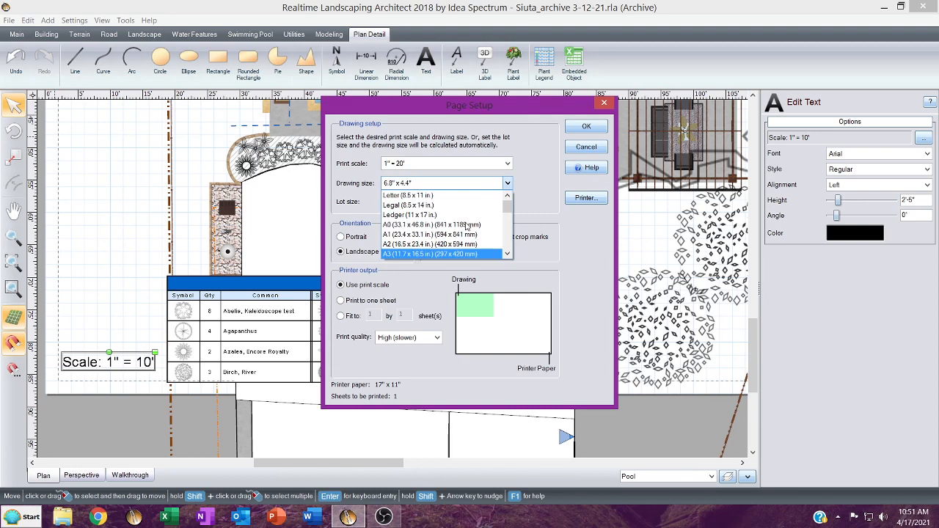
left_click(463, 215)
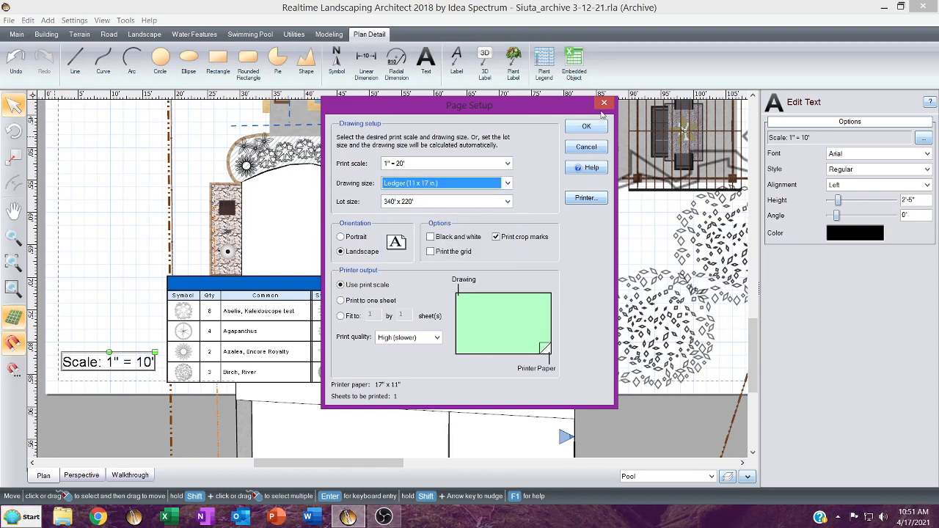
left_click(587, 126)
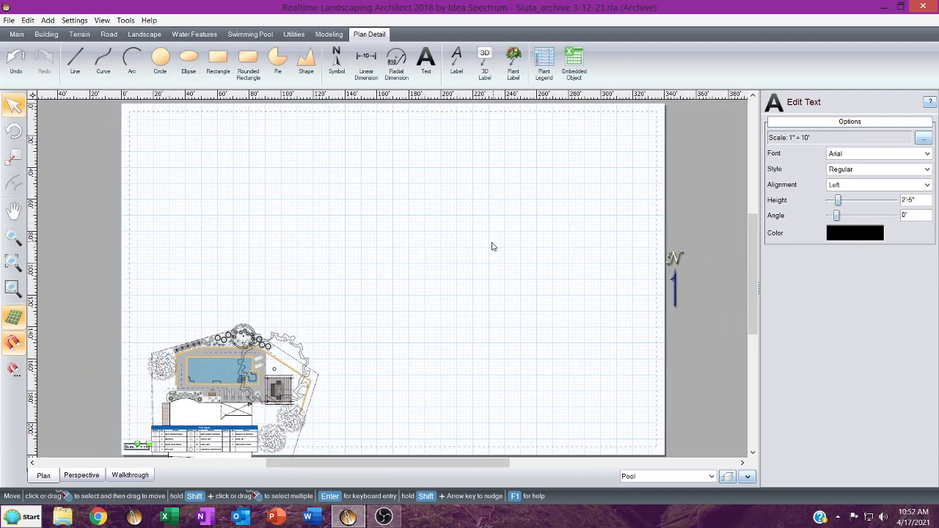
mouse_move(329, 327)
middle_mouse_down()
mouse_move(431, 220)
mouse_move(450, 216)
middle_mouse_up()
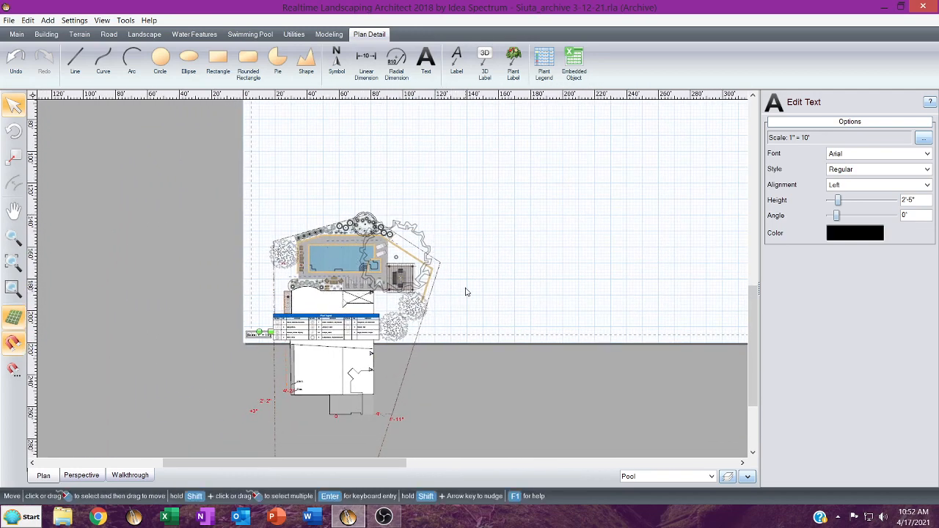
middle_click_drag(492, 237, 370, 374)
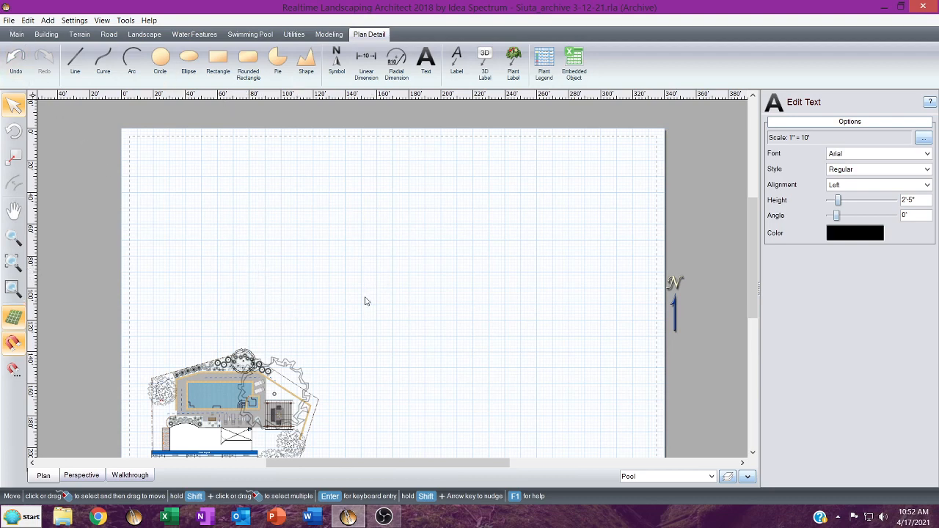
Set the page setup back to a print scale of 1/8" = 1' with the Ledger (11 x 17 in.) drawing size.
left_click(9, 20)
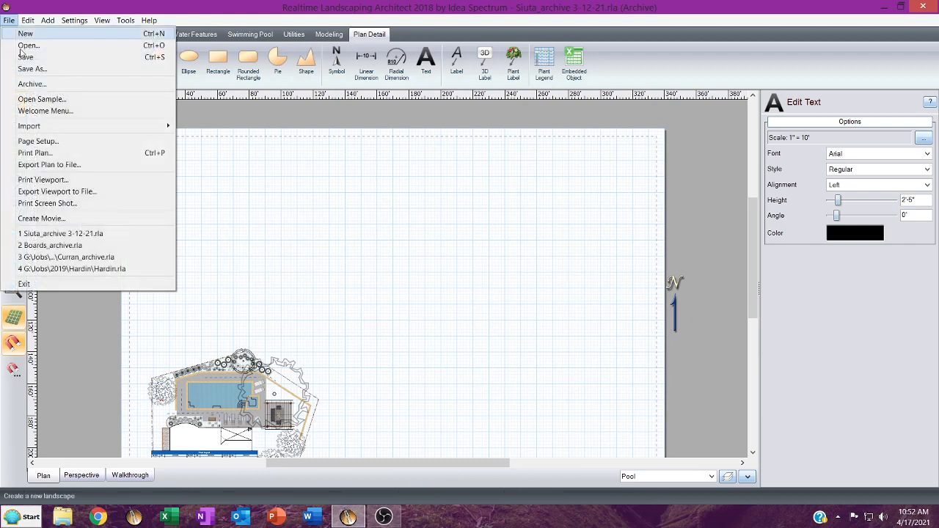
left_click(41, 142)
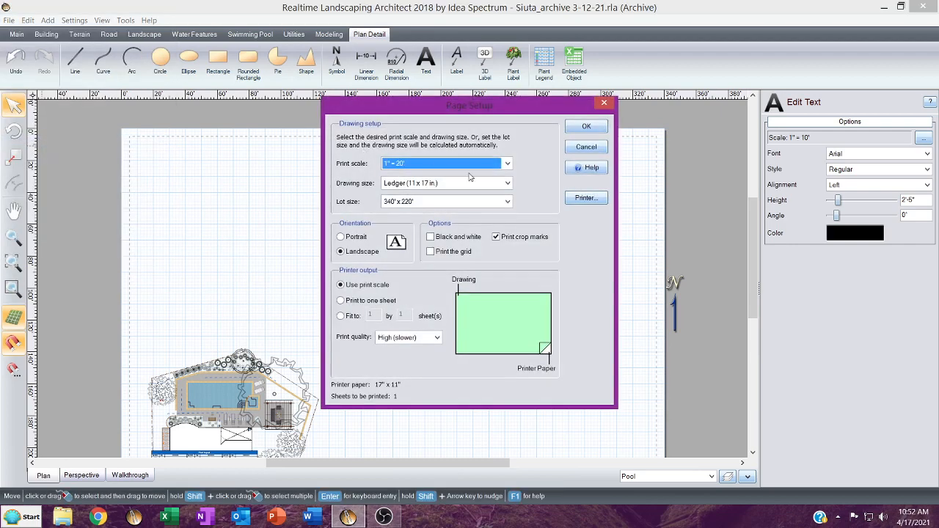
left_click(475, 162)
scroll(470, 183, "up", 3)
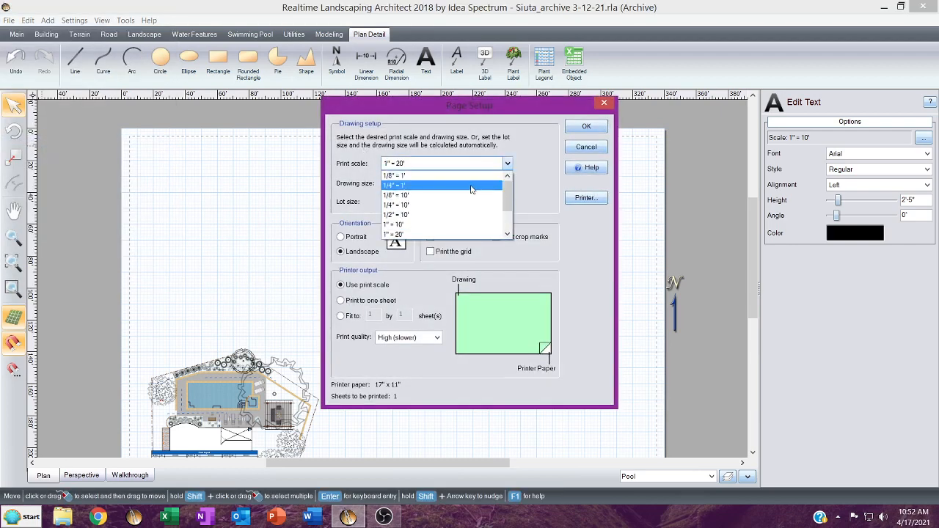
left_click(468, 177)
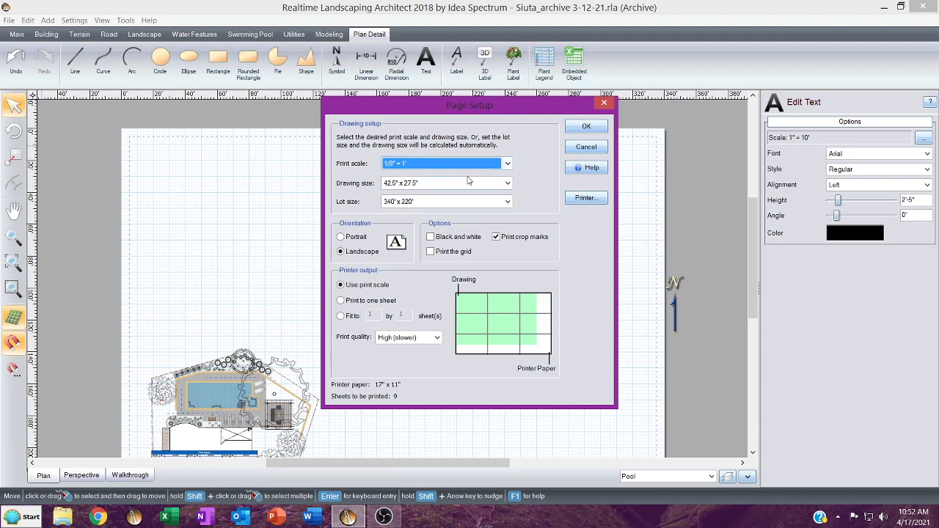
left_click(507, 183)
scroll(473, 215, "down", 3)
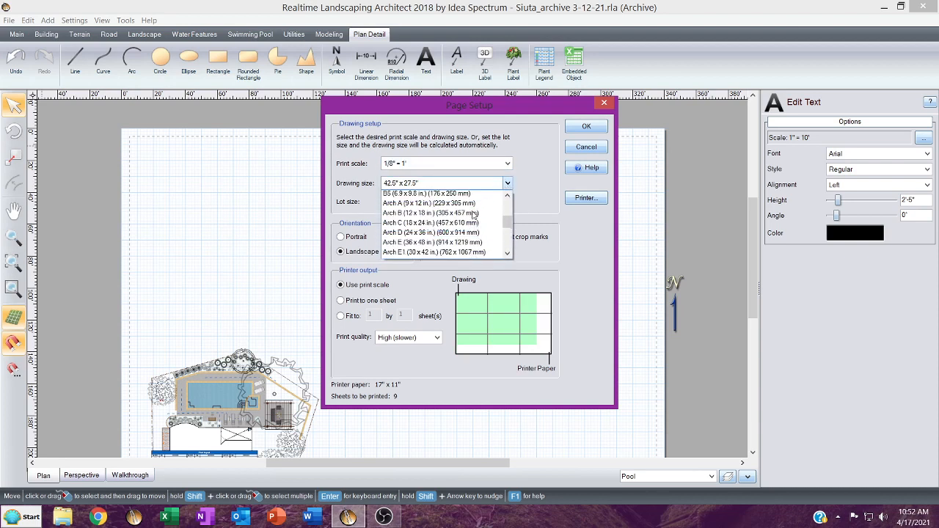
scroll(473, 215, "up", 3)
left_click(469, 215)
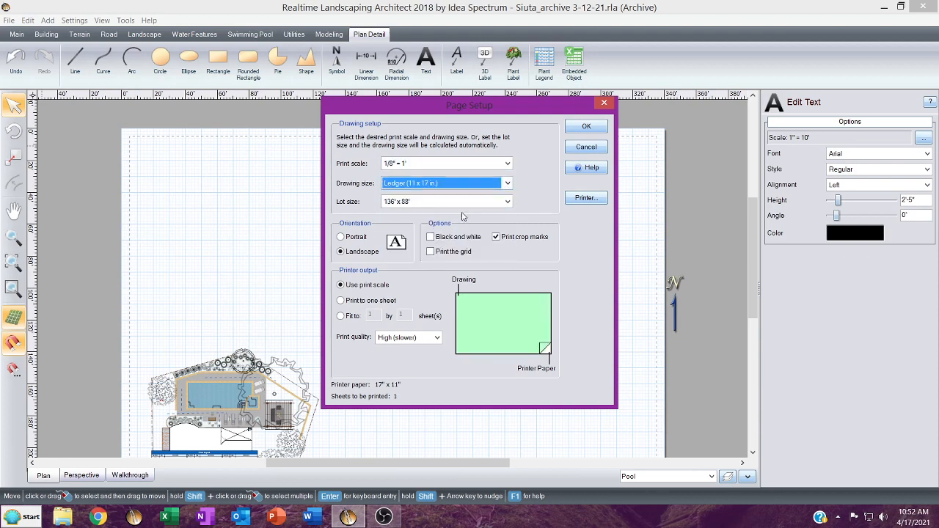
left_click(587, 127)
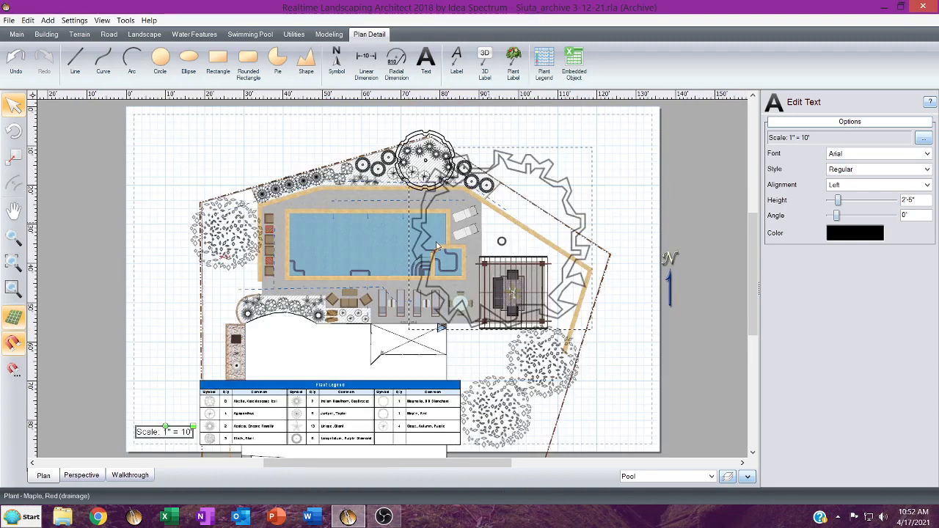
Change the scale text on the plan to read "Scale: 1/8" = 1'-0"".
middle_click_drag(394, 218, 461, 130)
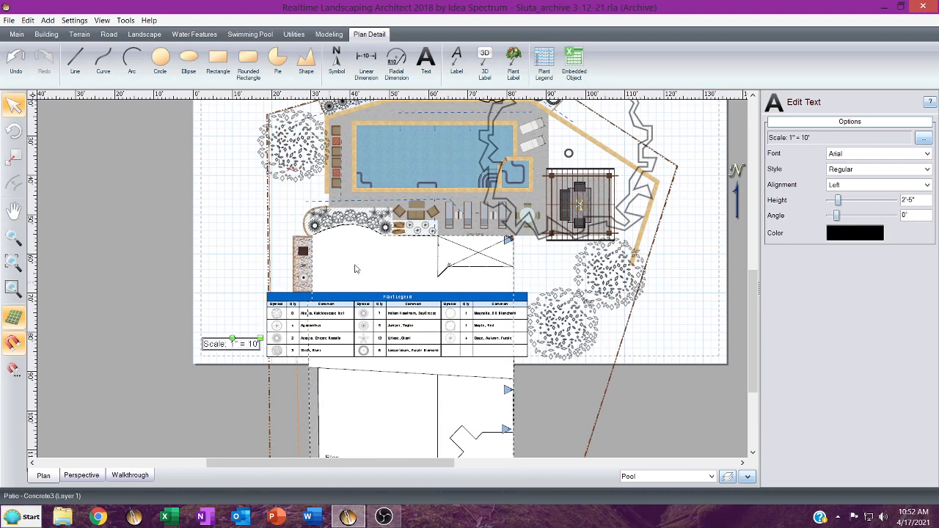
left_click(803, 139)
double_click(366, 160)
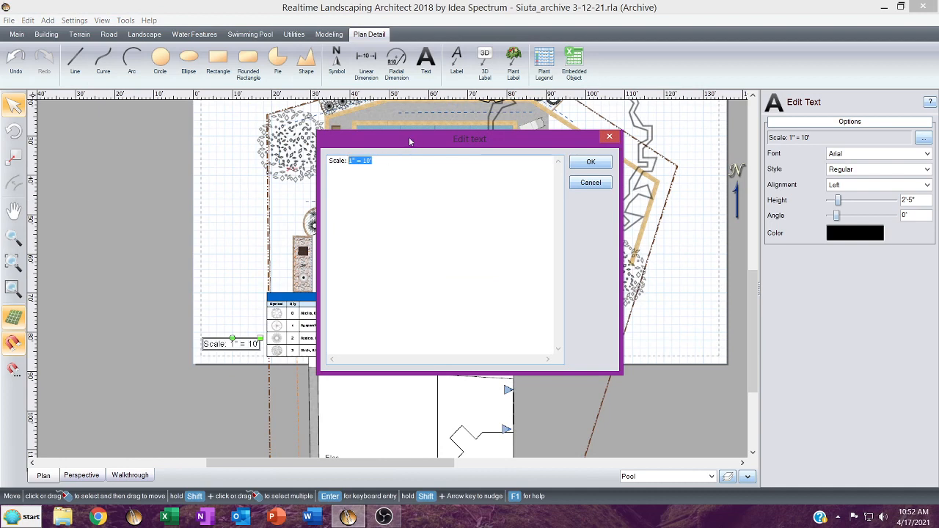
type("1/8\"")
left_click(591, 162)
Shift the plant legend slightly away from the scale text to make room for the longer wording.
left_click(408, 299)
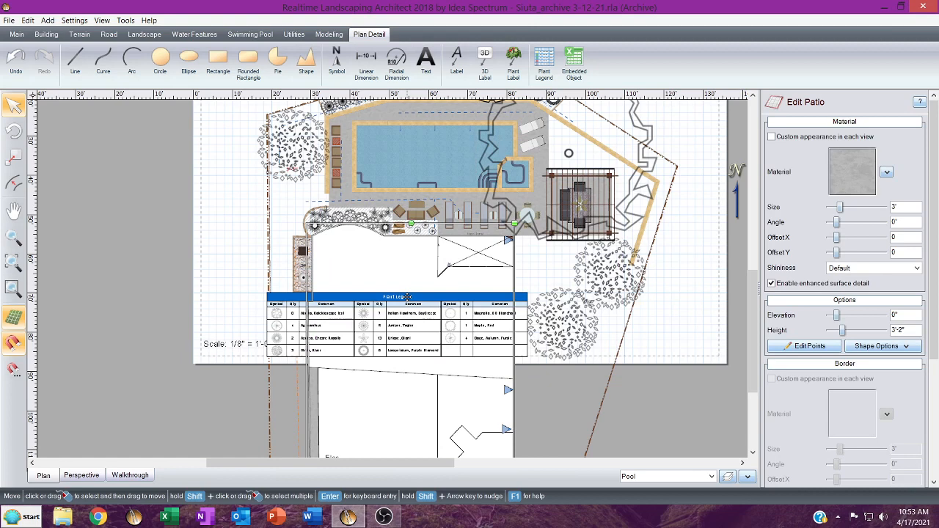
left_click(408, 296)
left_click_drag(408, 296, 415, 295)
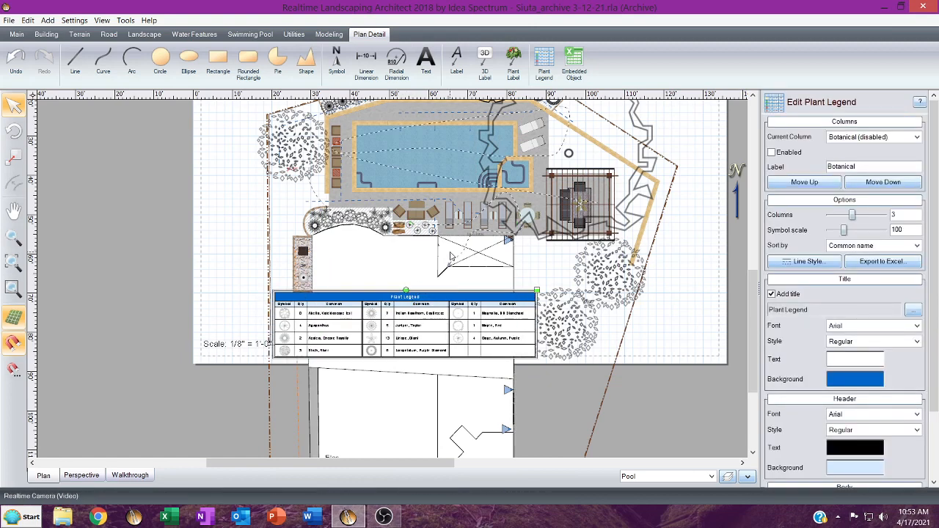
middle_click_drag(359, 153, 412, 232)
scroll(412, 316, "down", 1)
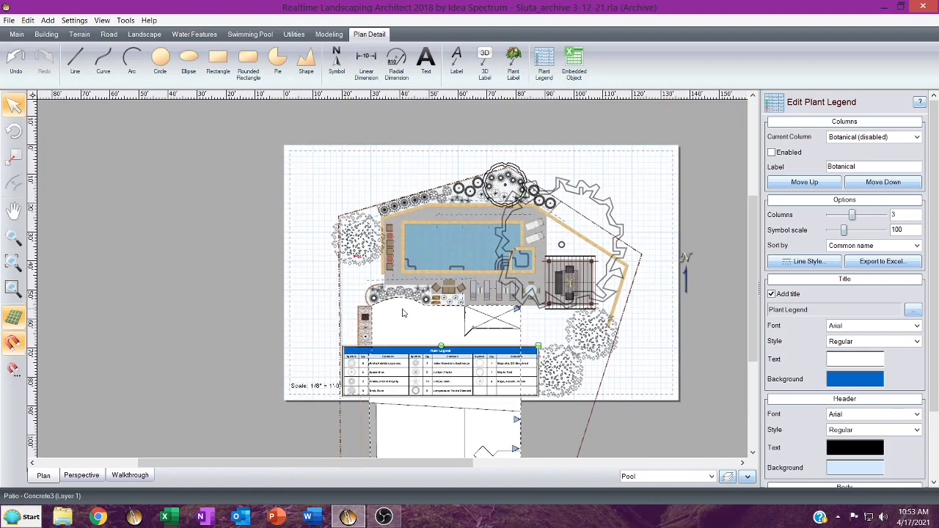
scroll(407, 315, "up", 3)
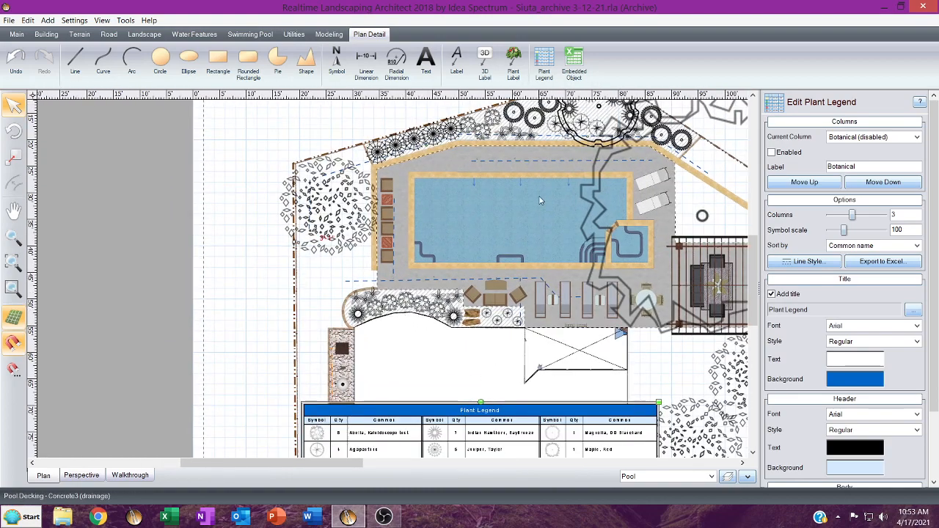
left_click(266, 258)
scroll(321, 270, "down", 5)
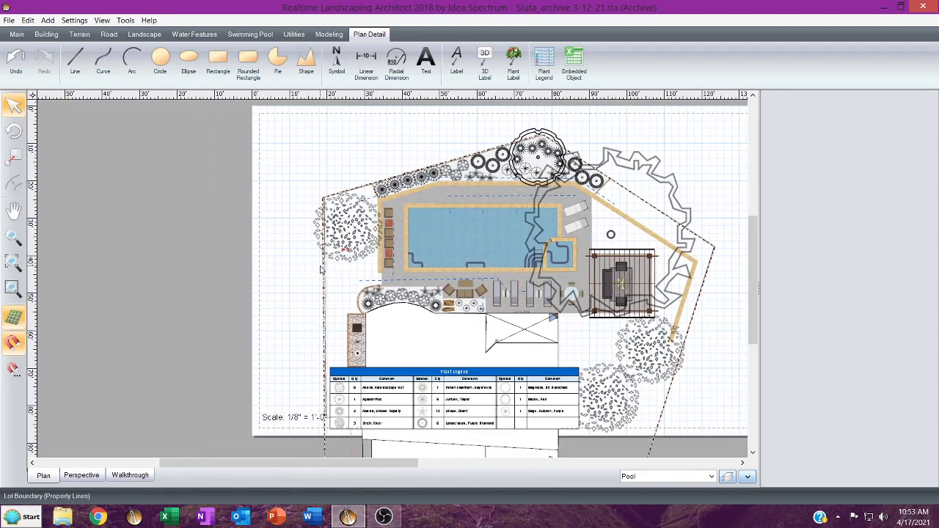
scroll(320, 270, "down", 1)
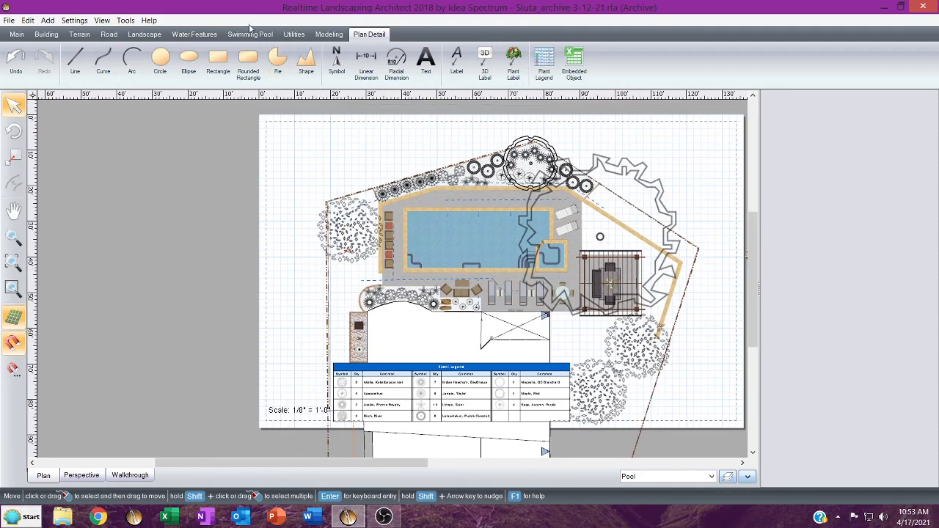
Generate plant labels with the Plant Label Wizard, using common names, quantities, plant pictures and leader lines from the edge.
left_click(125, 22)
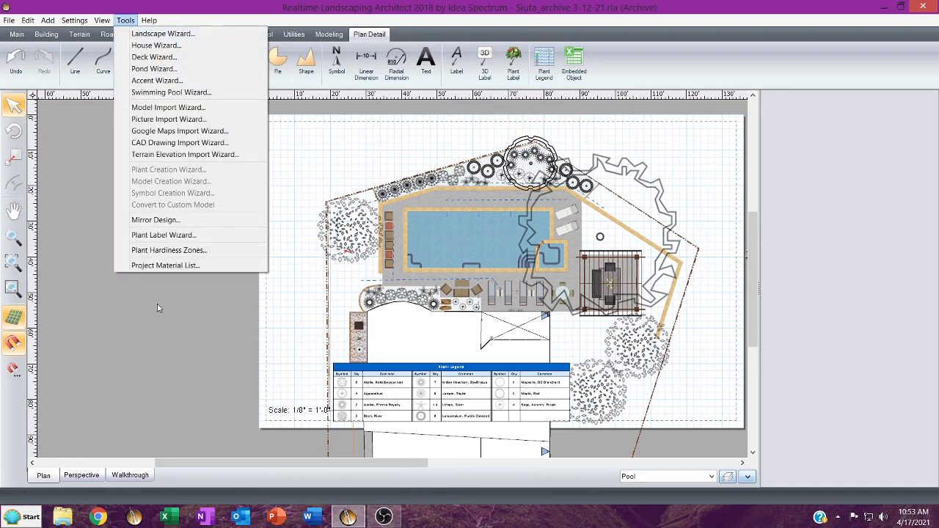
left_click(184, 236)
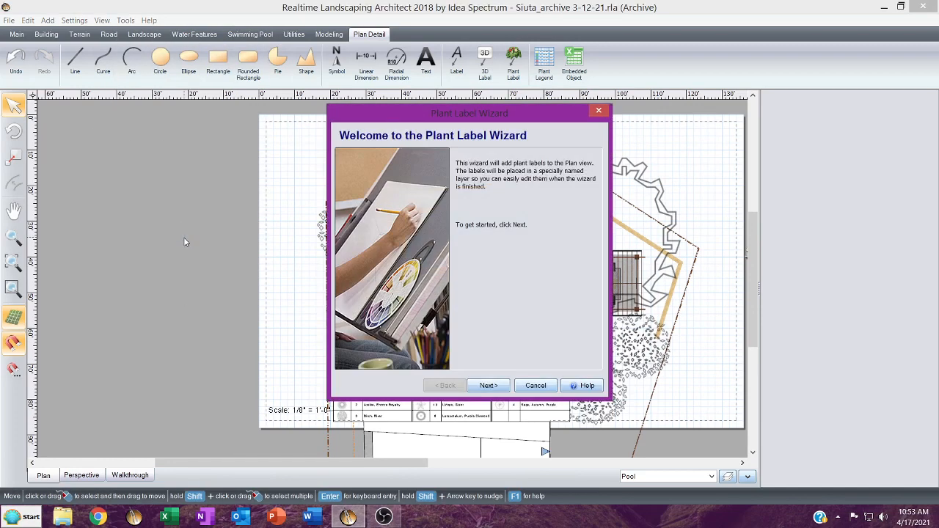
left_click(488, 385)
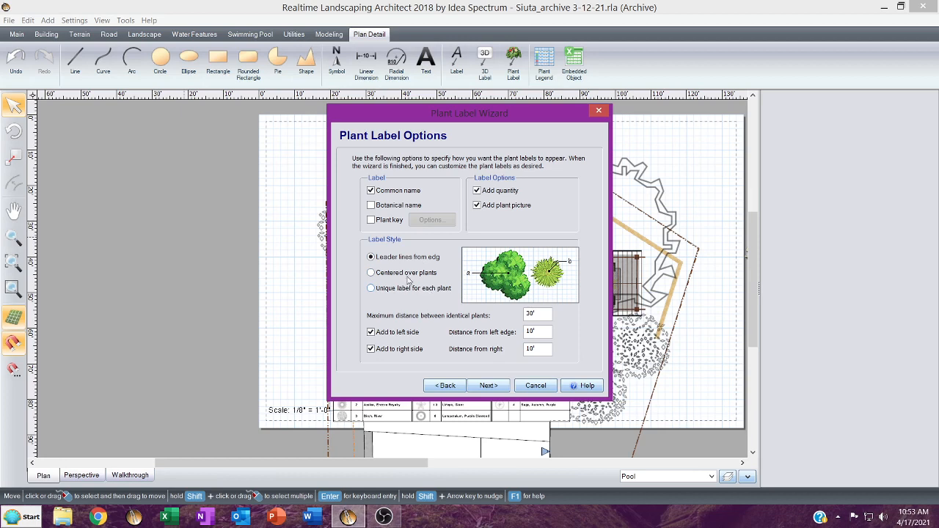
left_click(371, 273)
left_click(372, 257)
left_click(487, 385)
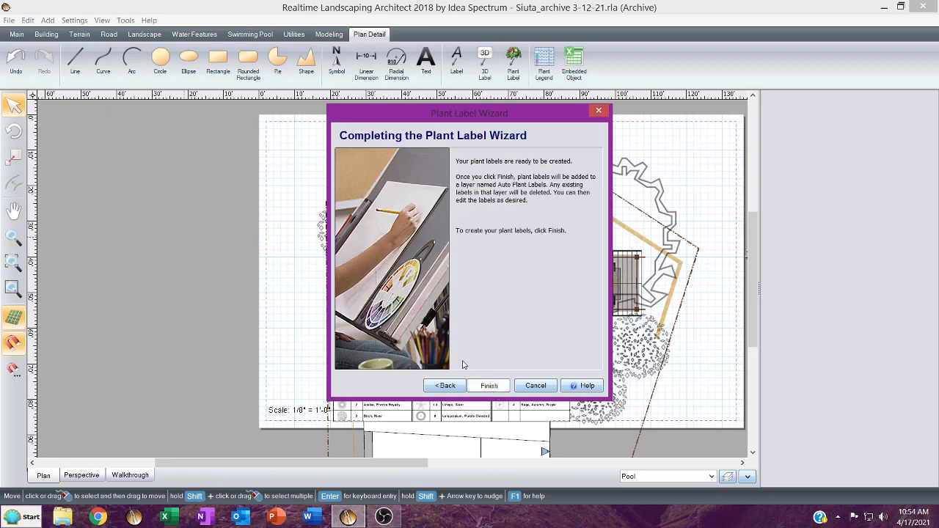
key("Return")
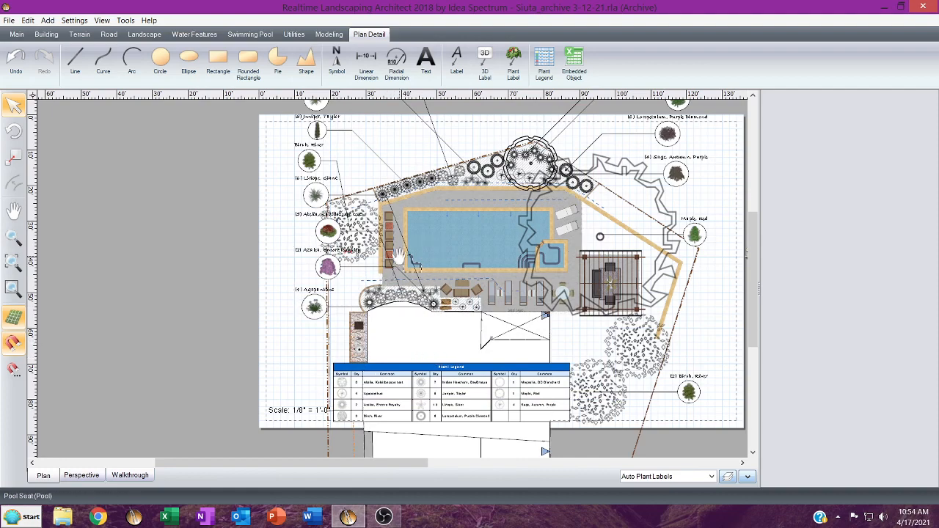
Select all the generated plant labels and turn on point editing for them.
middle_click_drag(409, 262, 400, 304)
scroll(400, 305, "down", 1)
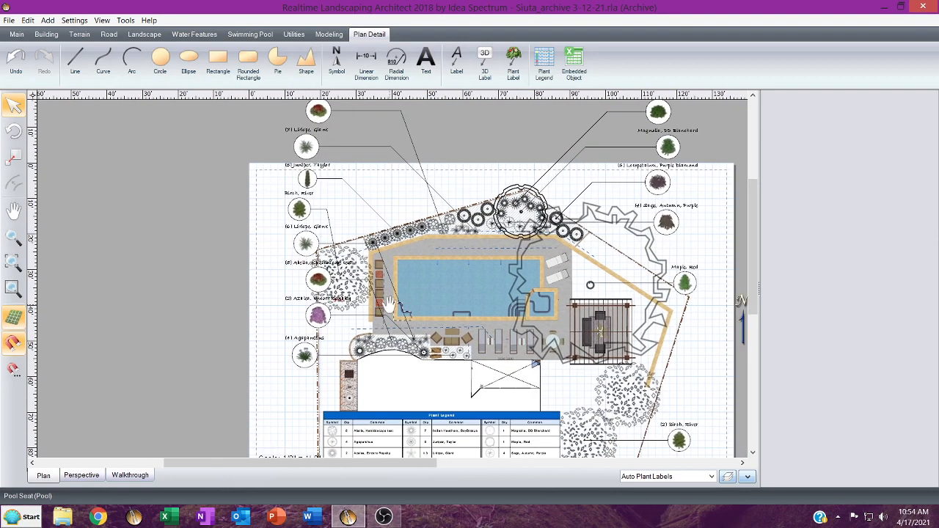
scroll(359, 289, "up", 4)
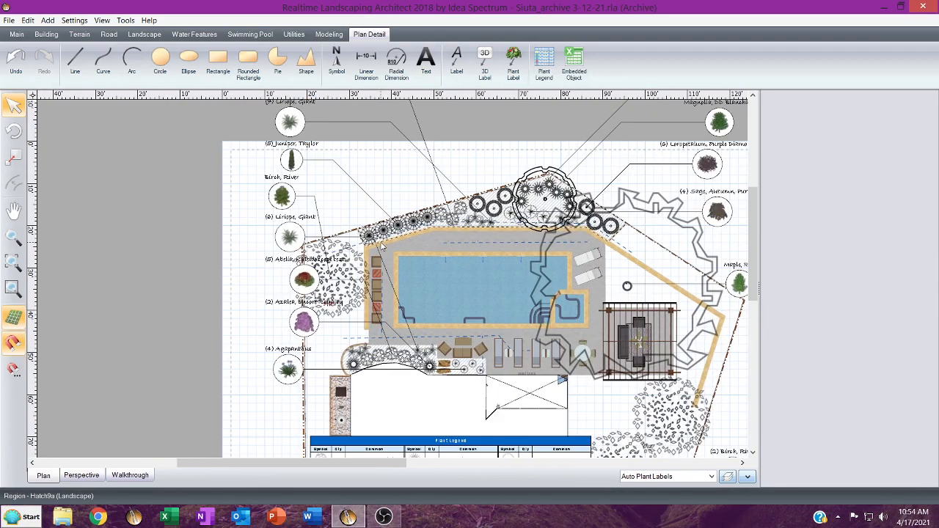
scroll(345, 279, "up", 2)
scroll(343, 274, "down", 2)
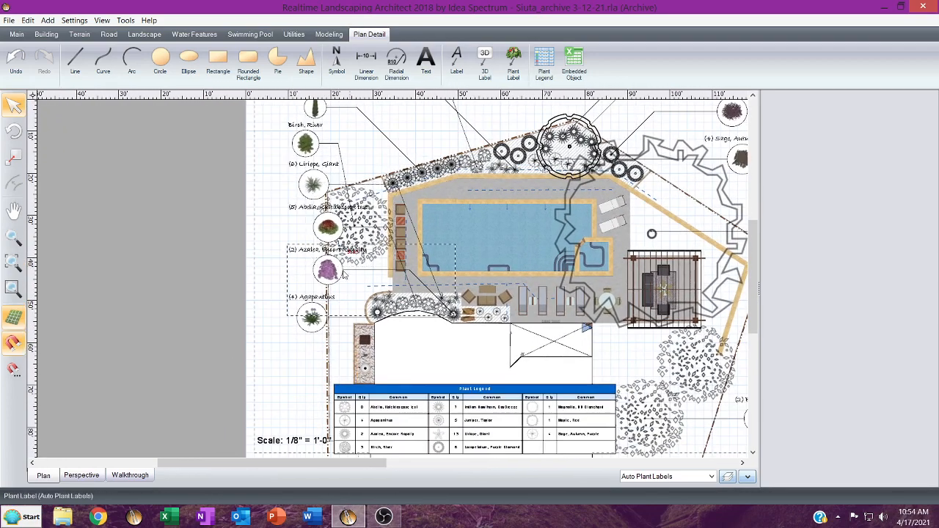
left_click(334, 279)
scroll(334, 277, "down", 2)
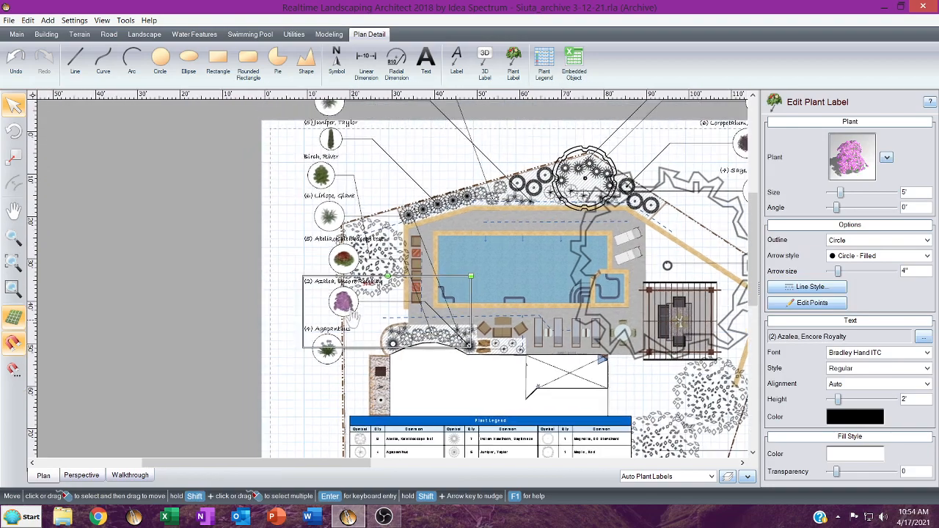
scroll(352, 184, "up", 2)
middle_click_drag(306, 386, 230, 327)
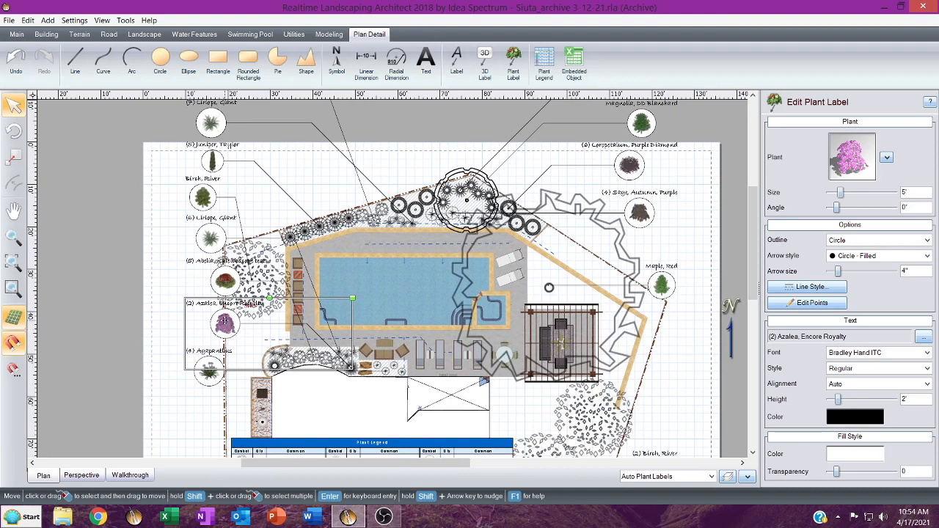
key("ctrl+a")
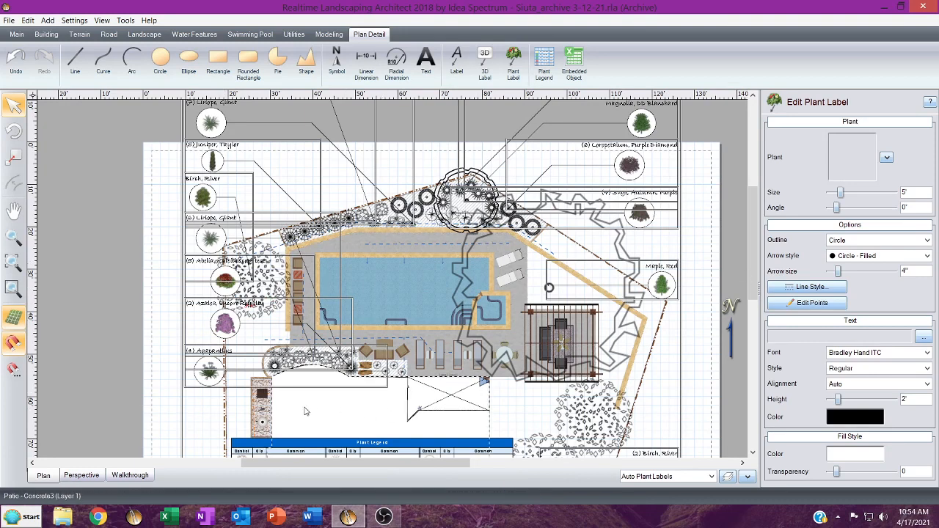
left_click(811, 303)
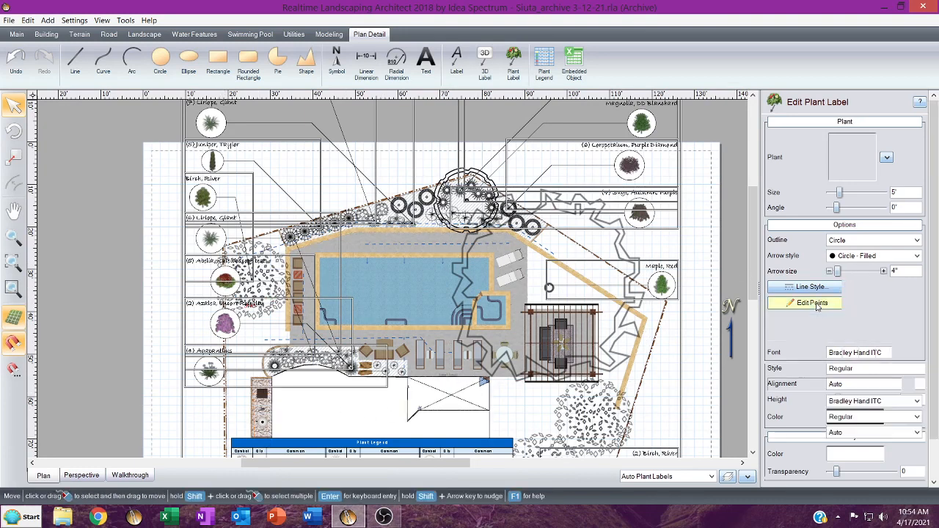
Move the Agapanthus label down beside the plant legend, outside the property line, and insert a leader bend level with it.
scroll(385, 406, "up", 3)
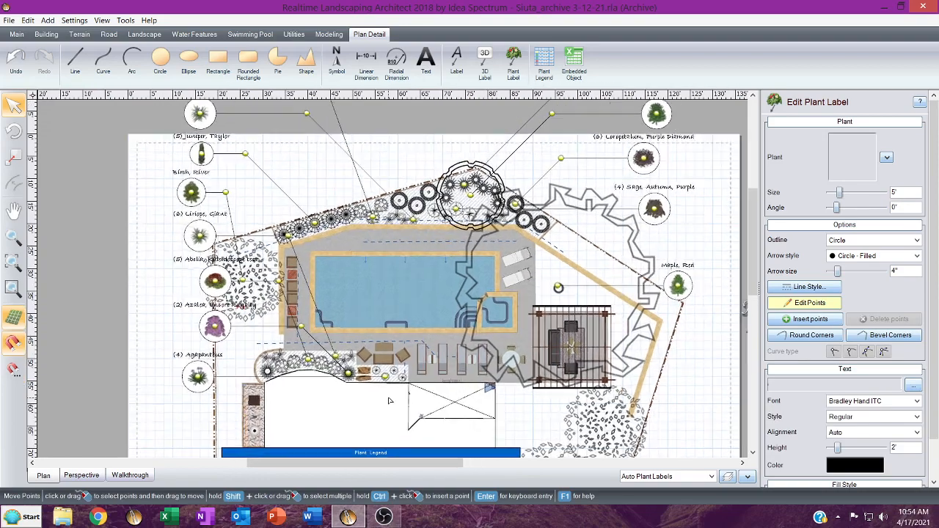
scroll(386, 407, "down", 2)
scroll(451, 108, "up", 3)
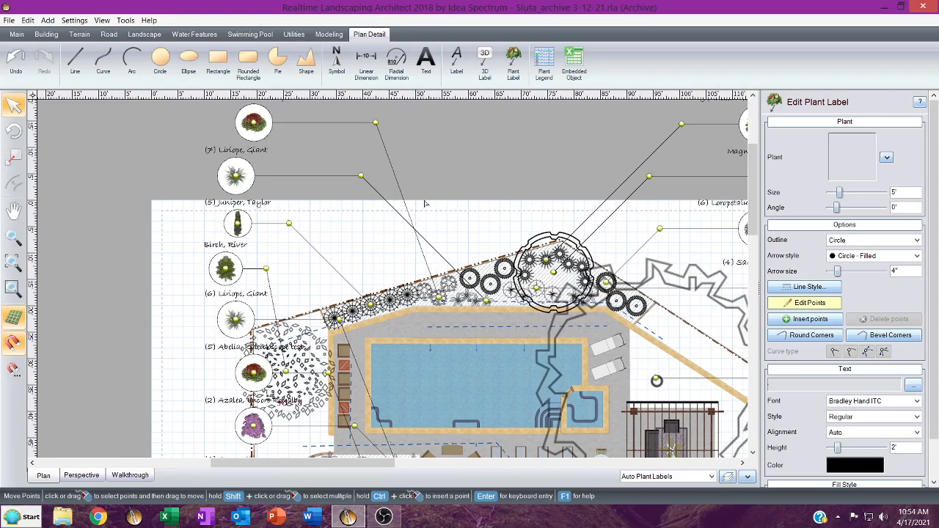
middle_click_drag(466, 218, 370, 99)
middle_click_drag(396, 456, 517, 371)
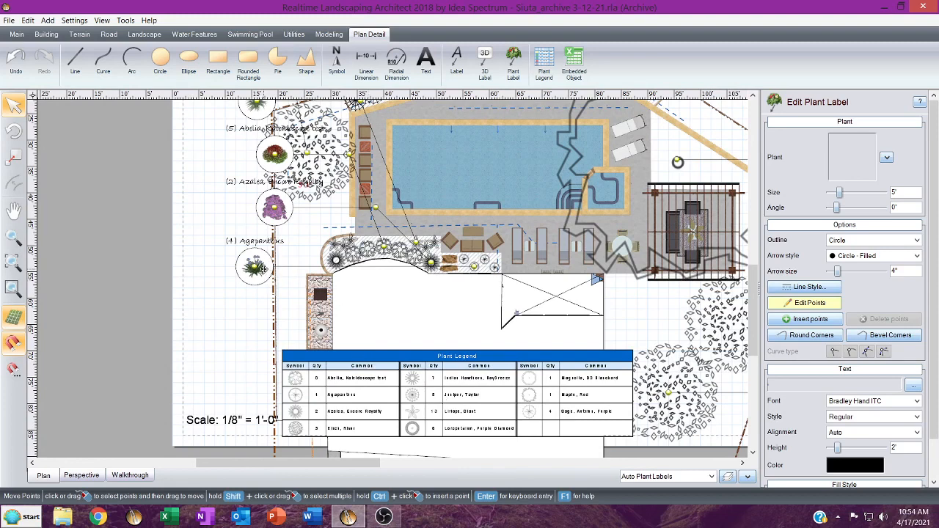
mouse_move(262, 269)
left_mouse_down()
mouse_move(222, 364)
mouse_move(211, 370)
mouse_move(214, 340)
left_mouse_up()
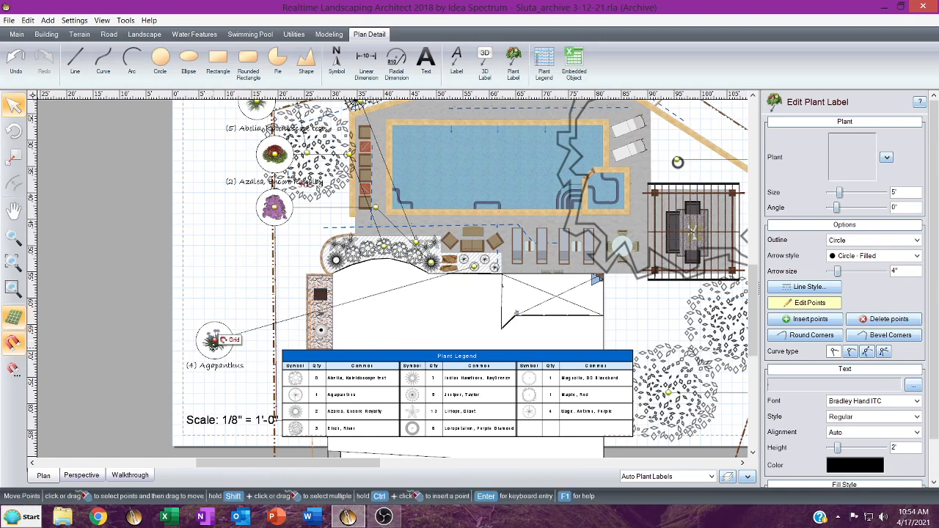
left_click(810, 320)
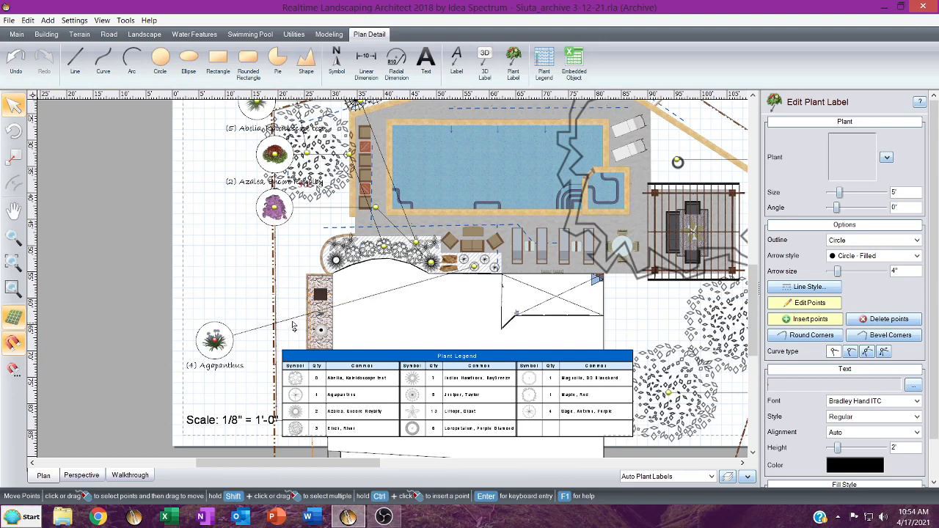
left_click_drag(289, 324, 288, 339)
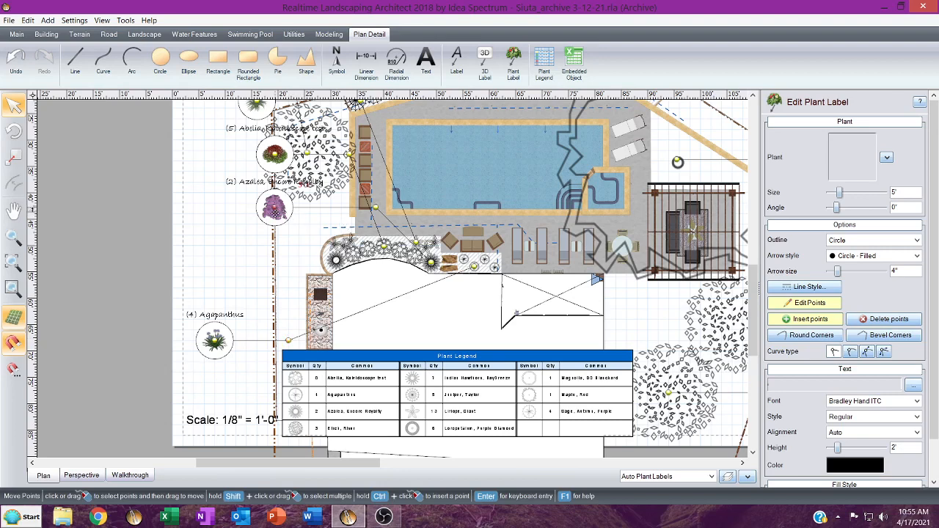
Move the Azalea, Encore Royalty label above the Agapanthus label, outside the property line, and bring its leader bend level with it.
mouse_move(275, 209)
left_mouse_down()
mouse_move(208, 281)
mouse_move(235, 274)
left_mouse_up()
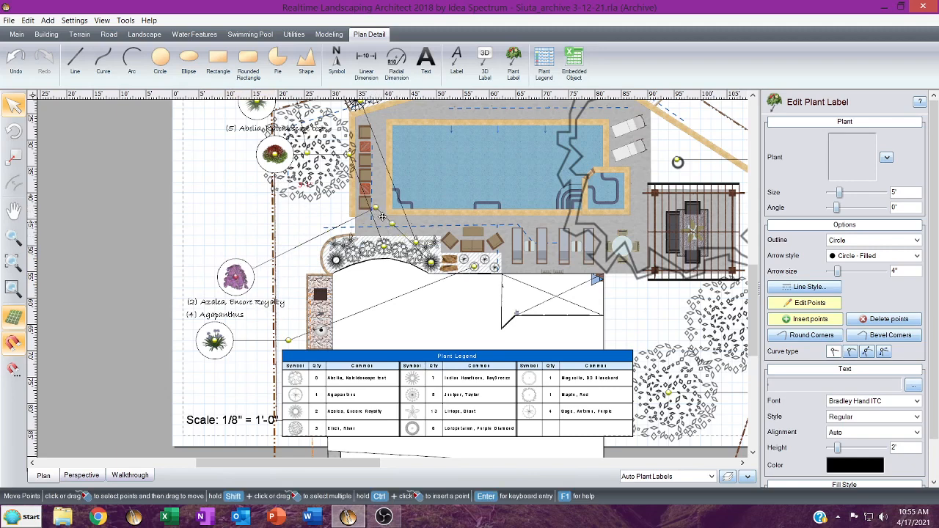
left_click_drag(375, 211, 291, 274)
middle_click_drag(280, 263, 294, 424)
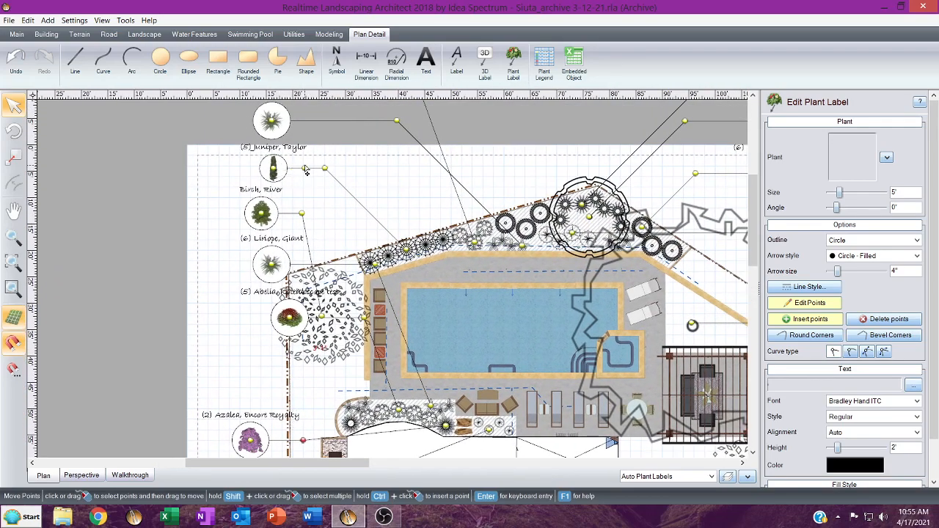
left_click(365, 208, "ctrl")
key("ctrl+z")
Reposition the (2) Birch, River label outside the eastern property line, level with the lower birch, and insert a bend point on its leader.
middle_click_drag(355, 278, 132, 199)
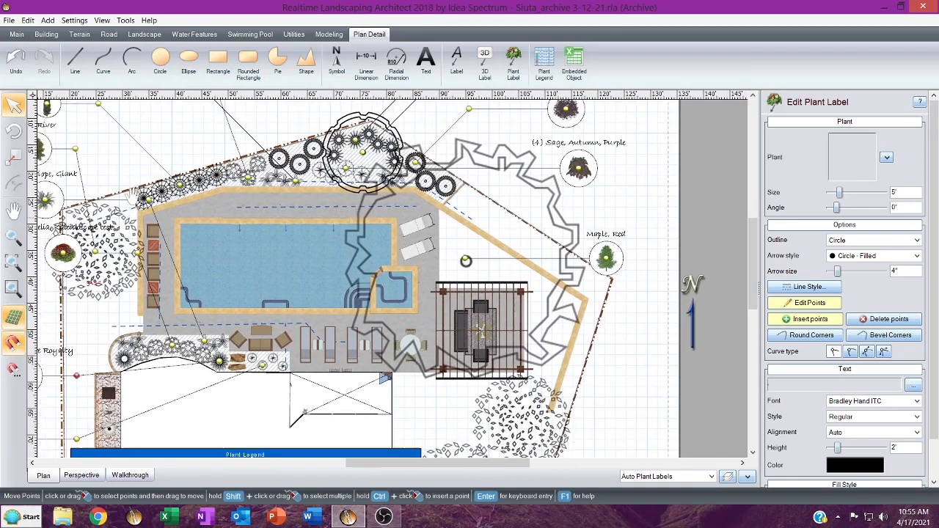
middle_click_drag(448, 352, 455, 312)
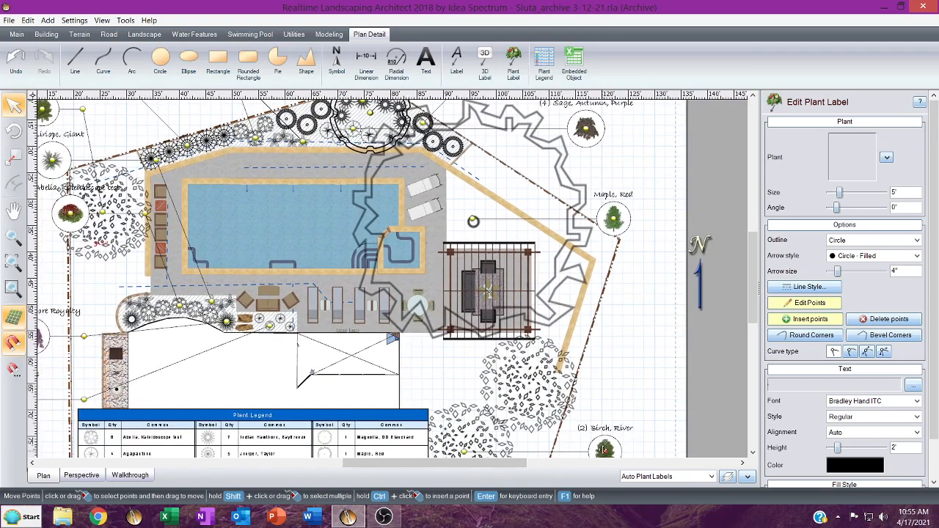
left_click_drag(605, 449, 622, 391)
middle_click_drag(597, 388, 605, 311)
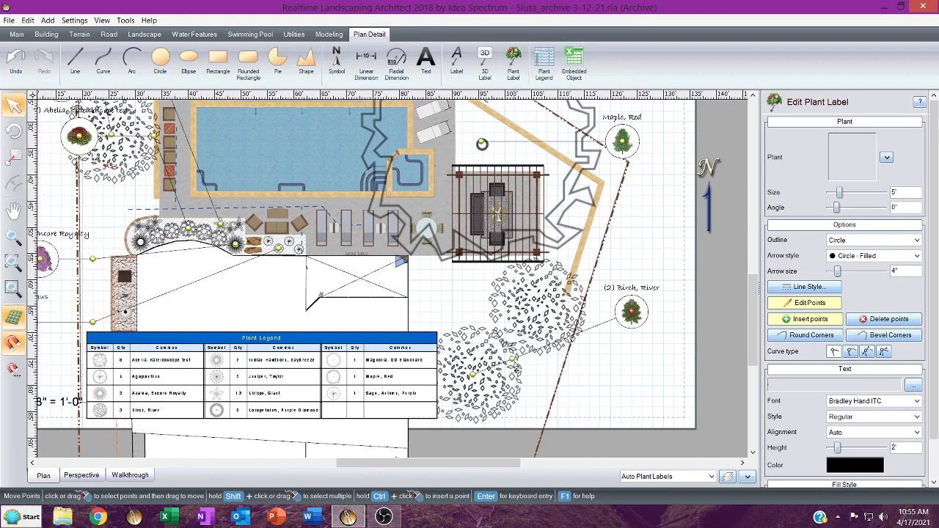
left_click(536, 349, "ctrl")
left_click(640, 317)
left_click_drag(641, 320, 641, 375)
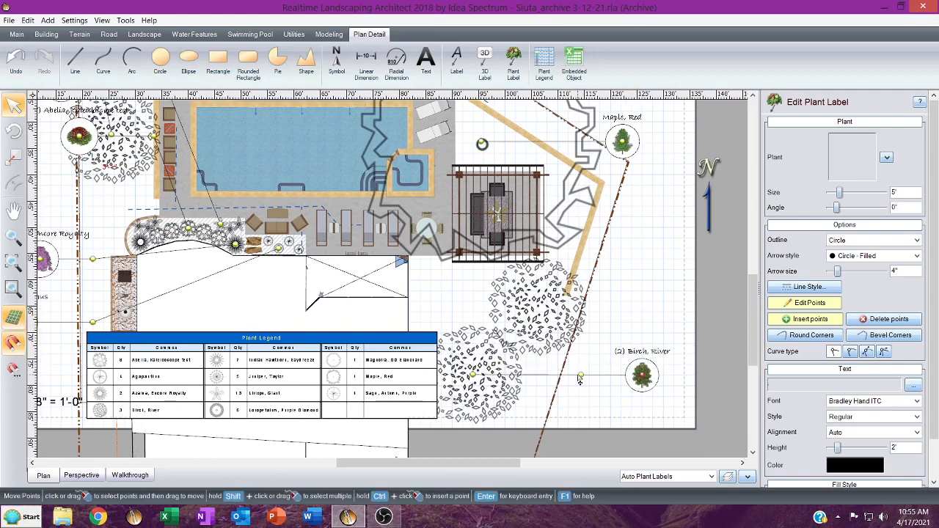
Stack the (5) Abelia and (6) Liriope labels above the Azalea label, clear of the birch symbol, with their leader bends level beside them.
middle_click_drag(364, 318, 556, 349)
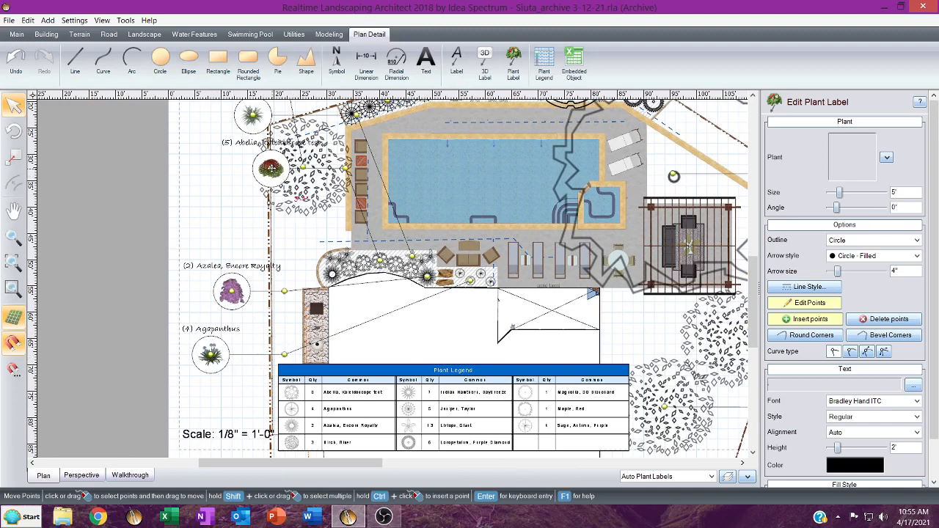
left_click_drag(278, 177, 241, 216)
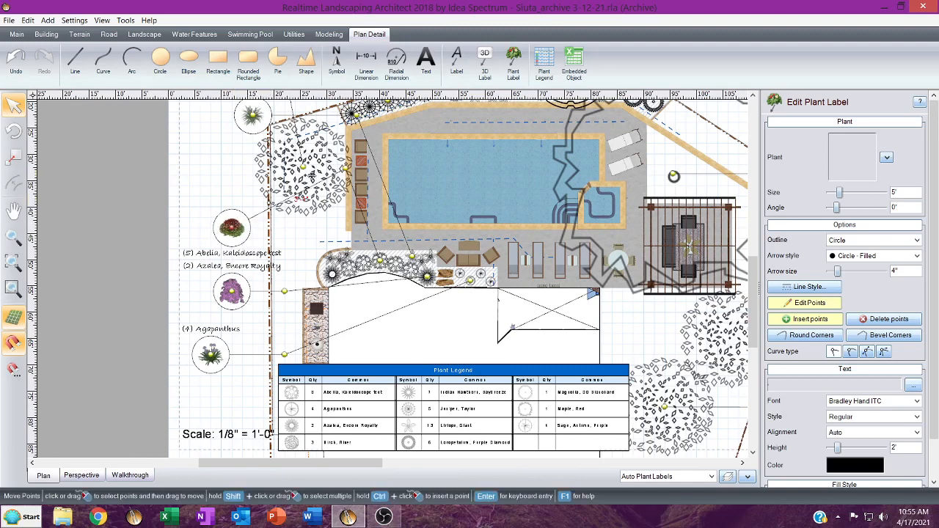
left_click_drag(342, 166, 294, 226)
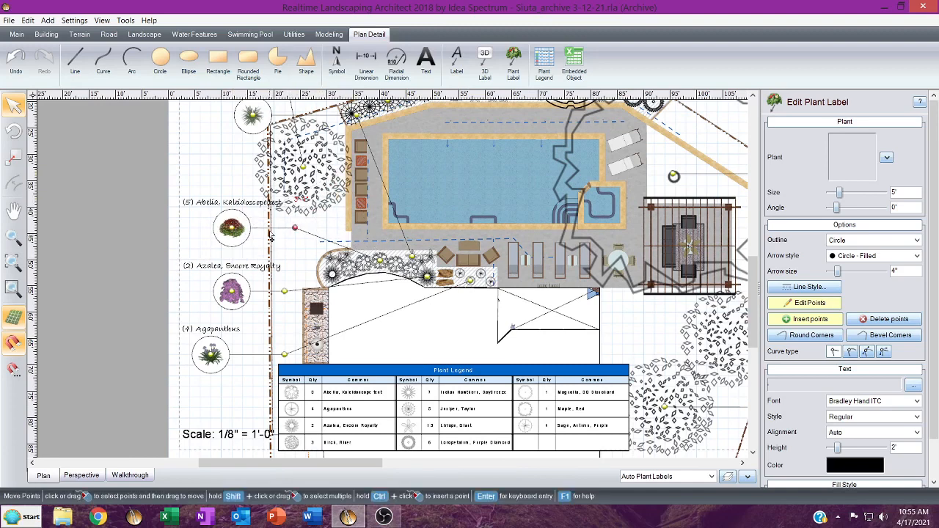
middle_click_drag(270, 236, 309, 299)
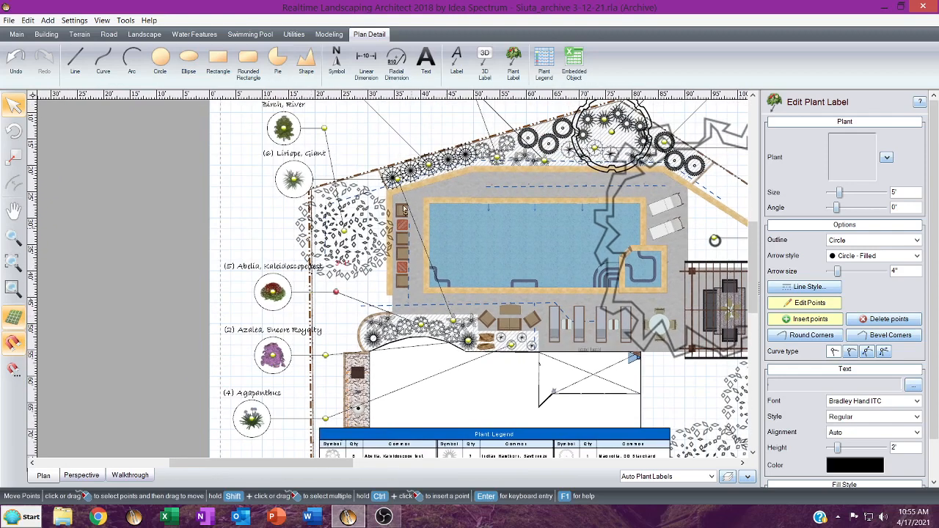
left_click_drag(293, 181, 262, 226)
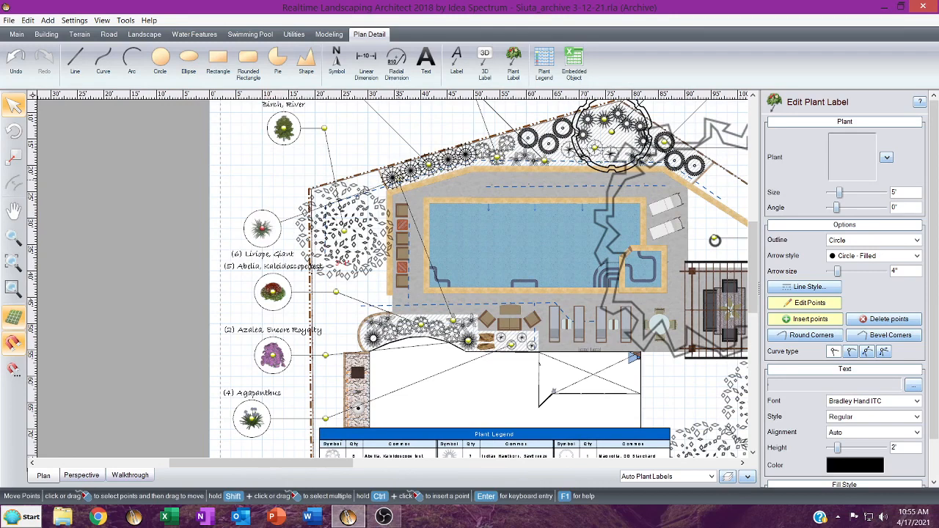
left_click_drag(398, 180, 293, 228)
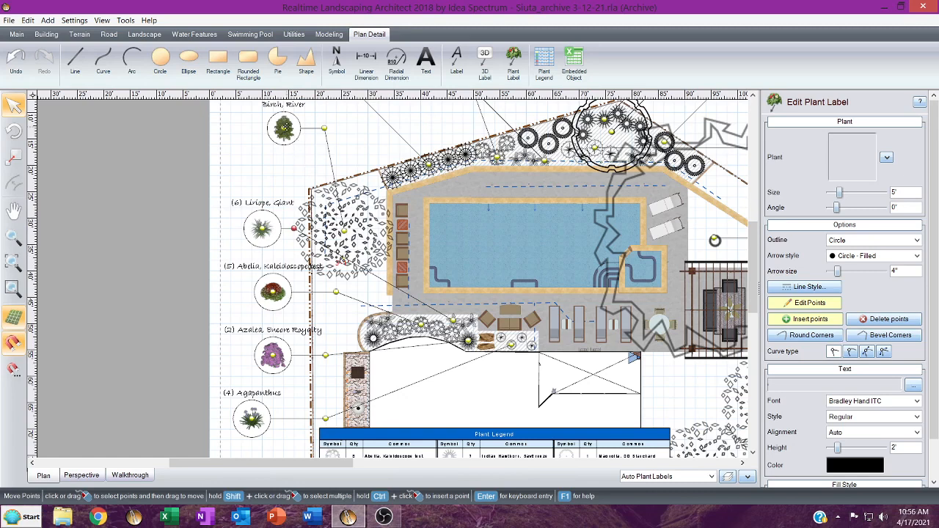
Shift the single Birch, River and (5) Juniper, Taylor labels into the column above the (6) Liriope label and adjust the Juniper's leader bend.
left_click_drag(302, 131, 294, 163)
middle_click_drag(294, 163, 325, 291)
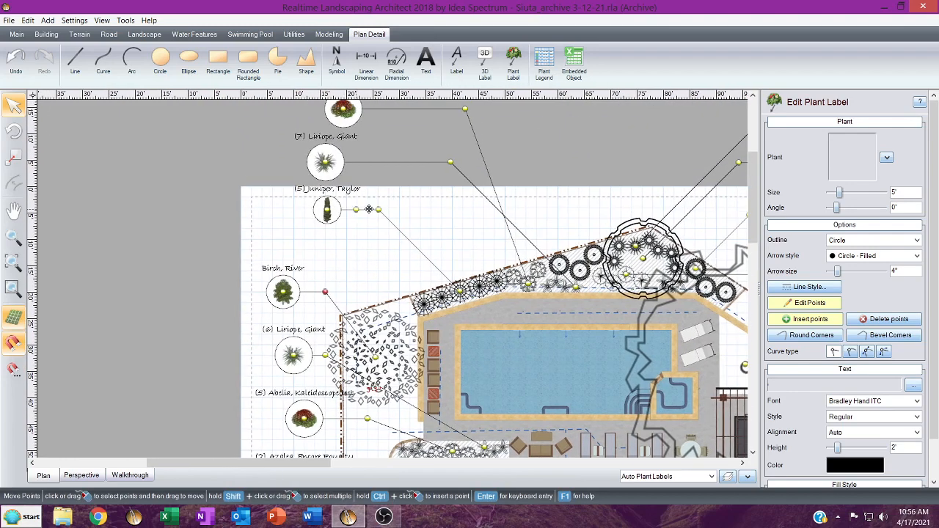
left_click_drag(379, 210, 345, 249)
left_click(328, 211)
left_click_drag(283, 243, 346, 238)
Bring the (3) Abelia and (7) Liriope labels inside the sheet's upper margin side by side and reposition their leader bends.
scroll(359, 237, "up", 2)
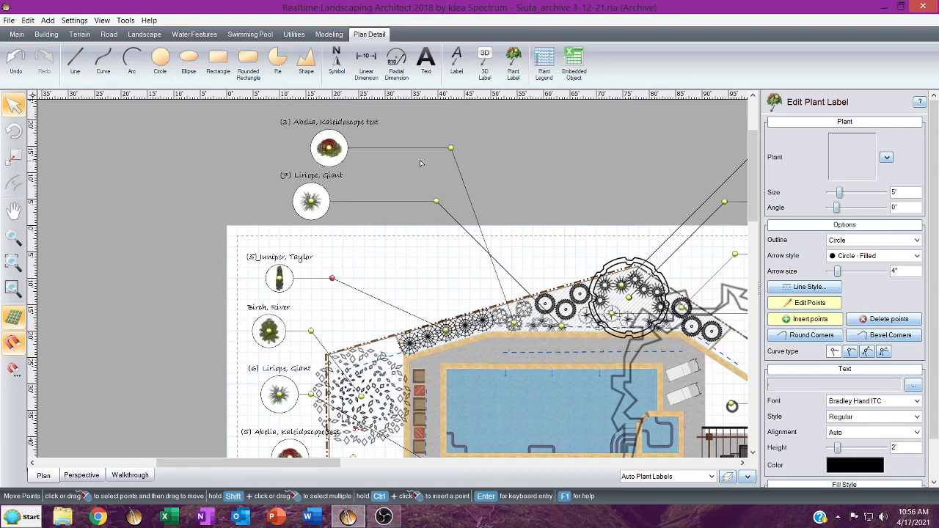
left_click_drag(450, 148, 458, 298)
left_click_drag(330, 149, 354, 257)
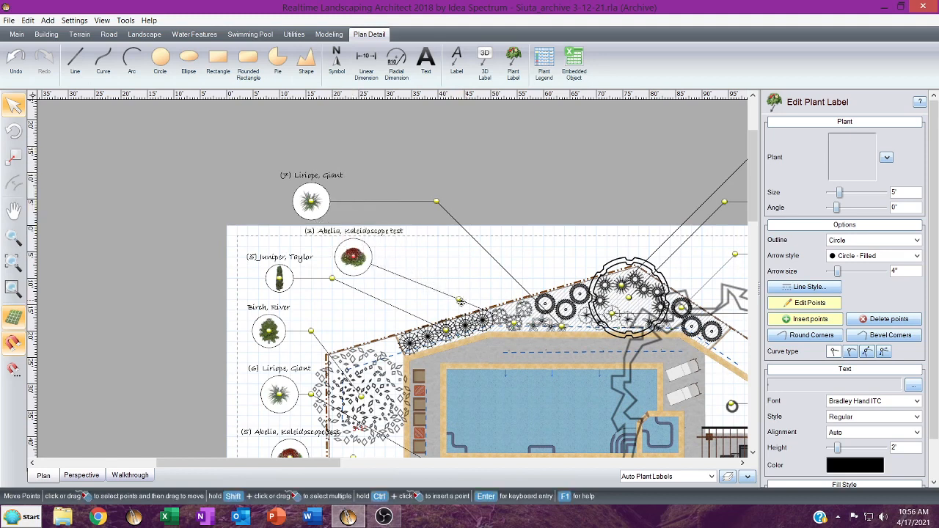
left_click_drag(460, 301, 396, 257)
left_click_drag(434, 202, 543, 267)
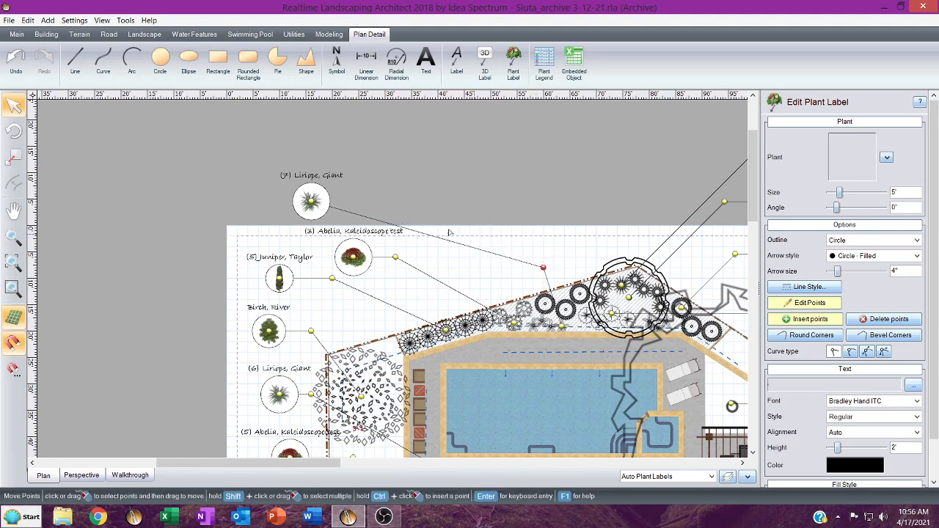
left_click_drag(313, 207, 460, 263)
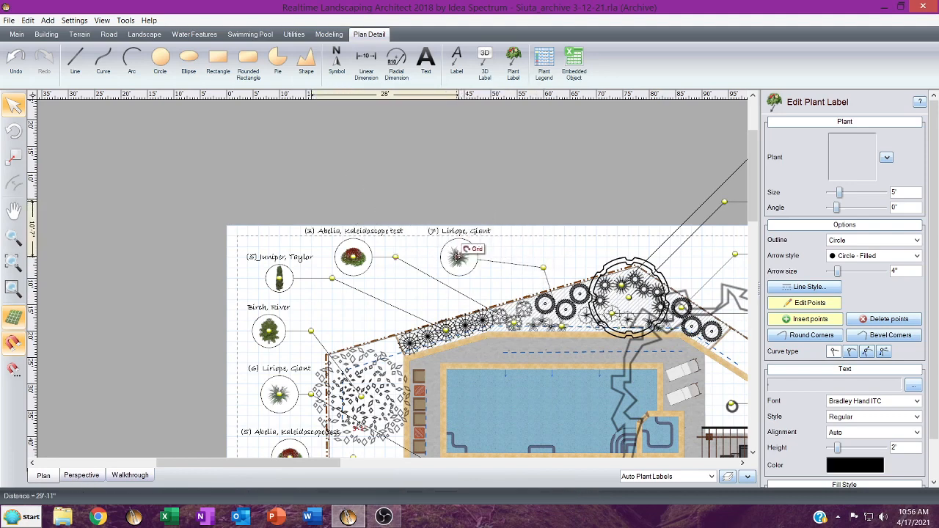
Shift the (3) Abelia and (7) Liriope labels closer to the upper planting bed and set their leader bends level beside the pictures.
left_click_drag(545, 267, 543, 257)
left_click_drag(460, 255, 494, 263)
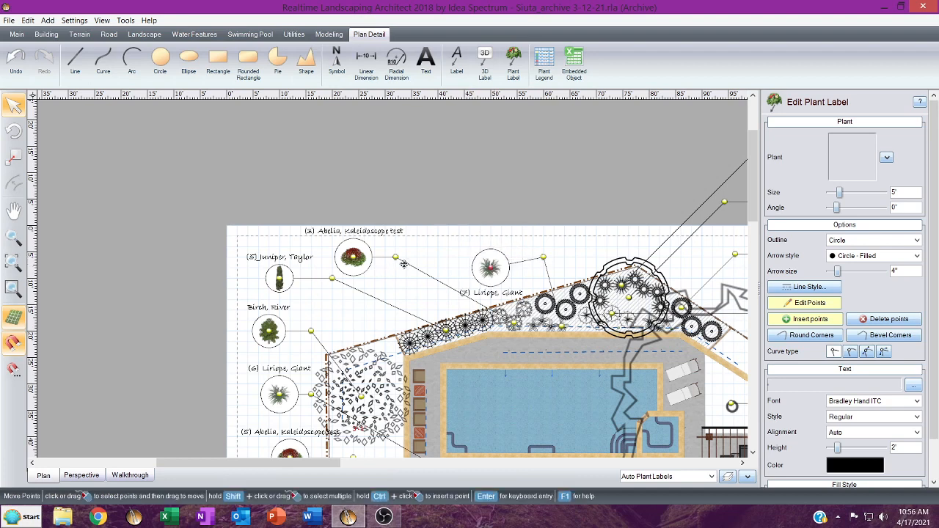
left_click_drag(352, 260, 388, 271)
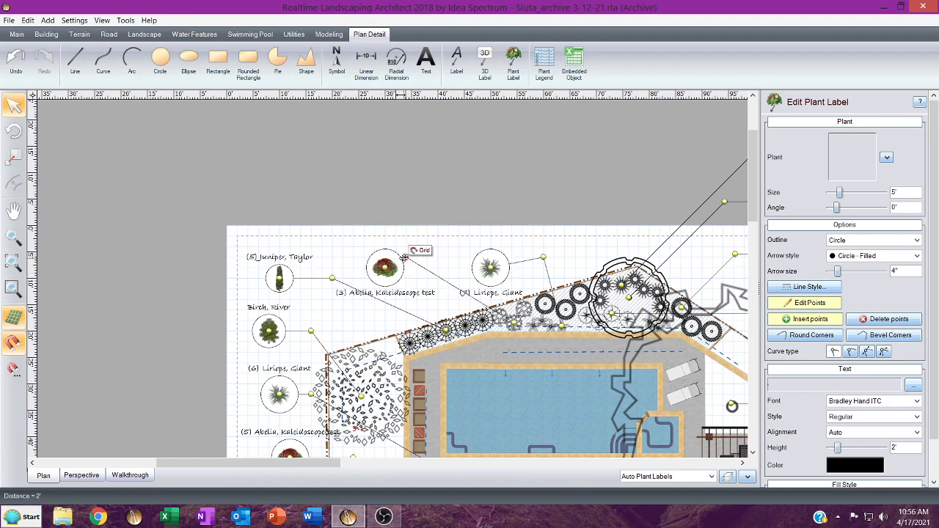
left_click_drag(395, 259, 542, 268)
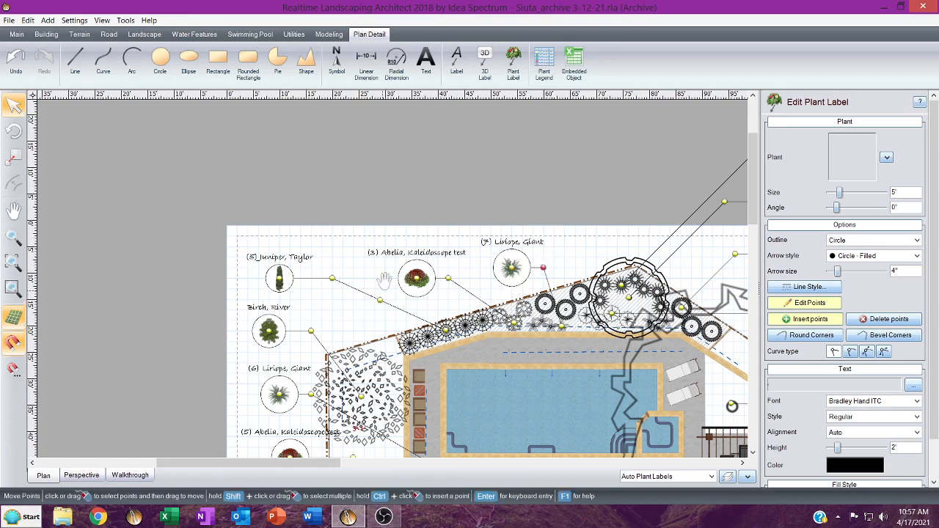
middle_click_drag(381, 283, 416, 185)
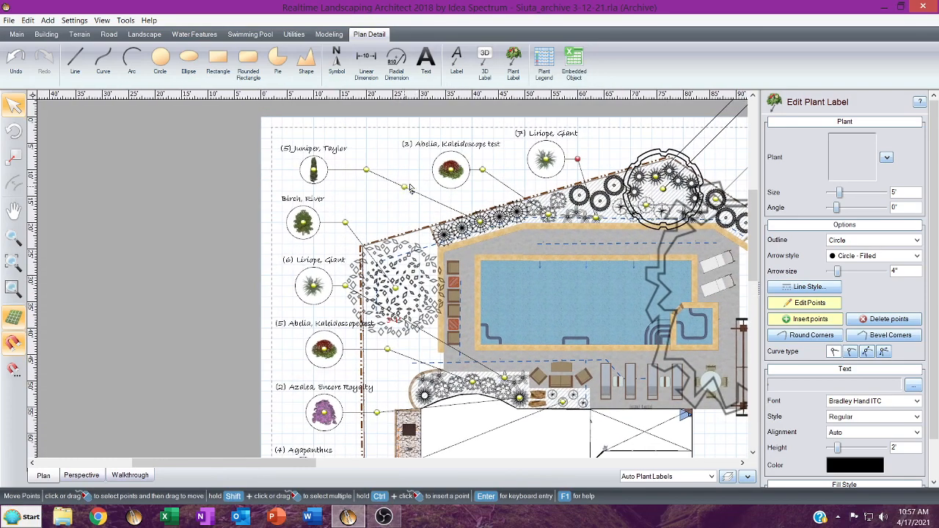
left_click(800, 303)
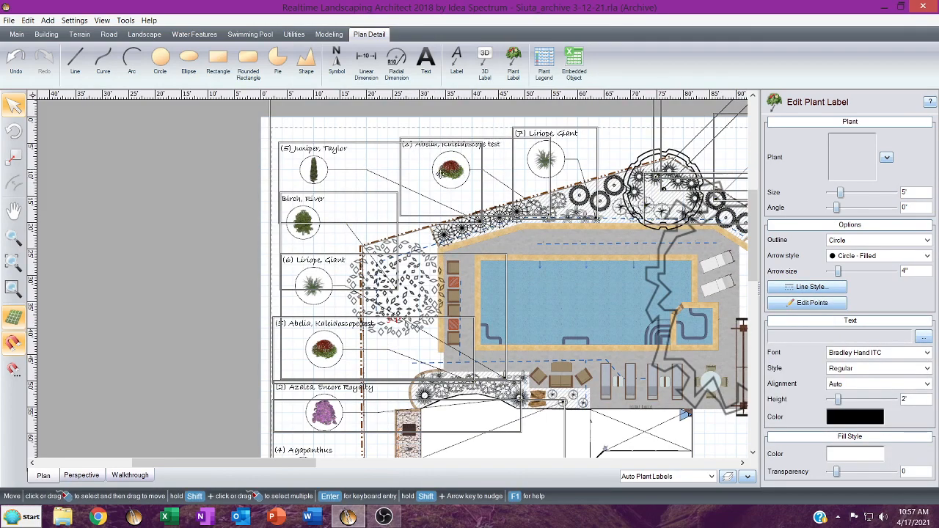
Examine the picture label arrangement around the whole sheet, from the western column and plant legend to the labels on the eastern side.
middle_click_drag(393, 261, 175, 225)
middle_click_drag(470, 169, 522, 231)
left_click(429, 148)
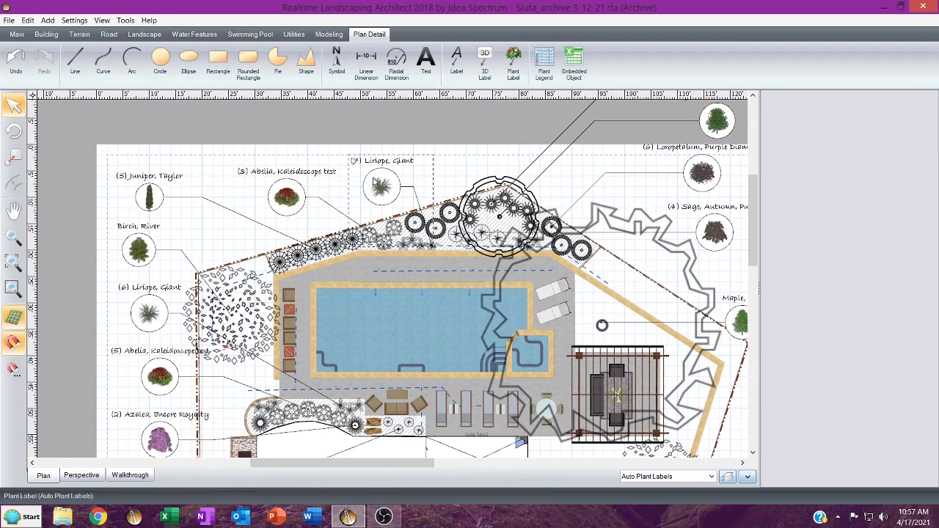
scroll(376, 180, "up", 3)
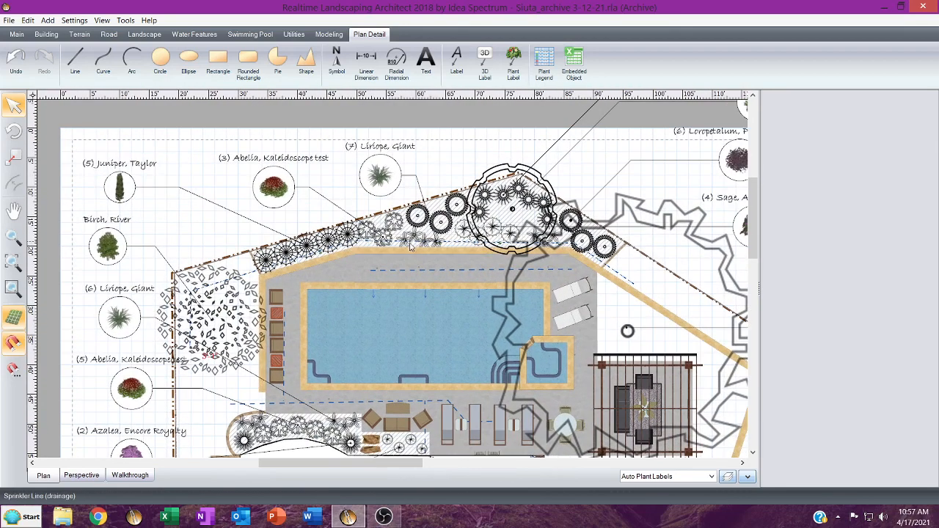
middle_click_drag(438, 250, 448, 212)
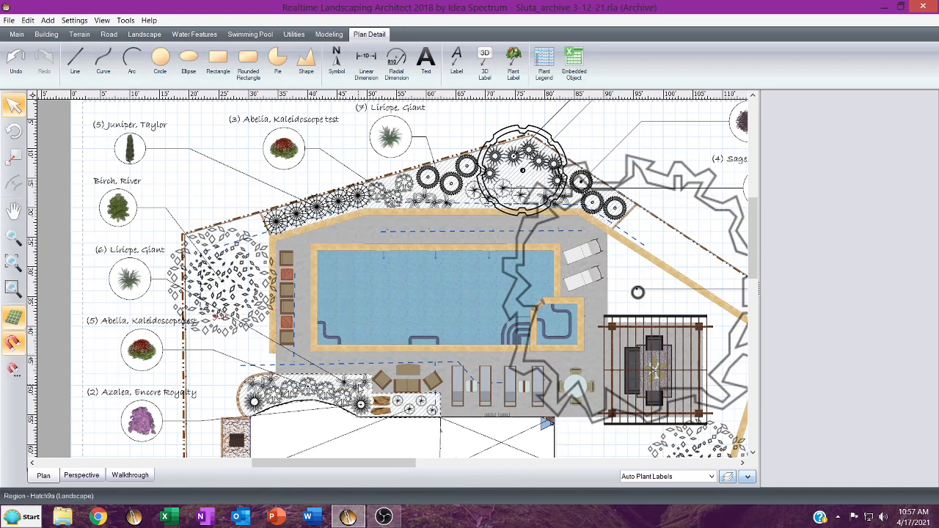
middle_click_drag(235, 343, 357, 277)
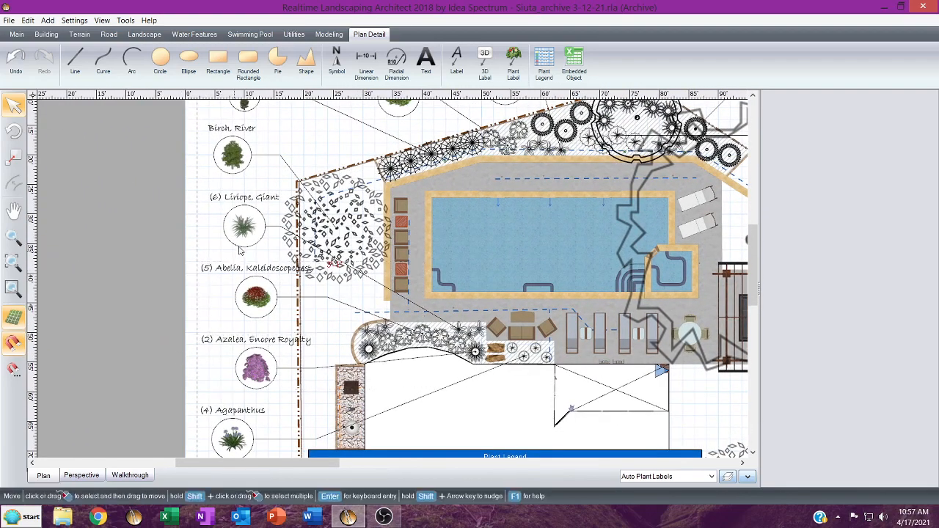
middle_click_drag(438, 268, 400, 131)
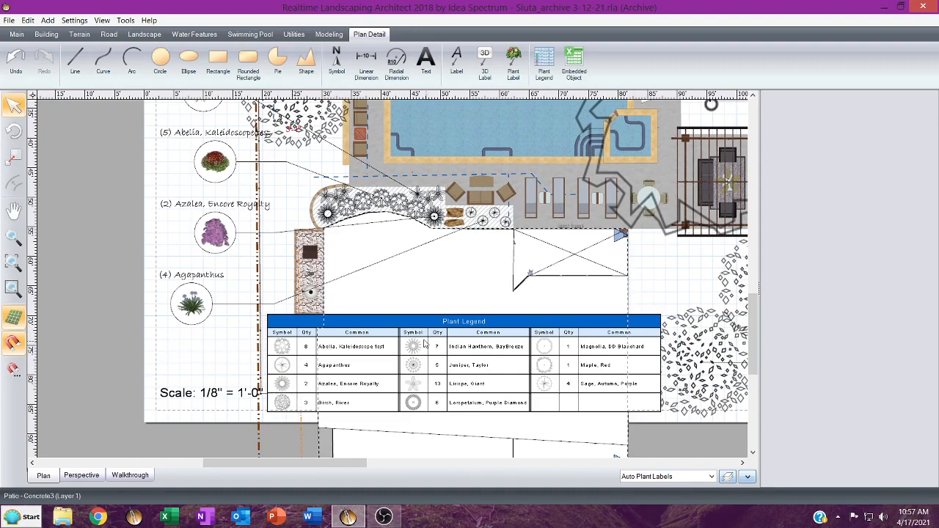
middle_click_drag(404, 266, 150, 270)
middle_click_drag(376, 230, 346, 459)
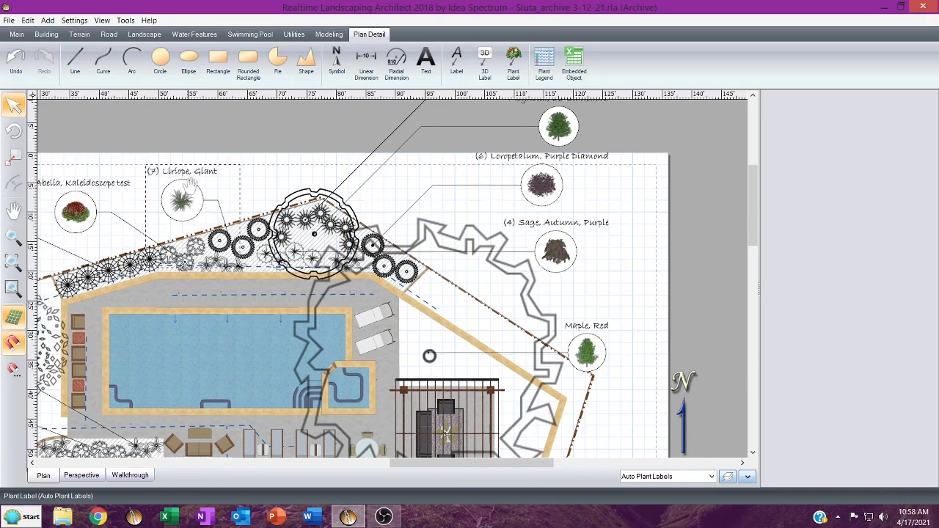
middle_click_drag(186, 193, 296, 157)
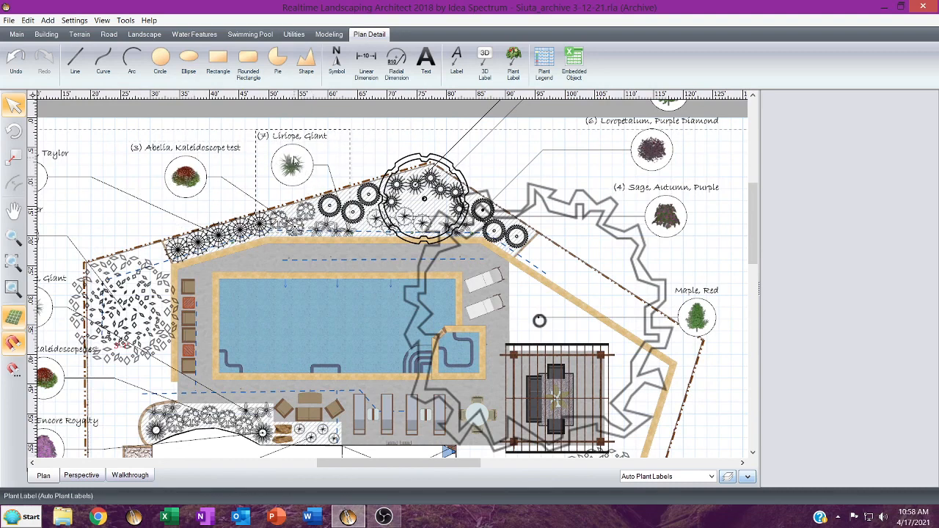
middle_click_drag(248, 180, 320, 177)
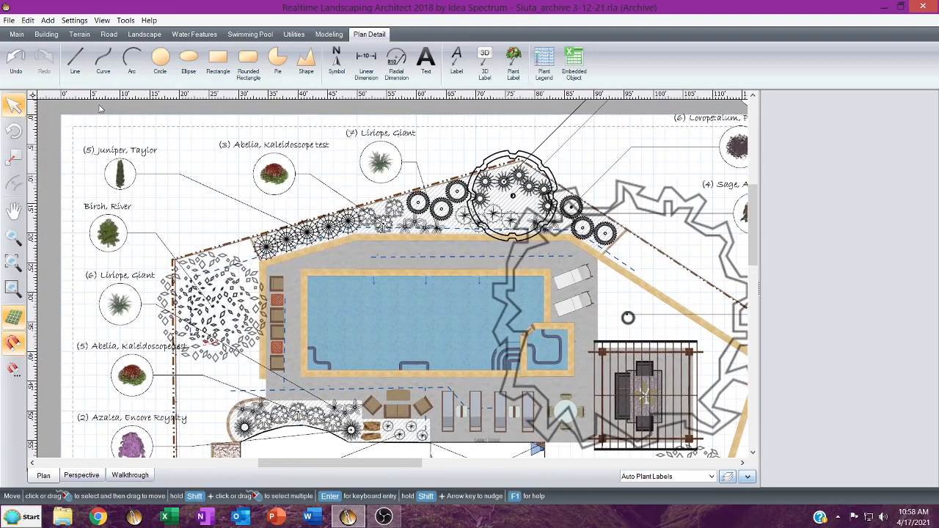
Undo the last label moves and delete all the picture plant labels.
left_click(13, 62)
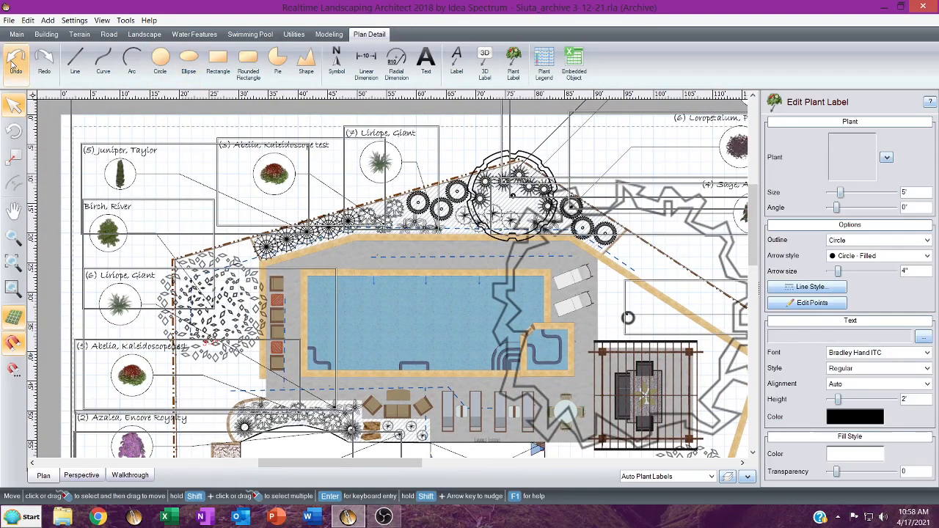
left_click(13, 64)
left_click(12, 64)
left_click(13, 65)
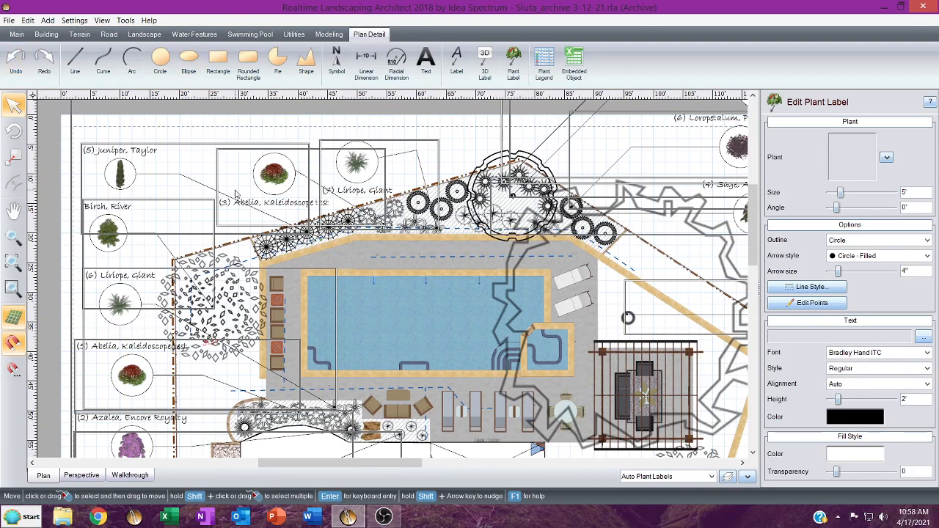
key("Delete")
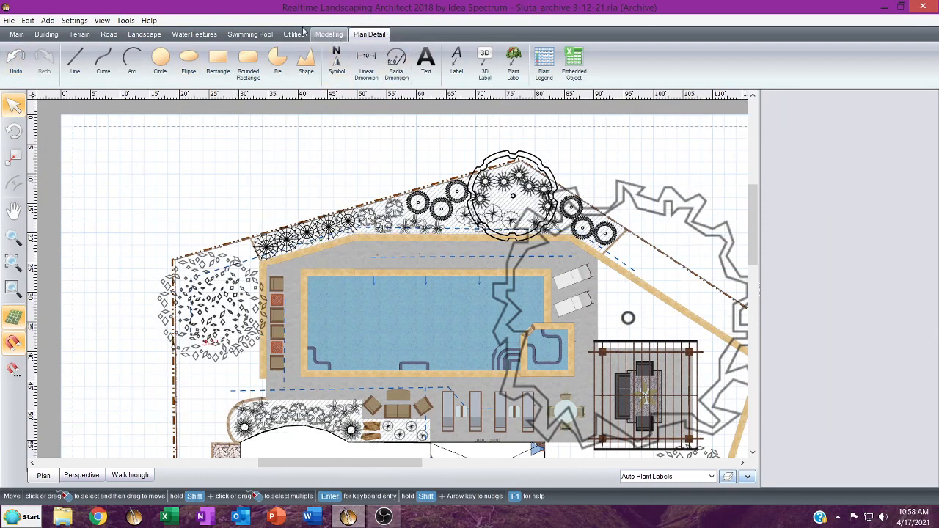
Generate new labels with the Plant Label Wizard, using common names, quantities and leader lines from the edge, without plant pictures.
left_click(126, 19)
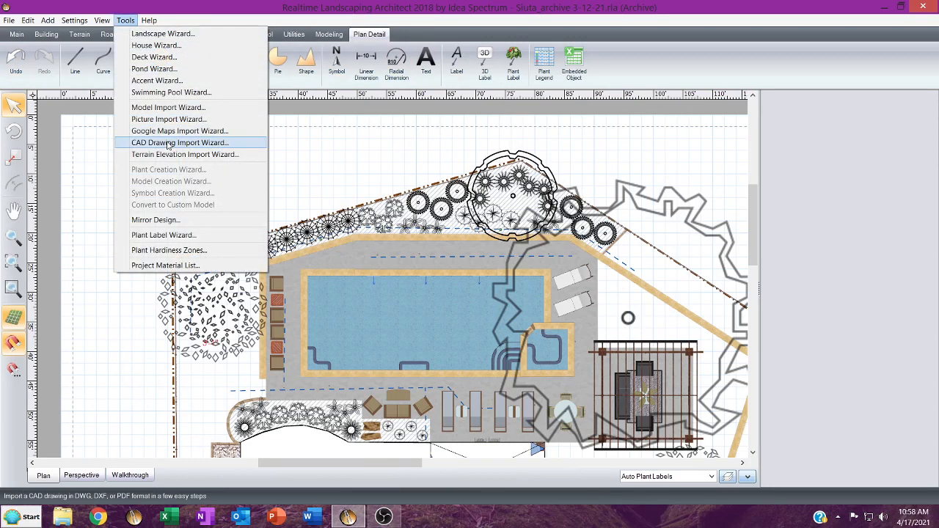
left_click(163, 235)
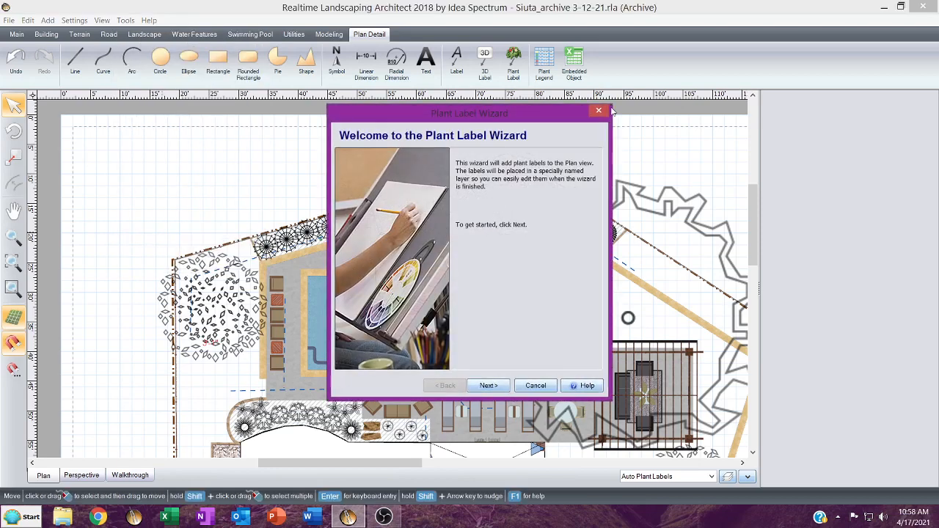
left_click(494, 387)
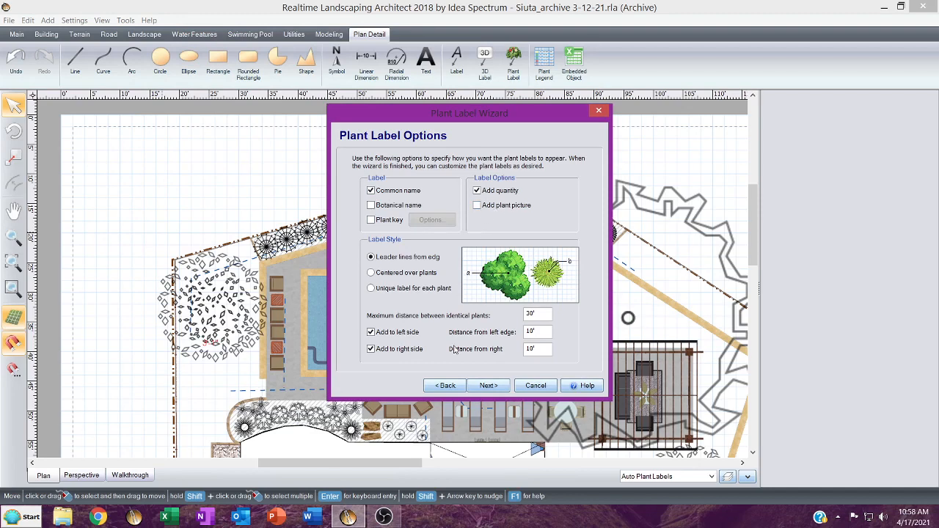
left_click(480, 386)
left_click(486, 386)
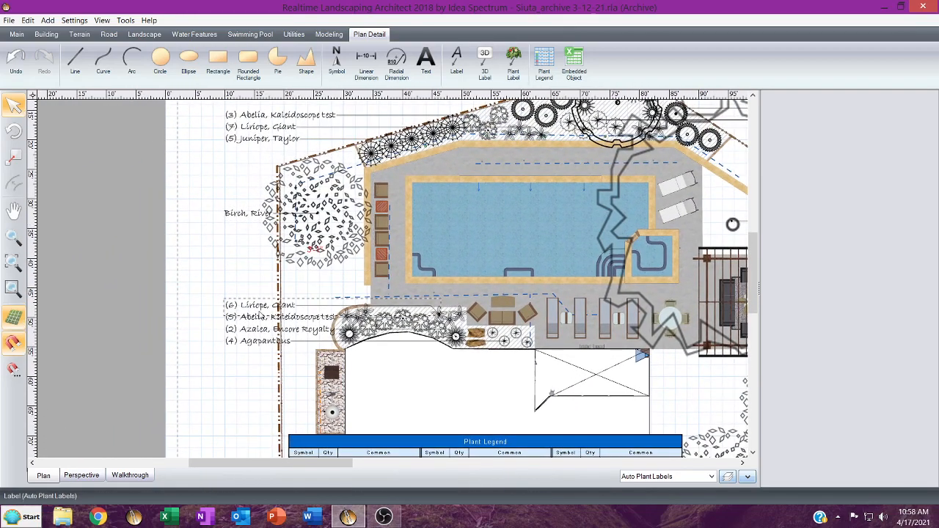
Edit the points of all labels and shift the (4) Agapanthus, (2) Azalea, (5) Abelia and (6) Liriope labels west, clear of the planting bed.
left_click(255, 316)
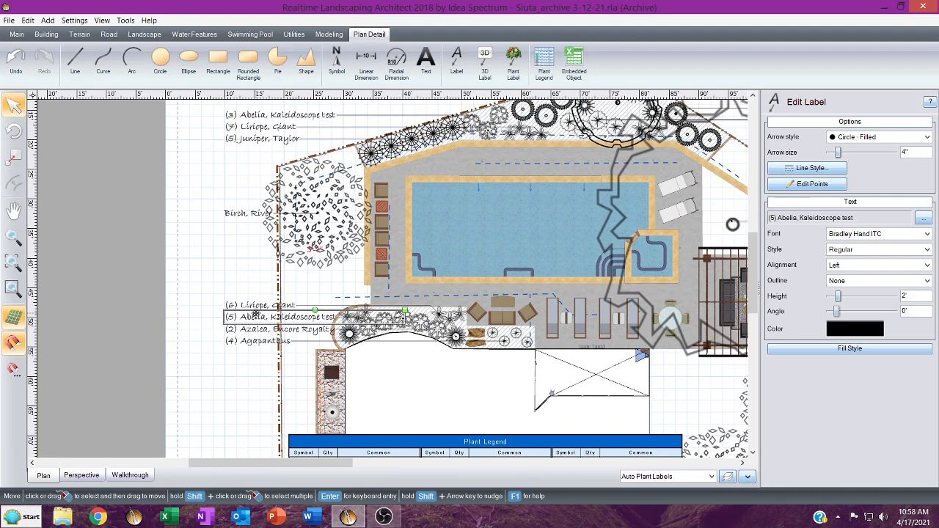
key("ctrl+a")
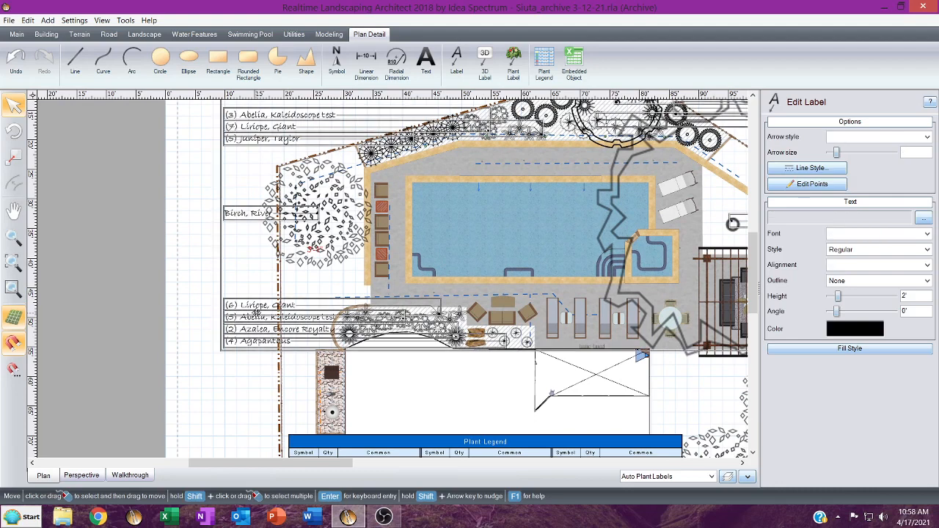
left_click(813, 184)
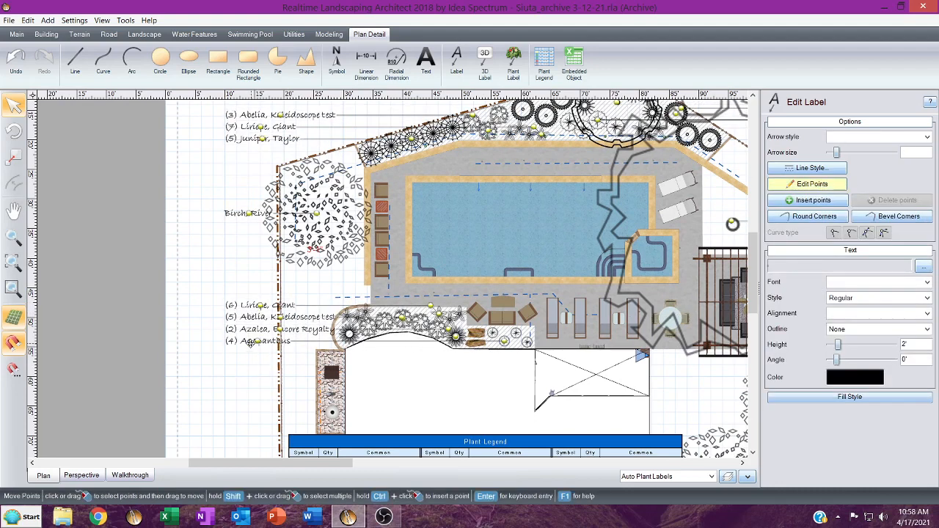
left_click_drag(256, 341, 224, 341)
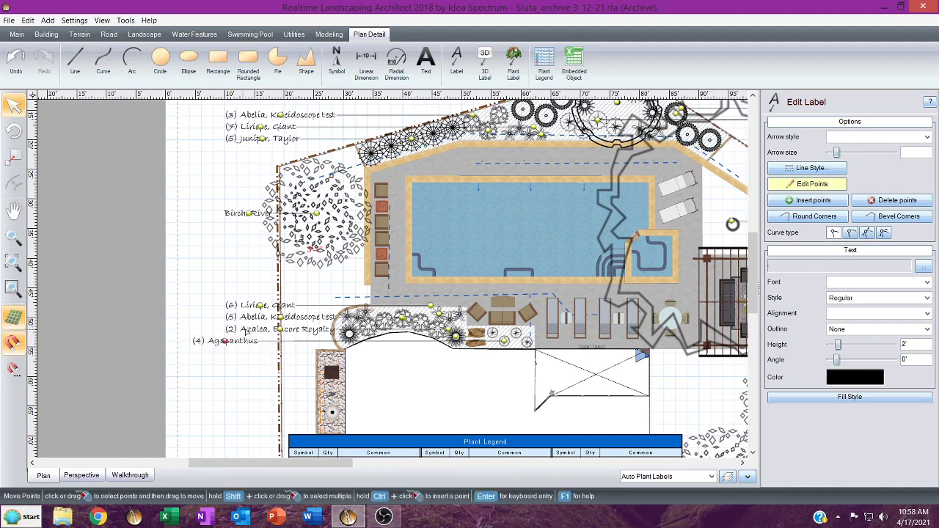
left_click_drag(283, 334, 222, 306)
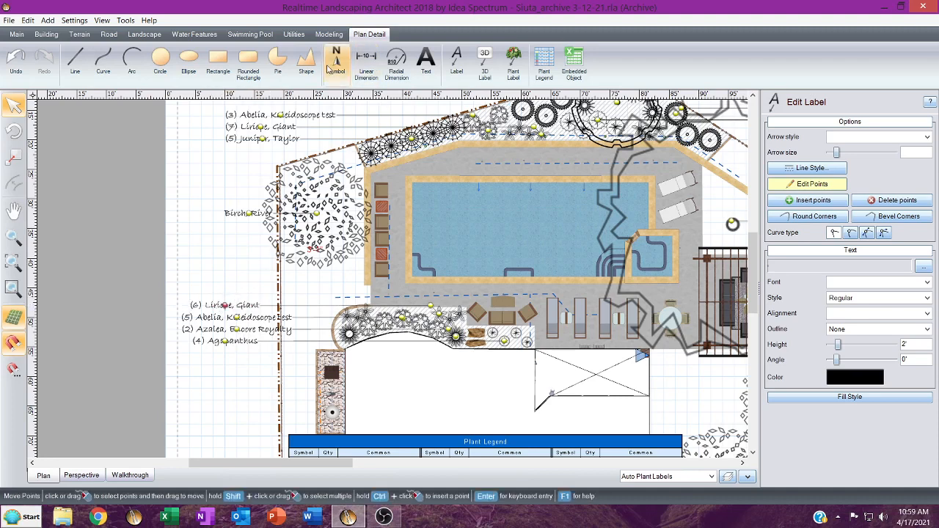
Draw a trial rectangle of about 40 sq ft in the empty area west of the sheet.
left_click(222, 64)
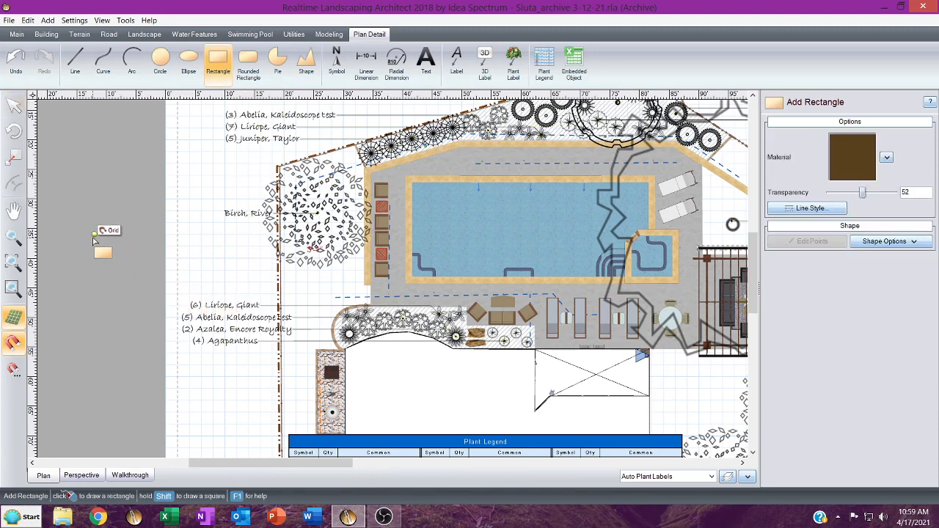
left_click_drag(93, 233, 119, 295)
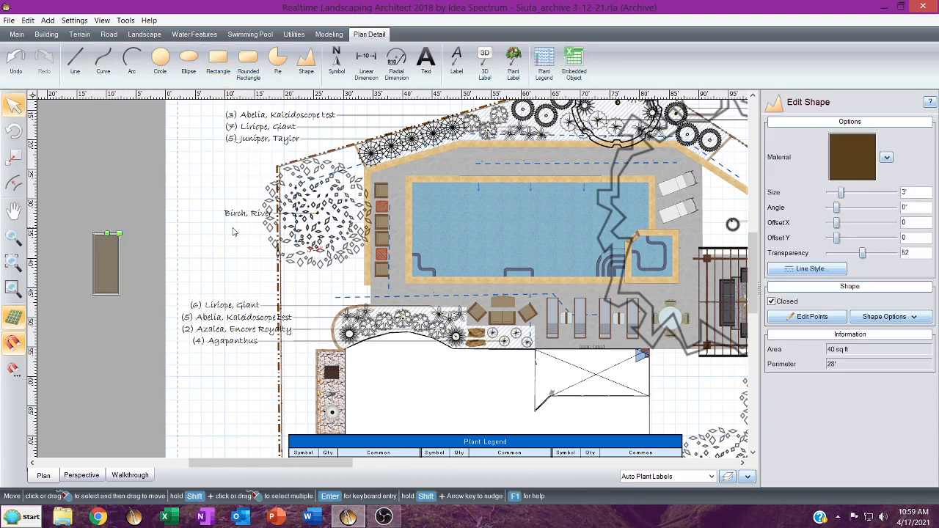
Move the whole Birch, River label west, clear of the birch symbol and outside the property line.
left_click(254, 212)
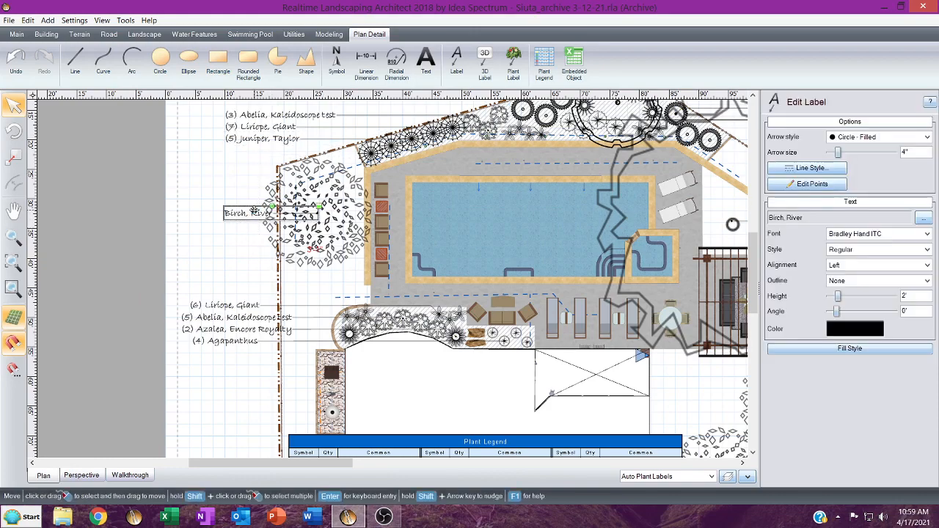
left_click_drag(254, 212, 215, 222)
Move the (5) Juniper label down beside the property corner and stack the (3) Abelia and (7) Liriope labels farther up and west.
middle_click_drag(221, 204, 281, 276)
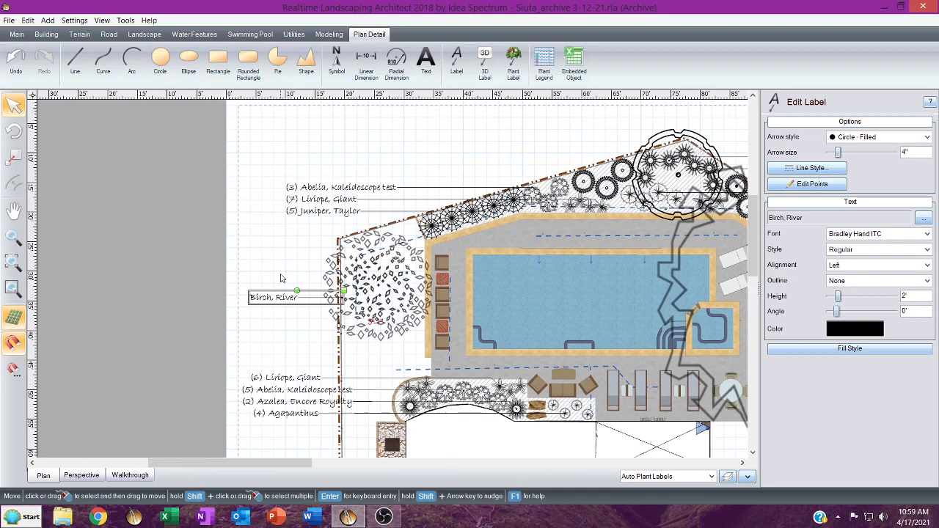
left_click(311, 217)
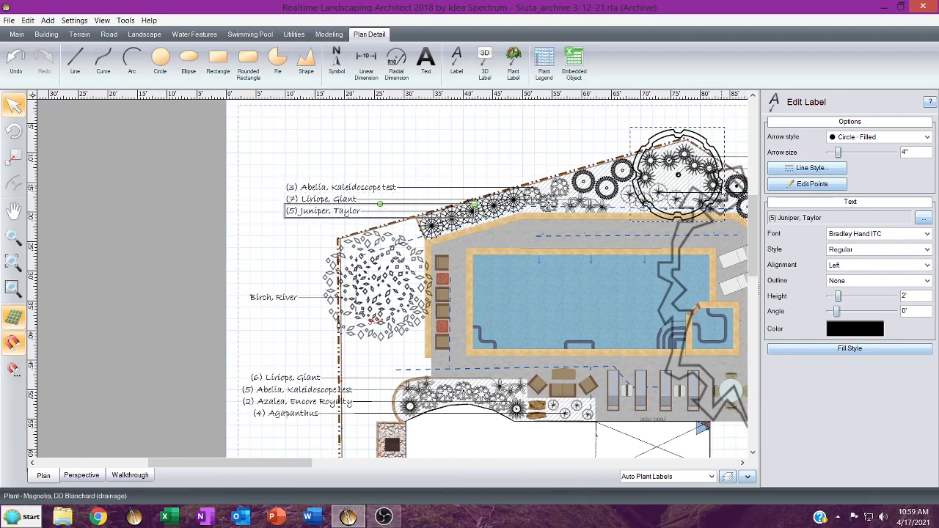
key("ctrl+a")
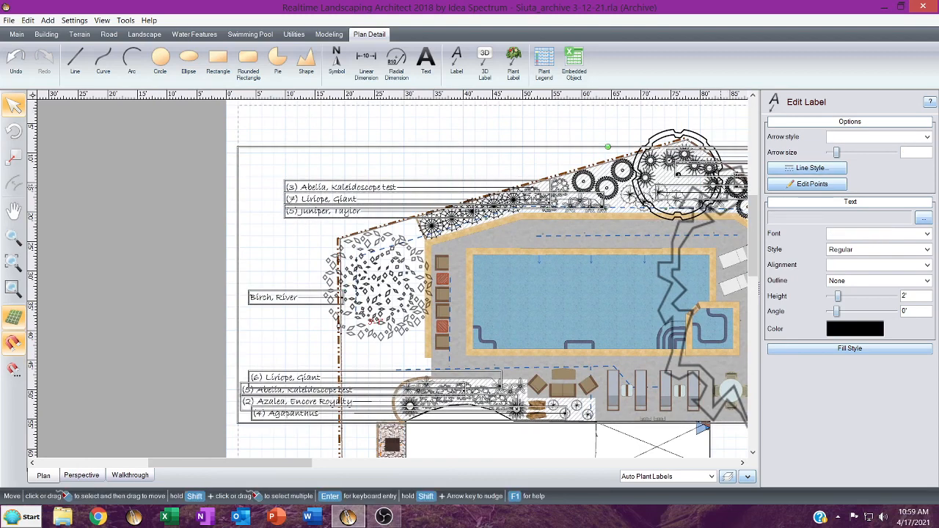
left_click(807, 184)
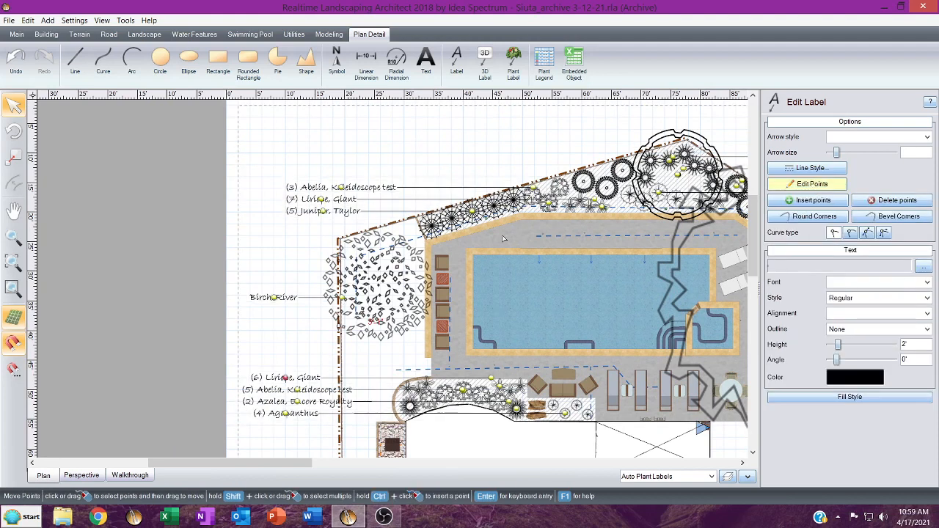
left_click_drag(297, 234, 297, 235)
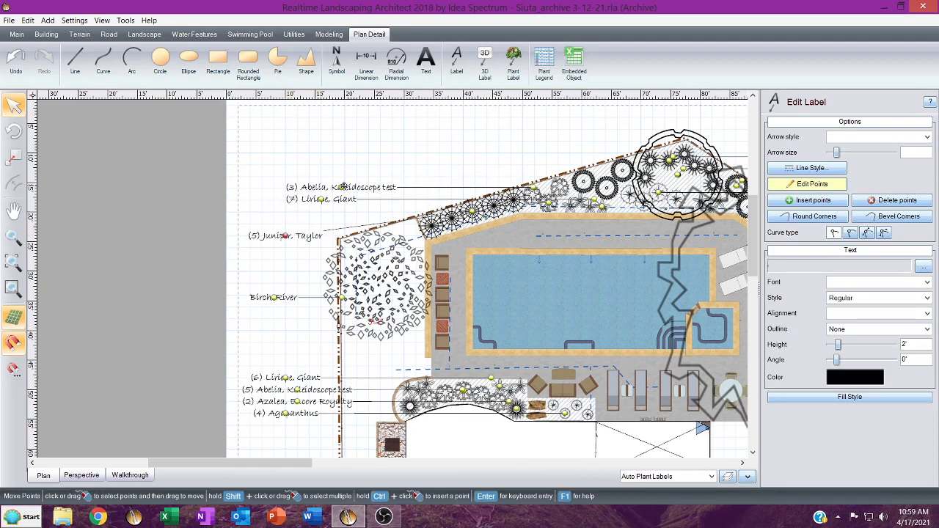
left_click_drag(344, 187, 310, 165)
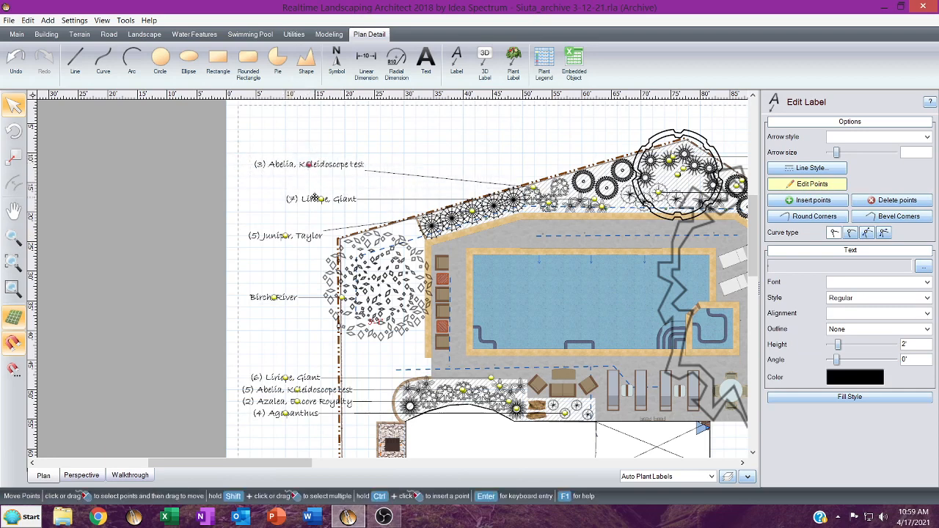
left_click_drag(321, 198, 294, 176)
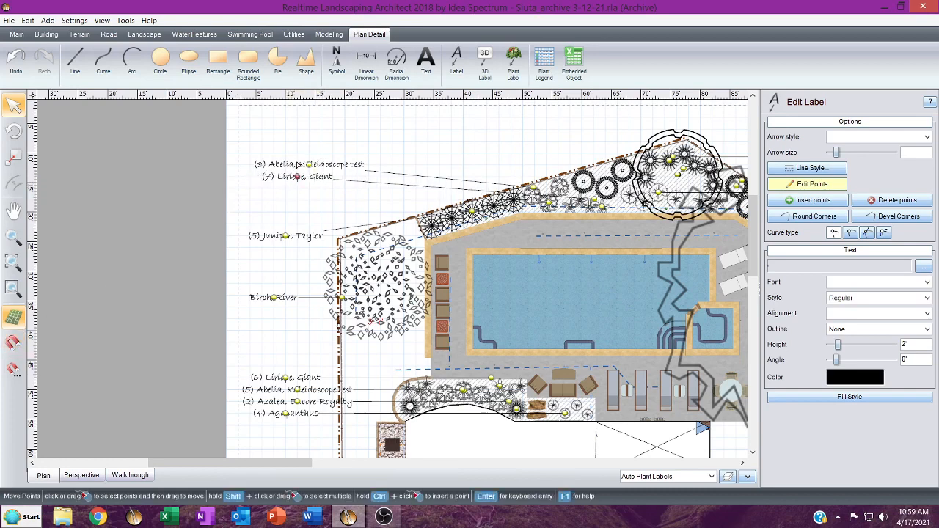
Stack the (7) Liriope, (5) Juniper and Birch, River labels directly under the (3) Abelia label in one column.
left_click_drag(299, 177, 291, 174)
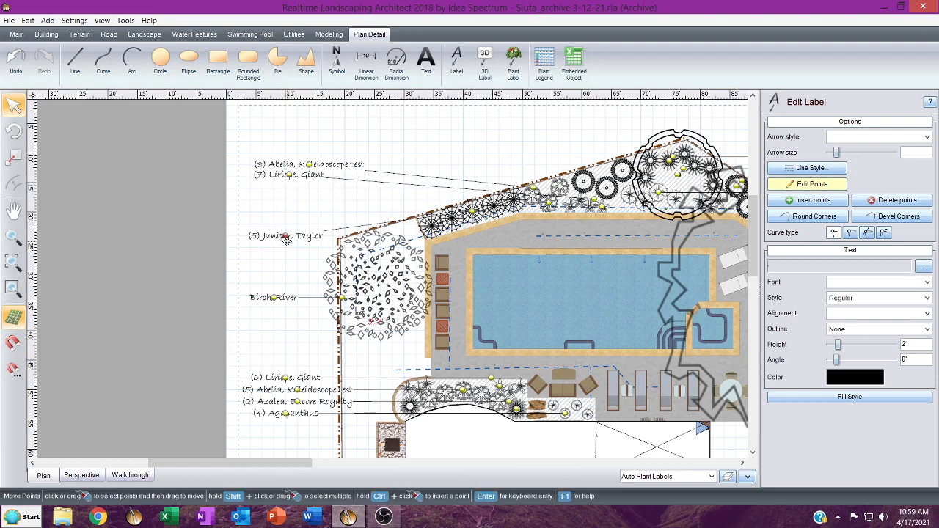
left_click_drag(286, 239, 292, 189)
left_click_drag(276, 303, 281, 197)
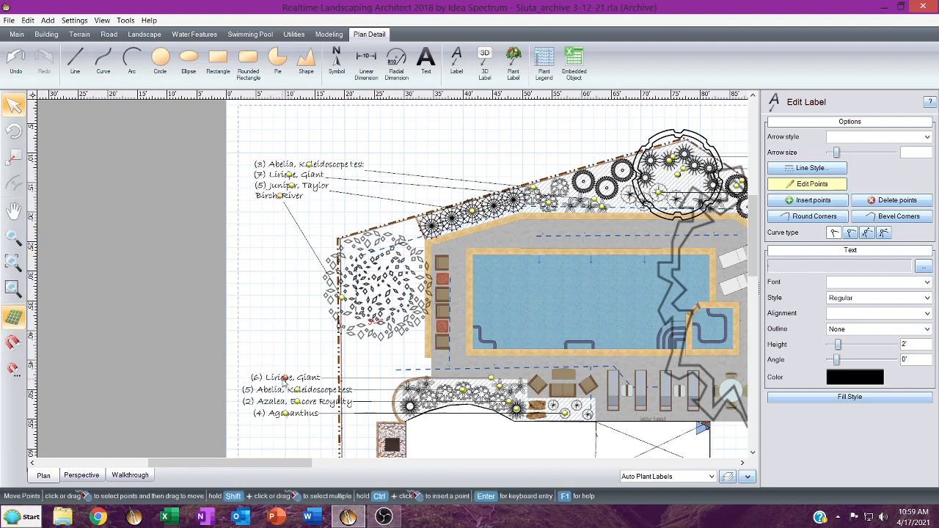
Add the (6) Liriope, (5) Abelia, (2) Azalea and (4) Agapanthus labels under Birch, River and shift the whole column to the sheet's northwest corner.
left_click_drag(284, 377, 287, 208)
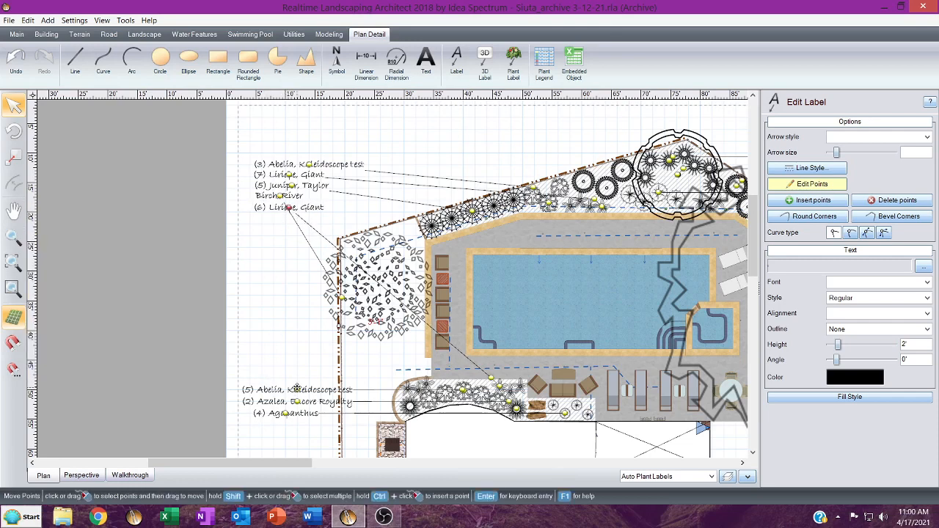
left_click_drag(297, 389, 308, 218)
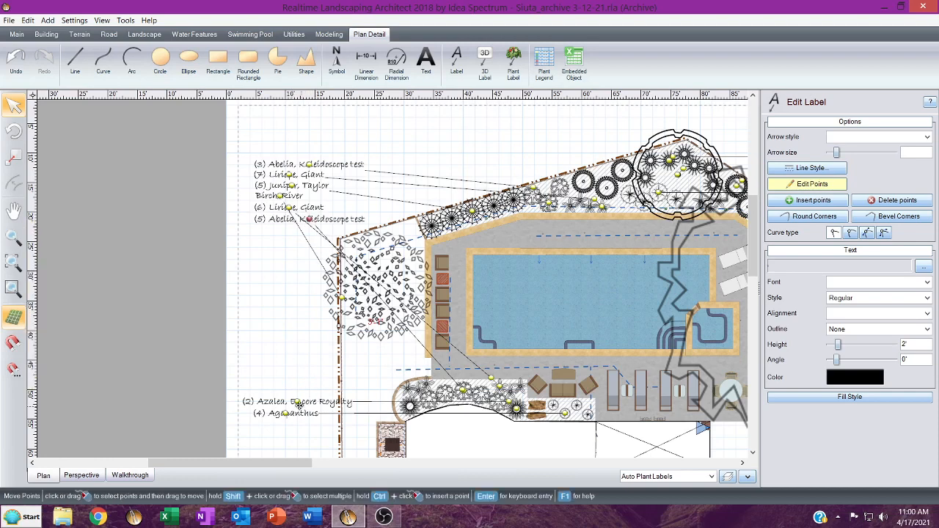
left_click_drag(298, 402, 311, 231)
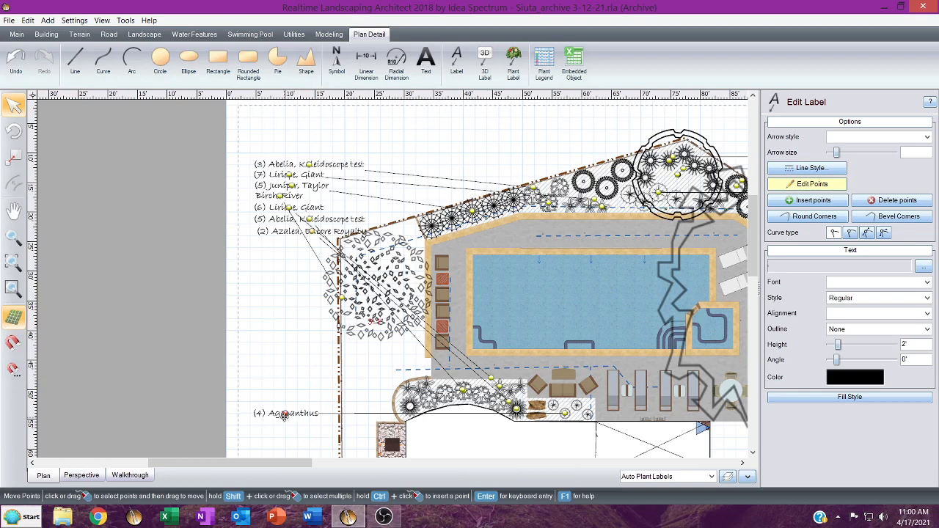
left_click_drag(285, 415, 289, 244)
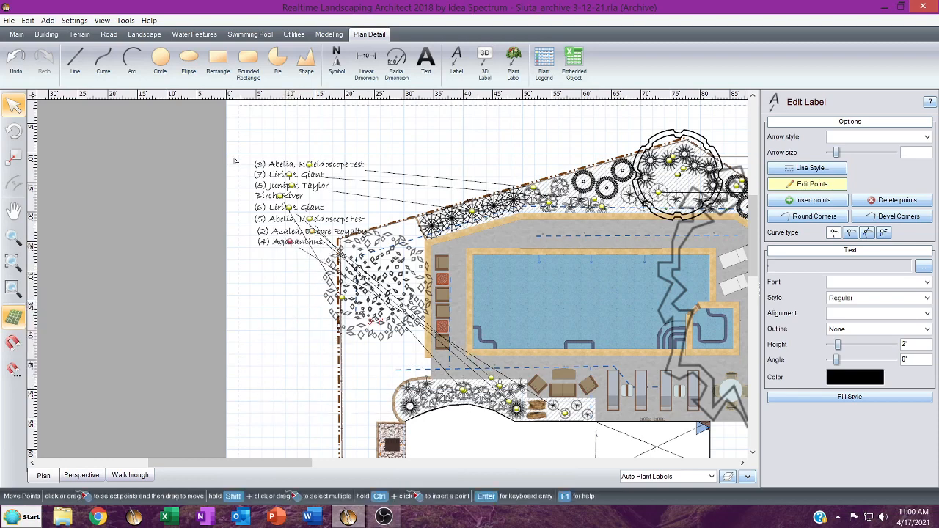
left_click_drag(235, 160, 390, 308)
left_click_drag(300, 186, 290, 139)
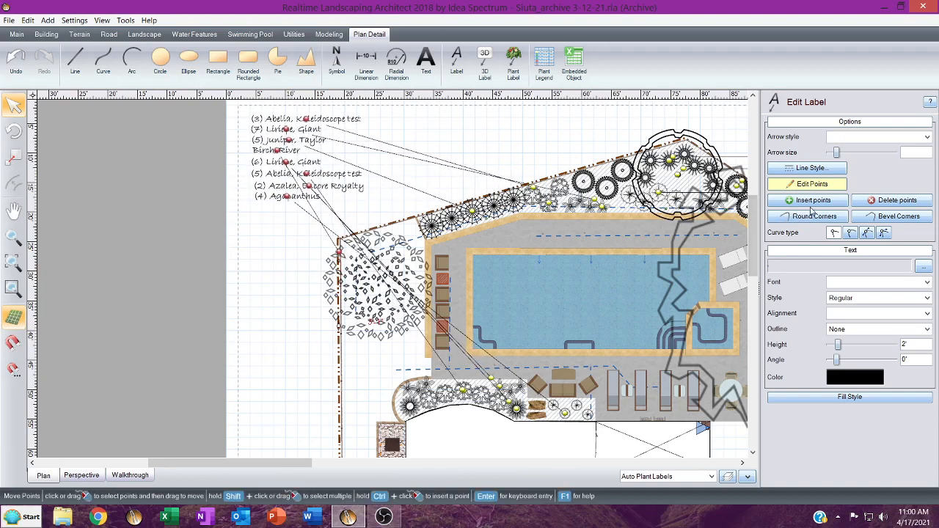
Insert a bend point in the (3) Abelia, (7) Liriope and (5) Juniper leaders so each leaves its text nearly horizontally.
middle_click_drag(372, 141, 413, 256)
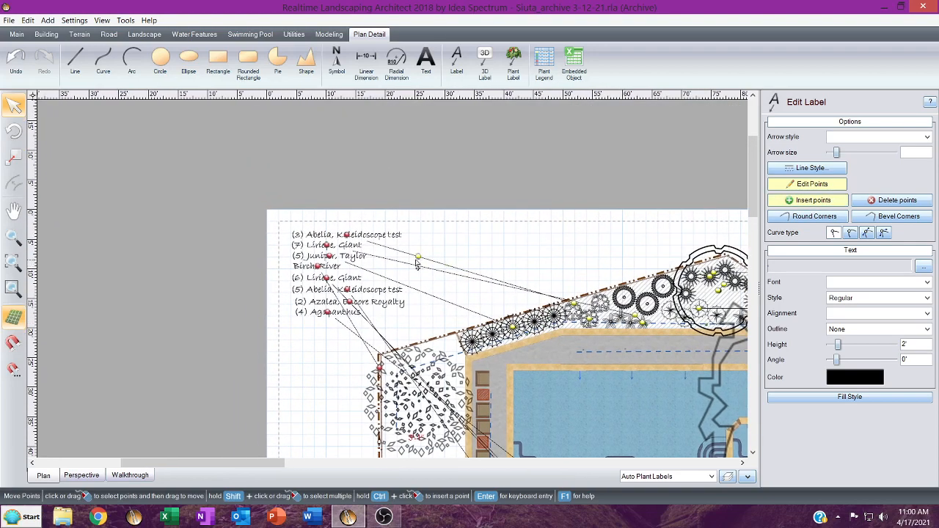
left_click_drag(413, 256, 466, 239)
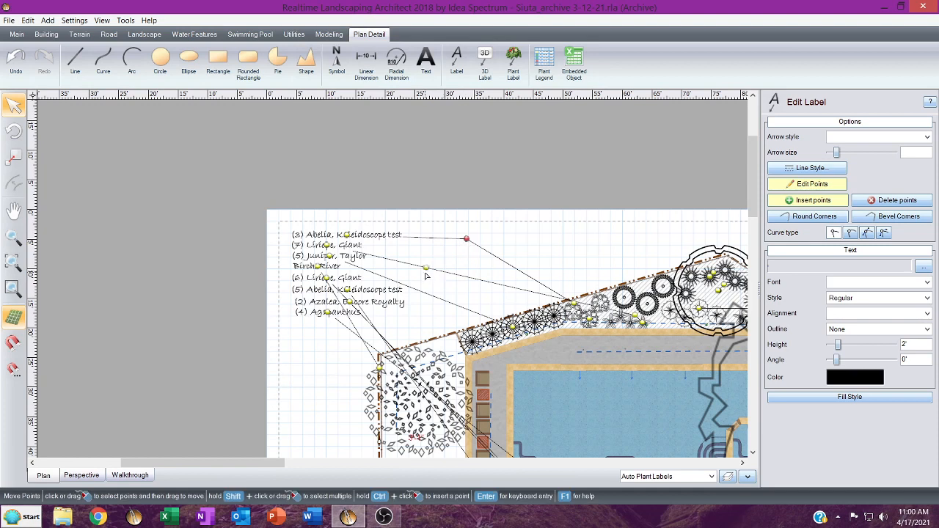
left_click_drag(429, 270, 451, 246)
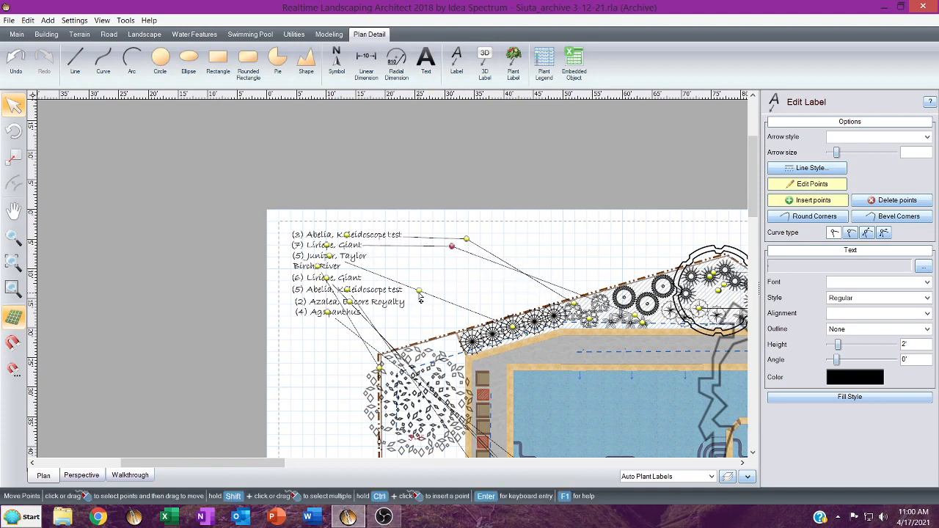
left_click_drag(420, 293, 435, 258)
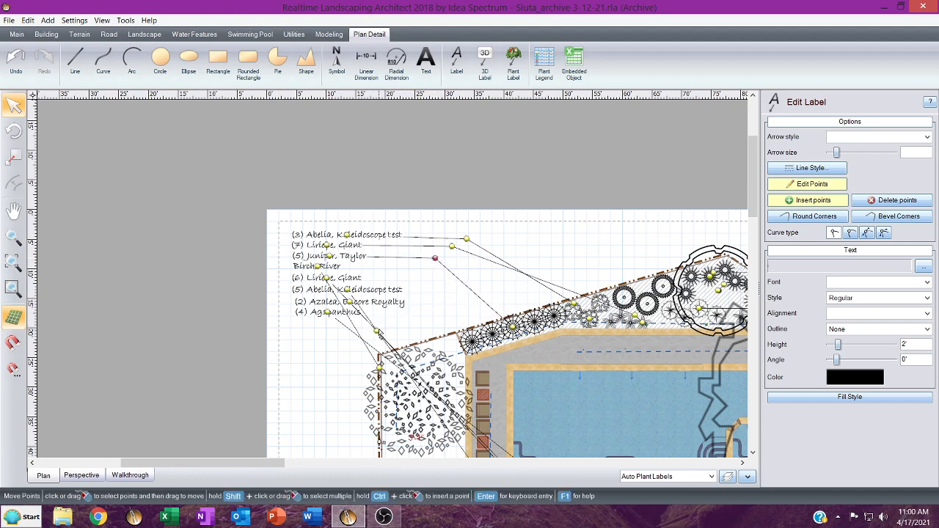
Bend the (6) Liriope, (5) Abelia, (2) Azalea, (4) Agapanthus and Birch leaders level with their text, ending Birch's leader inside its symbol.
left_click_drag(377, 330, 427, 278)
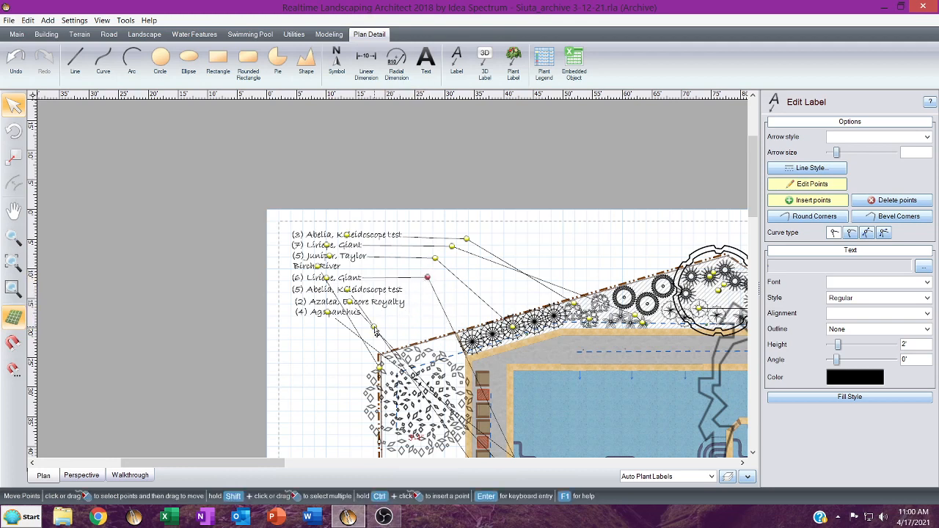
left_click_drag(375, 330, 447, 278)
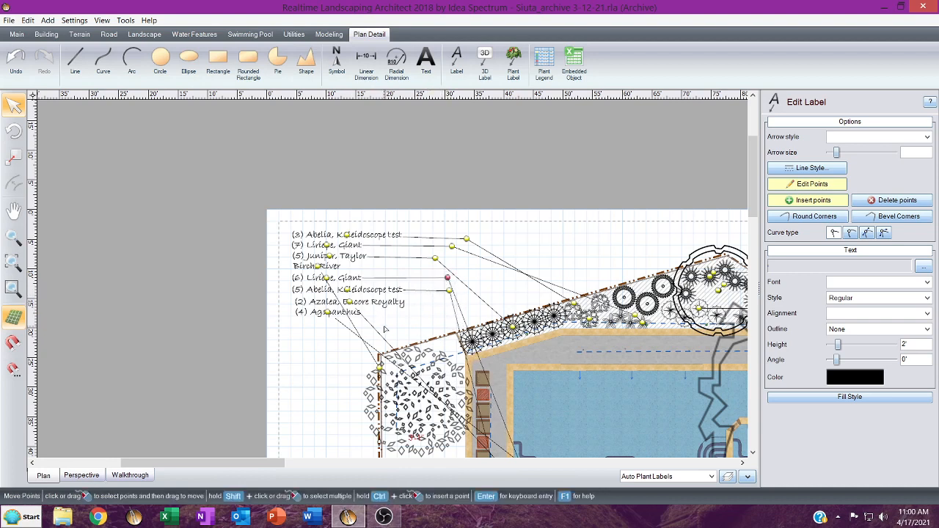
left_click_drag(386, 342, 447, 302)
left_click_drag(387, 363, 445, 312)
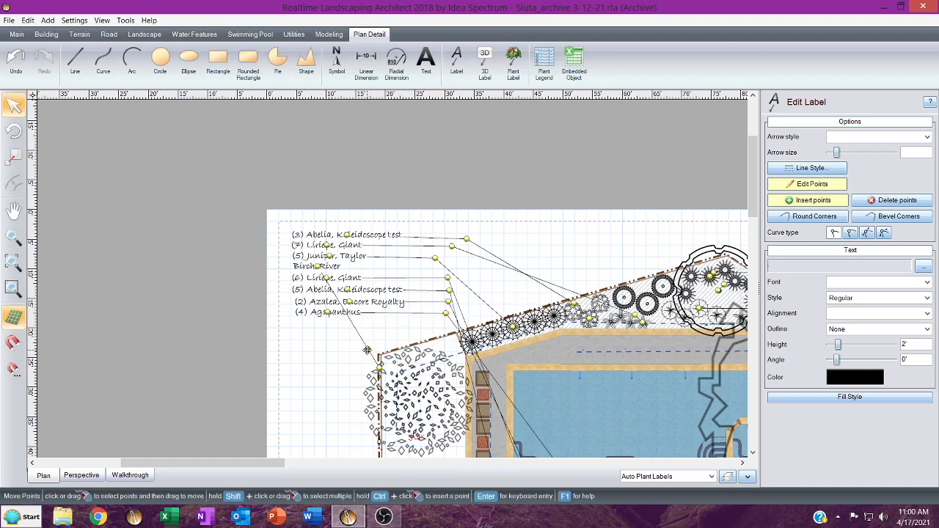
left_click_drag(366, 350, 434, 271)
left_click_drag(387, 364, 420, 375)
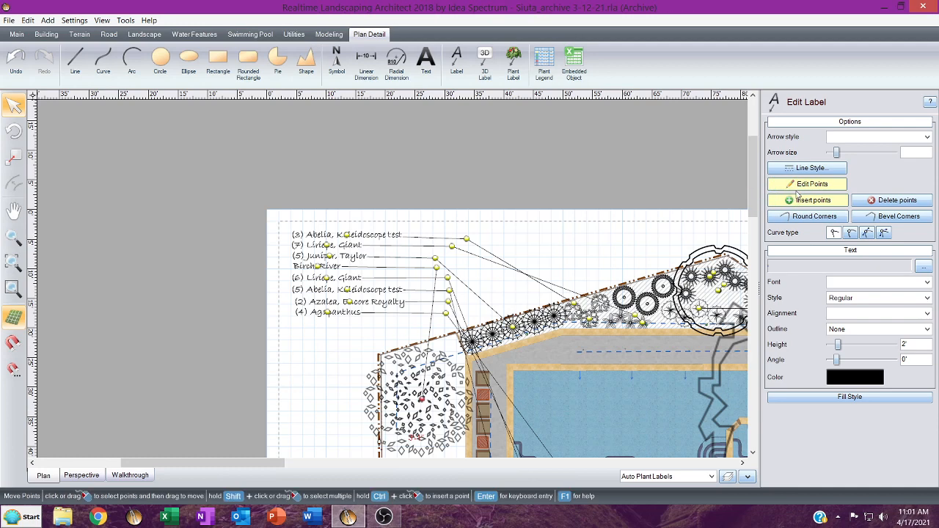
Draw a rectangle of about 360 sq ft around the stacked label column and set its transparency to 100.
left_click(218, 63)
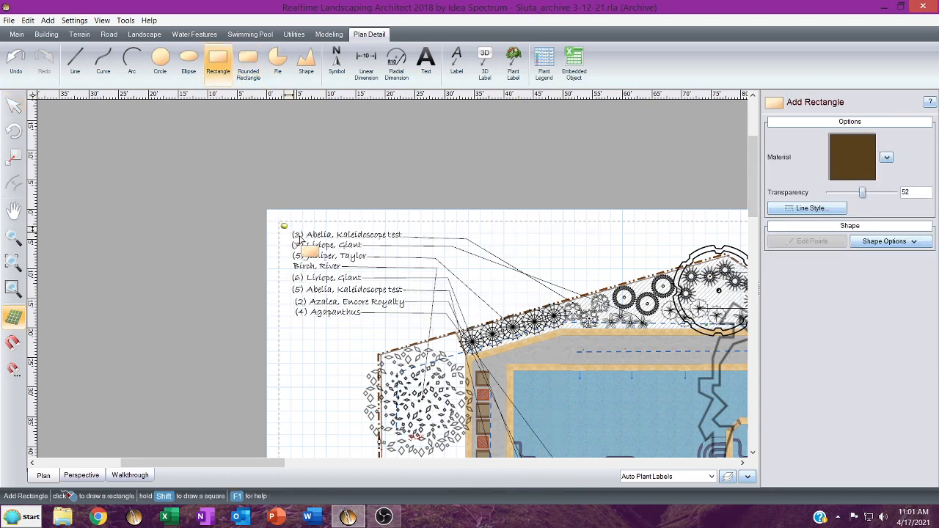
left_click_drag(284, 226, 419, 317)
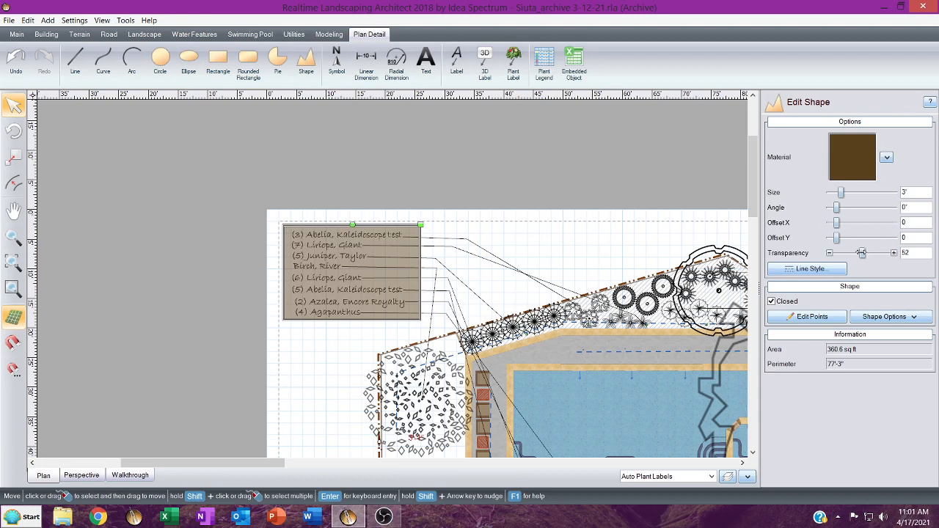
left_click_drag(861, 253, 896, 245)
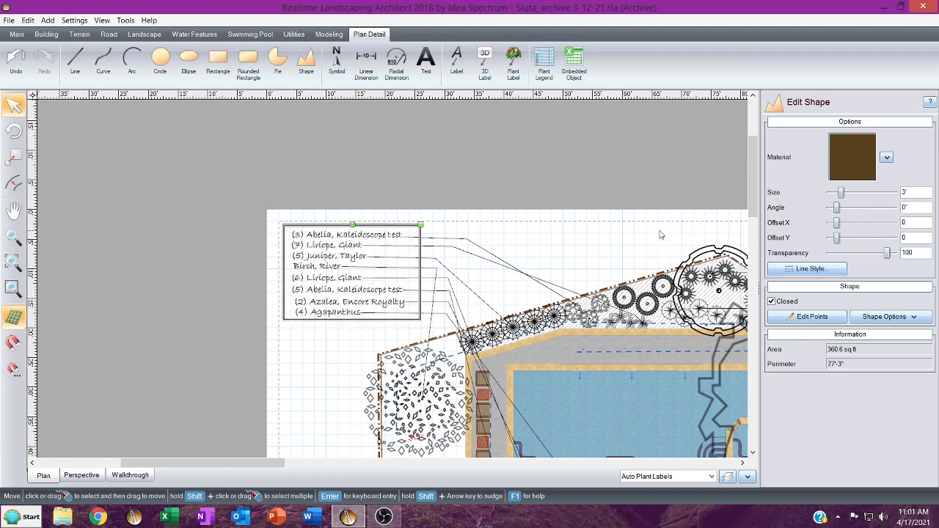
left_click(585, 247)
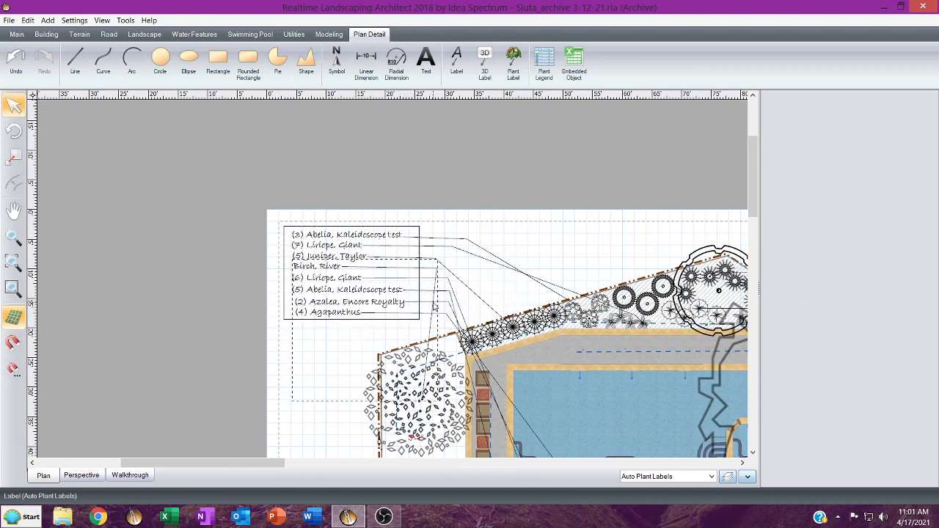
Delete all the plant labels on the plan and the rectangle that framed the northwest column.
left_click(329, 268)
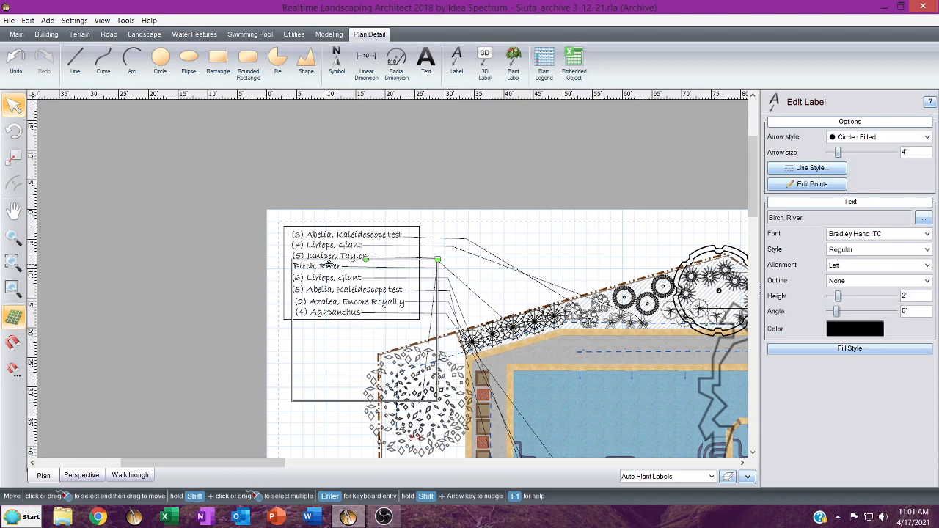
mouse_move(329, 266)
left_mouse_down()
mouse_move(336, 300)
mouse_move(323, 327)
mouse_move(334, 294)
mouse_move(327, 266)
left_mouse_up()
mouse_move(499, 325)
middle_mouse_down()
mouse_move(477, 272)
mouse_move(426, 205)
middle_mouse_up()
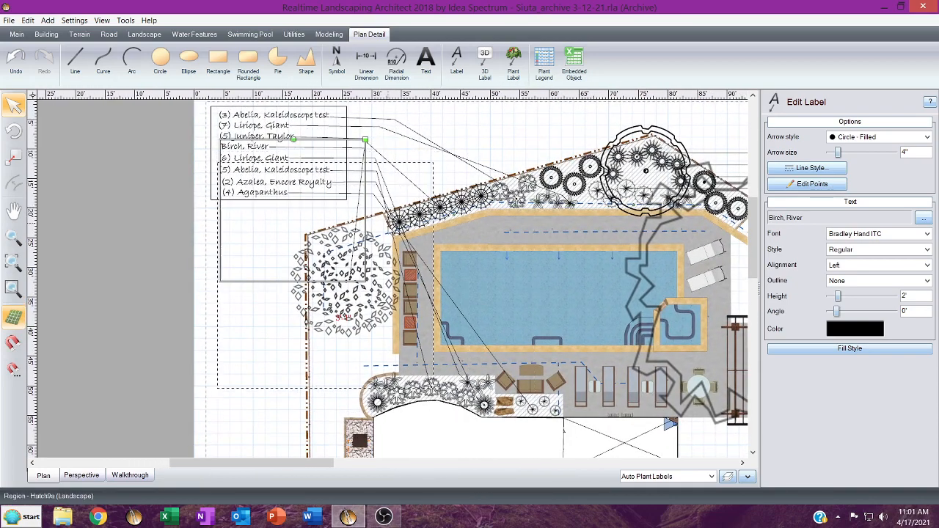
middle_click_drag(464, 170, 341, 219)
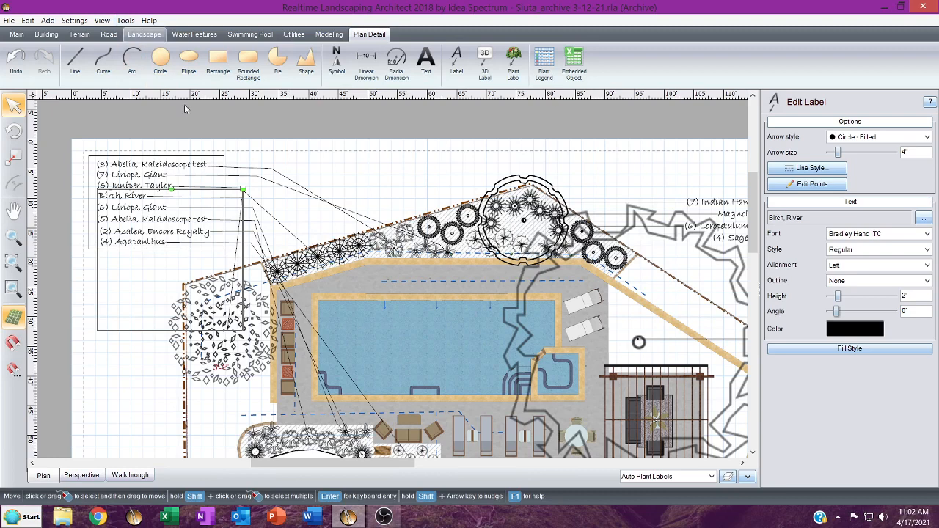
key("ctrl+a")
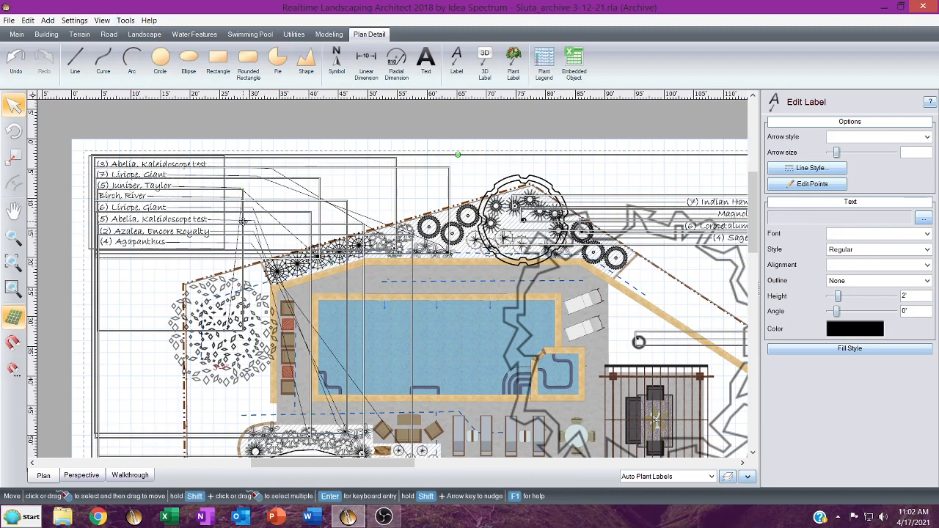
key("Delete")
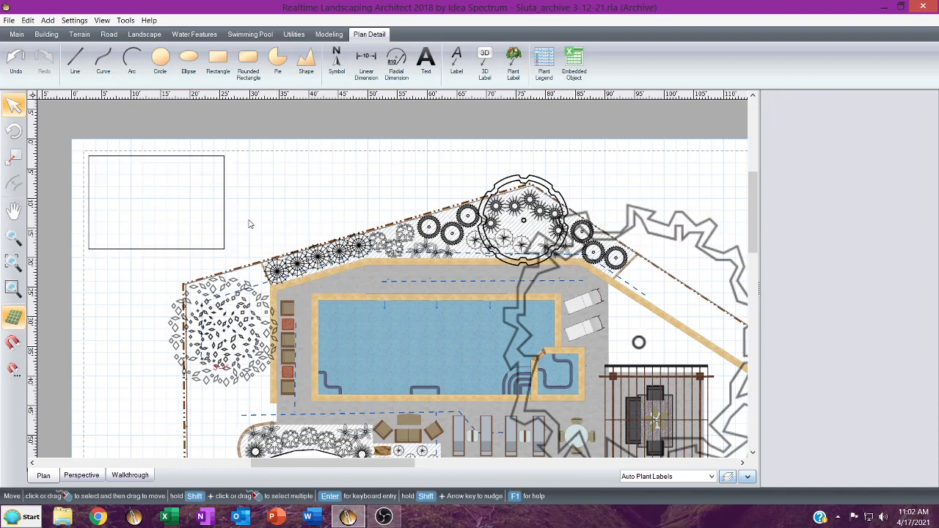
left_click(223, 220)
key("Delete")
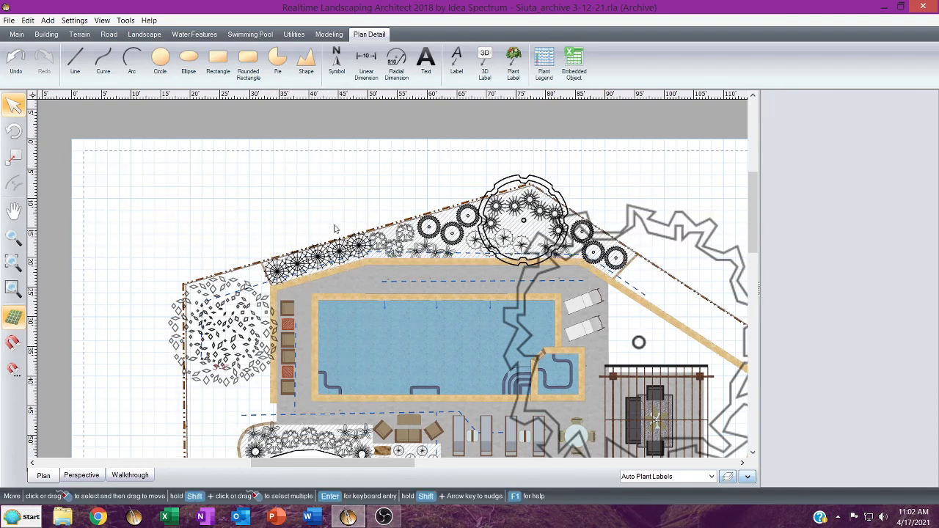
Place a Bottle Palm plant label northwest of the pool with a bent leader pointing at the middle juniper in the north bed.
scroll(326, 223, "up", 2)
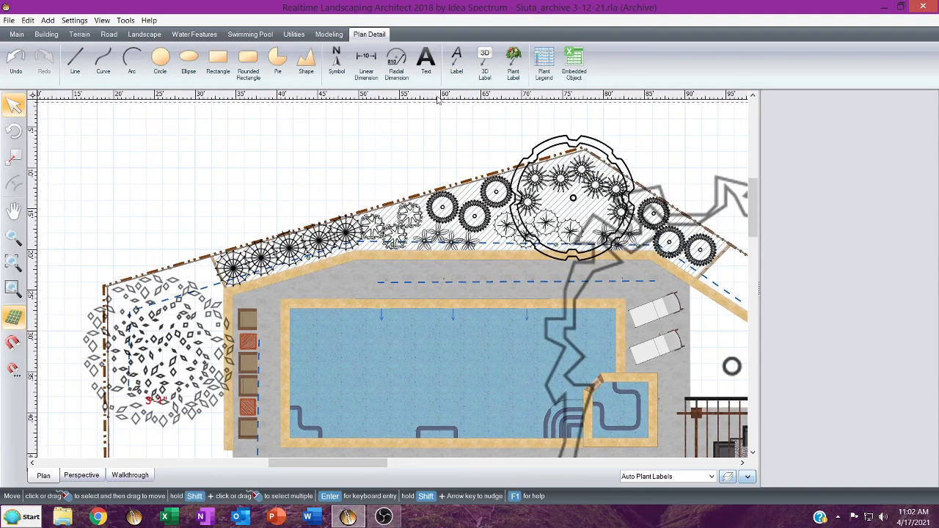
left_click(459, 66)
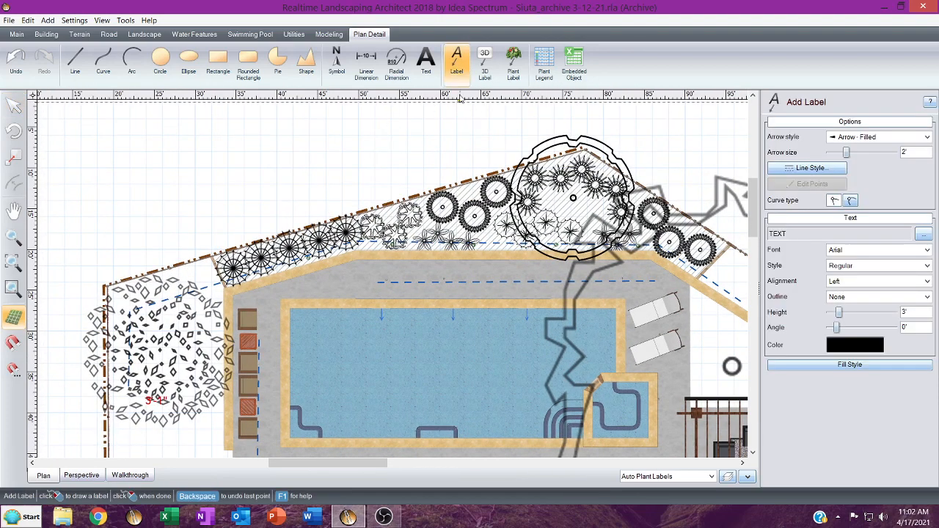
left_click(513, 63)
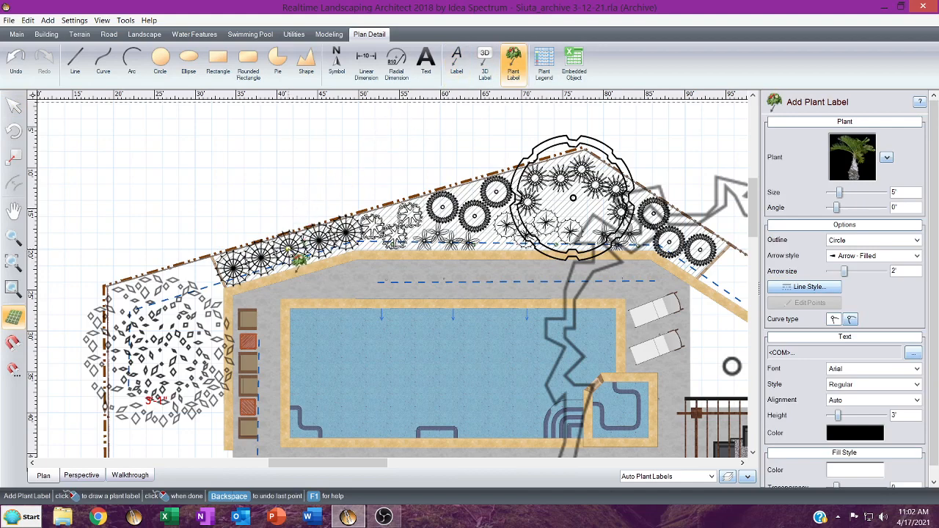
left_click(290, 251)
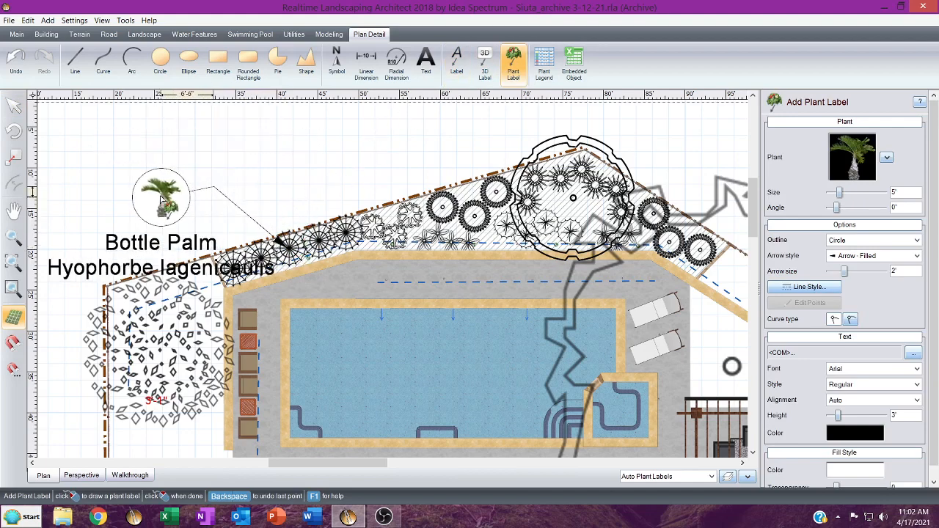
middle_click_drag(147, 178, 318, 170)
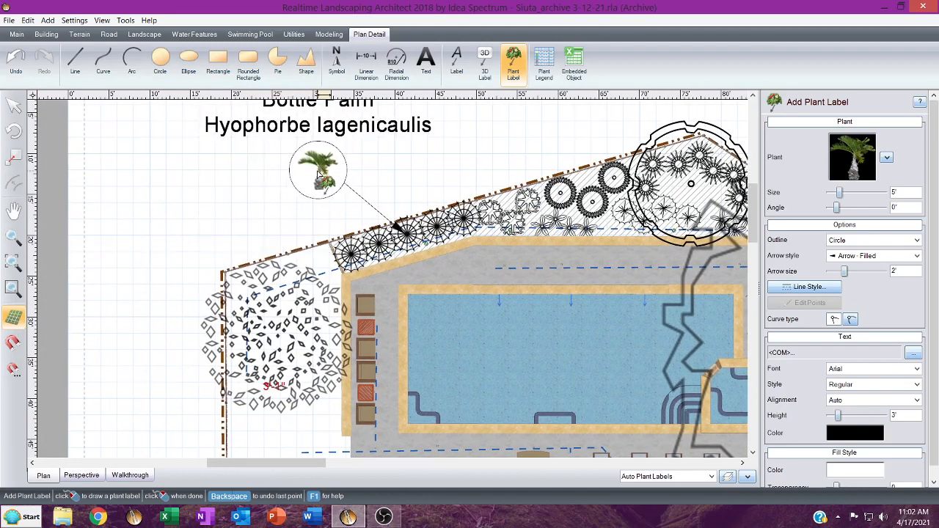
left_click(331, 173)
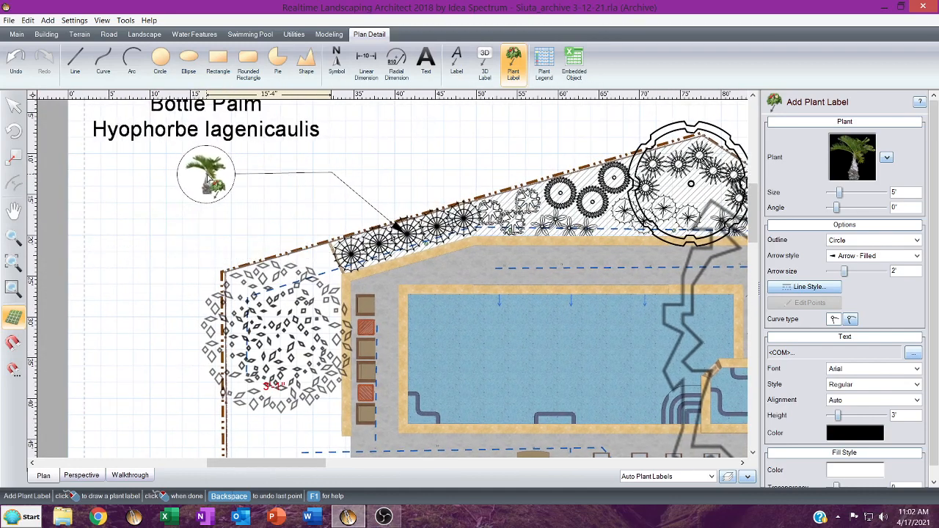
right_click(208, 174)
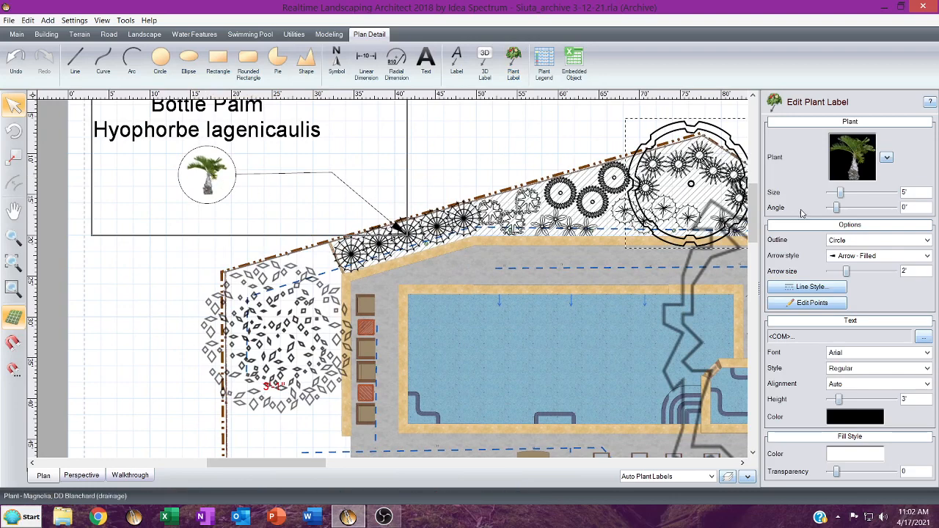
Replace the Bottle Palm label's plant with the UltraRes Italian Cypress, found through a plant search by common name.
middle_click_drag(291, 191, 286, 207)
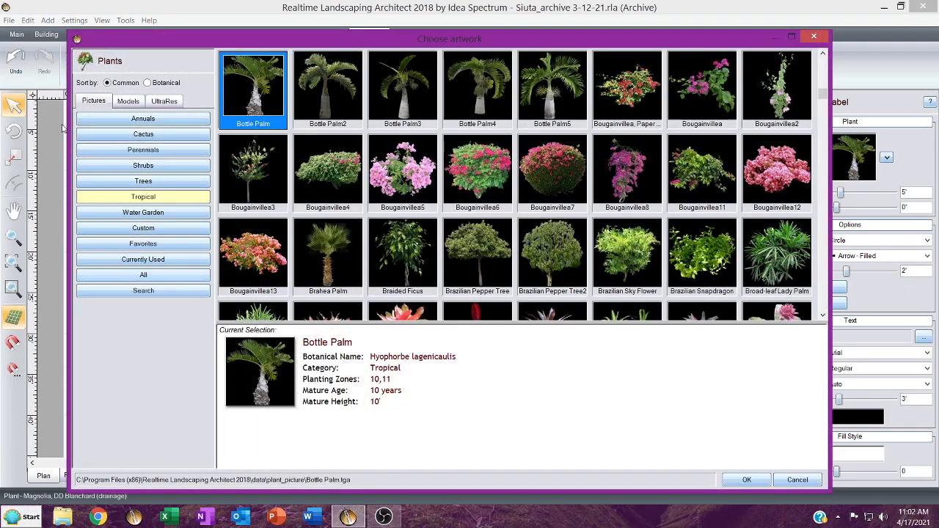
left_click(123, 103)
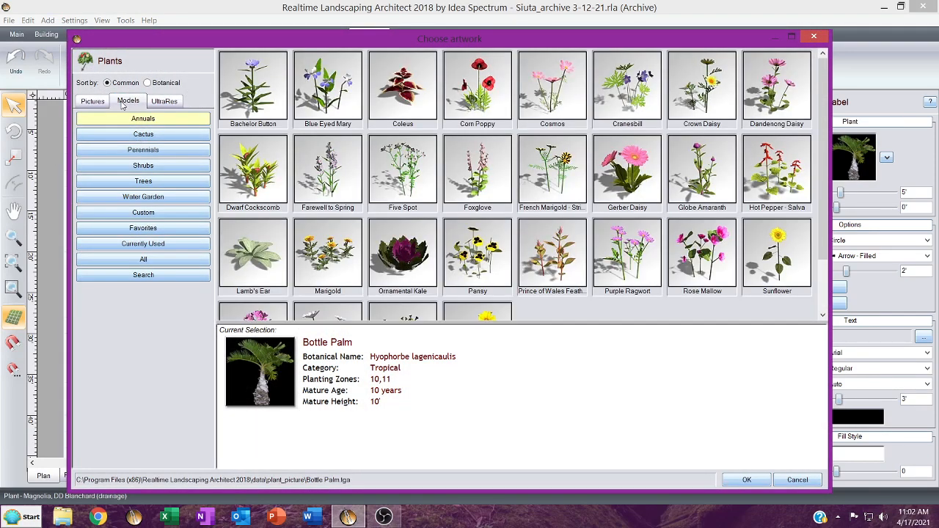
left_click(162, 102)
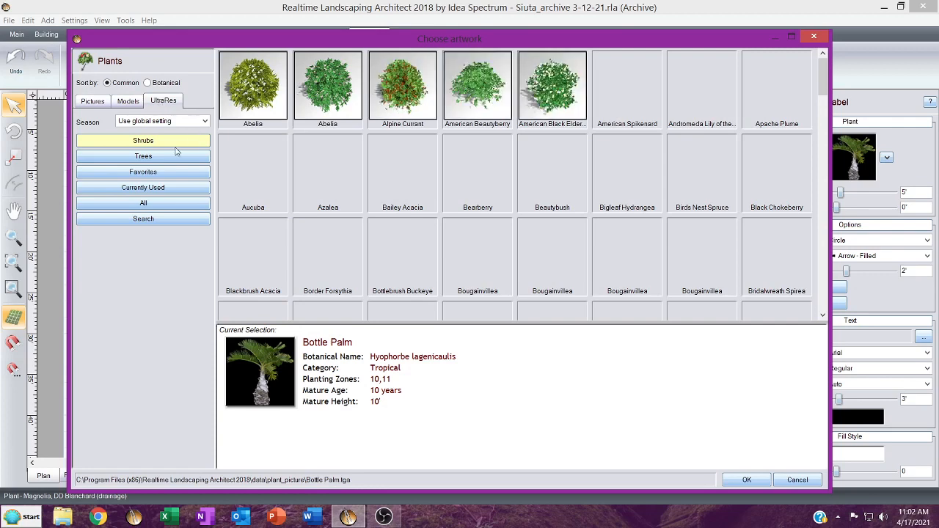
left_click(140, 220)
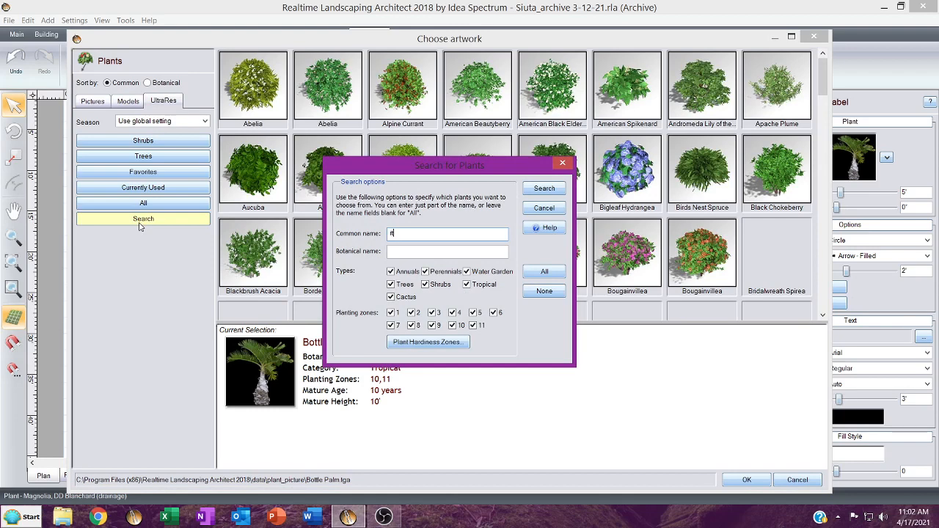
key("Return")
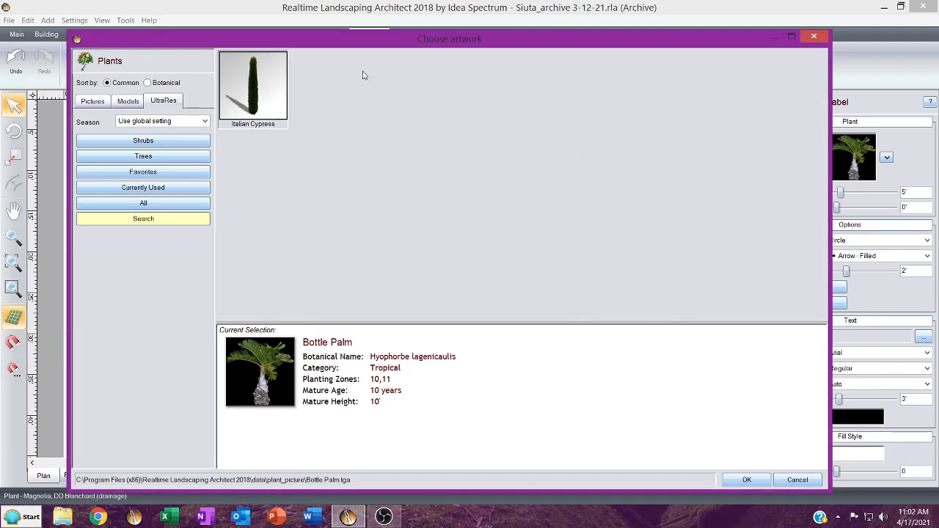
double_click(258, 91)
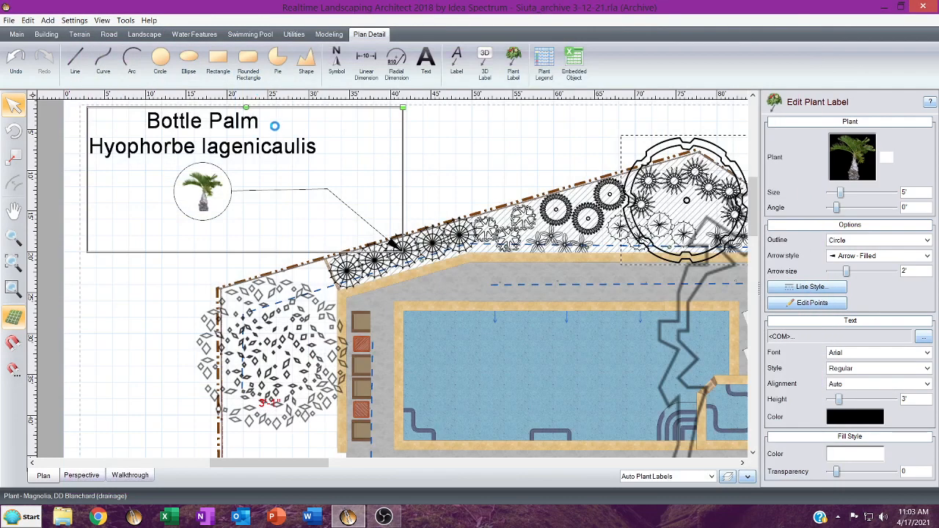
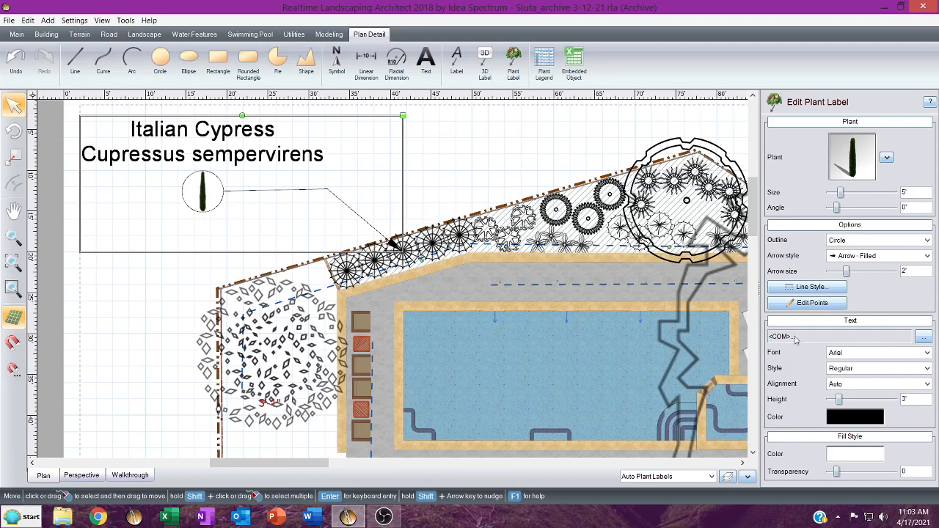
Replace the label's common and botanical name codes with the text "Juniper, Taylor".
left_click(924, 336)
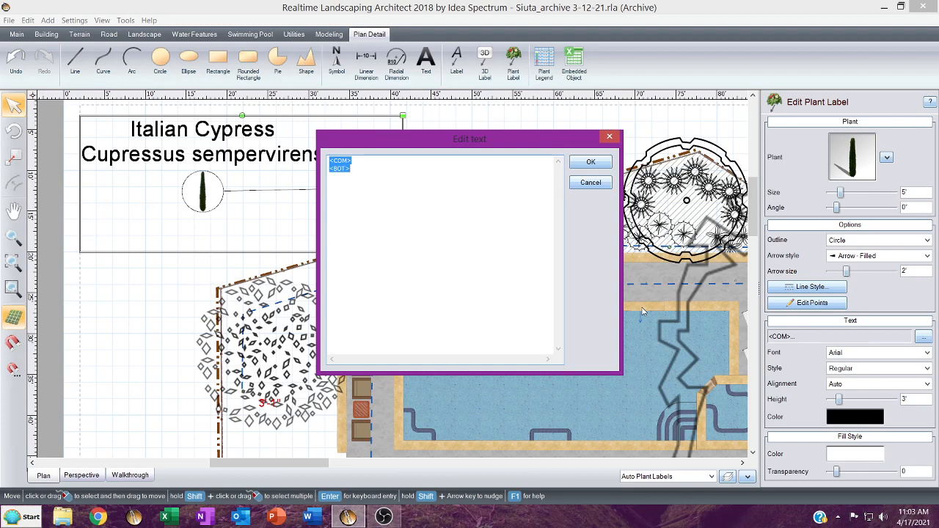
type("3")
type("uniper, Taylor")
left_click(596, 163)
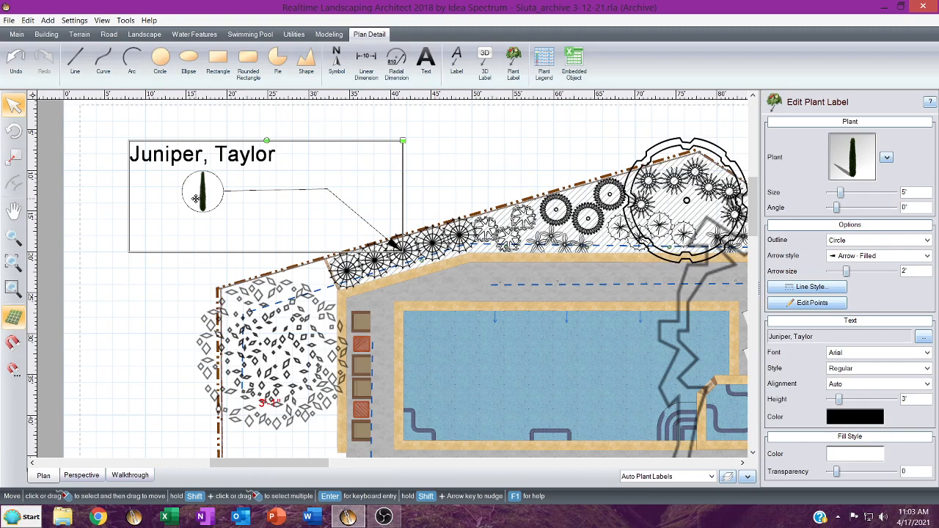
Try the None and Rectangle outlines around the juniper label's picture, and return the outline to Circle.
left_click(875, 242)
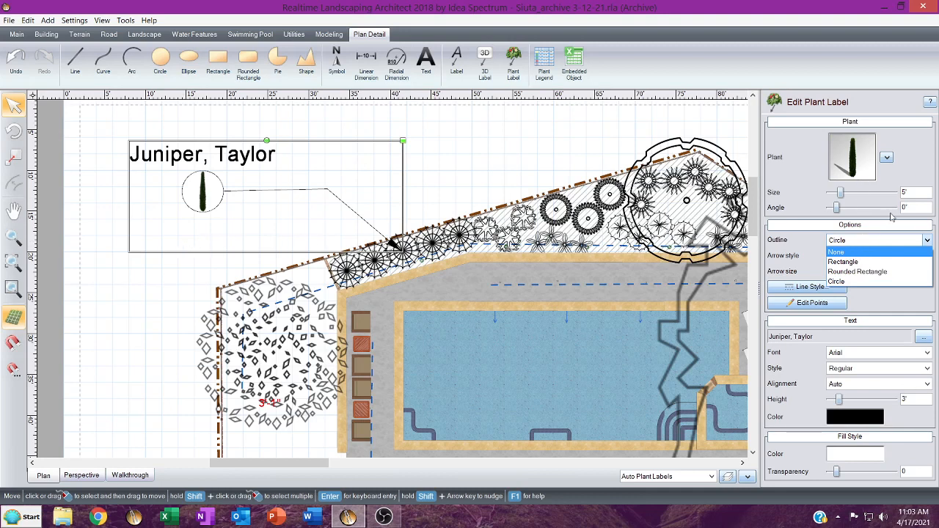
left_click(857, 253)
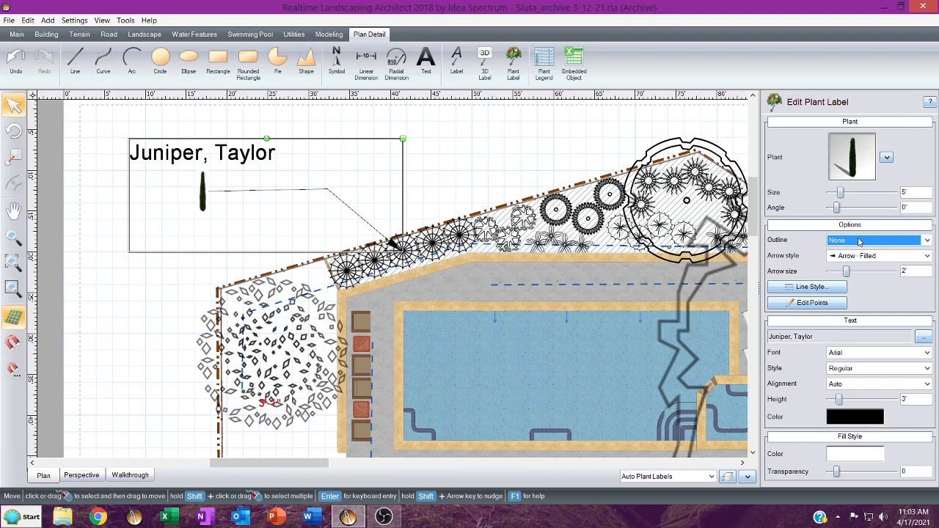
left_click(859, 242)
left_click(857, 263)
left_click(856, 242)
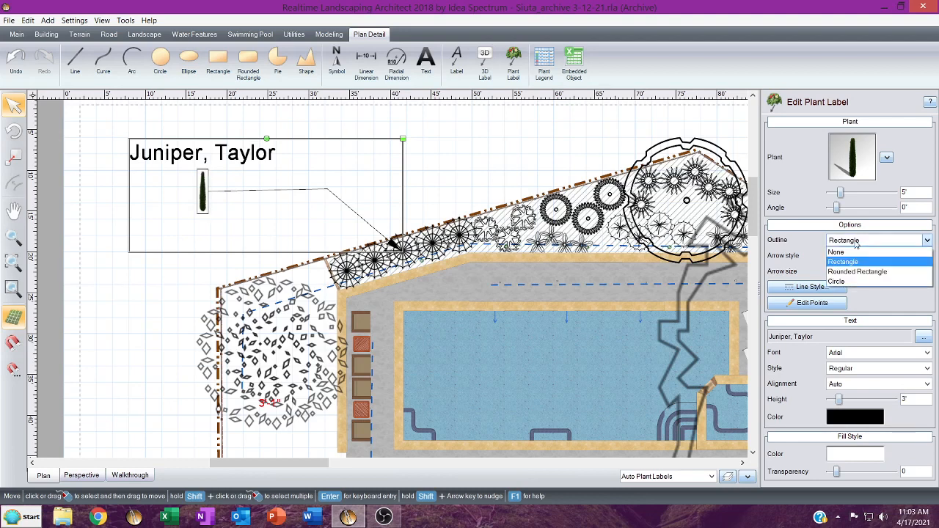
left_click(851, 281)
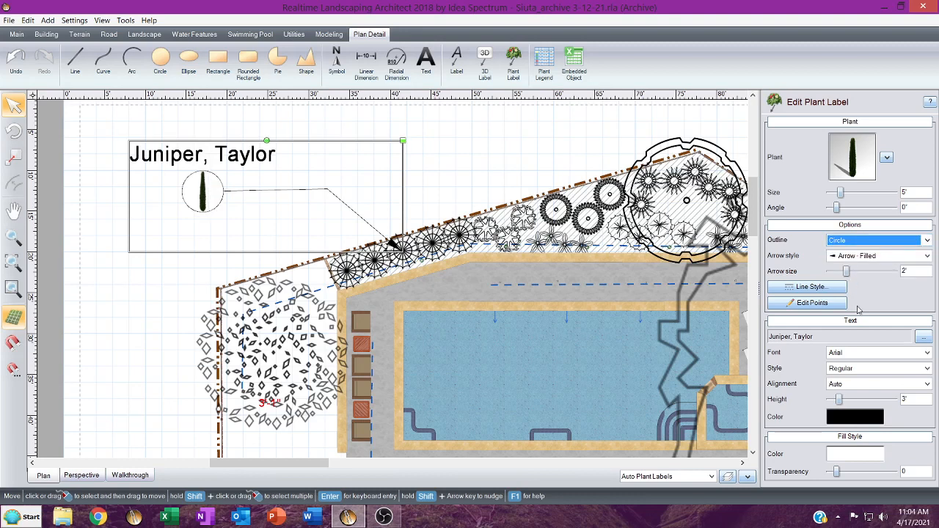
Set the juniper label's font to Arial Unicode MS and its fill to light blue (RGB 115, 115, 255).
left_click(850, 355)
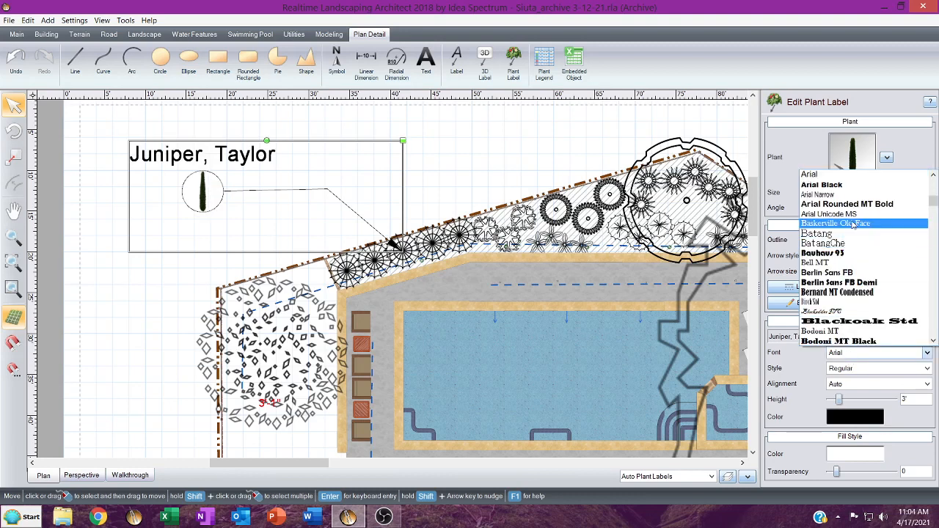
left_click(851, 214)
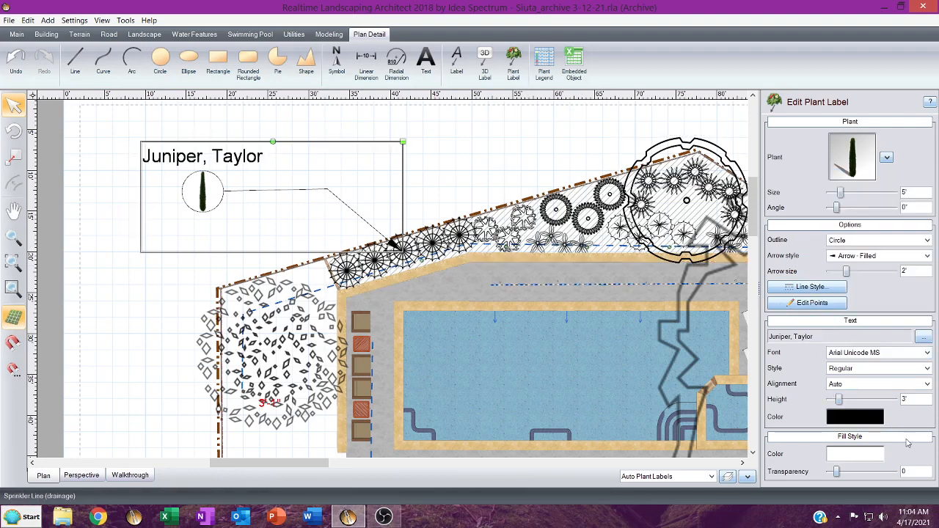
left_click(855, 455)
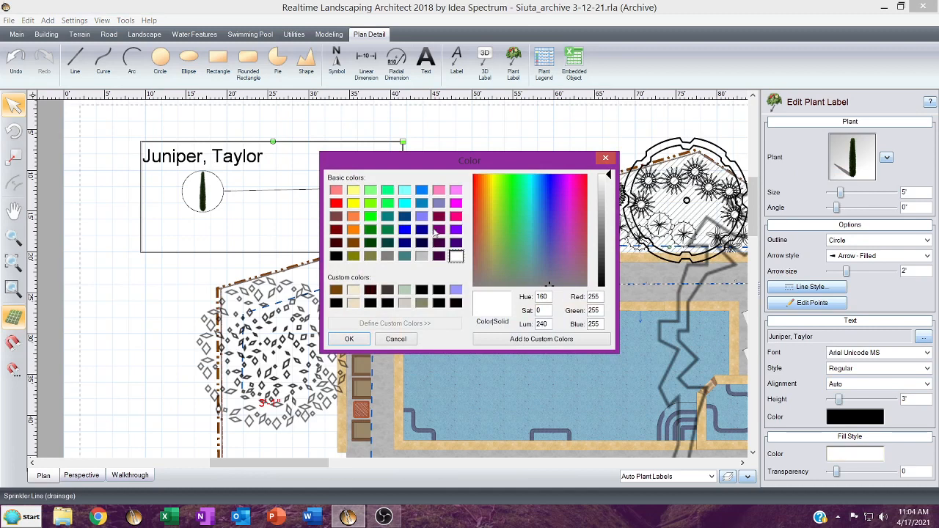
left_click(476, 205)
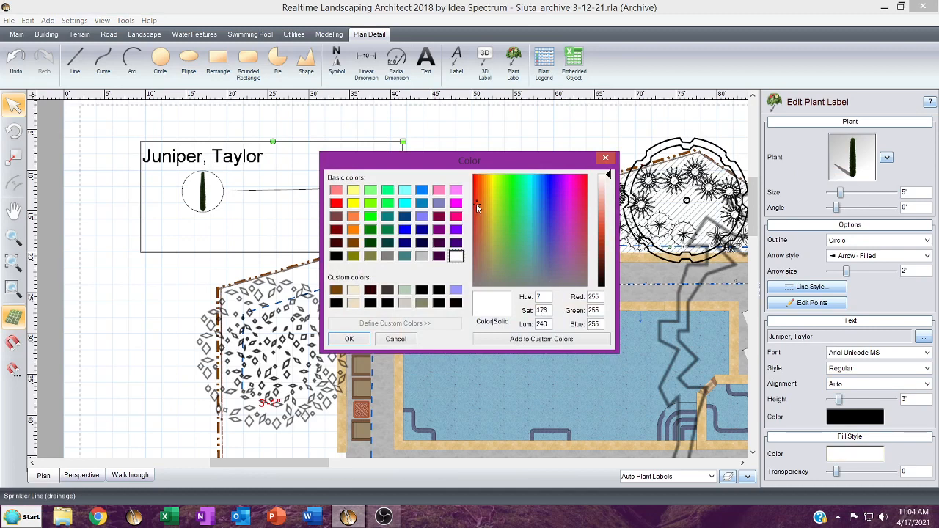
left_click(405, 229)
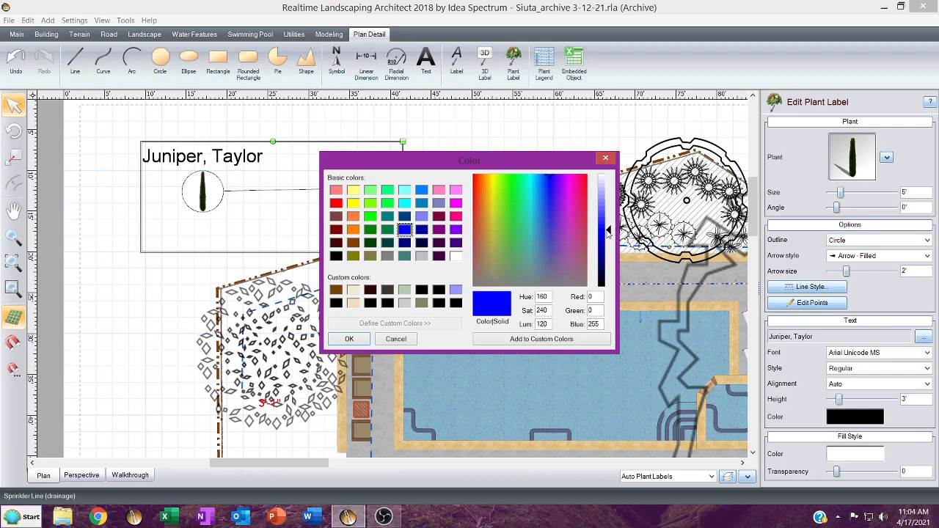
left_click_drag(608, 232, 611, 208)
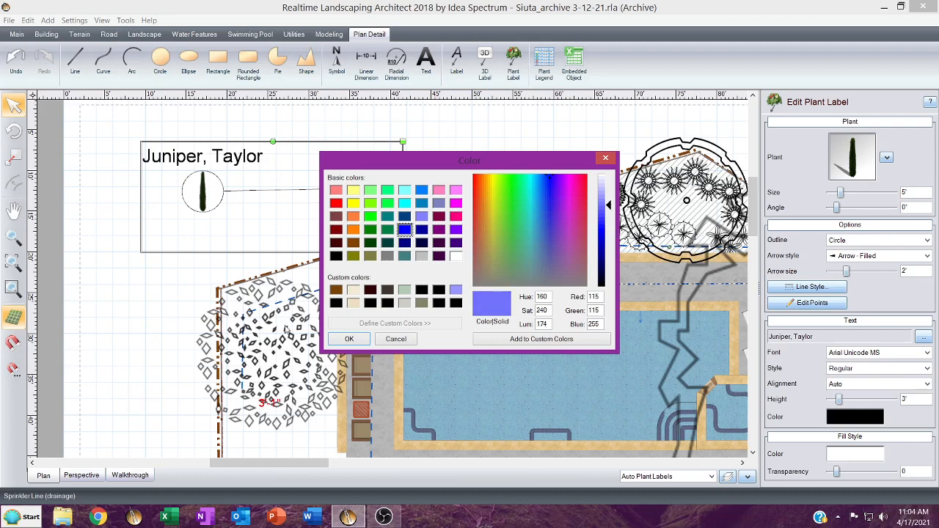
left_click(346, 340)
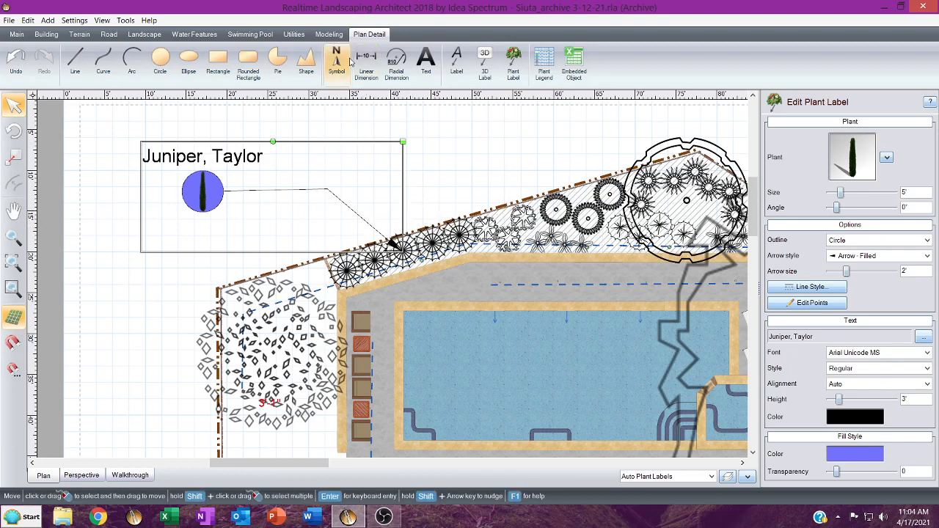
Try a plain arrow label with blank text in the empty area above the north bed.
left_click(456, 60)
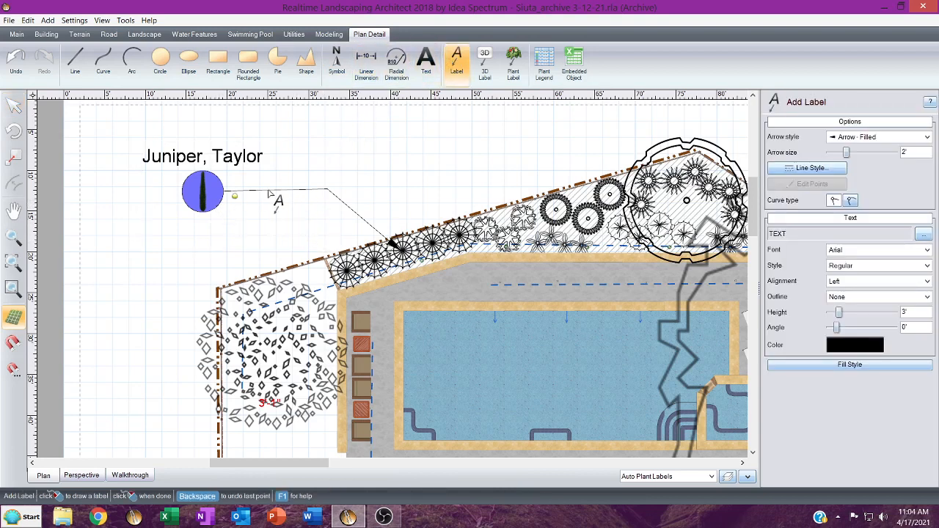
left_click(456, 154)
right_click(495, 173)
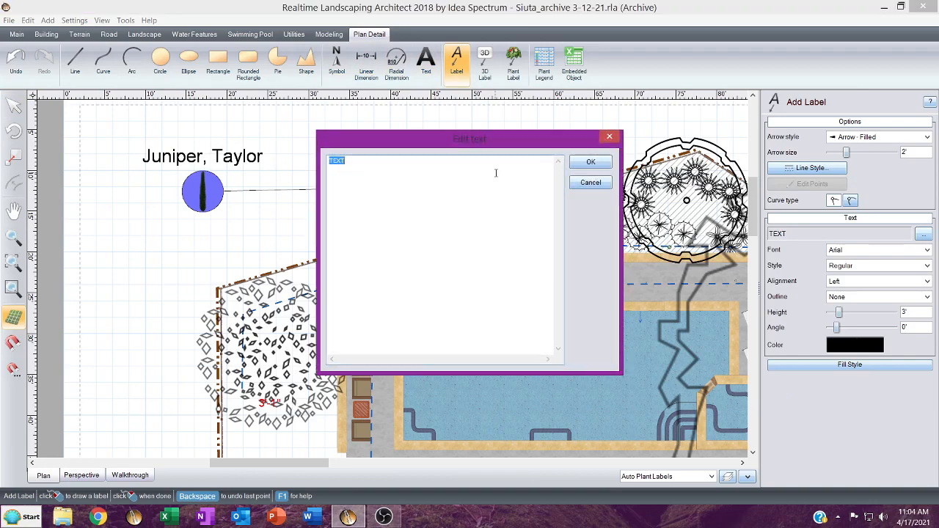
key("Delete")
left_click(590, 162)
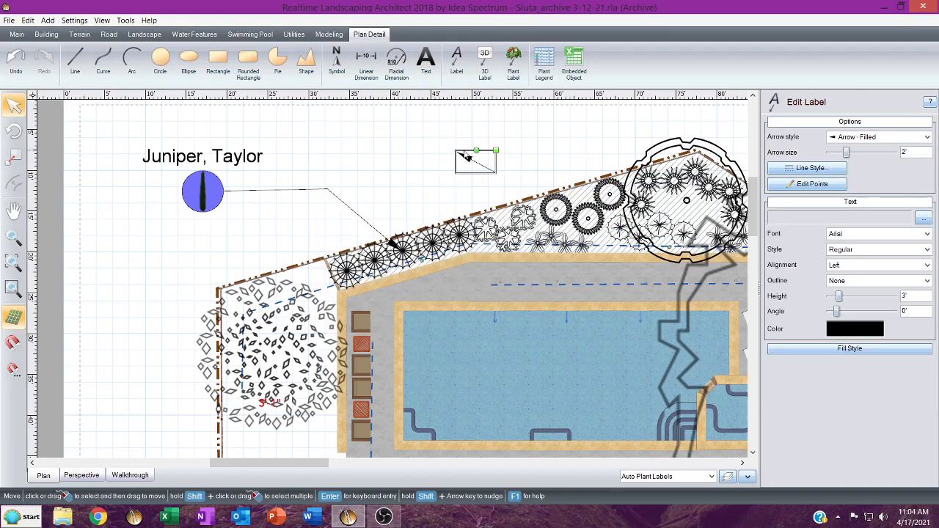
key("Escape")
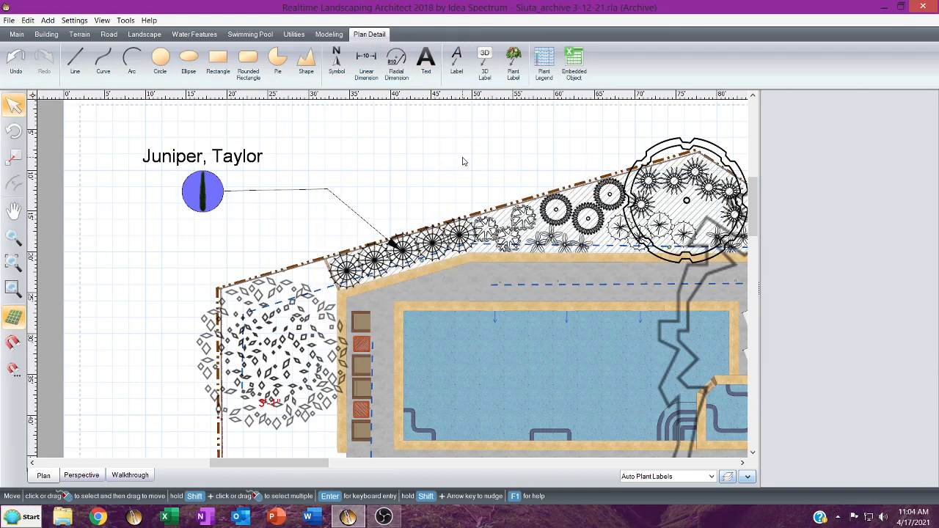
Add the plant quantity to the juniper label so its text reads "Juniper, Taylor (5)".
left_click(236, 159)
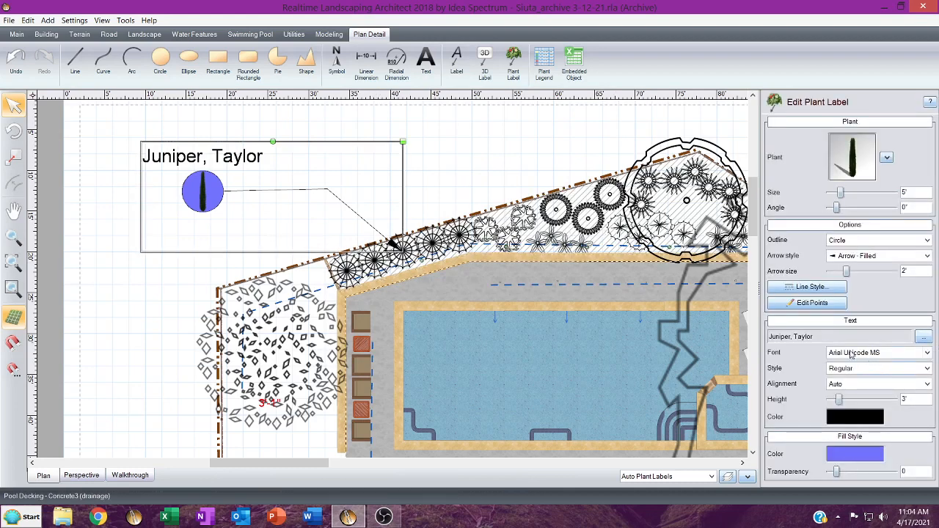
left_click(923, 336)
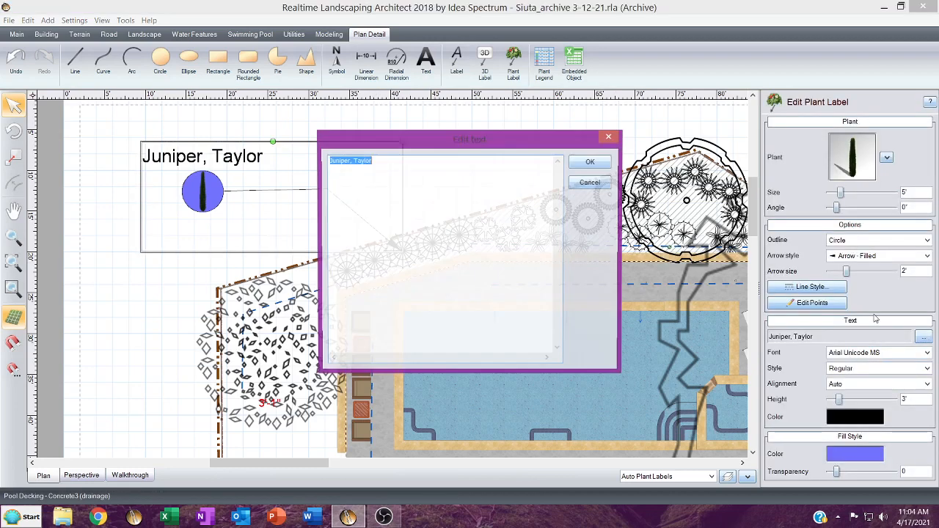
left_click(395, 162)
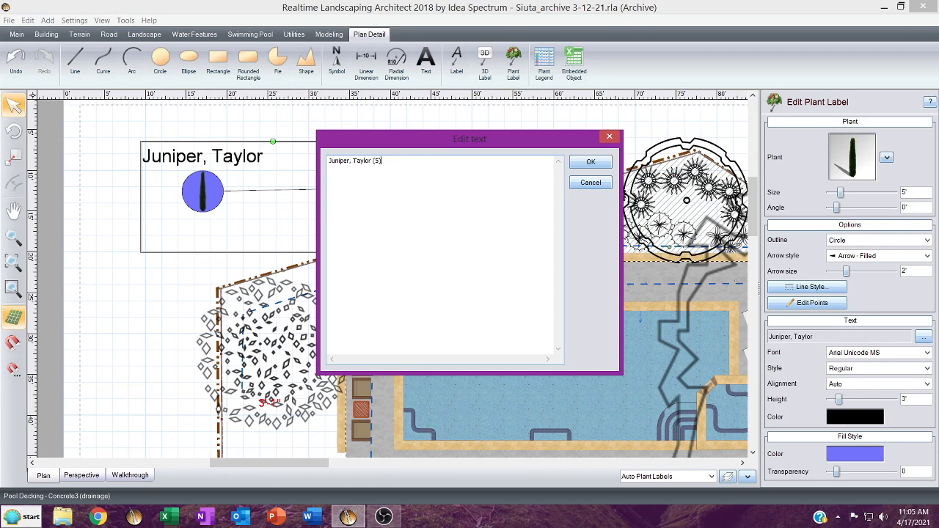
left_click(591, 161)
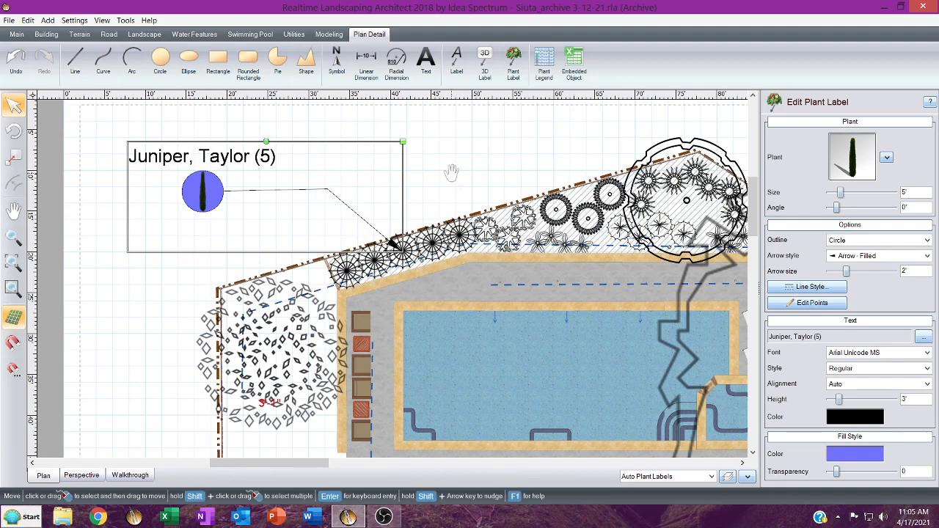
Place a Bottle Palm plant label above the north bed with a bent leader pointing at the low spiky plants midway along the bed.
left_click_drag(451, 172, 291, 185)
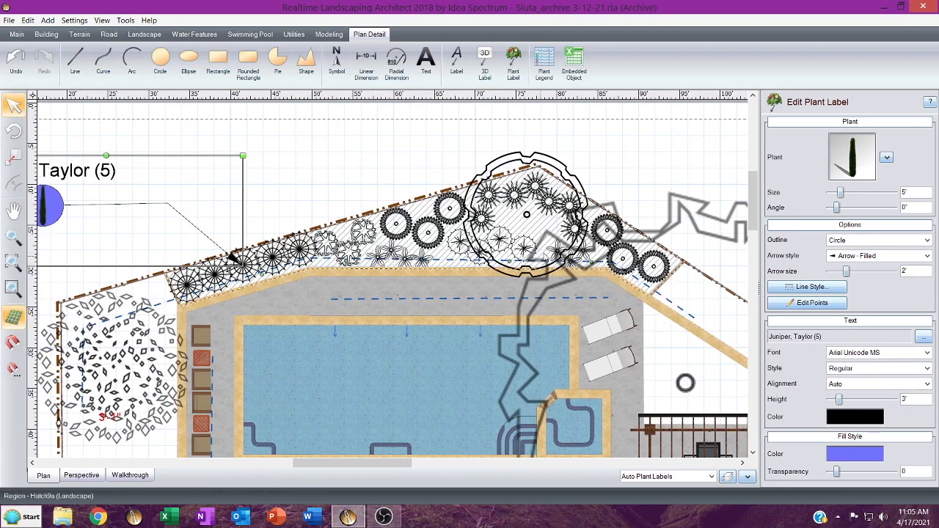
middle_click_drag(521, 300, 580, 129)
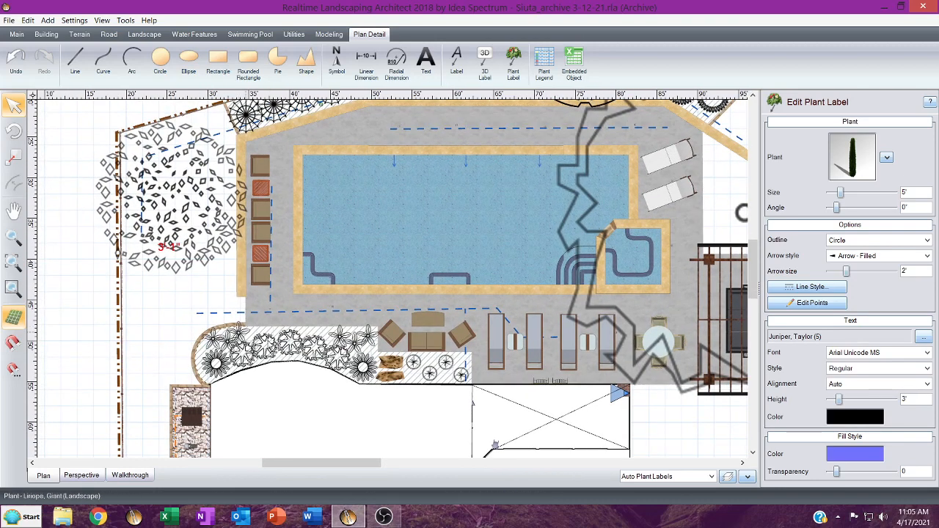
scroll(407, 220, "up", 3)
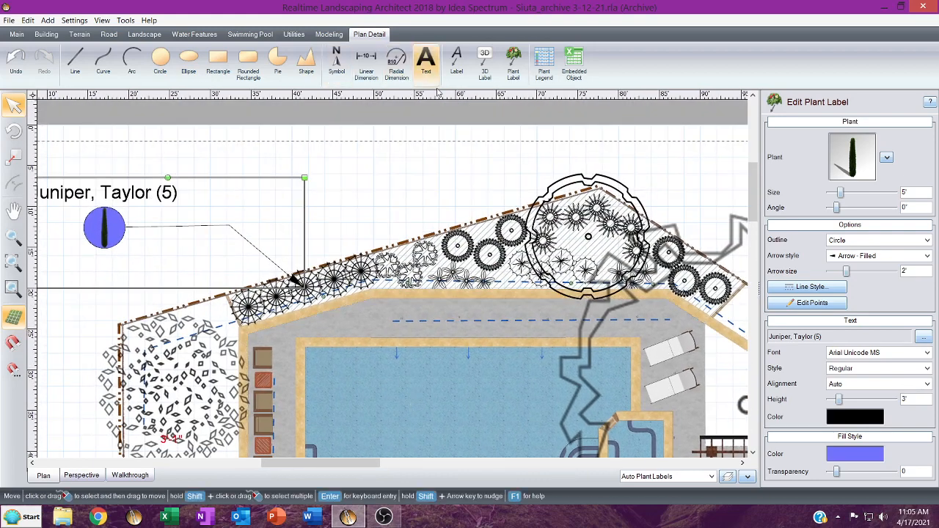
left_click(514, 65)
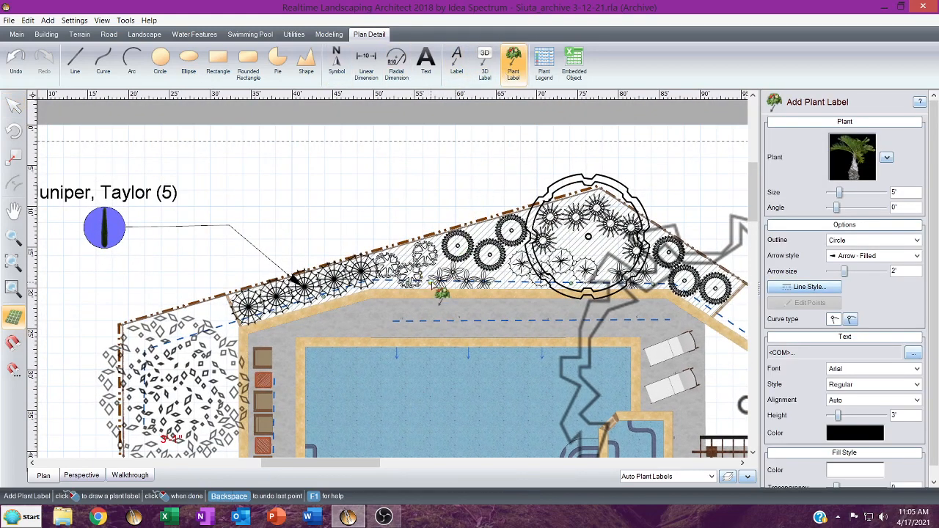
left_click(438, 280)
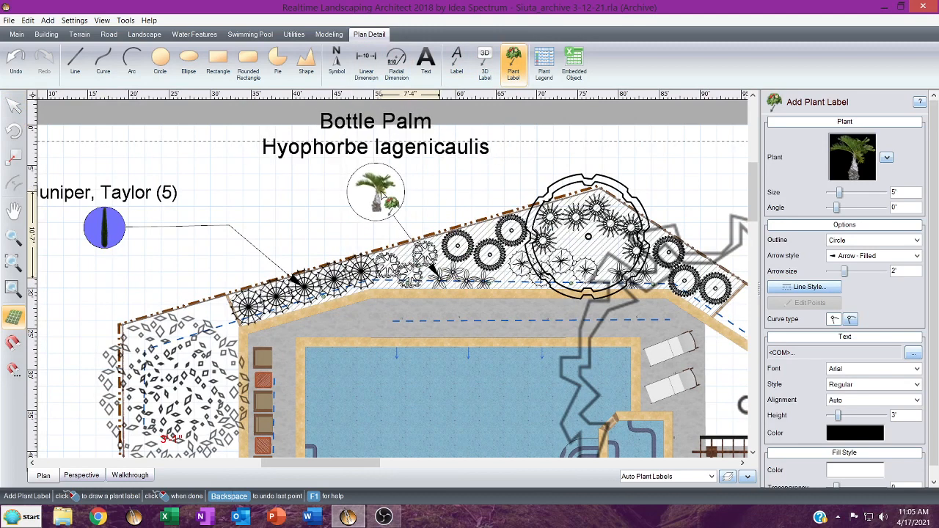
left_click(380, 192)
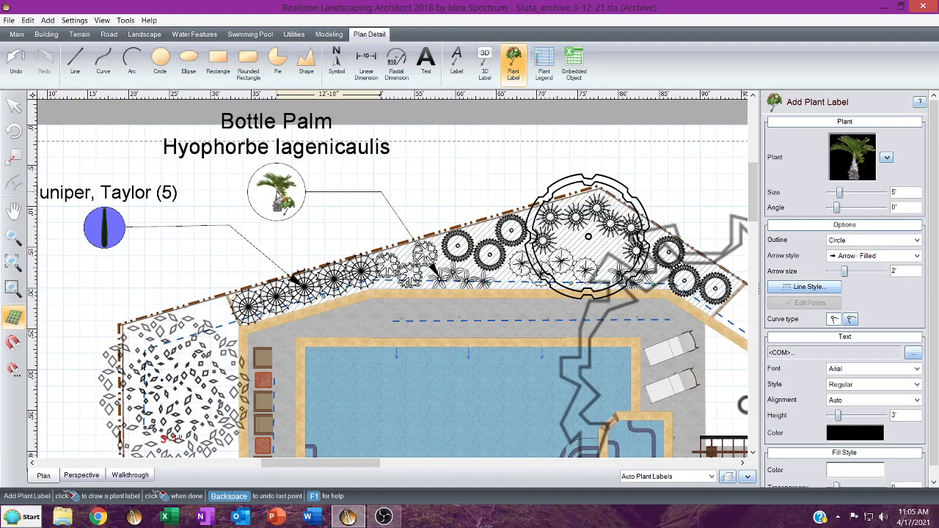
right_click(276, 191)
Change the Bottle Palm label's plant to the custom model Liriope, Giant.
left_click(836, 152)
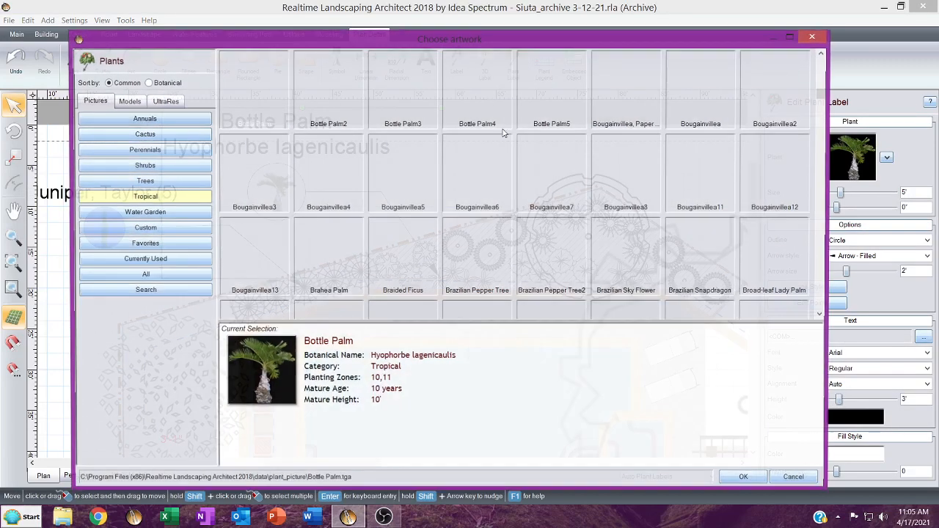
left_click(131, 102)
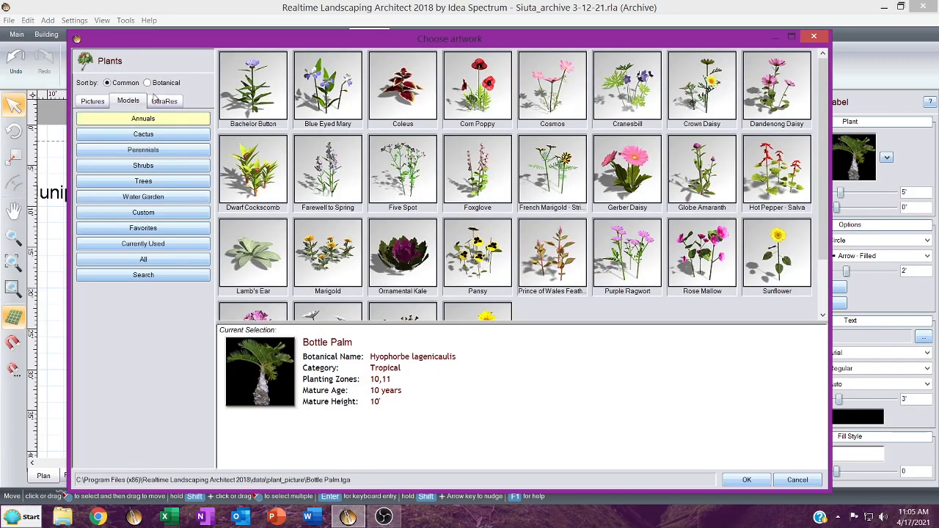
left_click(153, 212)
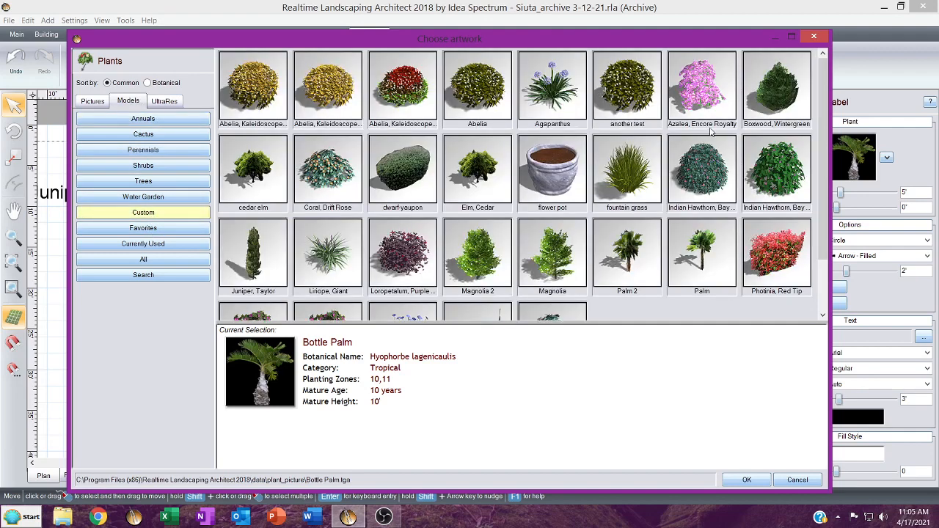
scroll(558, 185, "down", 1)
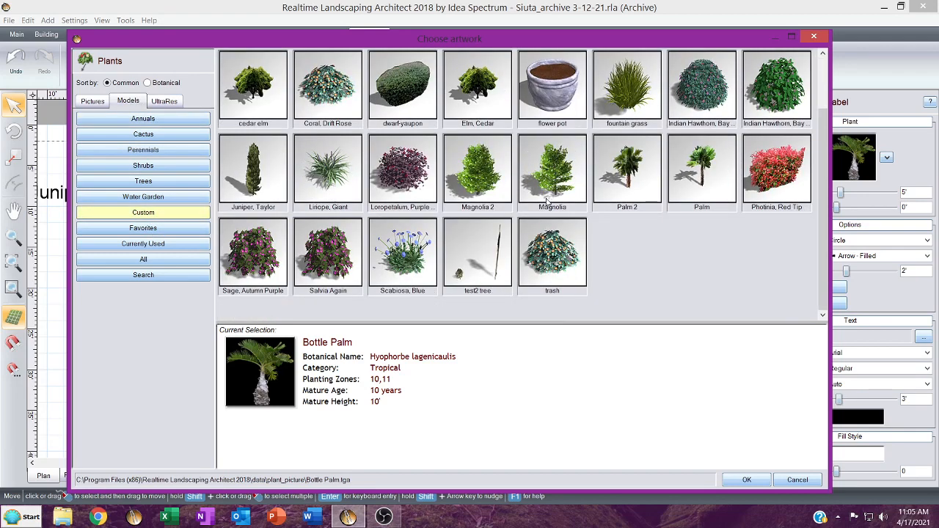
double_click(328, 170)
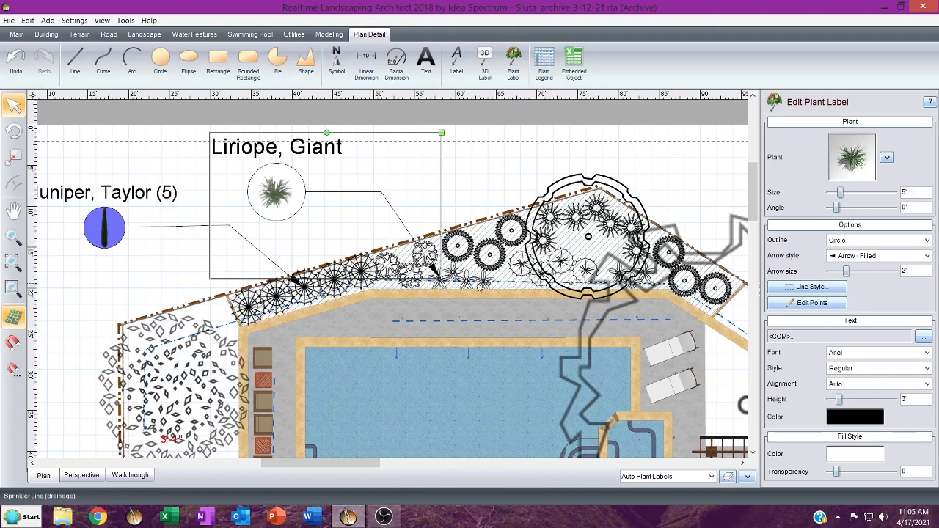
Set the common name of a Liriope plant along the north bed's pool-side edge to "Liriope, Giant (3)".
left_click(467, 284)
left_click(466, 285)
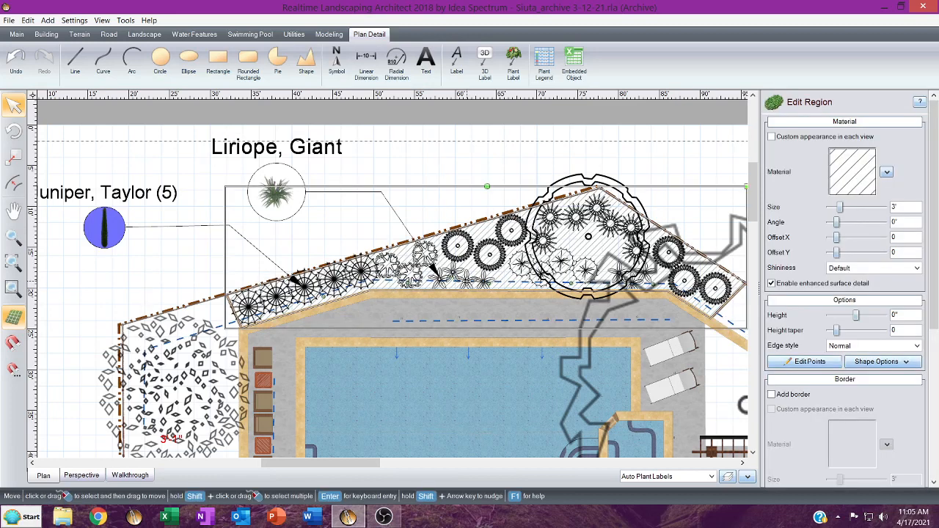
left_click(467, 281)
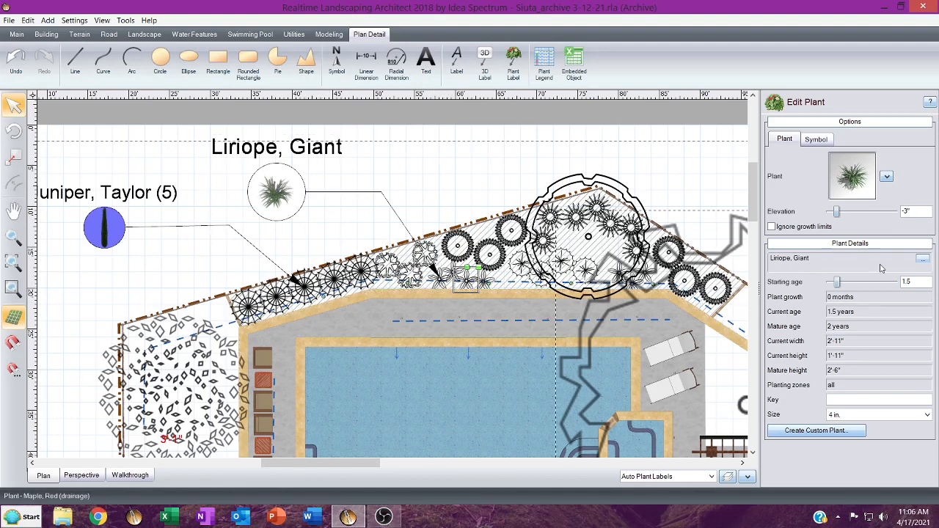
left_click(922, 260)
left_click(466, 233)
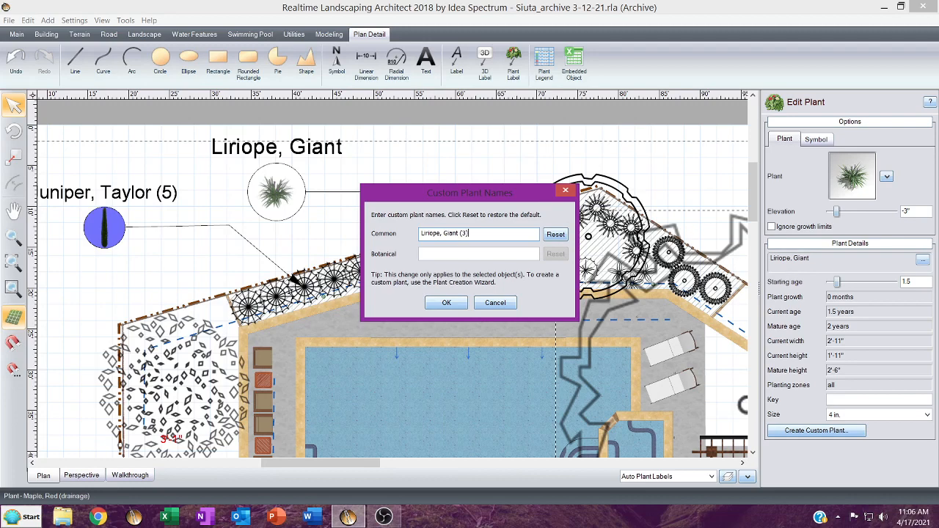
left_click(449, 303)
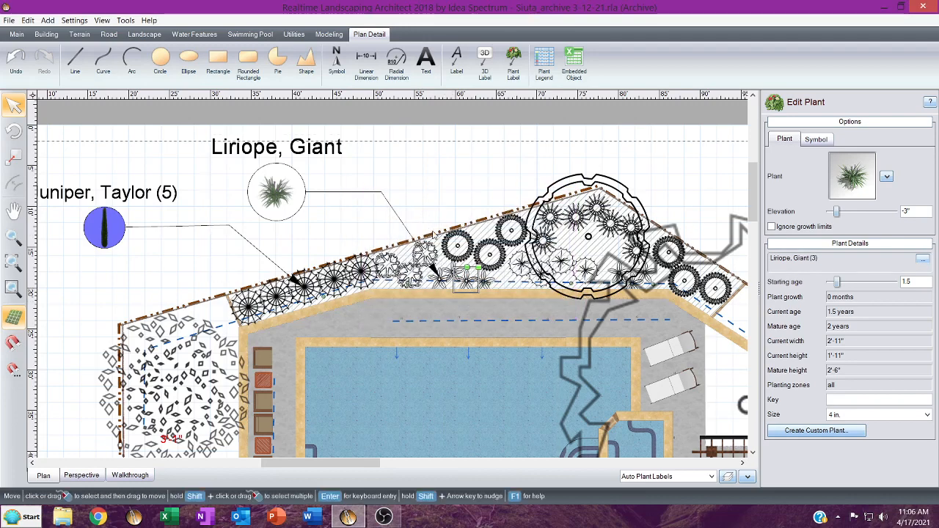
Remove the quantity from the selected Liriope plant's custom common name so it reads "Liriope, Giant".
left_click(922, 259)
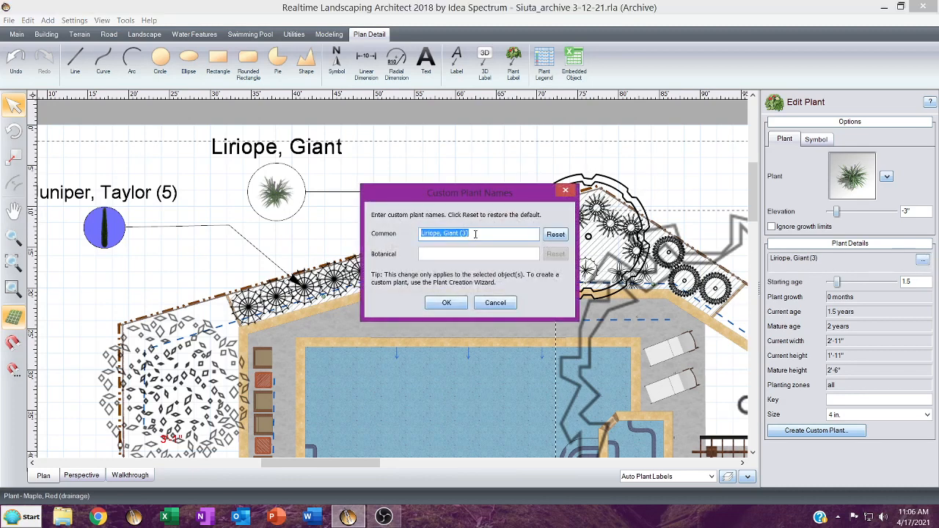
left_click(475, 233)
key("BackSpace")
key("BackSpace")
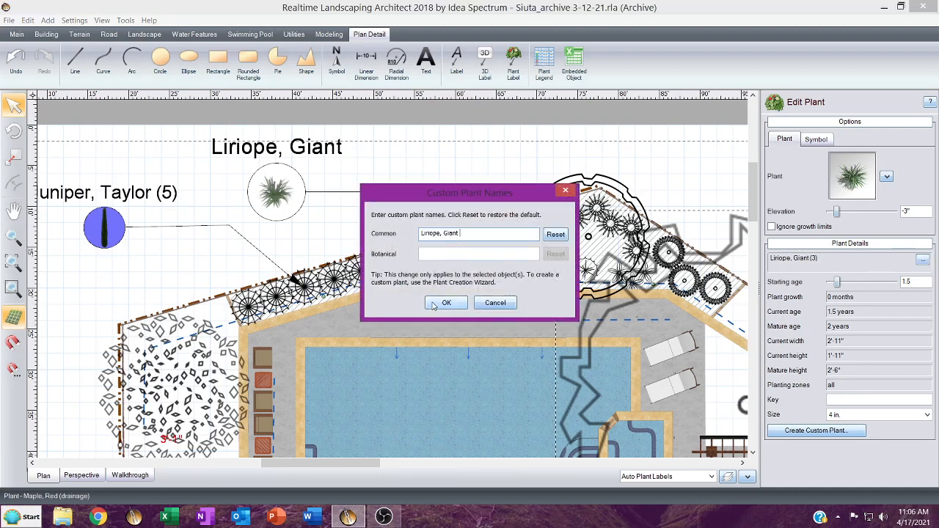
left_click(446, 302)
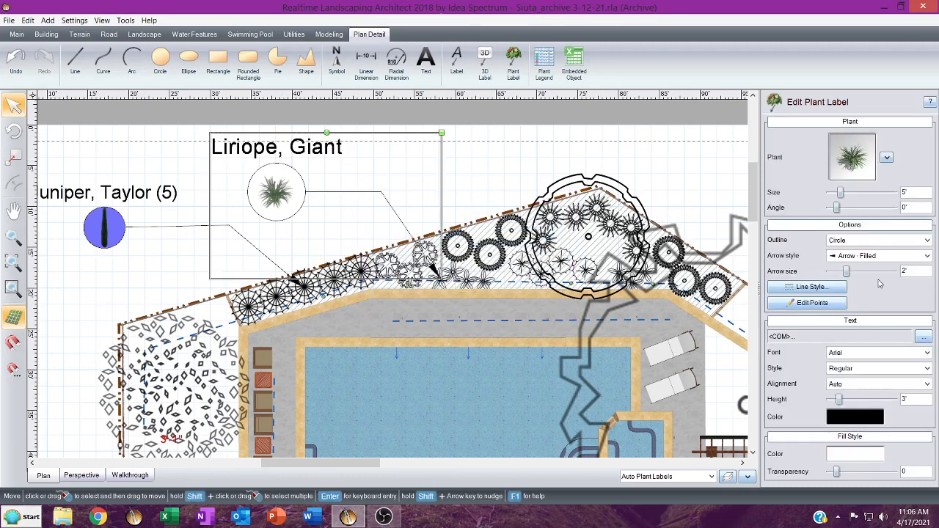
Replace the Liriope picture label's text with "Liriope, Giant (4)".
left_click(924, 337)
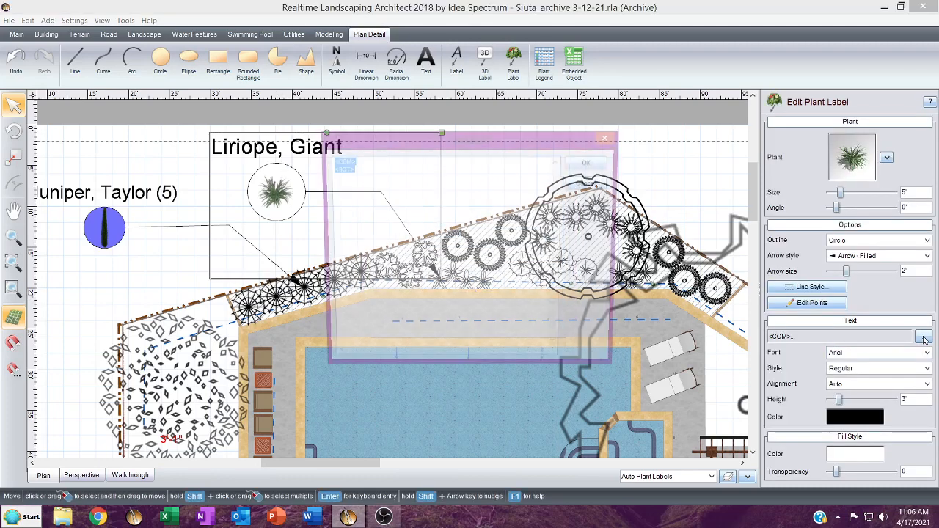
type("Liriope, Gi")
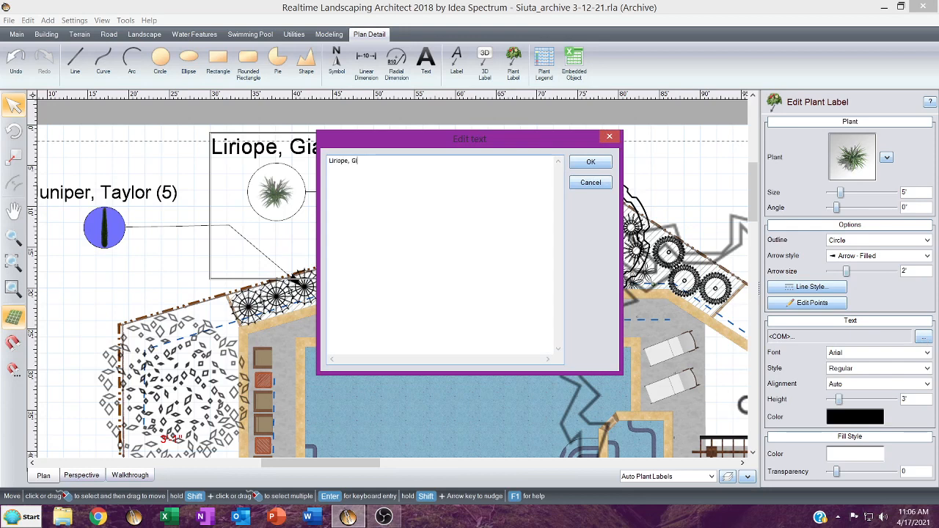
type("ant (4")
left_click(595, 163)
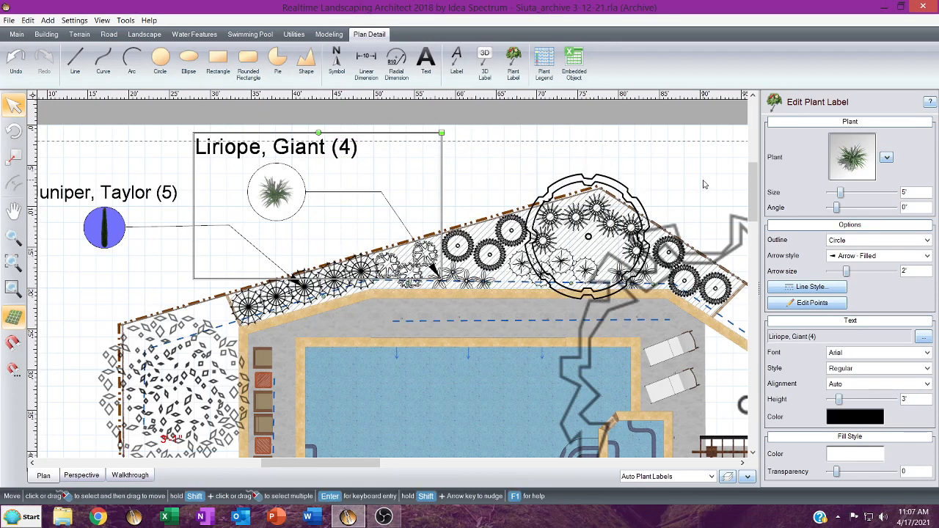
Examine the details of the plants in the north bed, including the low plants beneath the large tree symbol.
scroll(710, 201, "down", 5)
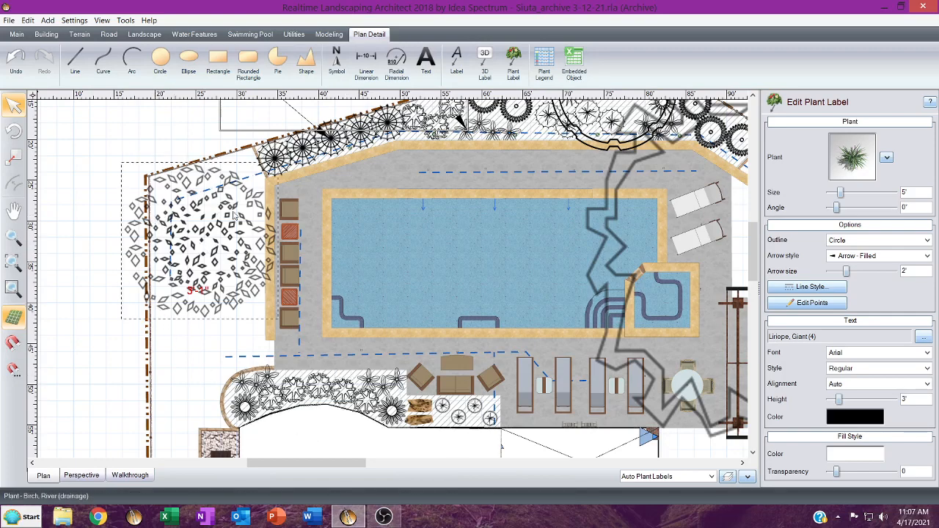
middle_click_drag(361, 205, 338, 274)
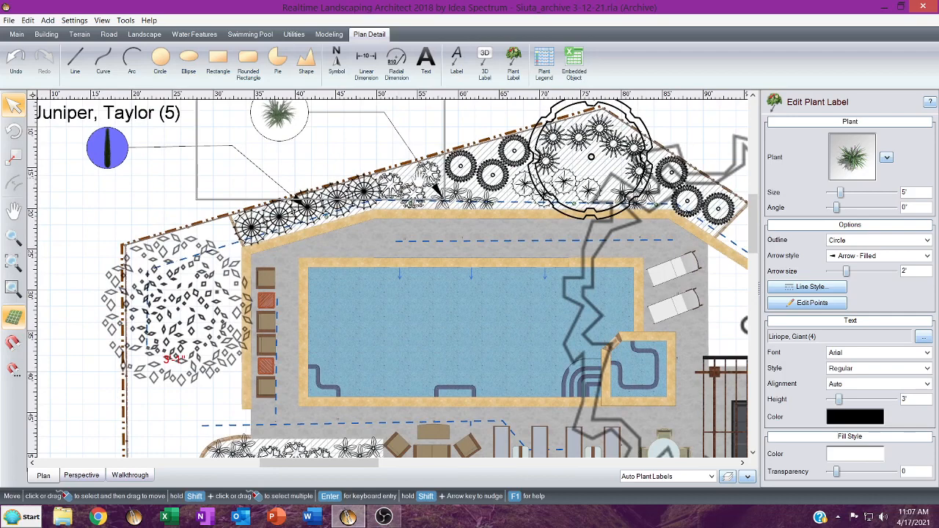
middle_click_drag(420, 180, 363, 253)
left_click(438, 242)
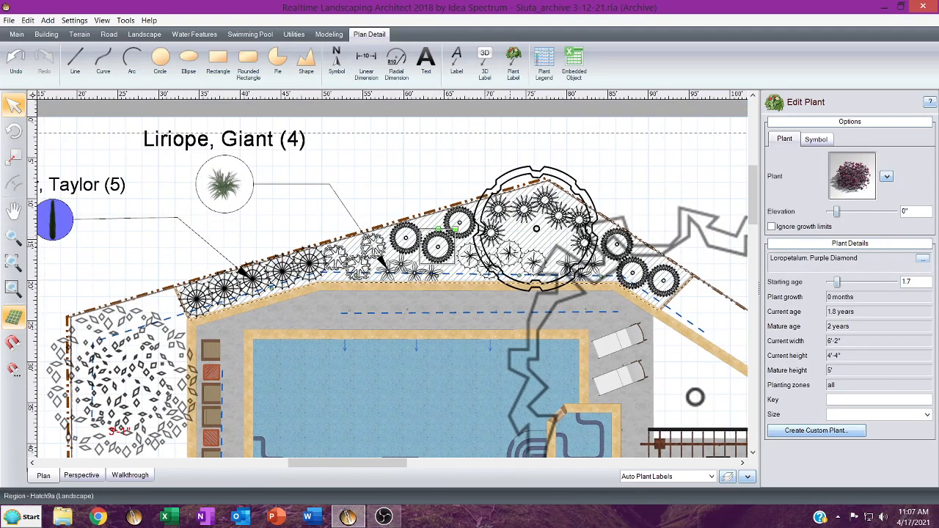
left_click(510, 245)
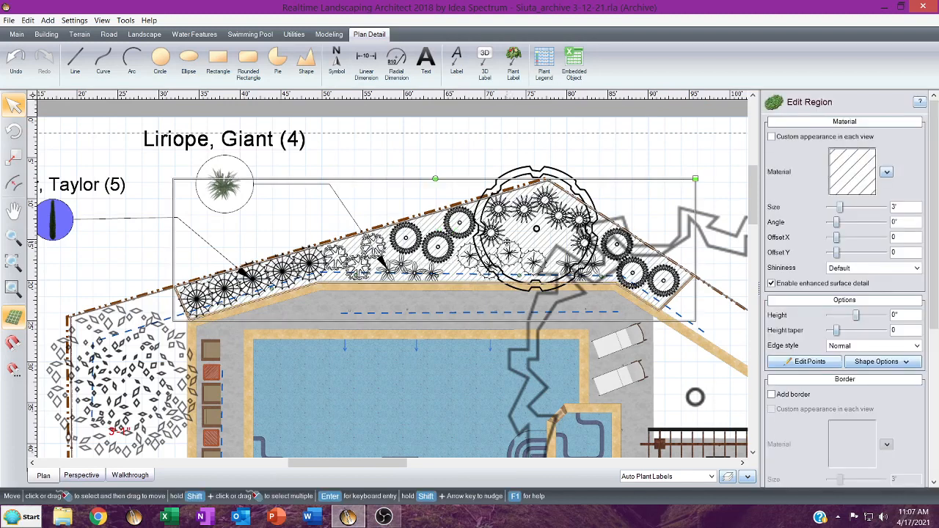
left_click(508, 253)
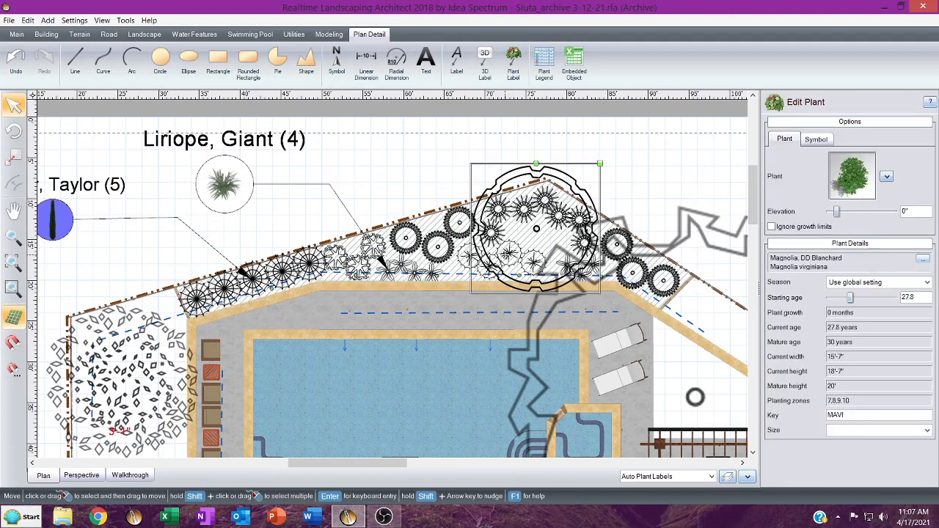
left_click(507, 254)
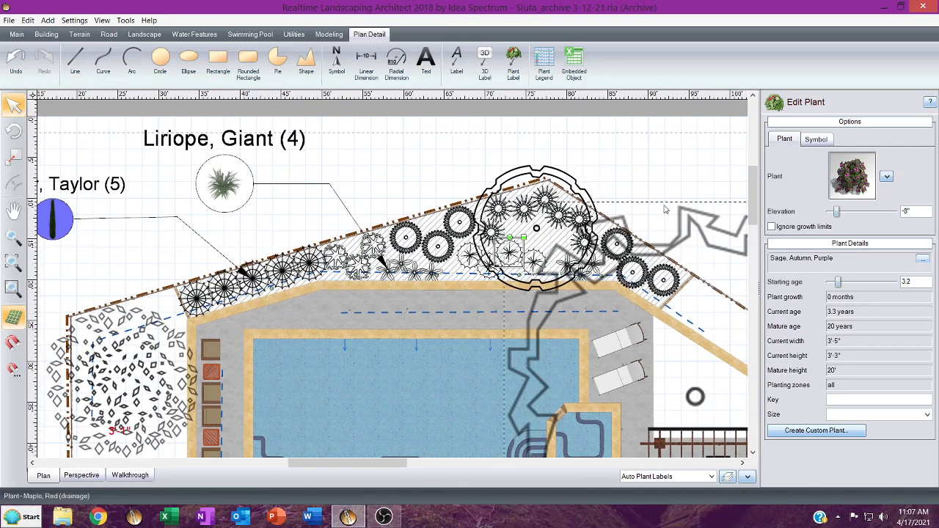
Delete the Liriope and juniper picture labels above the north bed.
middle_click_drag(397, 180, 539, 216)
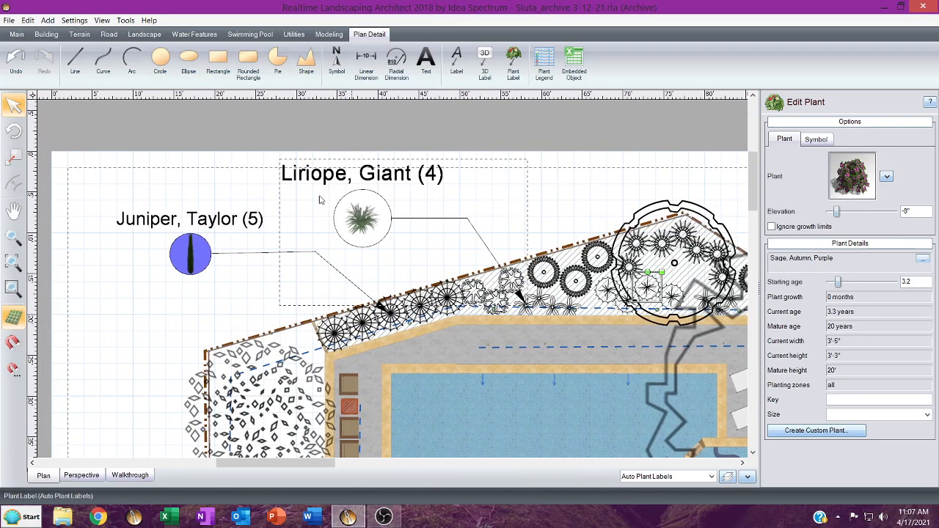
left_click(369, 211)
key("Delete")
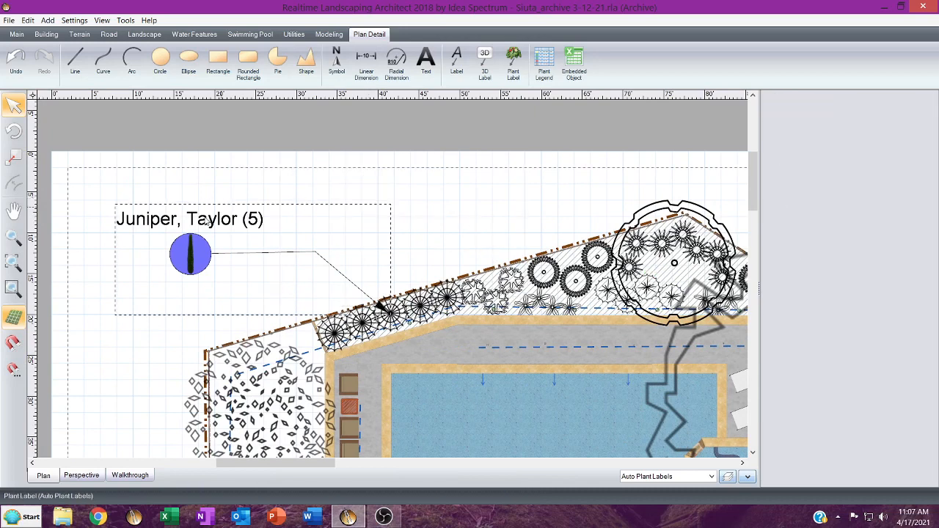
left_click(200, 244)
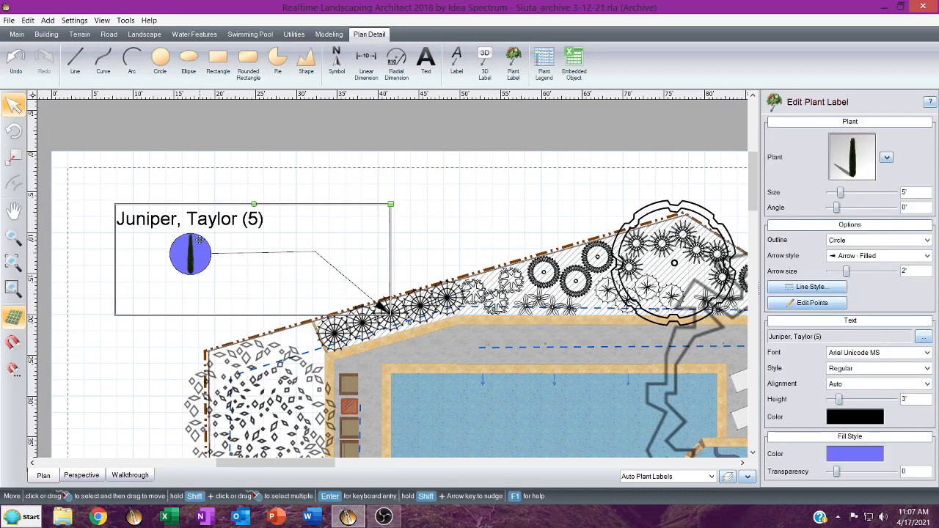
key("Delete")
Place a text label reading "Juniper, Tayloer" above the north bed, with a bent filled-arrow leader pointing at the middle juniper.
left_click(458, 65)
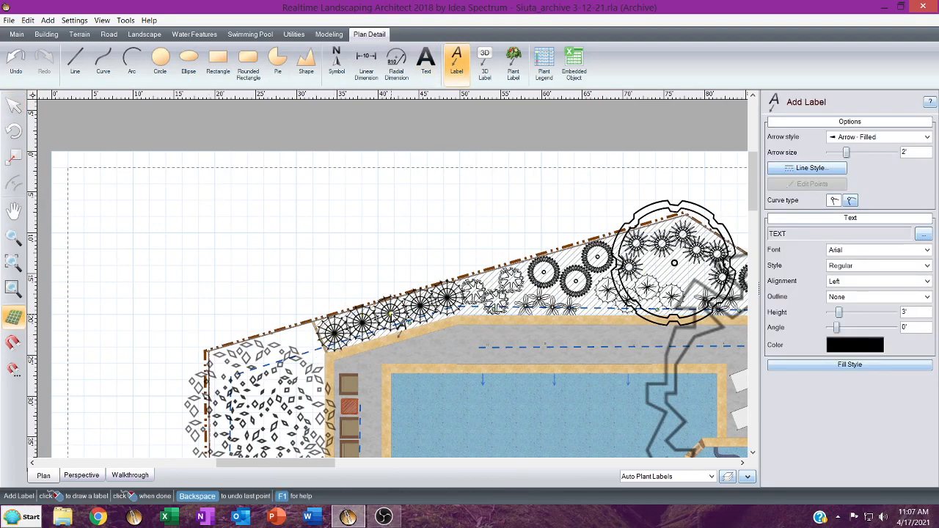
left_click(389, 309)
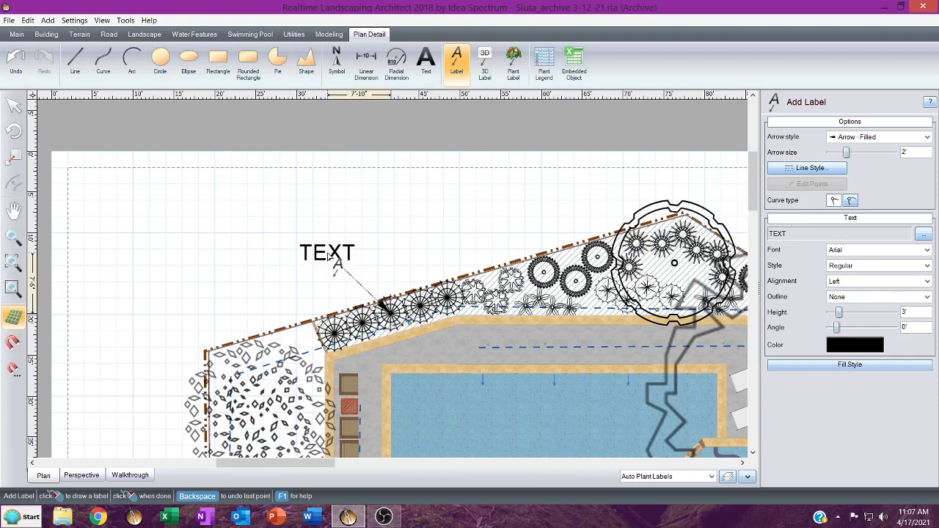
left_click(319, 249)
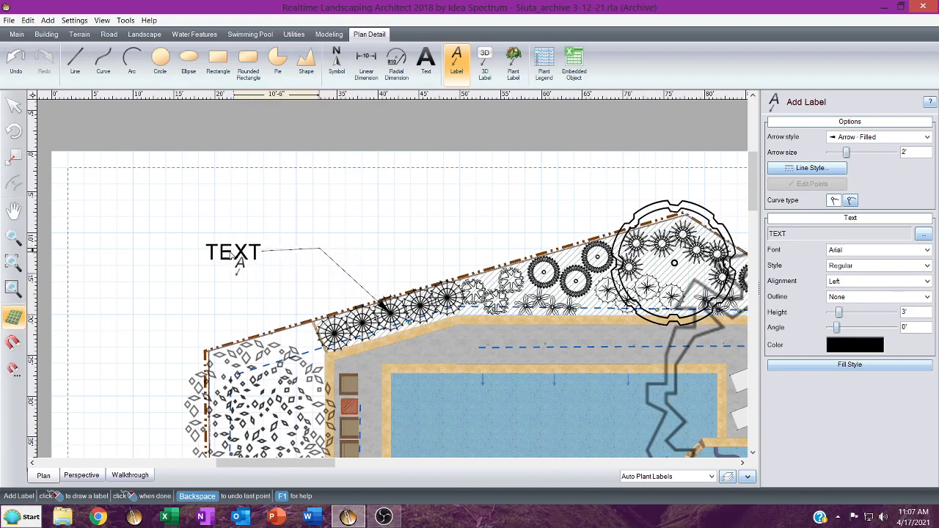
left_click(226, 250)
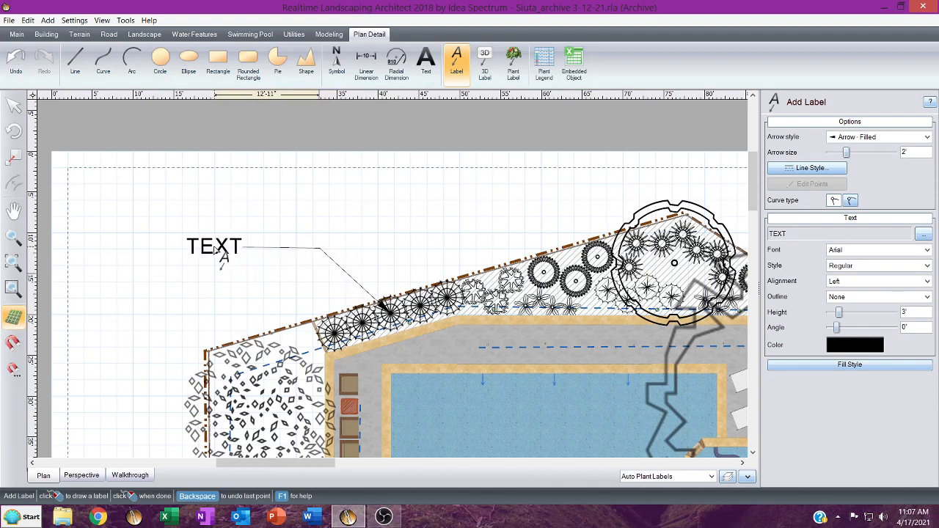
right_click(215, 251)
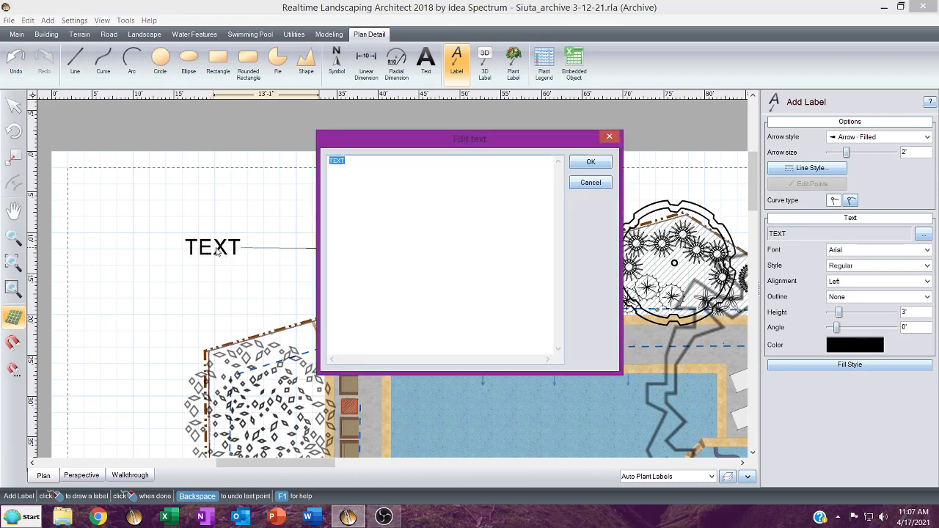
key("BackSpace")
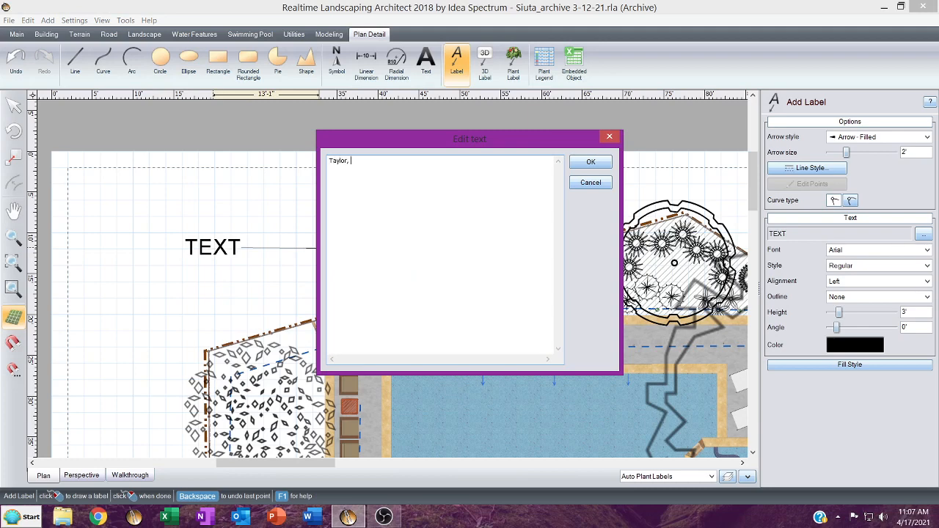
type("Taylor, Jun")
type("un")
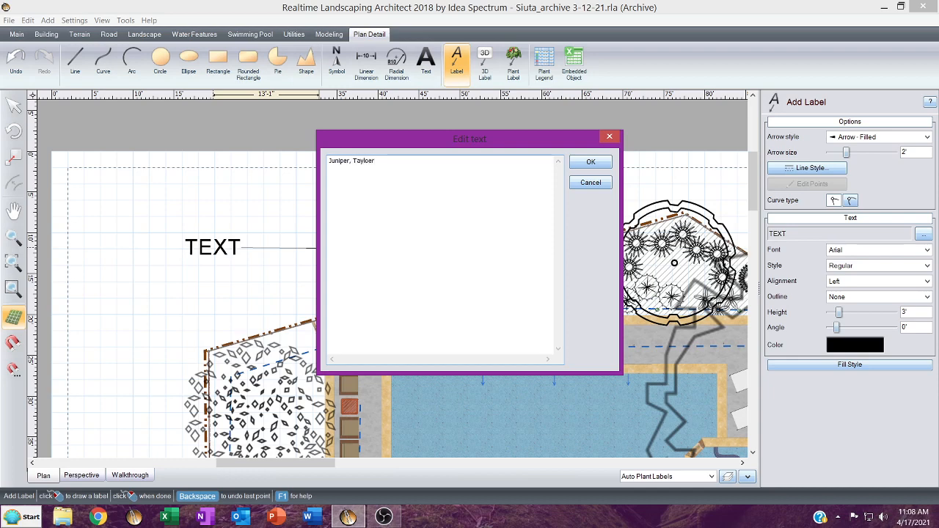
left_click(591, 162)
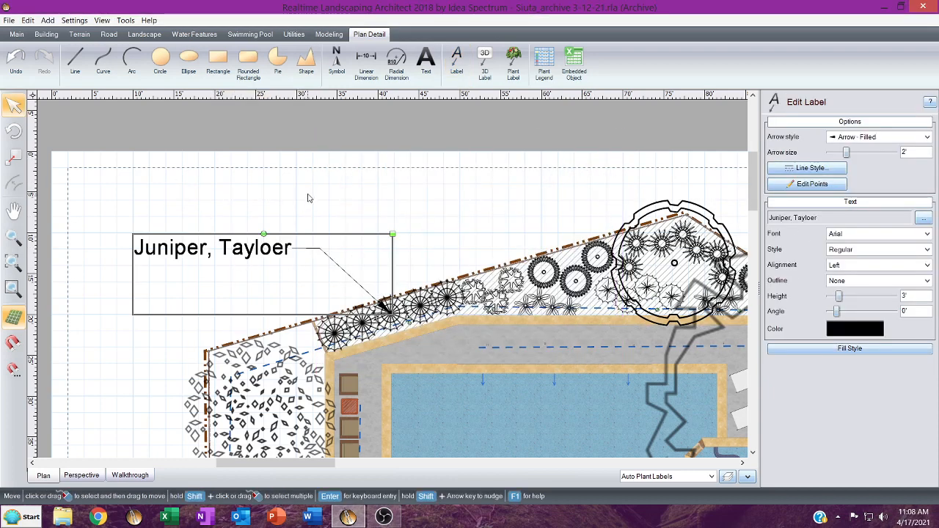
Add the plant quantity to the juniper text label so it reads "Juniper, Tayloer (5)".
left_click(815, 218)
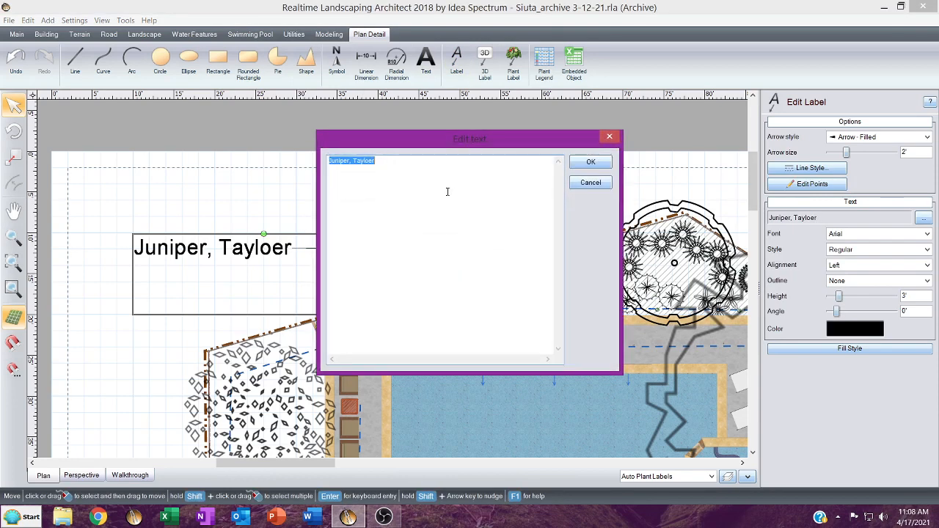
left_click(382, 162)
type("(5")
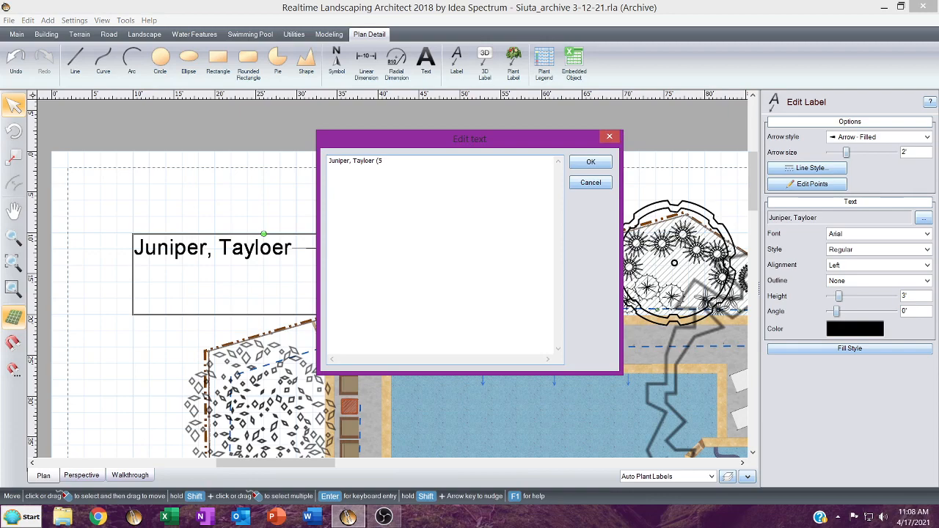
left_click(597, 165)
scroll(353, 241, "up", 3)
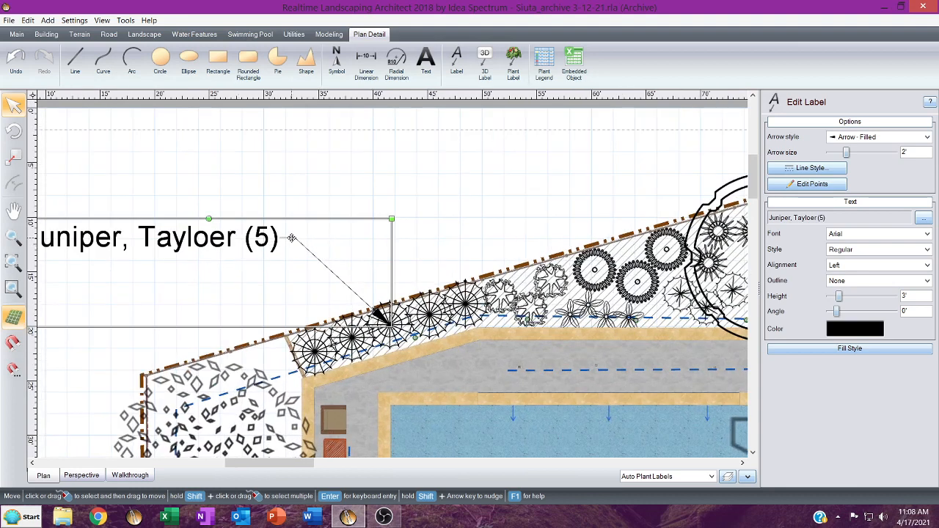
Add a label with no text whose filled-arrow leader runs from near "Juniper, Tayloer (5)" to the second juniper from the bed's west end.
left_click(456, 60)
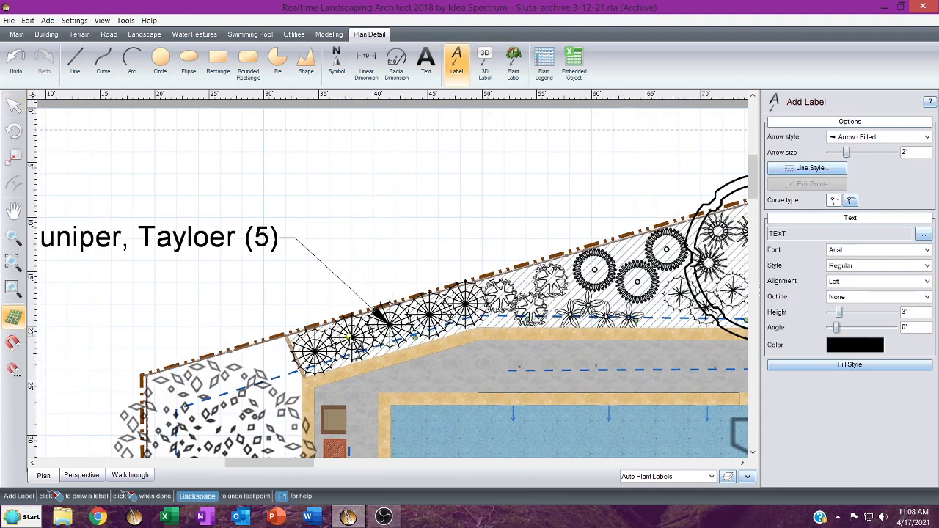
left_click(344, 327)
left_click(295, 233)
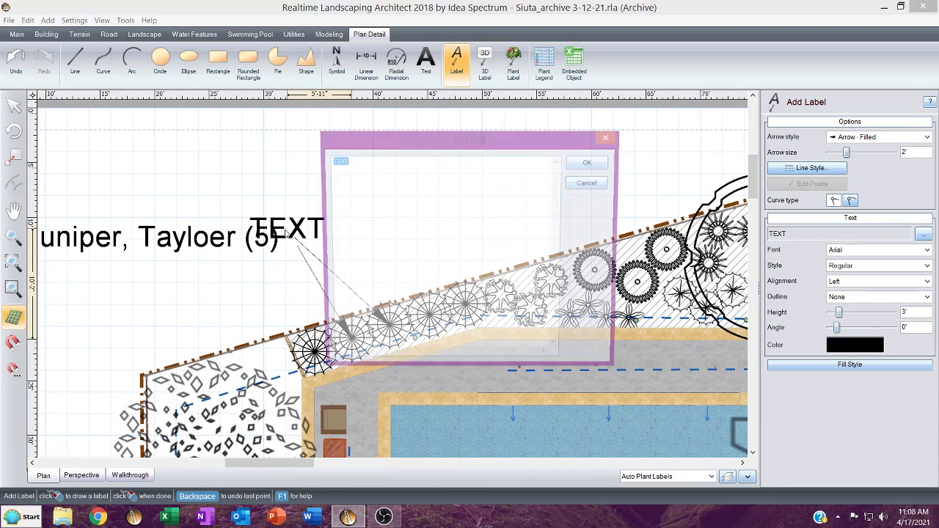
key("BackSpace")
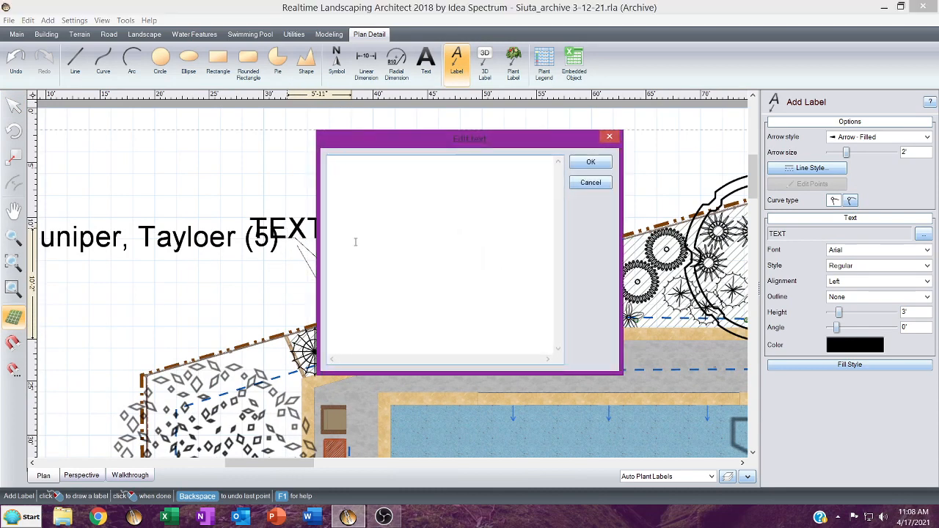
left_click(591, 162)
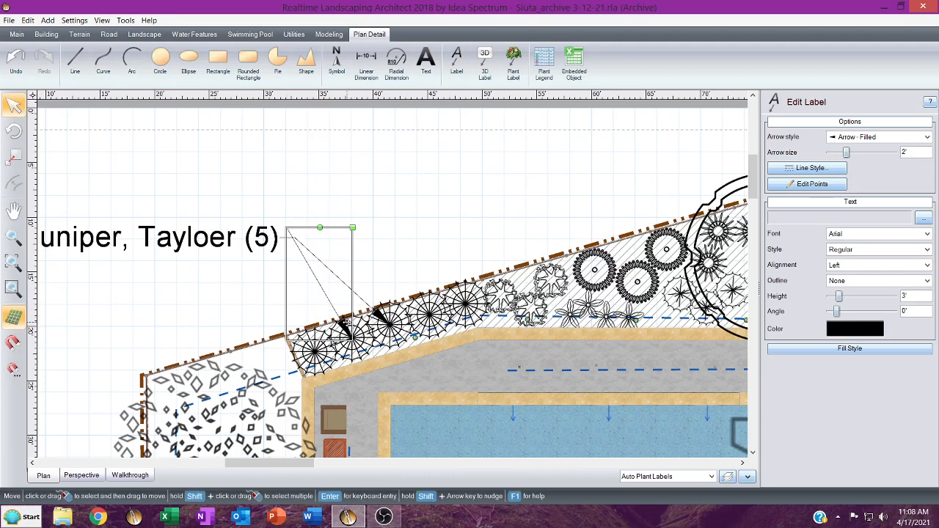
Duplicate the textless arrow onto the westernmost juniper and the two junipers east of the middle one, so each juniper has an arrow.
left_click_drag(345, 323, 302, 330)
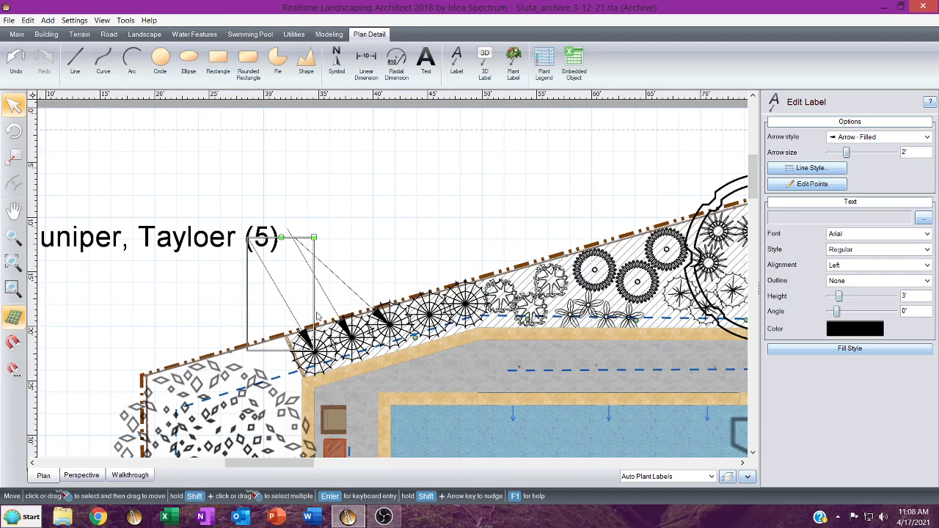
left_click_drag(327, 301, 424, 297)
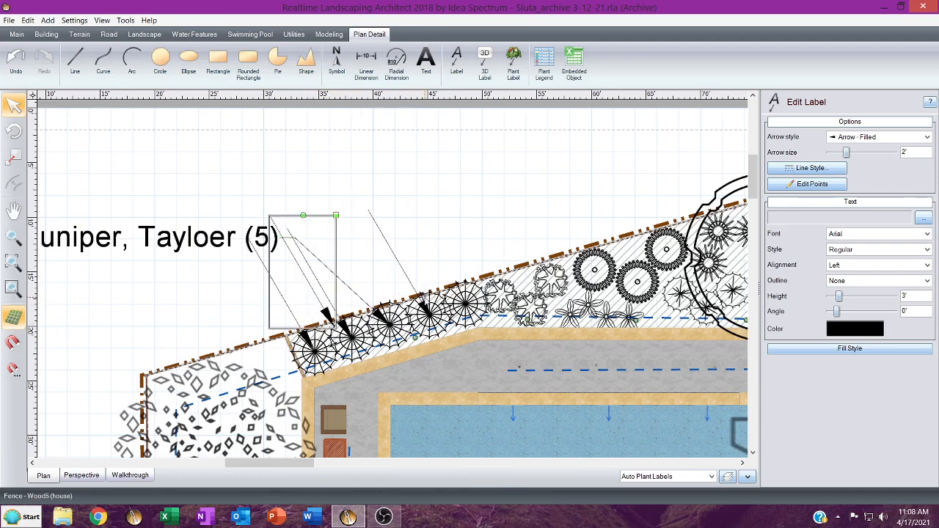
left_click_drag(329, 302, 463, 295)
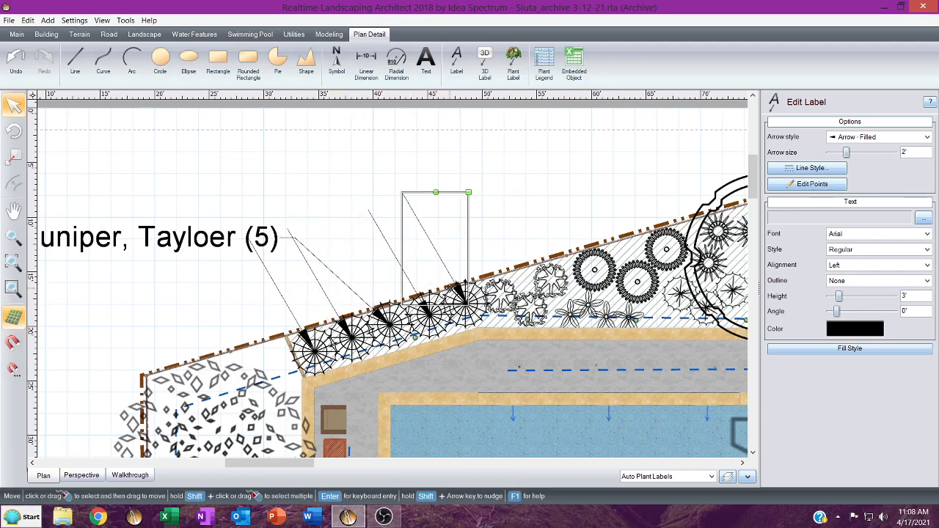
left_click(820, 188)
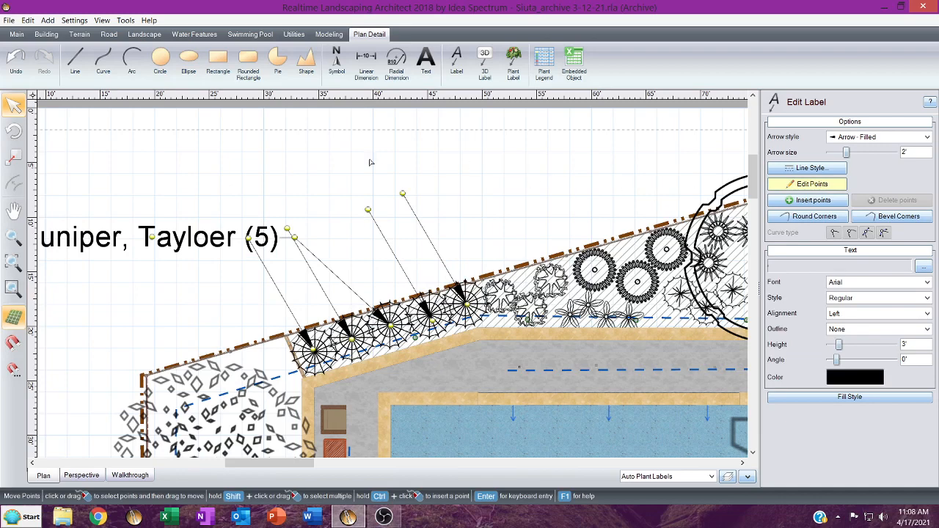
scroll(332, 189, "up", 2)
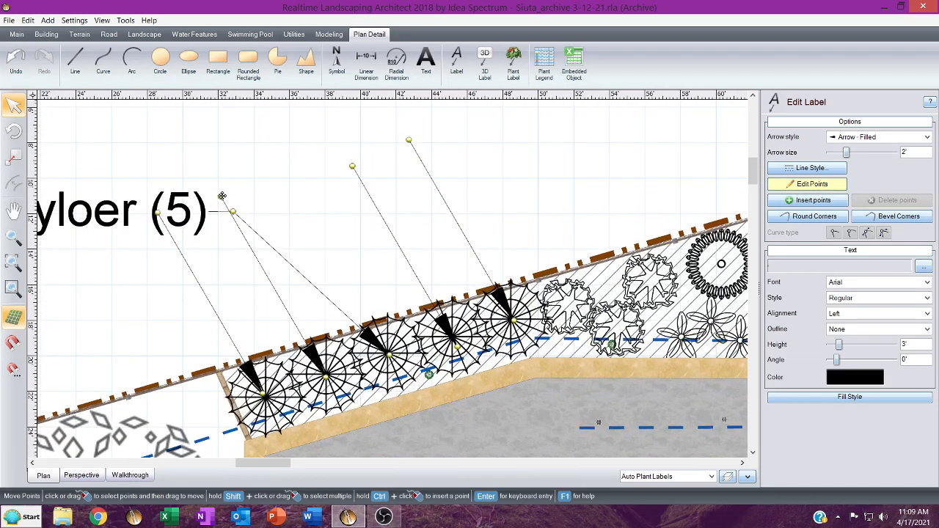
left_click(227, 204)
left_click_drag(227, 204, 234, 212)
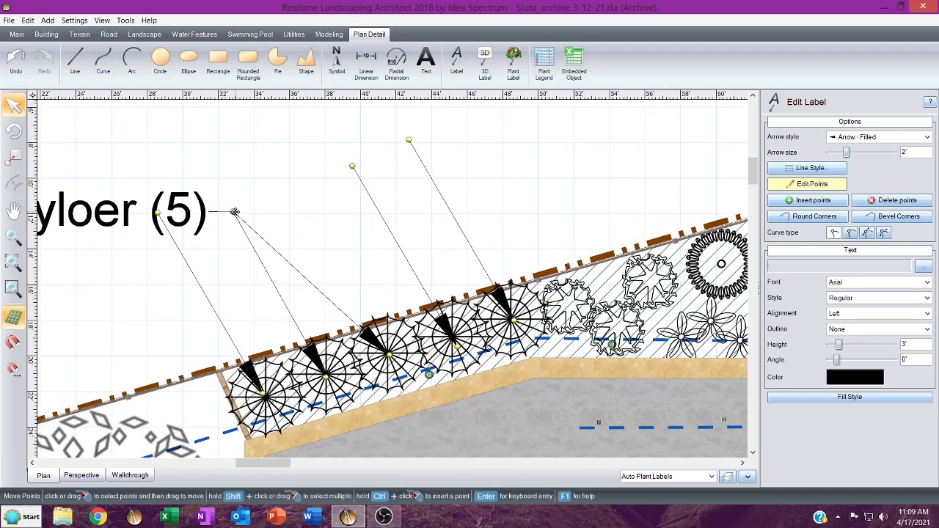
left_click_drag(157, 212, 239, 212)
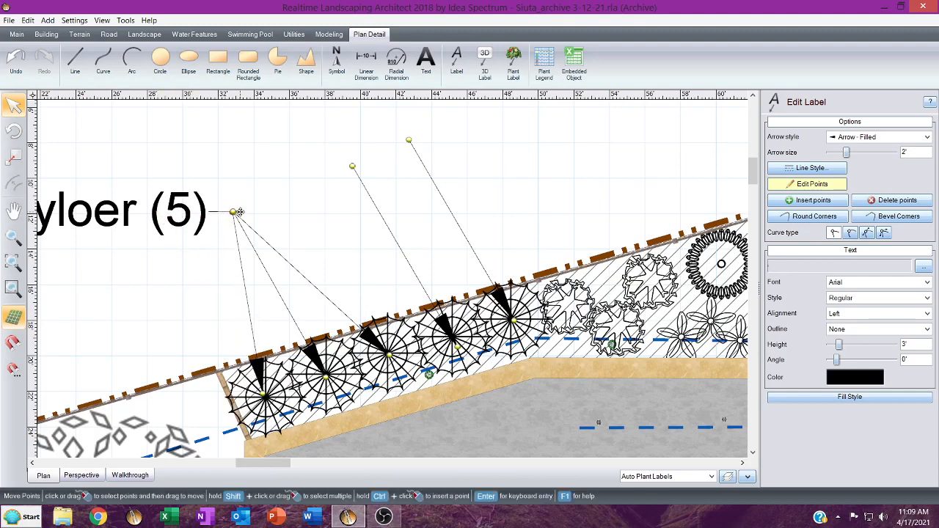
left_click_drag(352, 167, 234, 213)
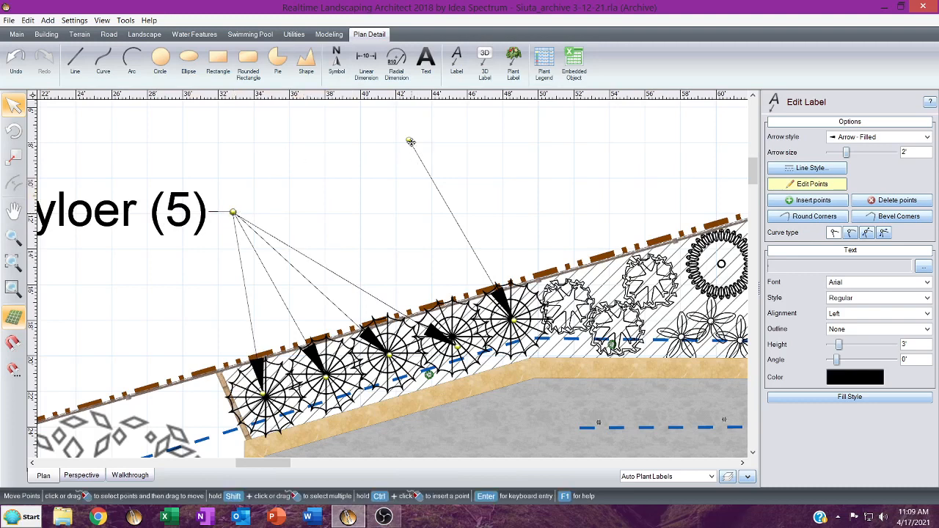
mouse_move(409, 140)
left_mouse_down()
mouse_move(266, 187)
mouse_move(233, 213)
left_mouse_up()
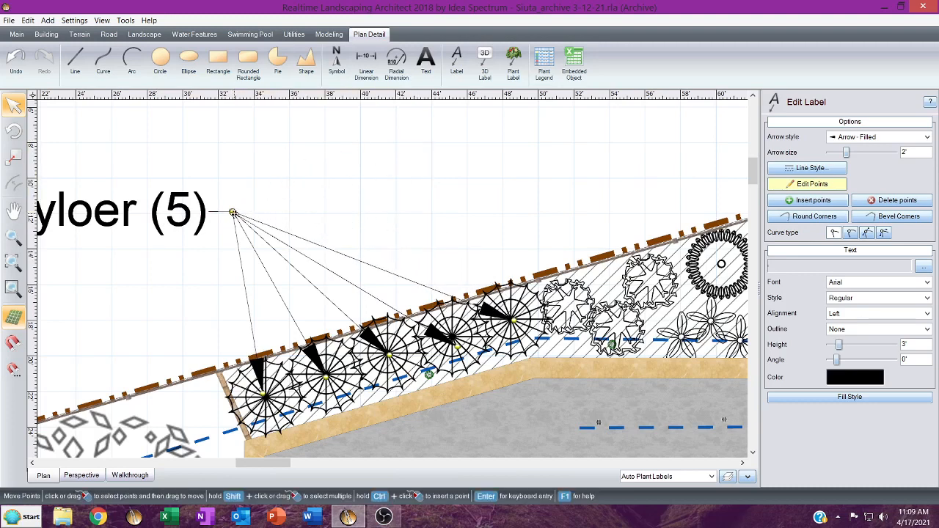
left_click(808, 184)
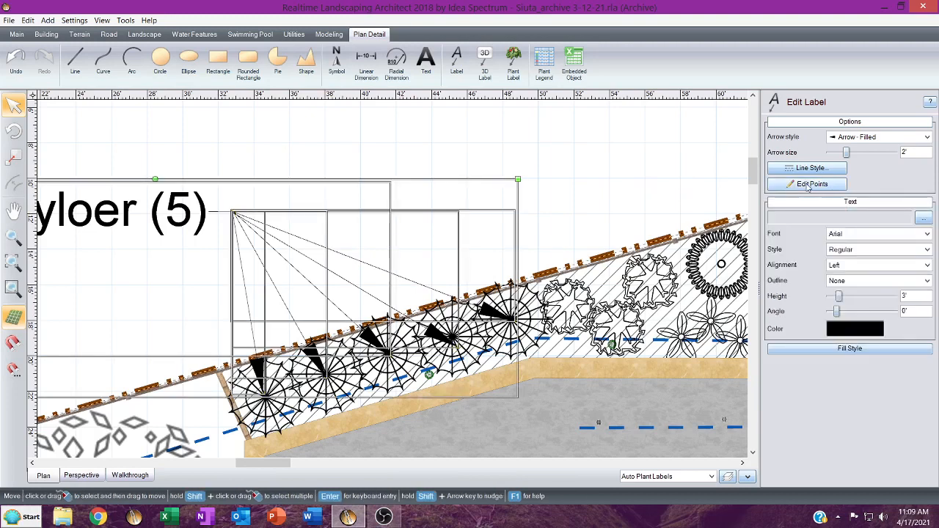
left_click(531, 151)
scroll(531, 151, "up", 2)
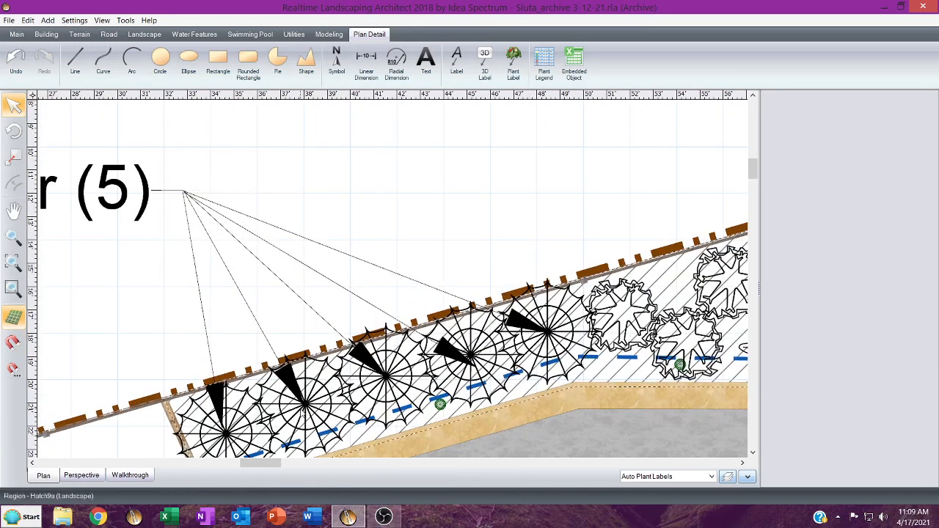
Move the arrow tip of the leftmost leader to the centre of the leftmost spiky plant along the fence.
left_click(224, 402)
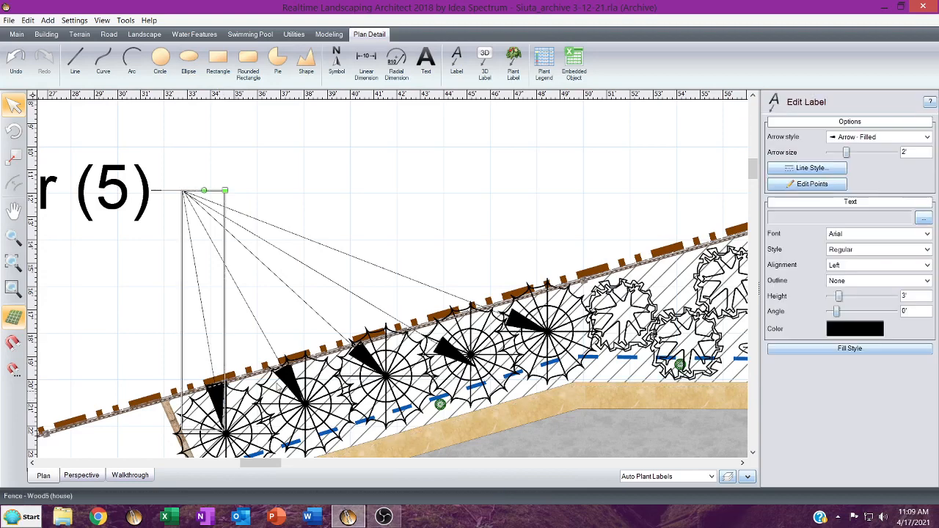
left_click(824, 185)
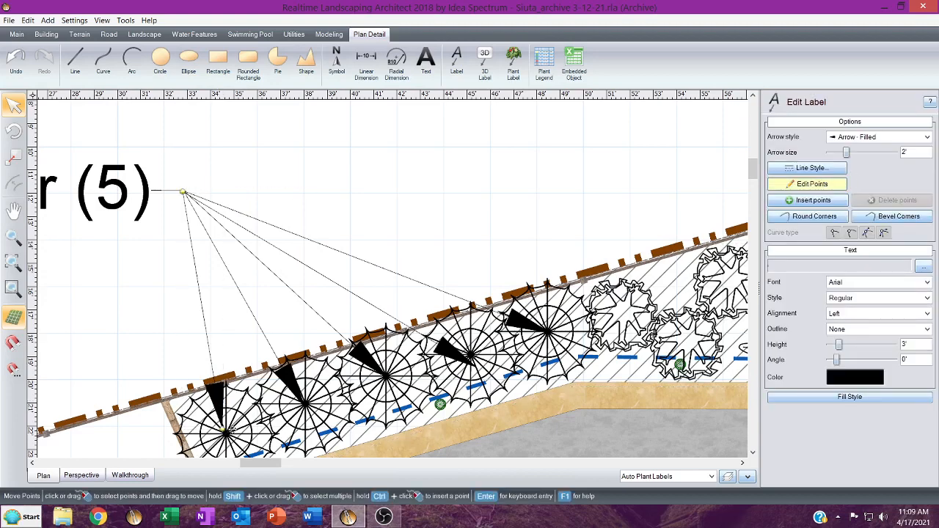
left_click(227, 433)
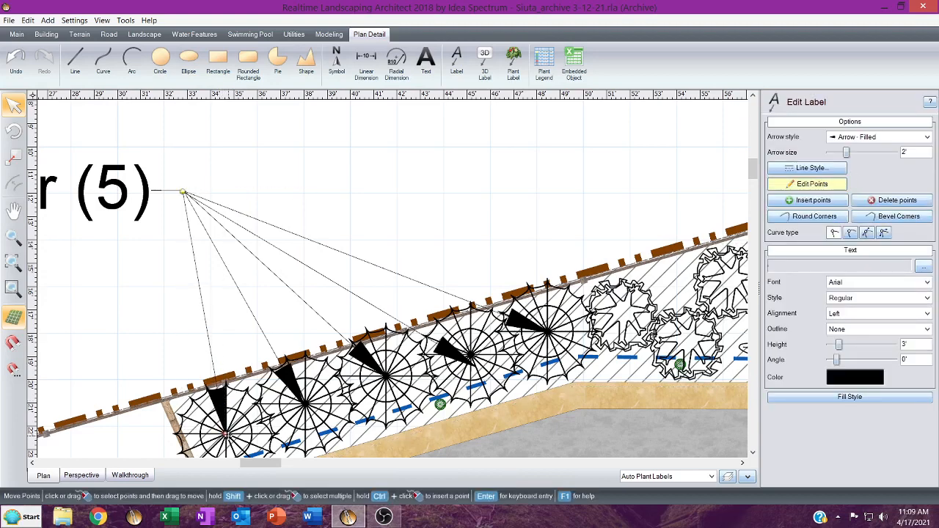
left_click(812, 184)
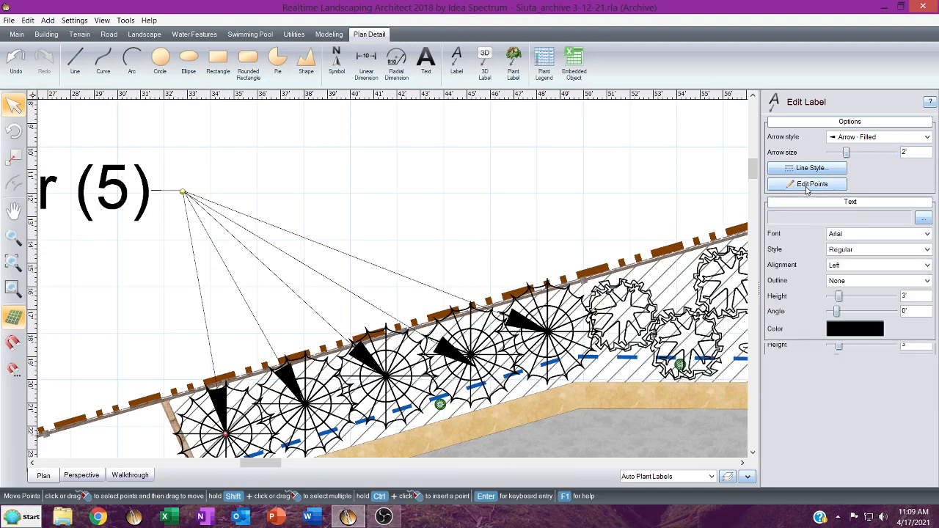
Move the arrow tip of the fourth leader from the left to the centre of the fourth spiky plant.
left_click(411, 327)
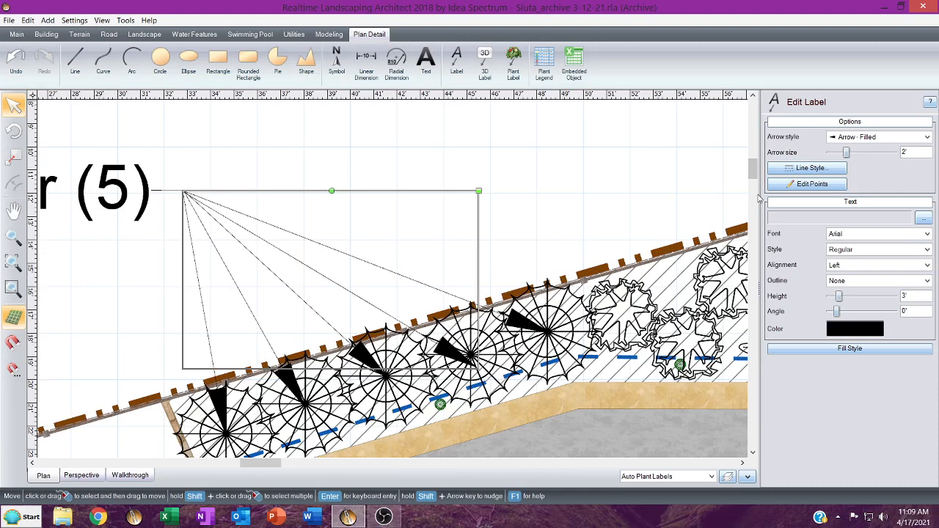
left_click(801, 185)
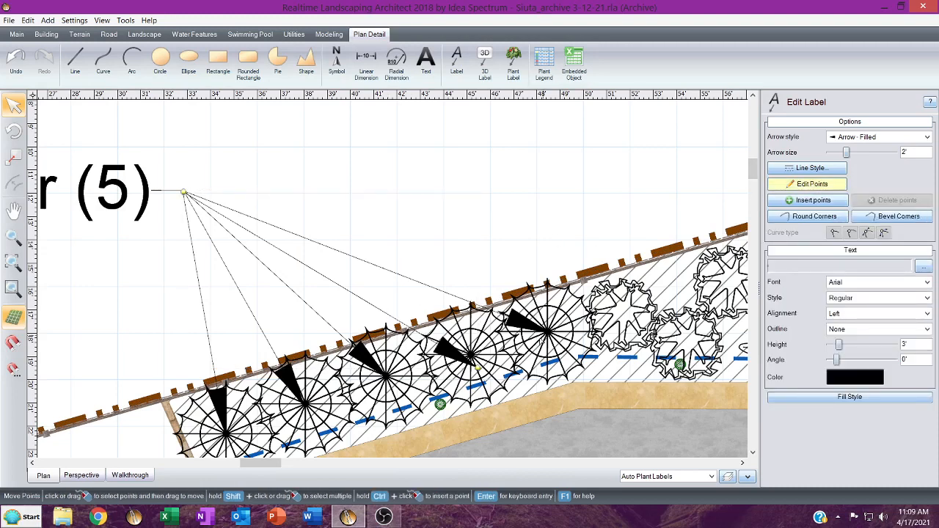
left_click(474, 358)
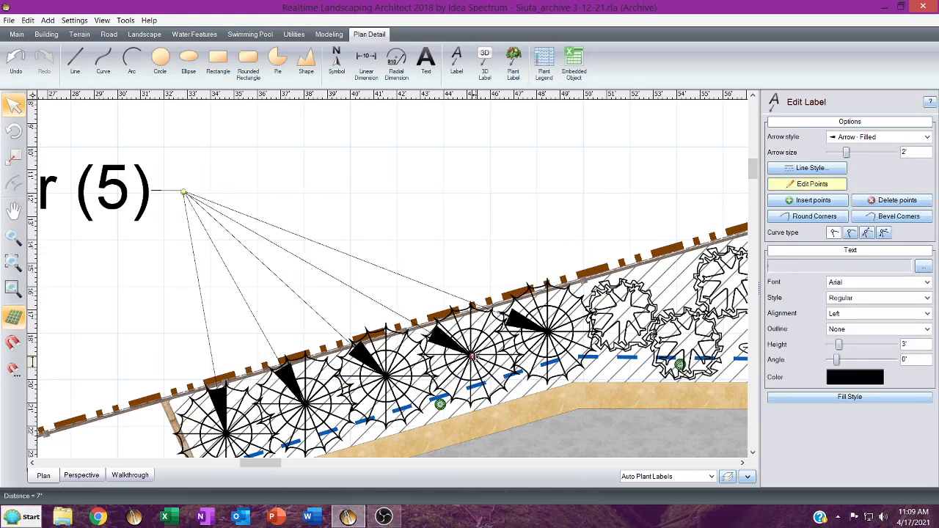
left_click(812, 187)
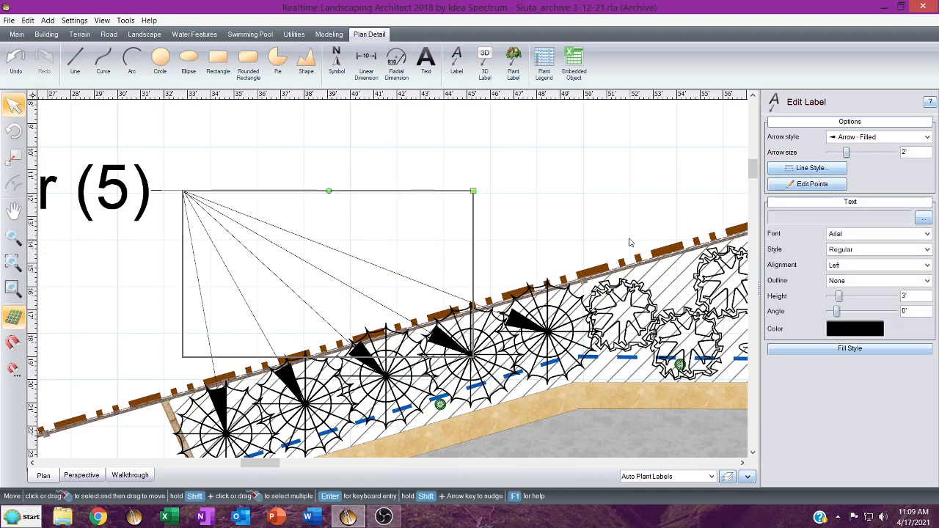
Move the leftmost Abelia beside its neighbour and shift the leftmost Giant Liriope up and right, closer to the Abelia group.
scroll(627, 237, "up", 1)
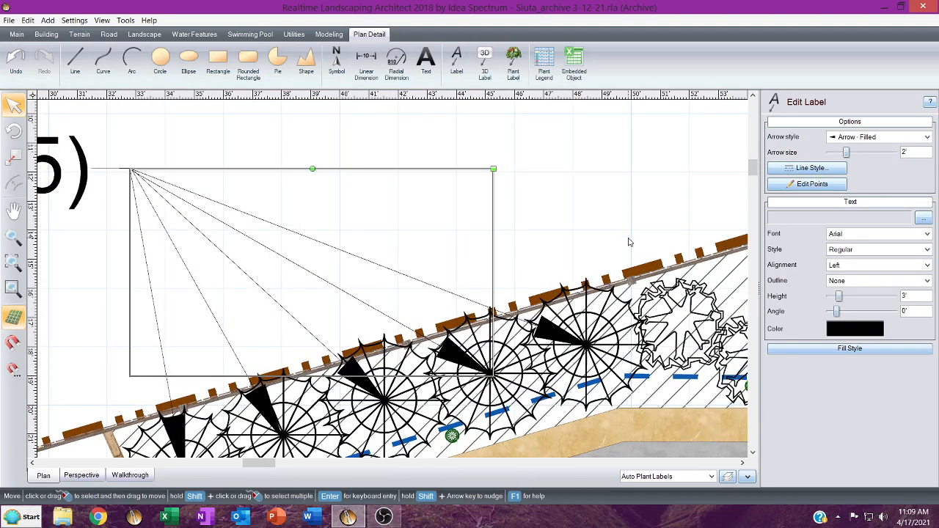
scroll(628, 242, "down", 3)
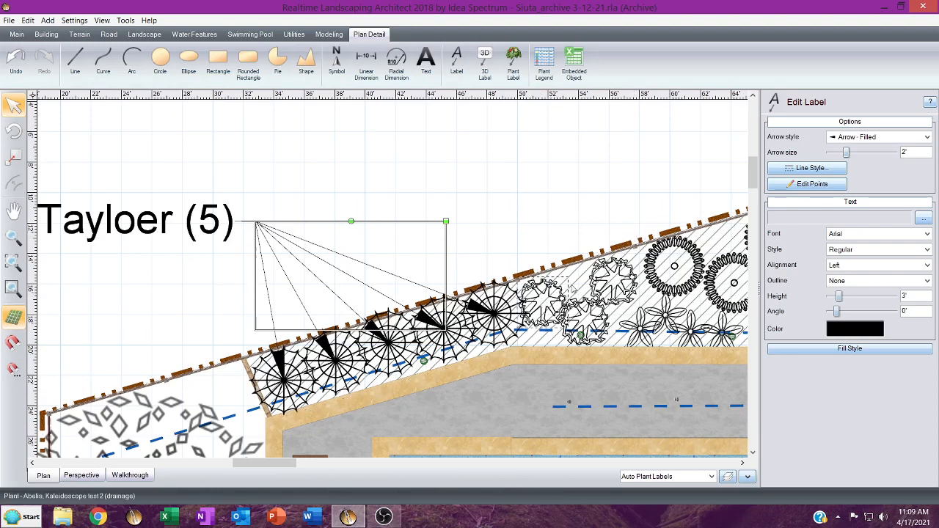
left_click_drag(543, 303, 579, 283)
left_click(640, 331)
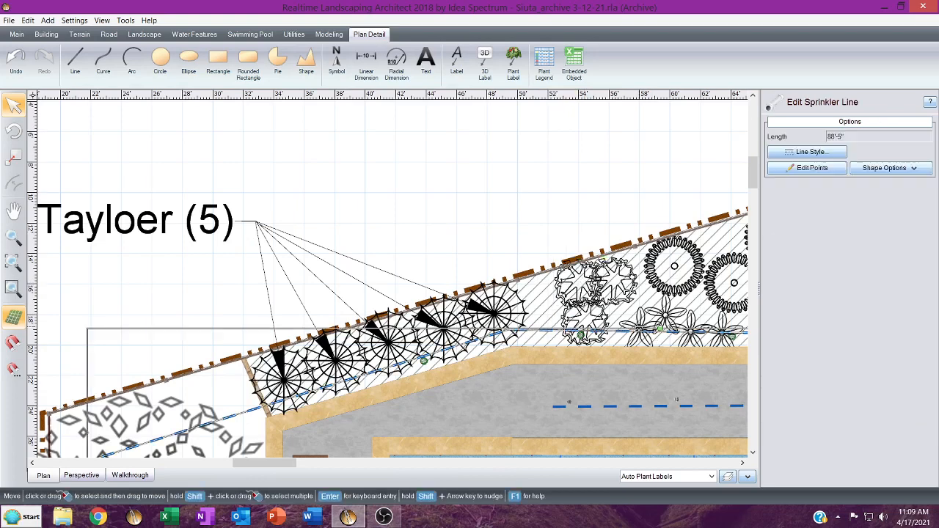
left_click(640, 331)
left_click(640, 330)
left_click_drag(640, 329, 649, 300)
left_click(628, 320)
left_click(627, 320)
Move the two rightmost Giant Liriope plants beside the other Liriopes to form a diagonal row along the Abelia group.
left_click(690, 328)
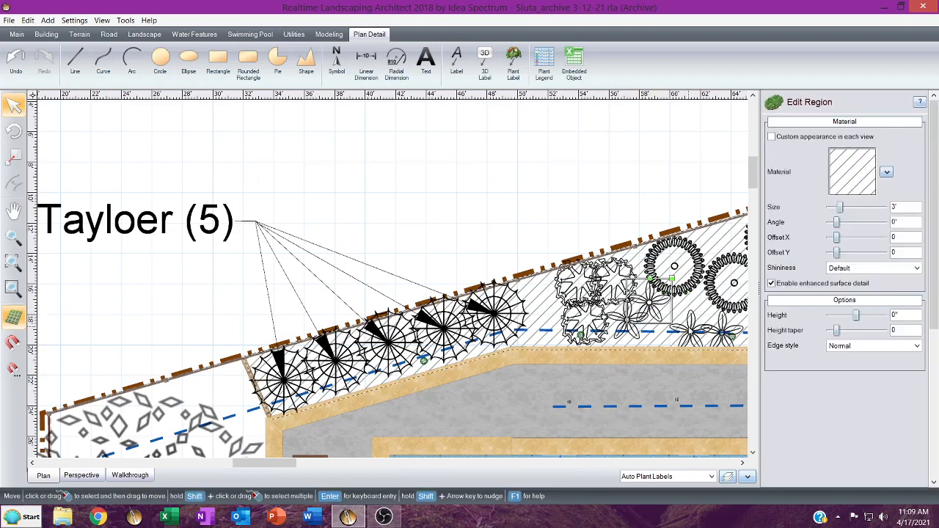
left_click(690, 329)
left_click_drag(690, 329, 644, 269)
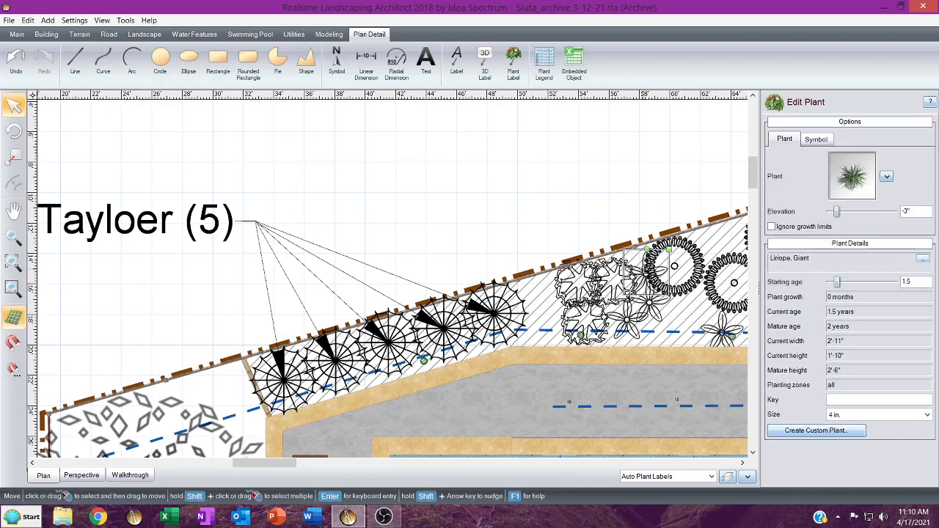
left_click(721, 332)
left_click(723, 332)
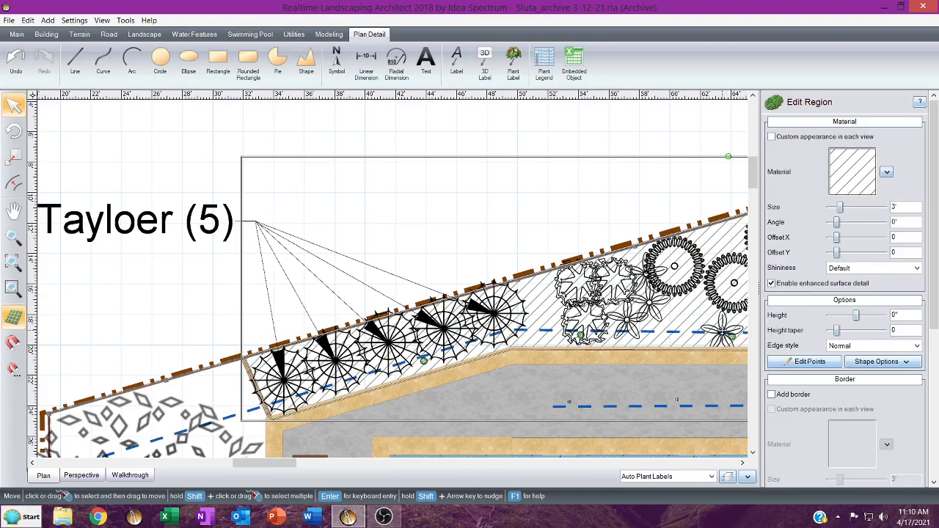
left_click(723, 332)
left_click_drag(722, 331, 613, 327)
middle_click_drag(543, 315, 475, 293)
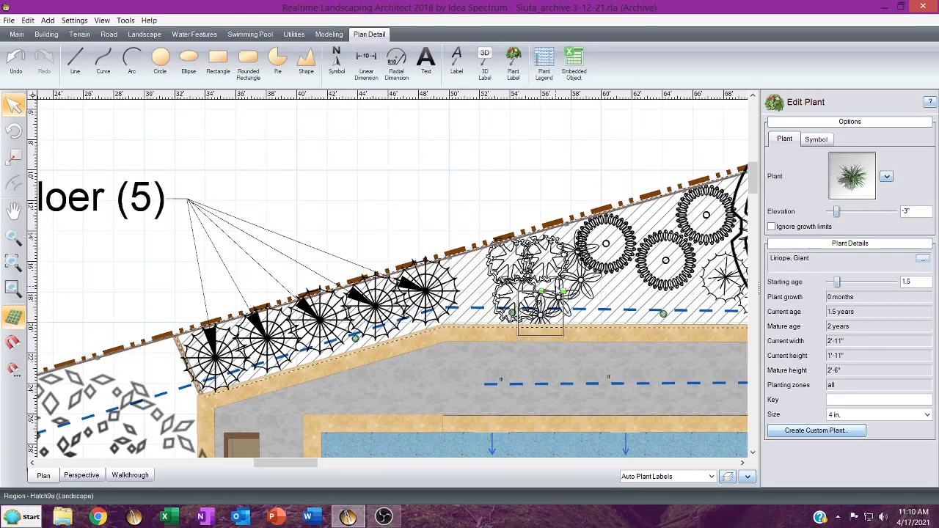
Copy the rightmost spiky plant's leader and place copies on the three Abelias and the upper Giant Liriope.
left_click(349, 264)
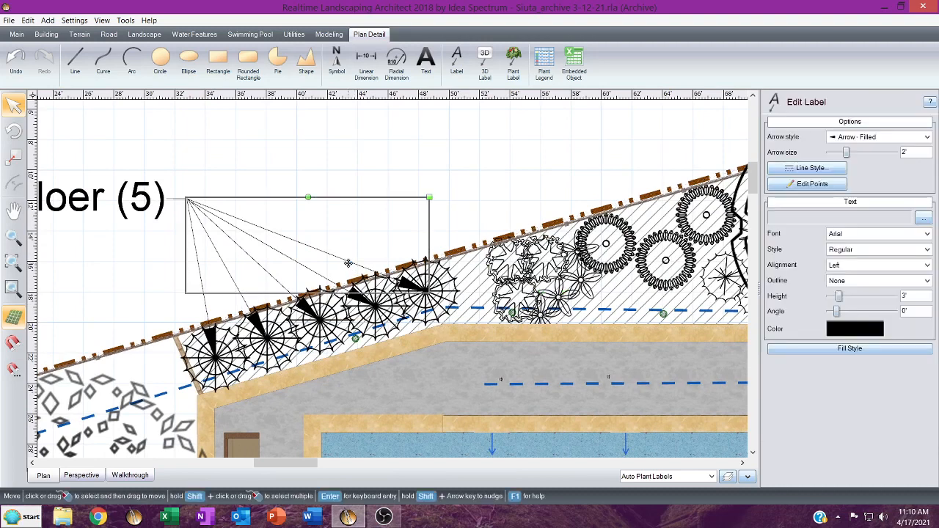
key("ctrl+c")
key("ctrl+v")
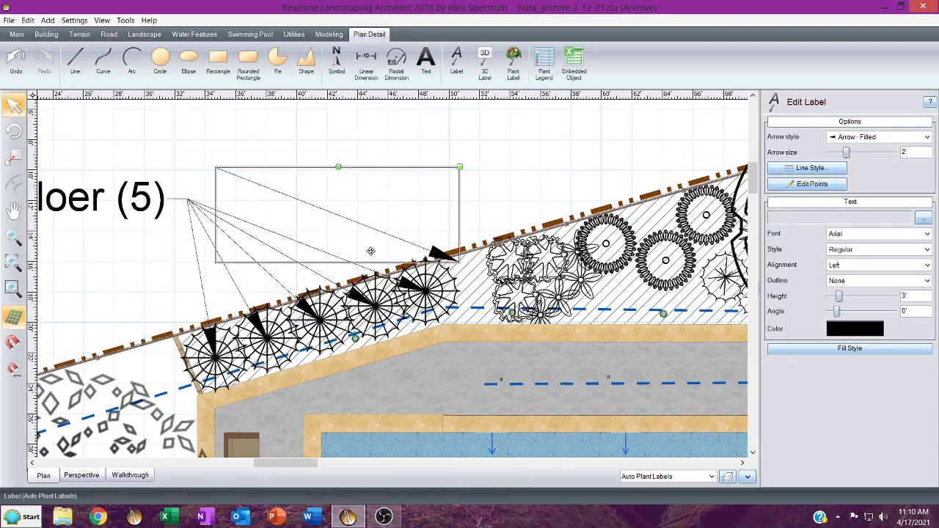
left_click_drag(444, 258, 546, 234)
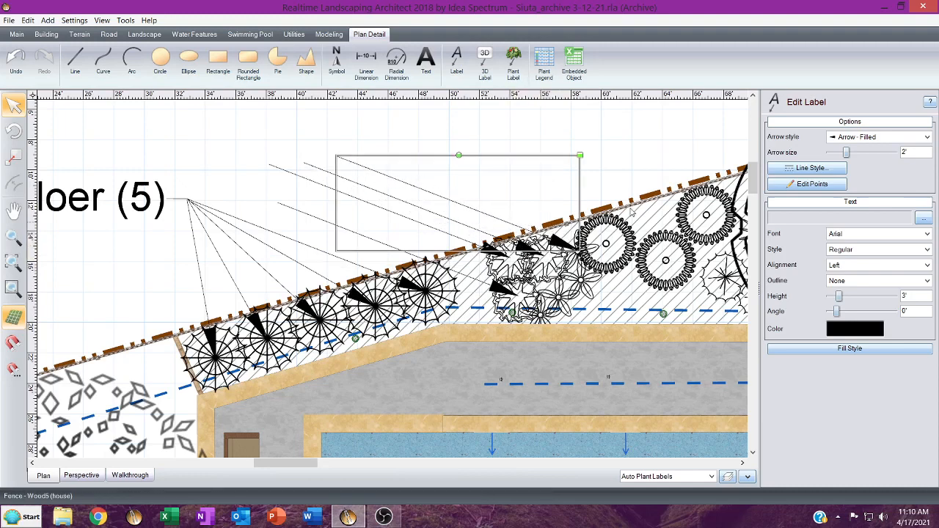
Move the start point of the upper Liriope's leader up and right, above the fence.
left_click(800, 184)
left_click_drag(345, 157, 631, 143)
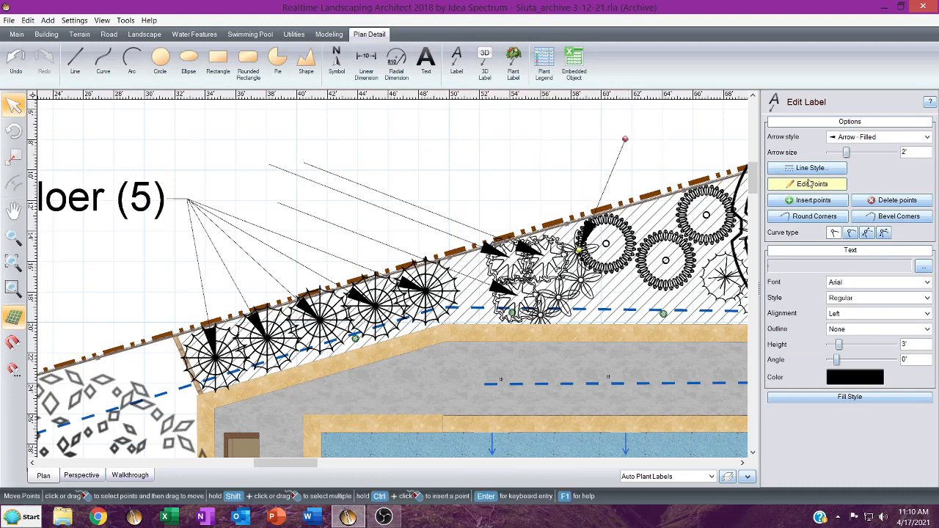
left_click(810, 184)
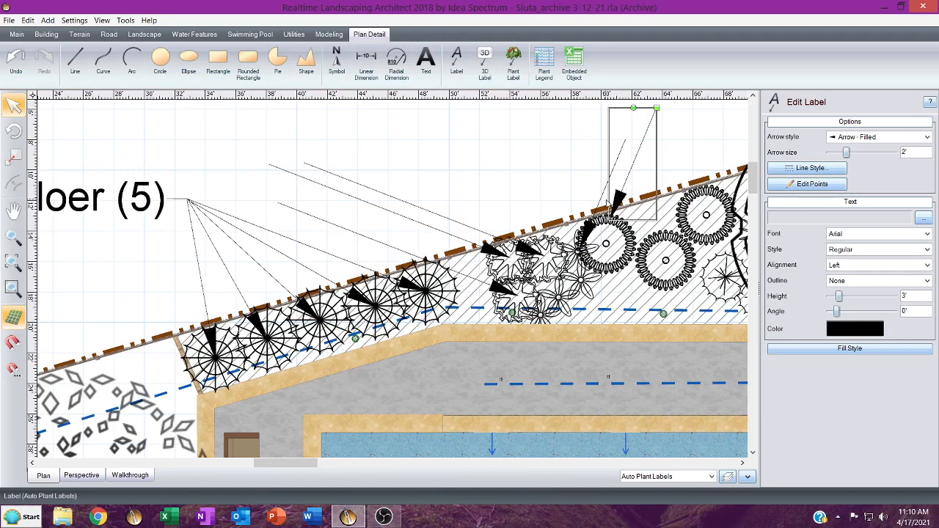
Place copies of the shortened leader on the three remaining Giant Liriope plants.
left_click(614, 208)
left_click_drag(624, 193, 569, 273)
key("ctrl+z")
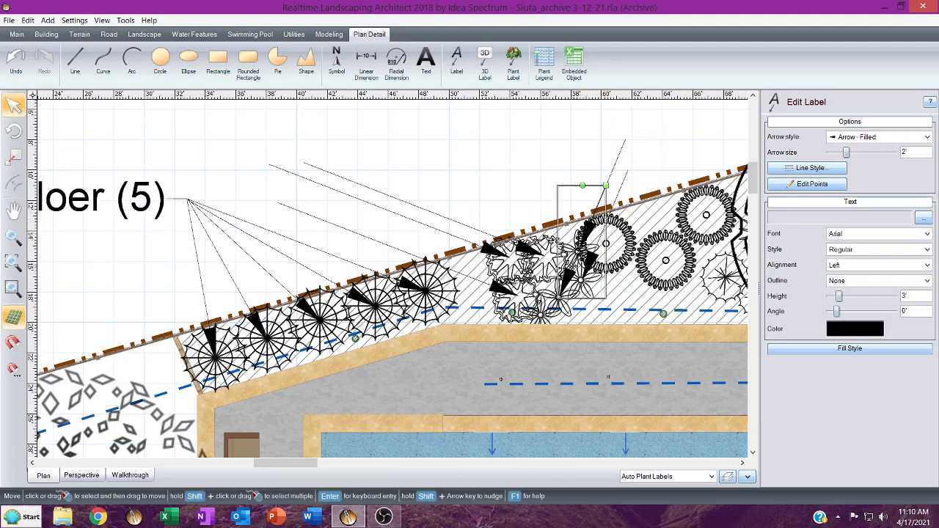
key("ctrl+z")
left_click_drag(594, 242, 545, 290)
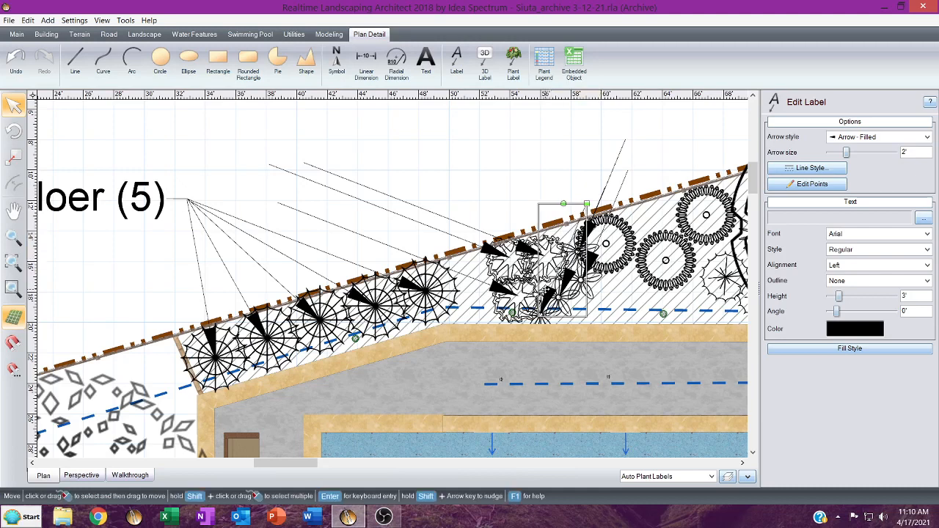
Insert a point in the third Liriope's leader and extend its upper end into a horizontal segment to the right.
double_click(546, 290)
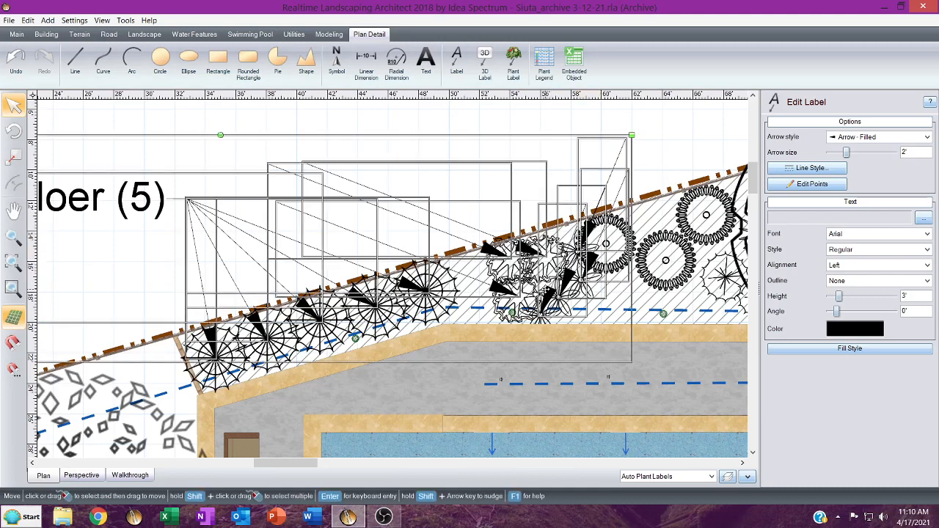
left_click(812, 184)
middle_click_drag(543, 162, 511, 231)
left_click_drag(575, 260, 628, 191)
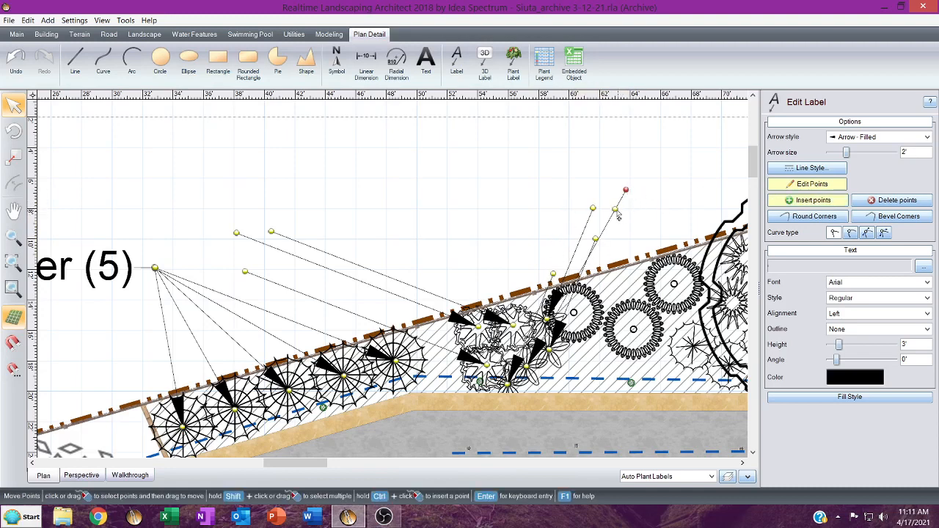
left_click_drag(627, 191, 689, 211)
Try to set the text of all selected labels to "Liriope, Giant (4)", and undo the text change.
left_click(922, 266)
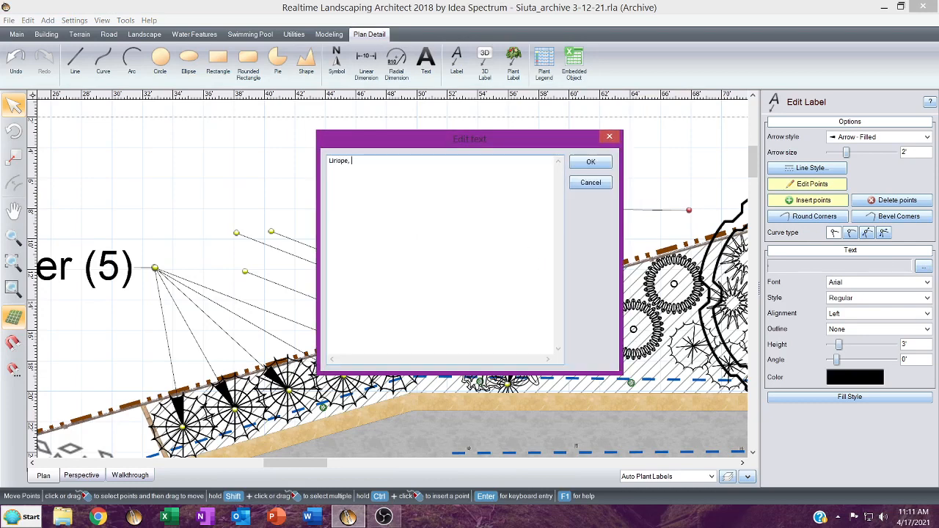
type("Liriope, Giant (4")
left_click(591, 162)
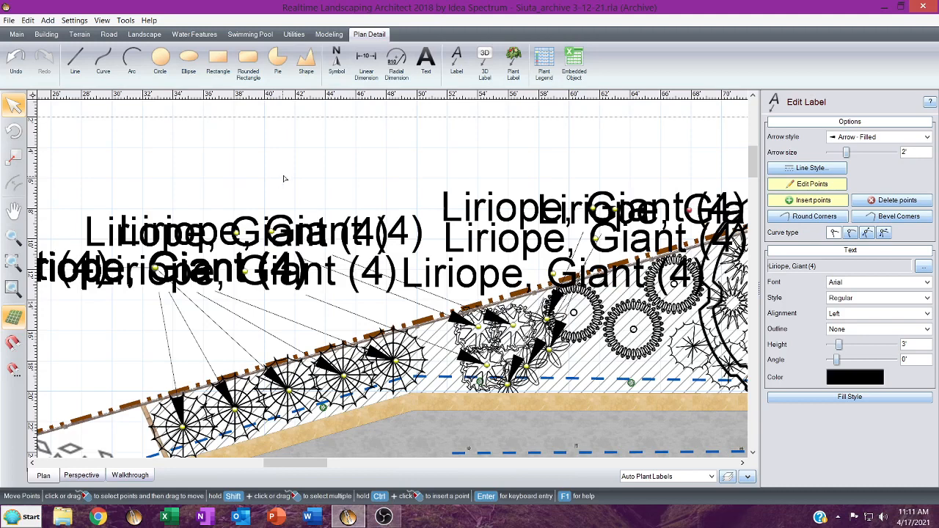
left_click(16, 64)
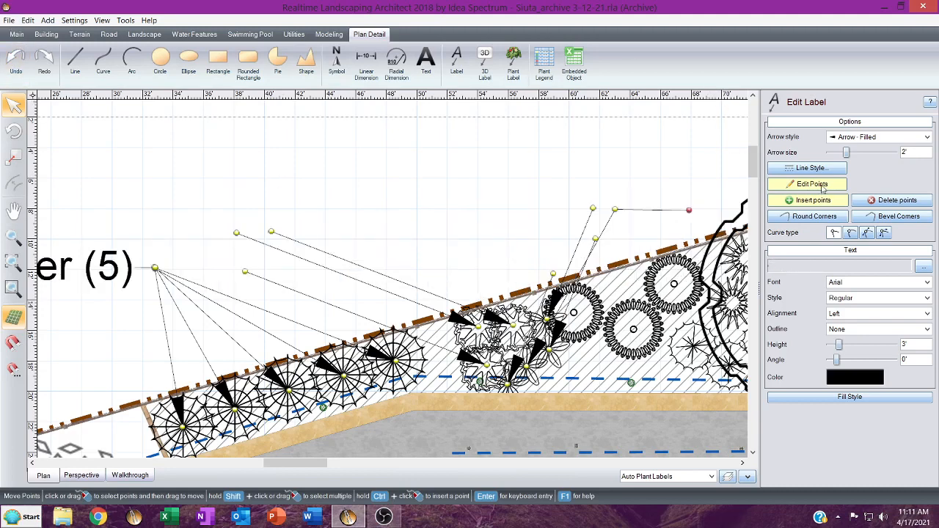
Set the text of only the bent Liriope leader to "Liriope, Giant (4)".
left_click(822, 189)
left_click(676, 210)
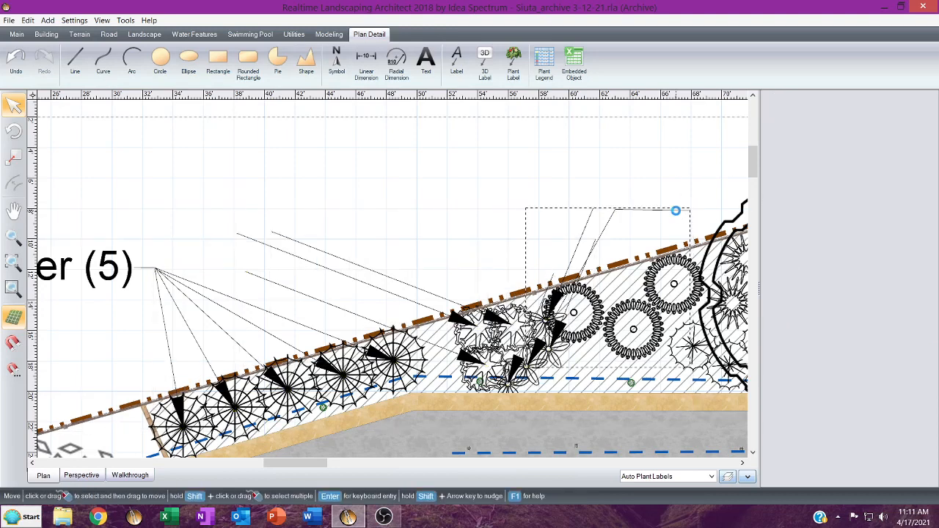
left_click(922, 218)
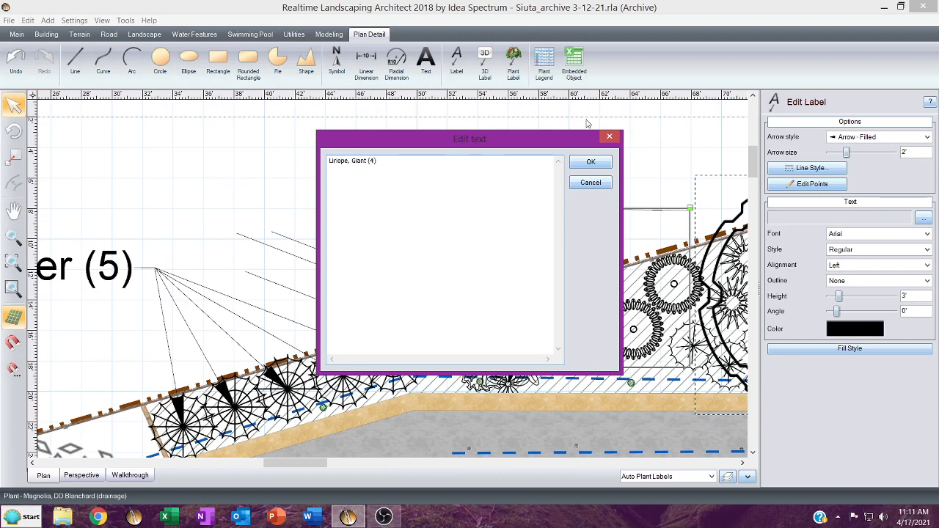
left_click(591, 162)
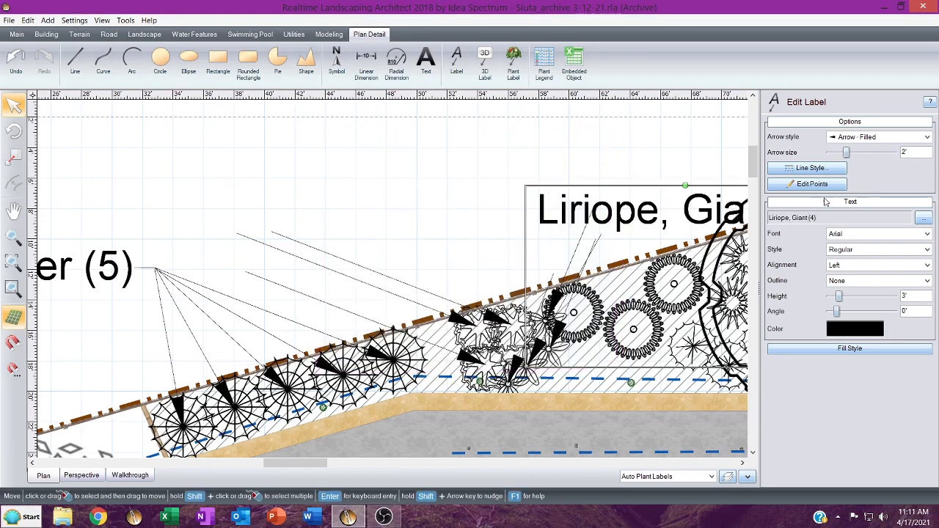
Move the "Liriope, Giant (4)" text up and right, clear of the plants, and align the leader's bend level with it.
left_click(804, 185)
mouse_move(609, 201)
left_mouse_down()
mouse_move(601, 143)
mouse_move(506, 187)
left_mouse_up()
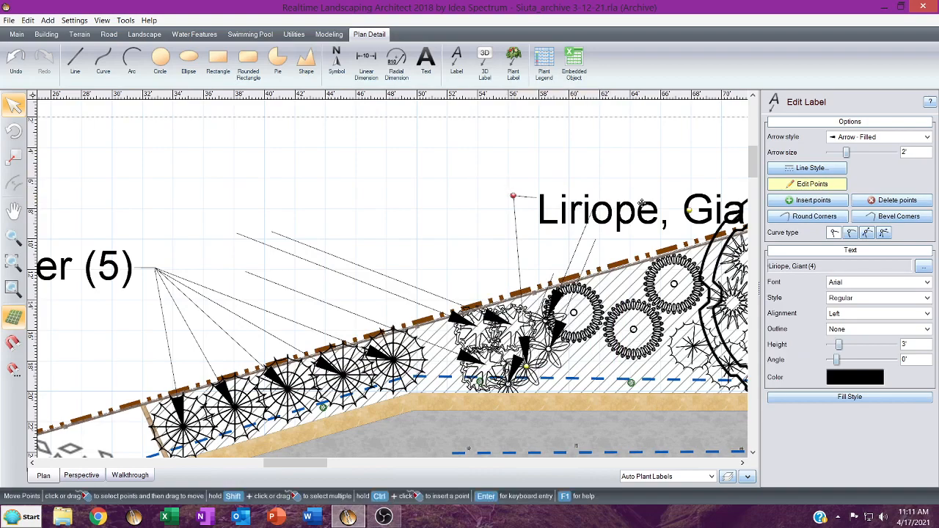
left_click_drag(689, 212, 728, 146)
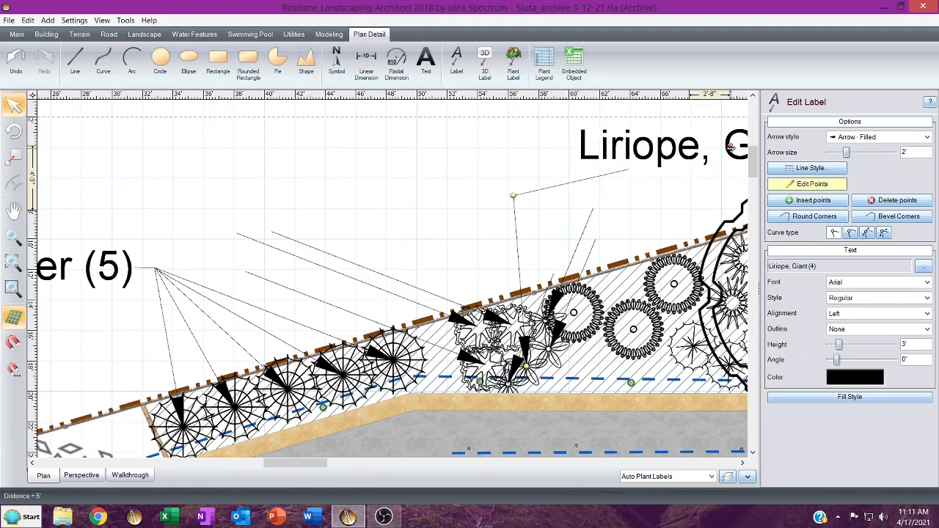
middle_click_drag(714, 168, 575, 227)
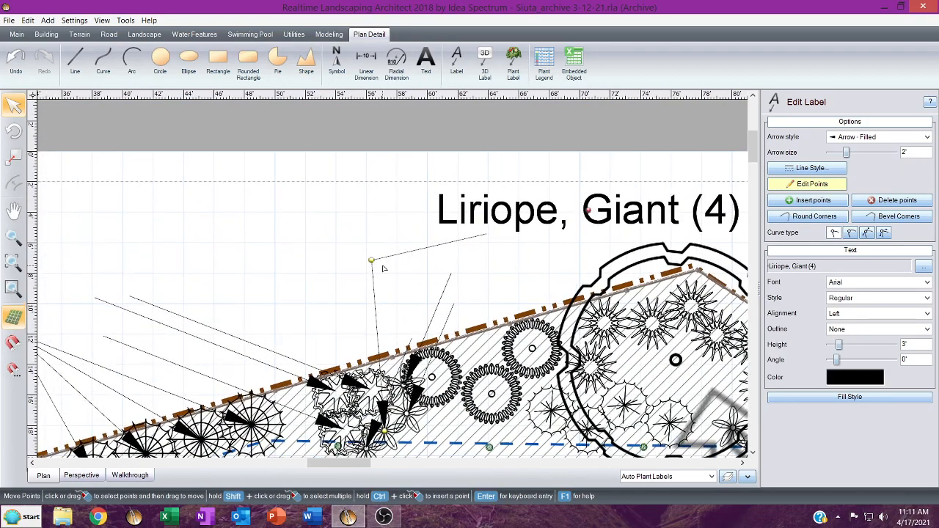
left_click_drag(373, 261, 408, 212)
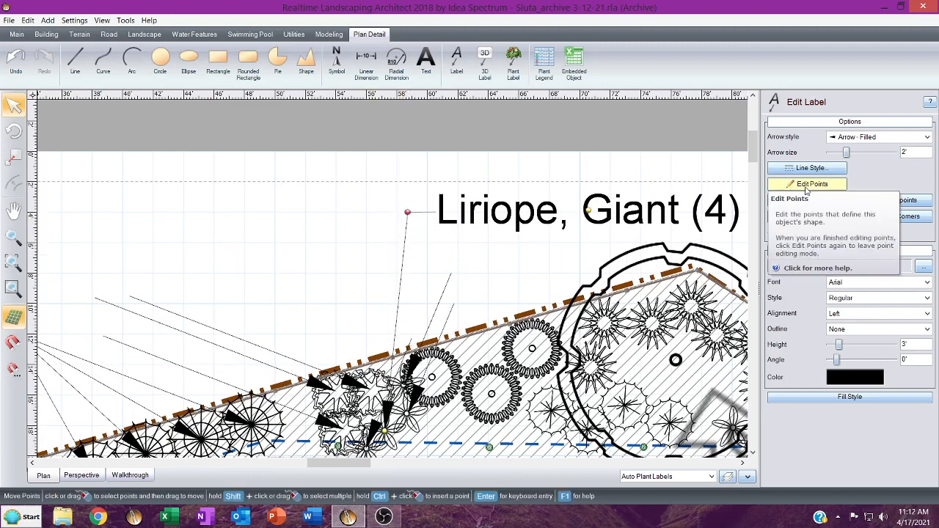
left_click(807, 185)
Move the upper ends of the other three Liriope leaders onto the bend of the "Liriope, Giant (4)" leader.
left_click(444, 285)
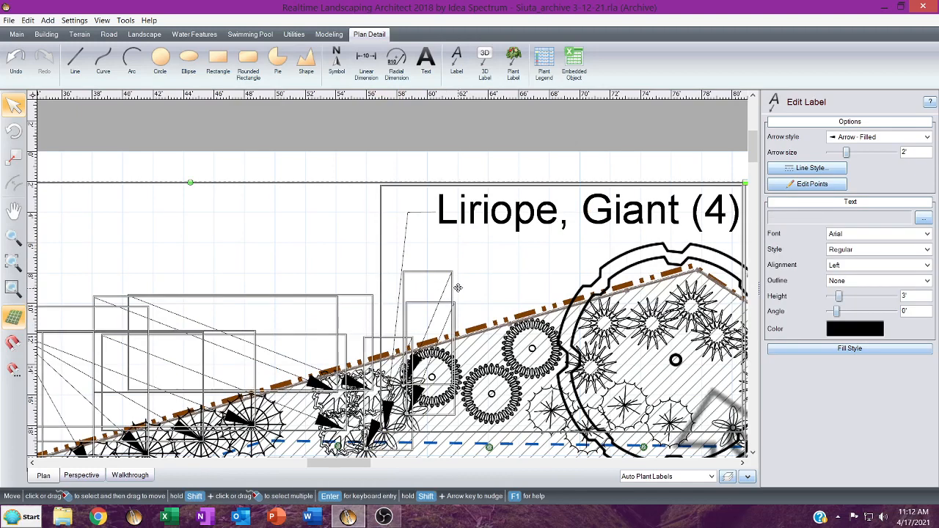
left_click(784, 186)
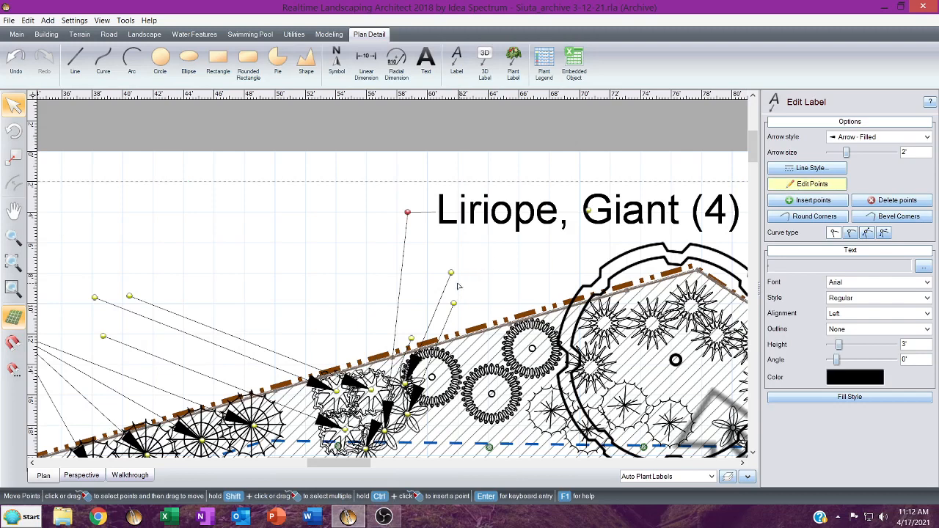
left_click_drag(450, 273, 408, 212)
left_click_drag(453, 304, 408, 213)
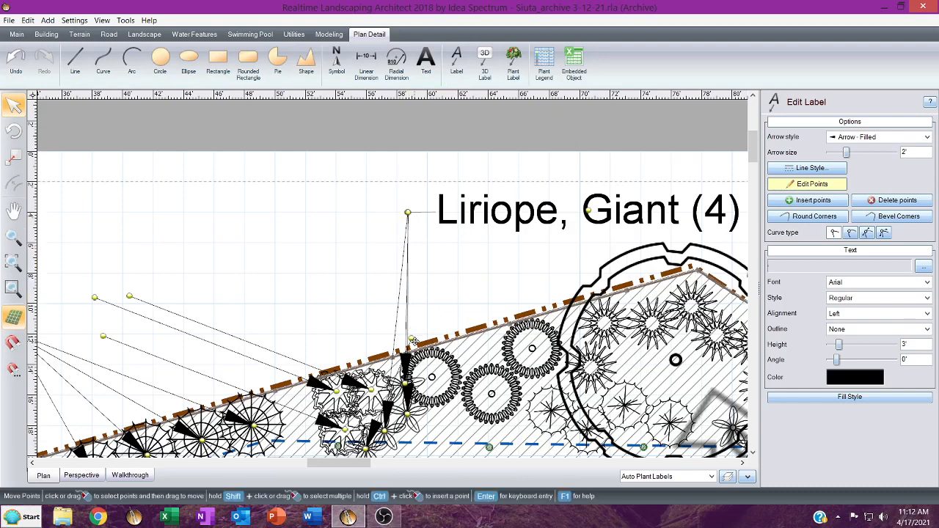
left_click_drag(412, 340, 408, 212)
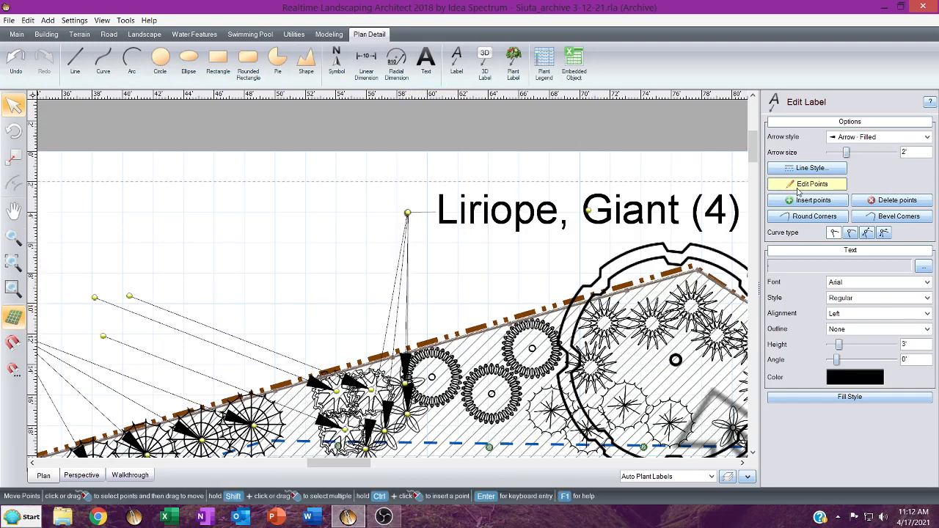
left_click(807, 185)
Raise the upper end of the rightmost Abelia's leader, insert a bend point, and extend a short horizontal segment to the left.
middle_click_drag(402, 336, 514, 287)
left_click(362, 192)
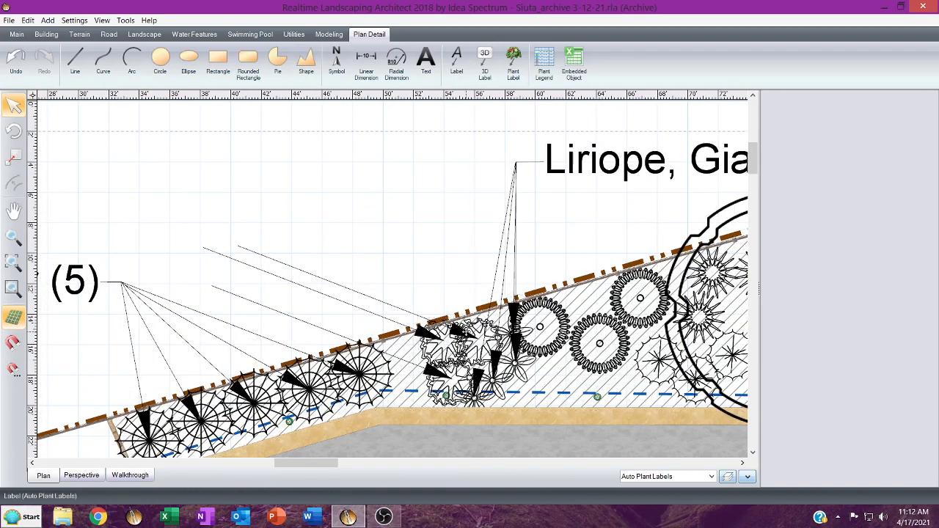
left_click(463, 333)
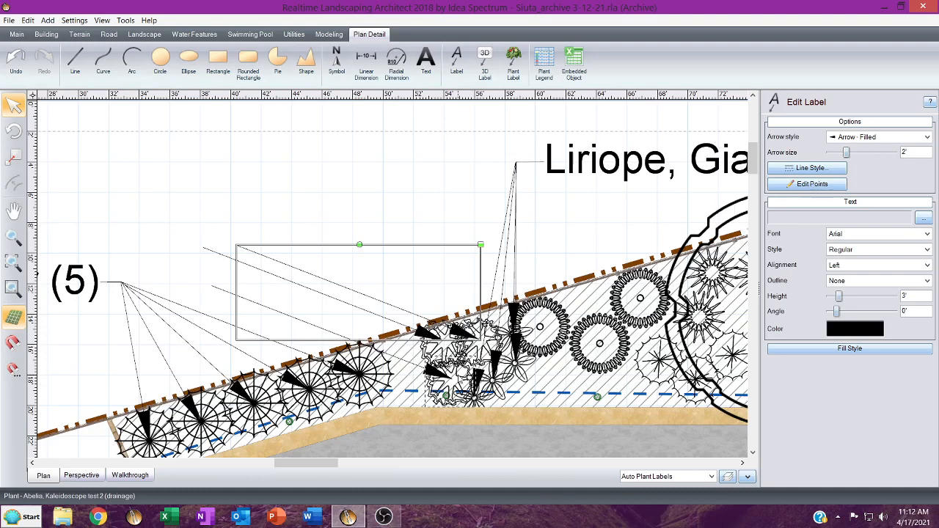
left_click(459, 377)
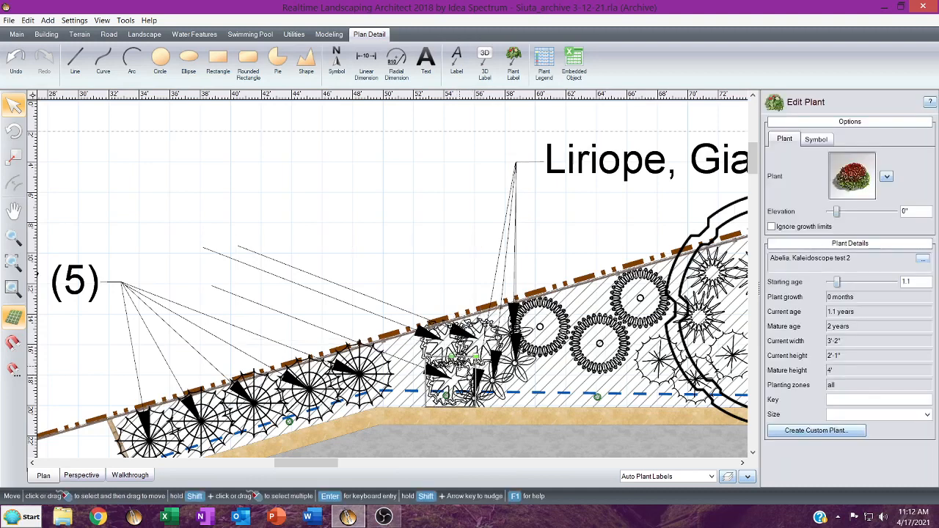
left_click(418, 324)
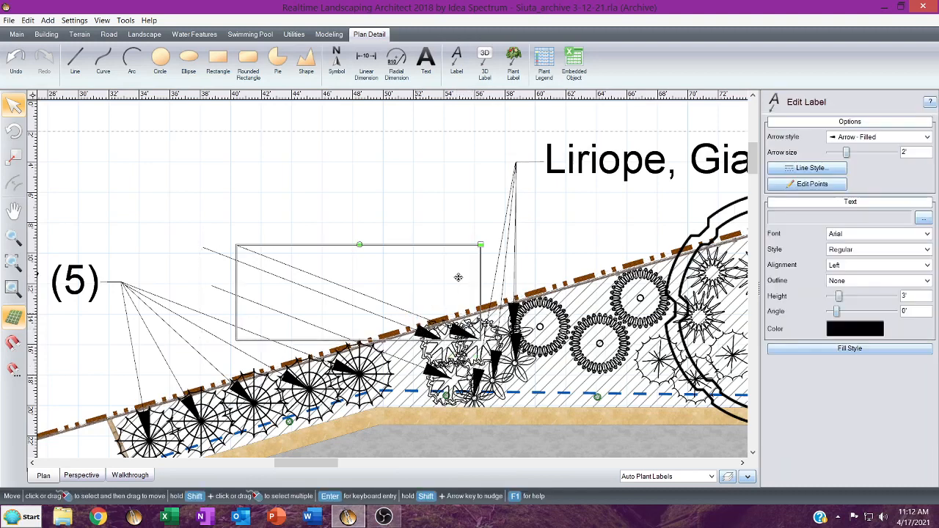
left_click(822, 186)
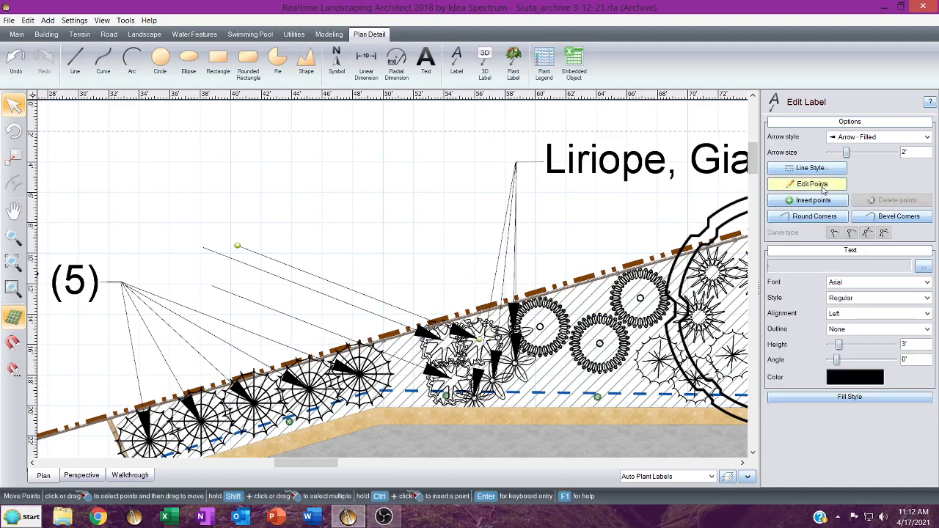
left_click_drag(236, 246, 281, 168)
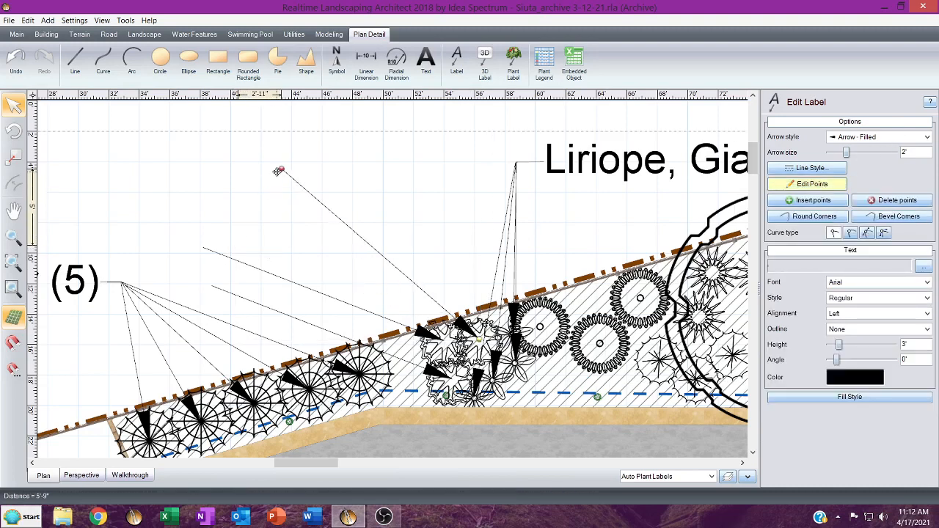
left_click(813, 200)
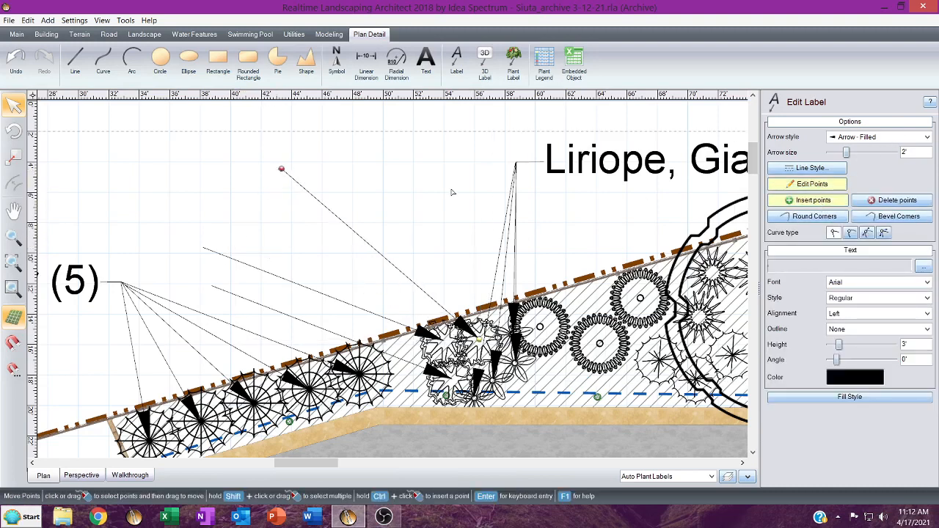
left_click(307, 191)
left_click_drag(281, 170, 256, 192)
Set the bent leader's text to "Abelia, Kalidascope (3)" and move the text left, clear of the bend.
left_click(924, 267)
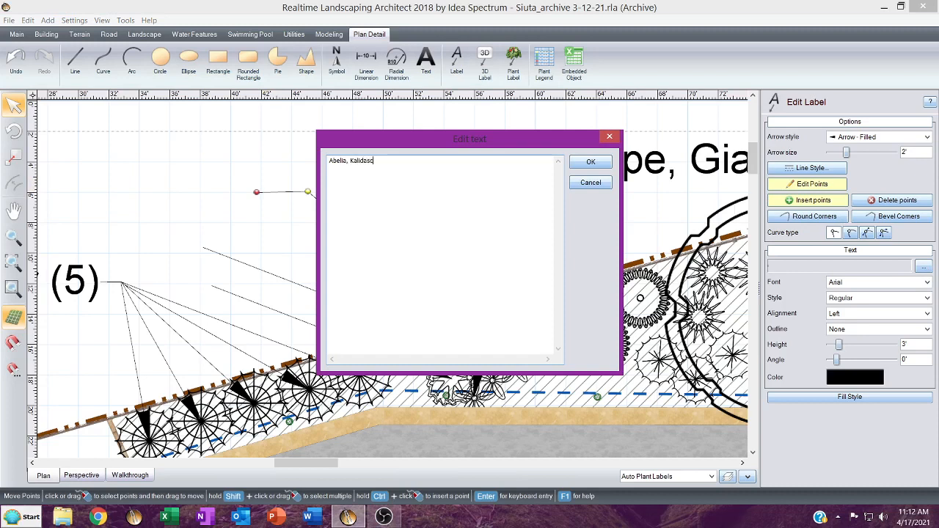
type("ope (3")
left_click(591, 162)
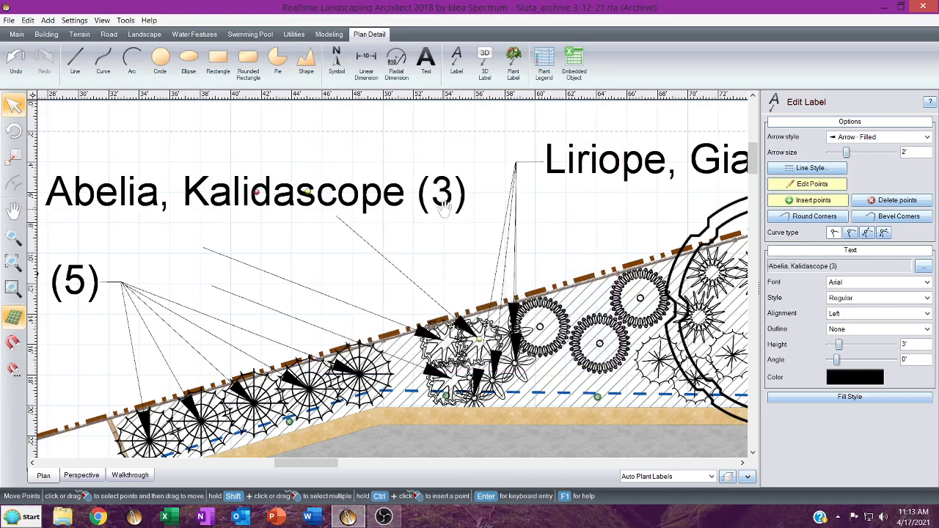
middle_click_drag(444, 209, 660, 224)
left_click_drag(475, 204, 261, 207)
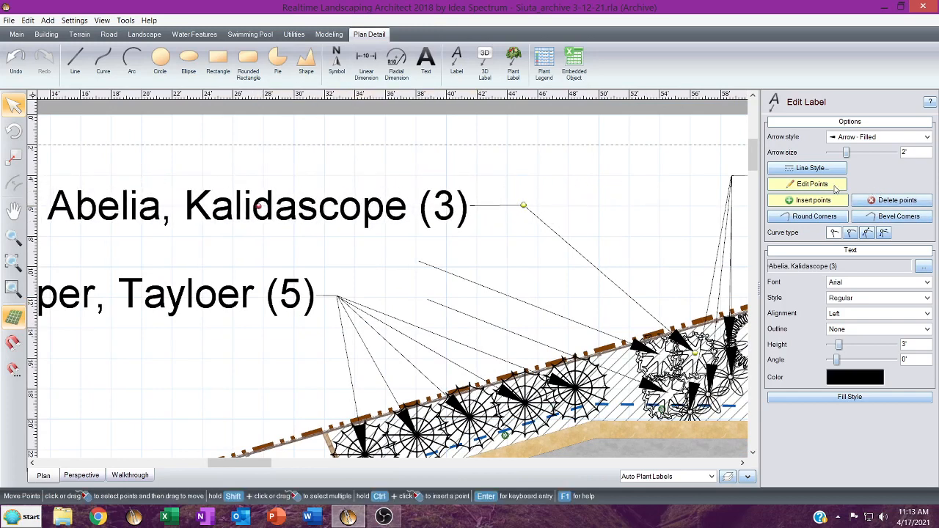
left_click(836, 186)
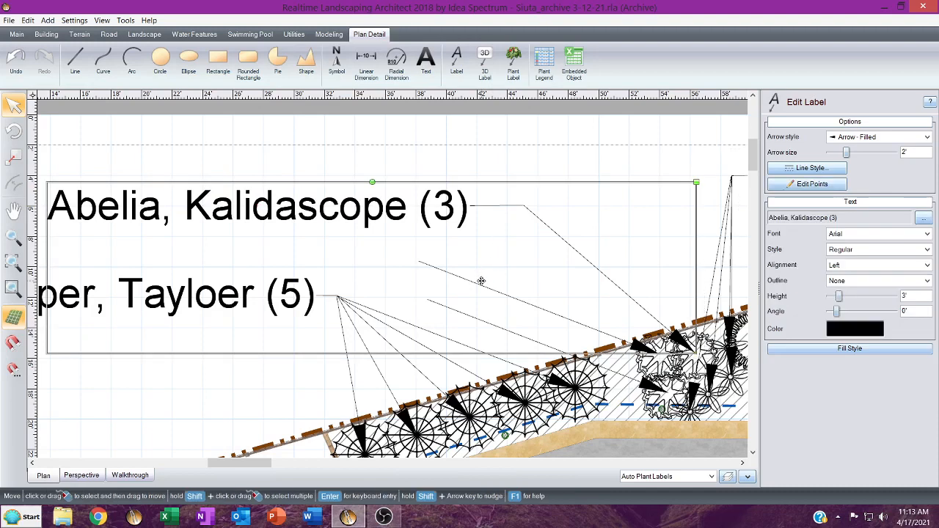
Move the upper ends of the other two Abelia leaders onto the bend of the "Abelia, Kalidascope (3)" leader.
left_click(818, 186)
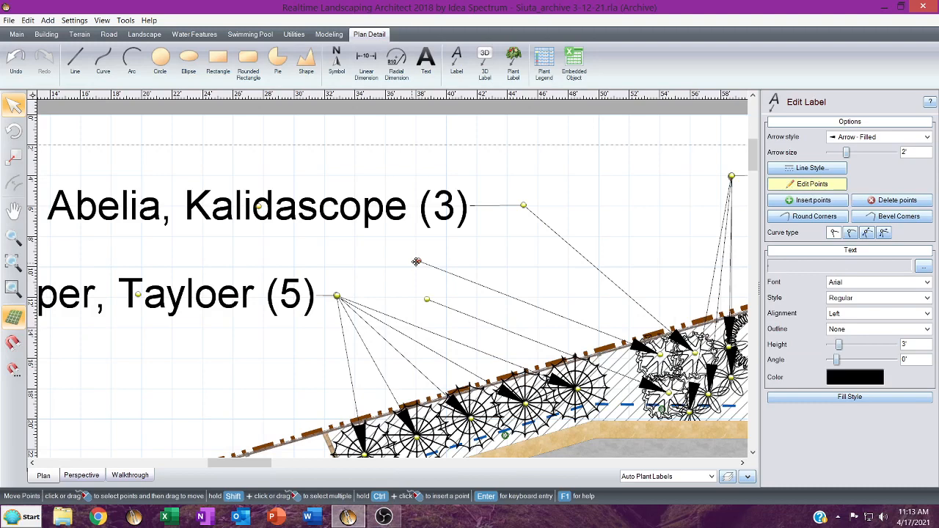
left_click_drag(416, 262, 516, 211)
left_click_drag(422, 301, 519, 209)
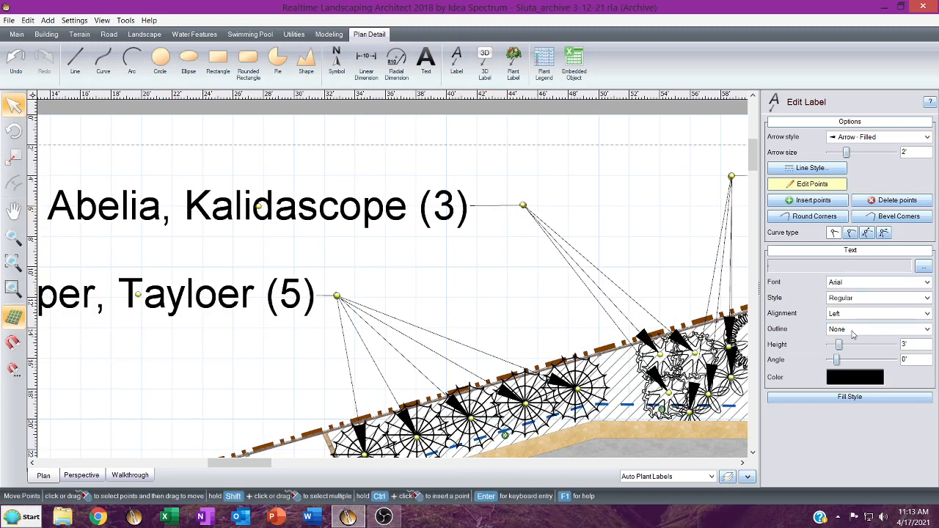
Set the text outline of all selected plant labels to Rectangle.
left_click(866, 330)
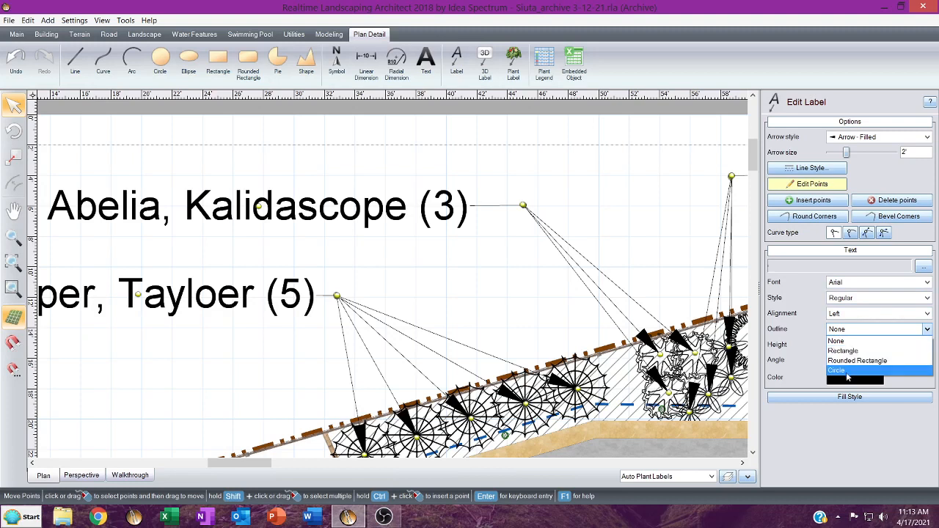
left_click(845, 351)
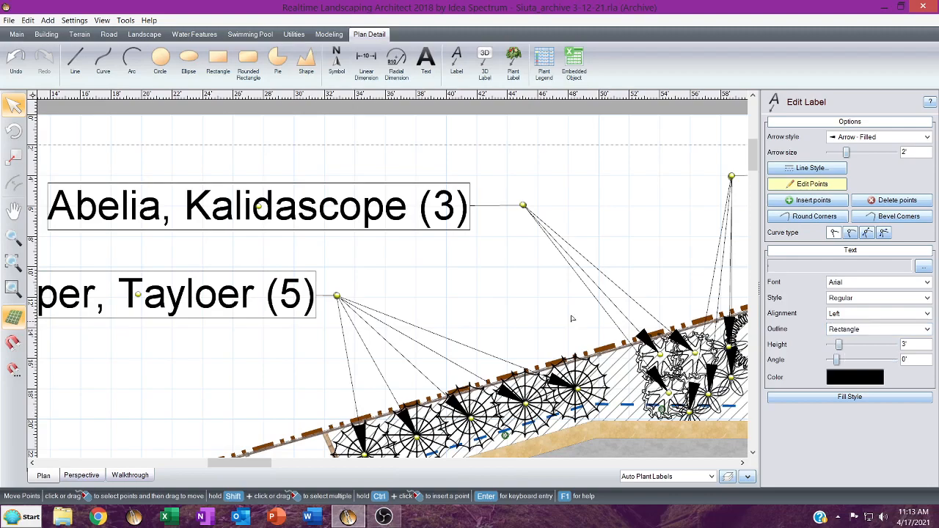
middle_click_drag(473, 275, 595, 271)
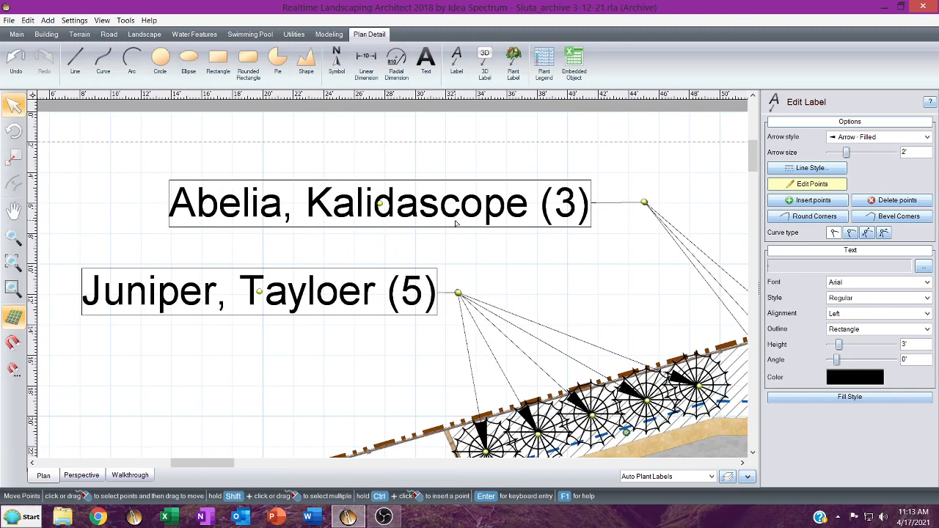
scroll(456, 224, "up", 1)
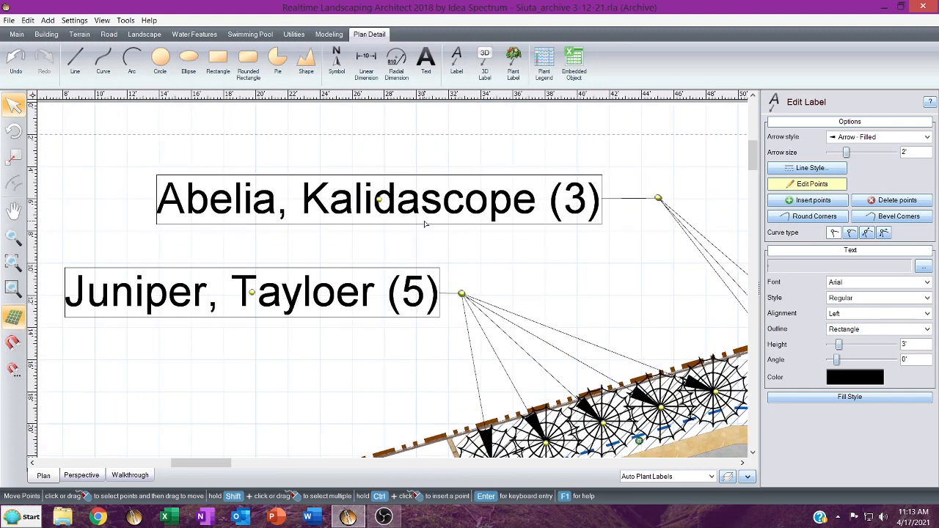
scroll(435, 244, "down", 4)
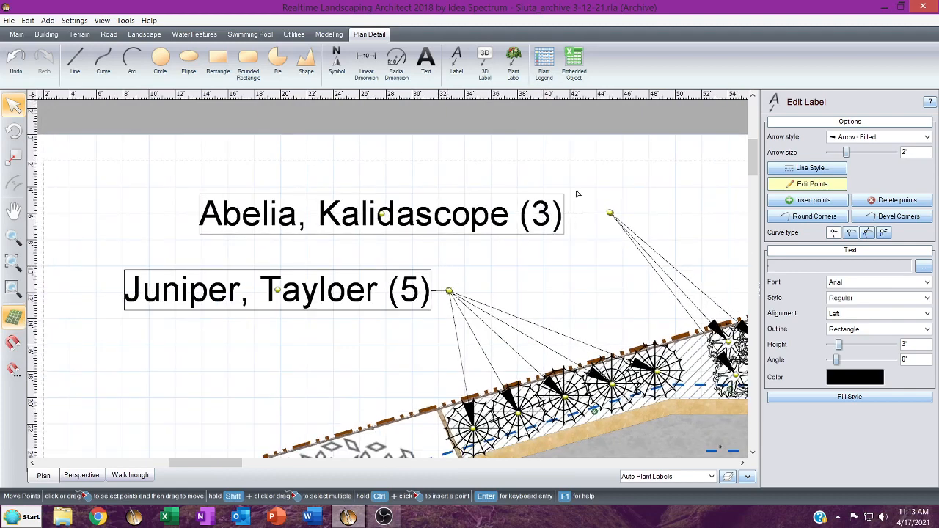
Pull the Abelia leaders' bend against its text box, and move the Juniper label directly beneath, left-aligned, with its bend close to the box.
left_click_drag(576, 194, 569, 217)
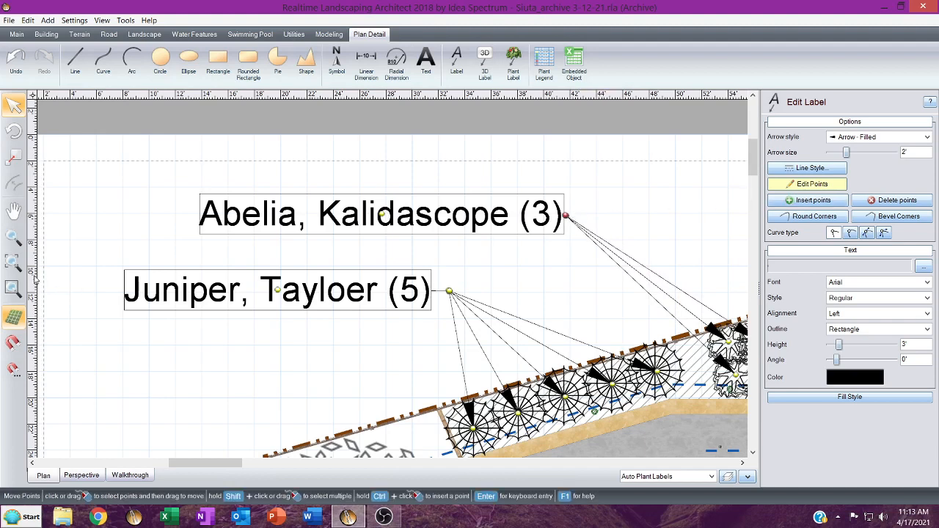
left_click_drag(100, 253, 470, 327)
left_click_drag(447, 293, 523, 258)
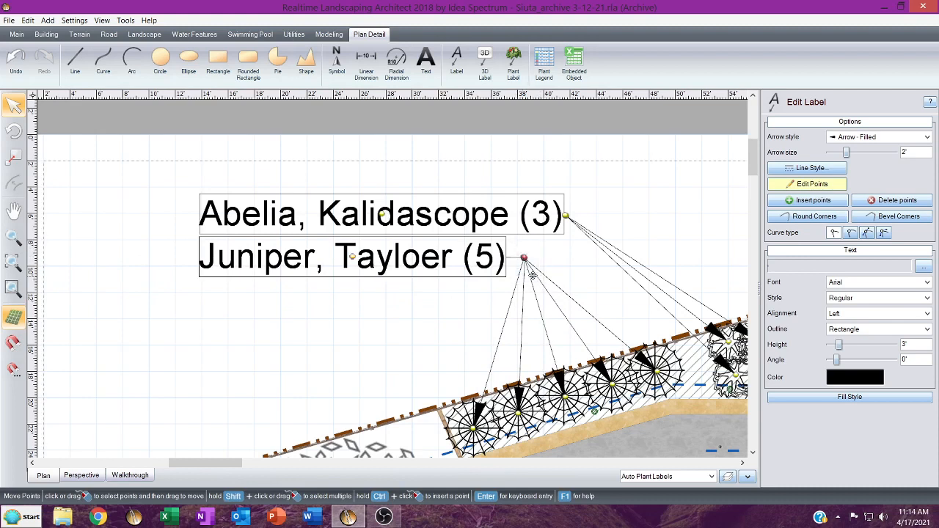
mouse_move(524, 259)
left_mouse_down()
mouse_move(491, 256)
mouse_move(514, 261)
left_mouse_up()
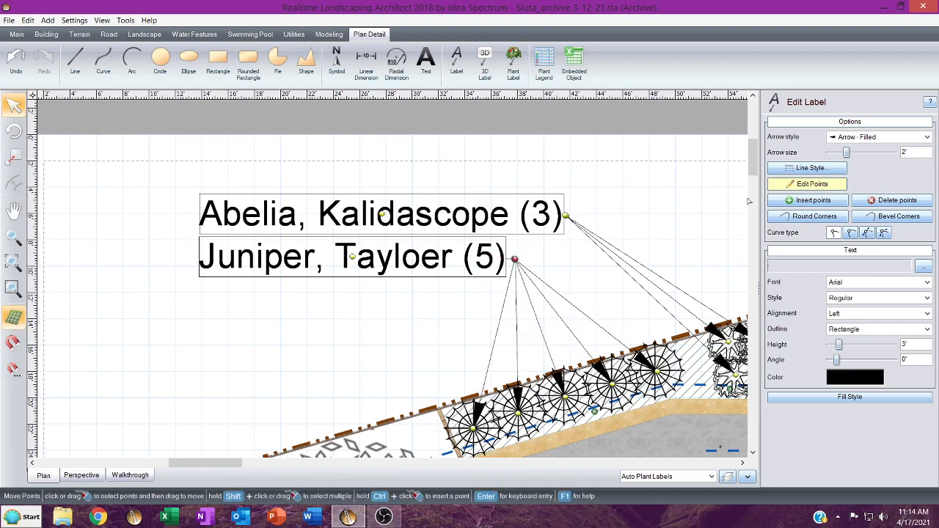
left_click(791, 186)
Move the Liriope leaders' shared bend right, up against the edge of the "Liriope, Giant (4)" text box.
right_click_drag(682, 214, 377, 253)
left_click(822, 186)
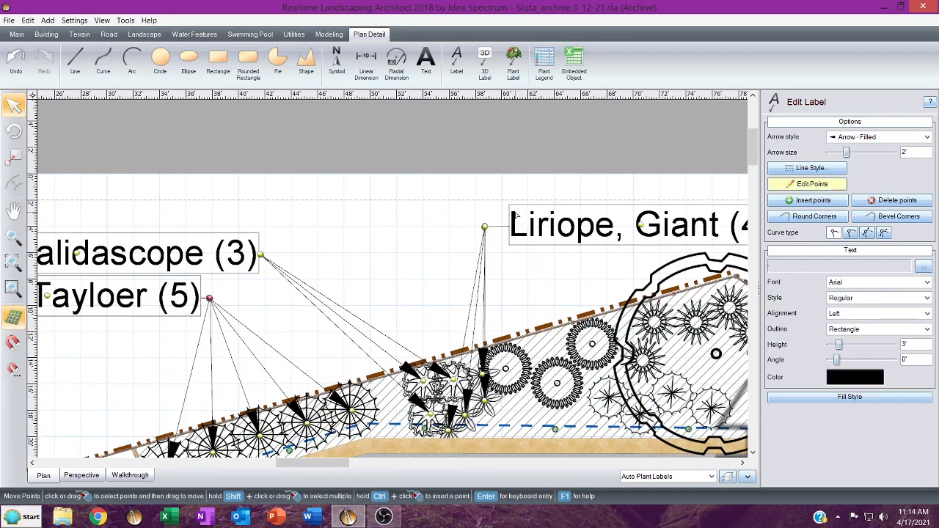
left_click_drag(459, 209, 501, 225)
scroll(479, 255, "down", 5)
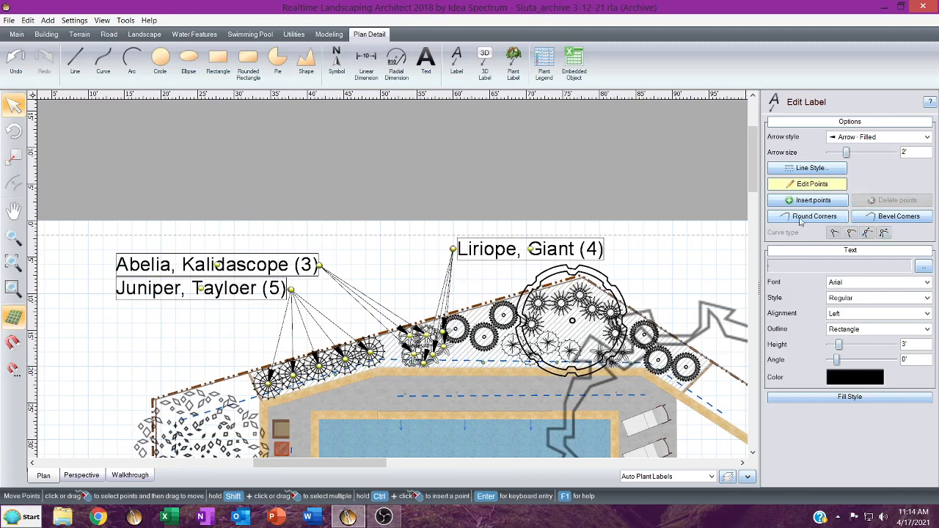
key("Escape")
left_click(654, 252)
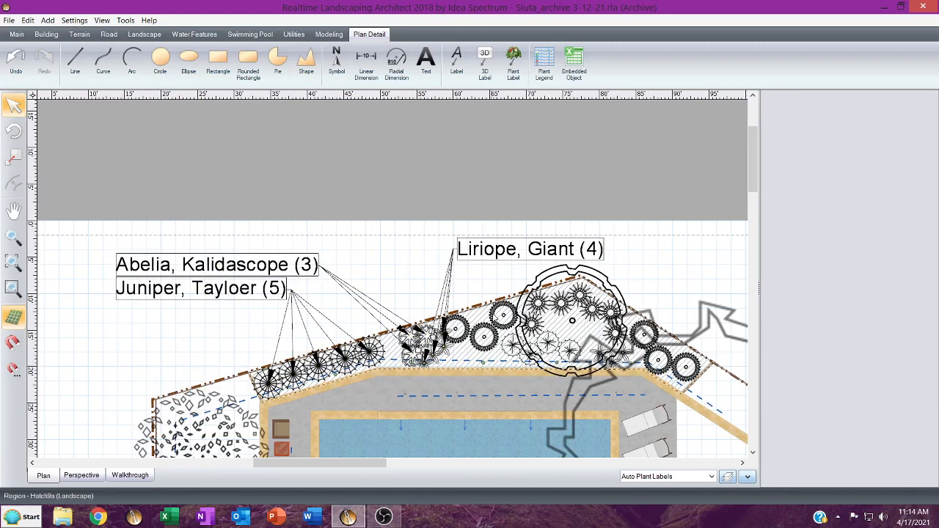
Add a label reading "Birch River (1)" west of the fence, with its arrow pointing at the large tree beside the pool.
middle_click_drag(694, 323, 754, 141)
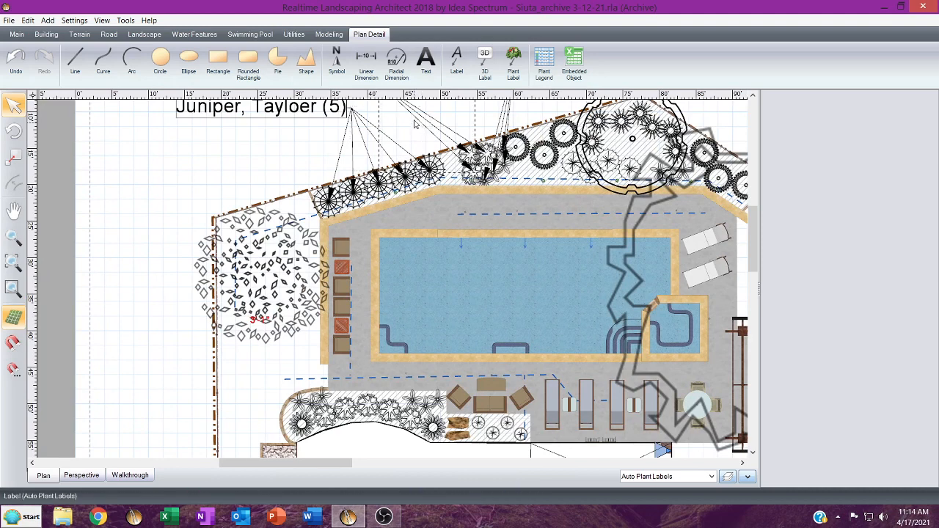
left_click(455, 63)
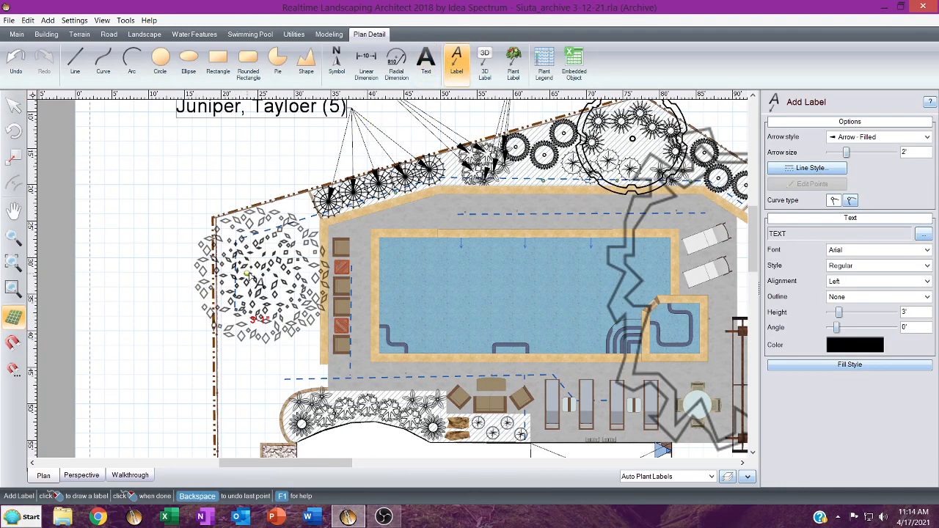
left_click(247, 270)
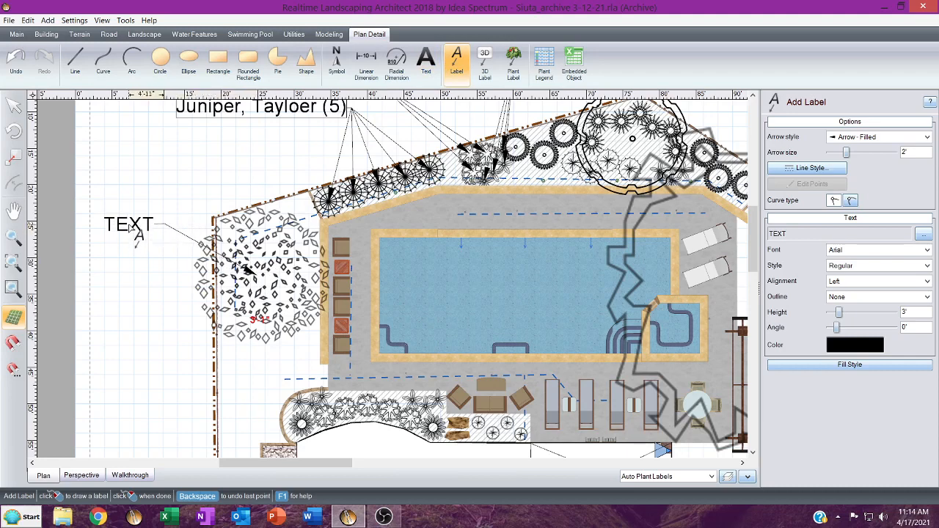
left_click(132, 229)
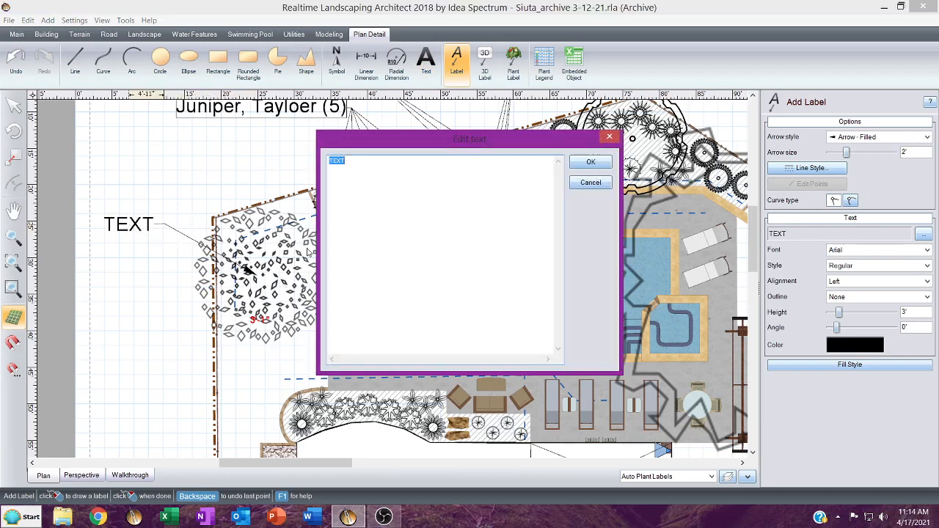
type("Birch Ric")
key("BackSpace")
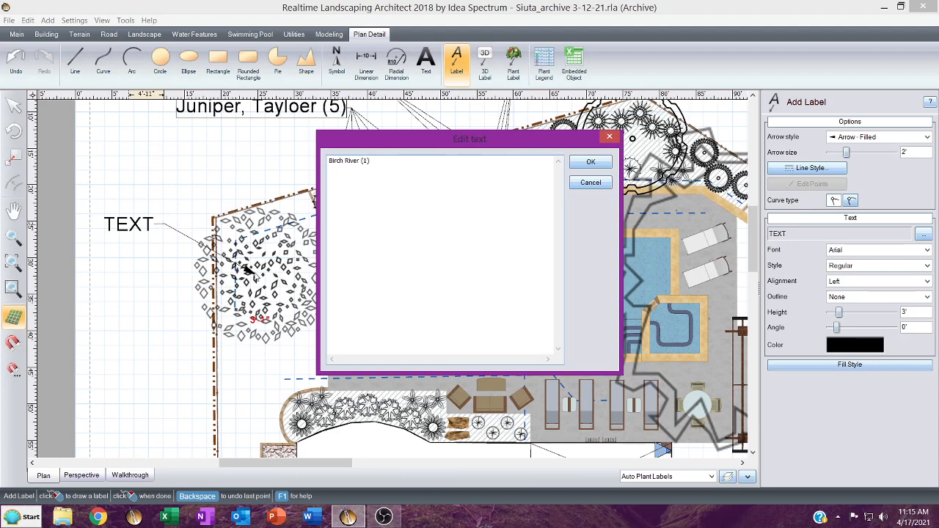
left_click(590, 162)
Add a label reading "Birch, River" east of the fence, with its arrow pointing at the upper of the two southeastern birch trees.
middle_click_drag(686, 317, 329, 392)
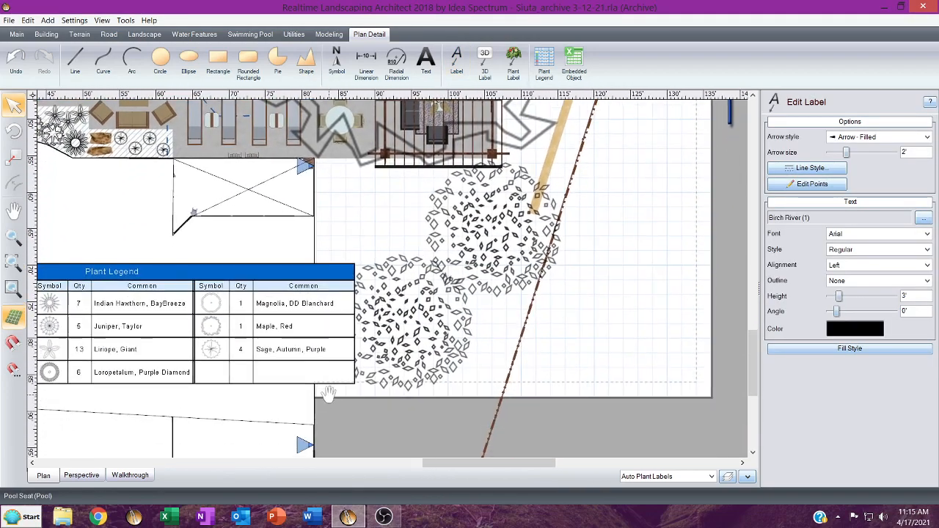
left_click(396, 330)
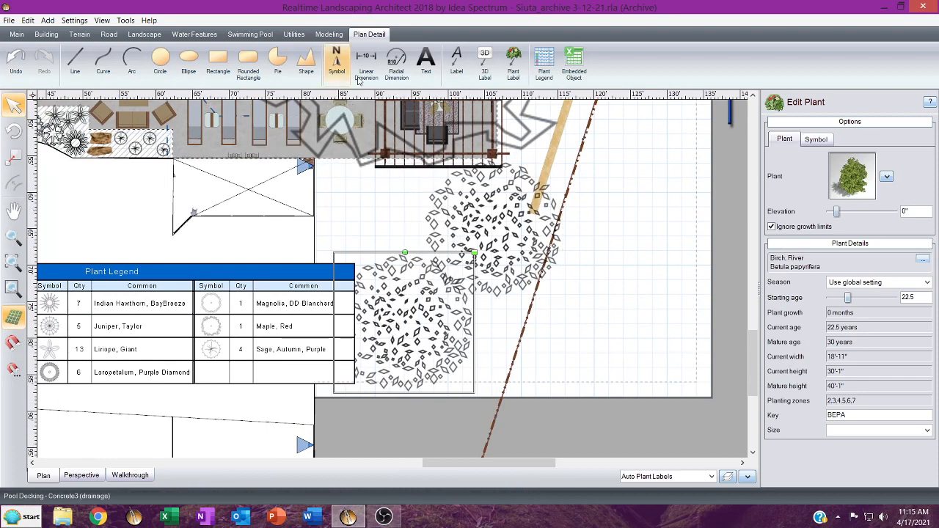
left_click(457, 62)
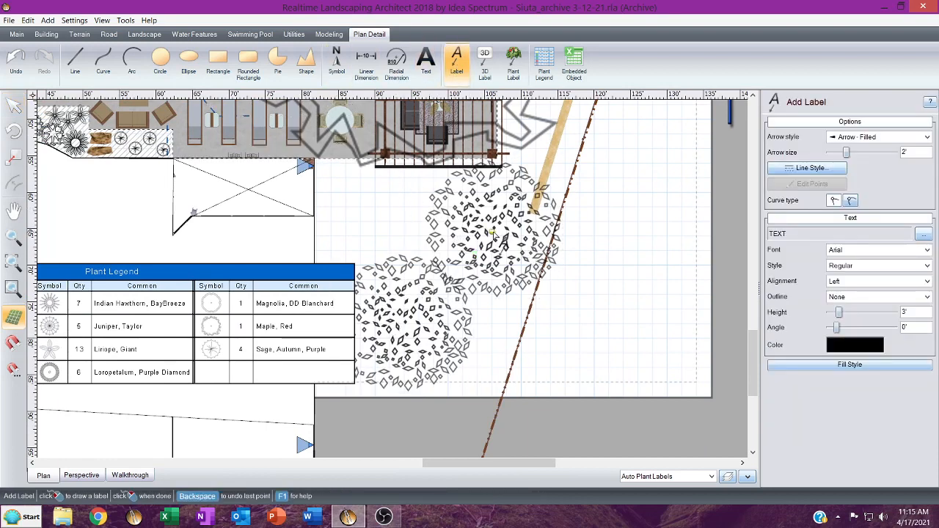
left_click(499, 232)
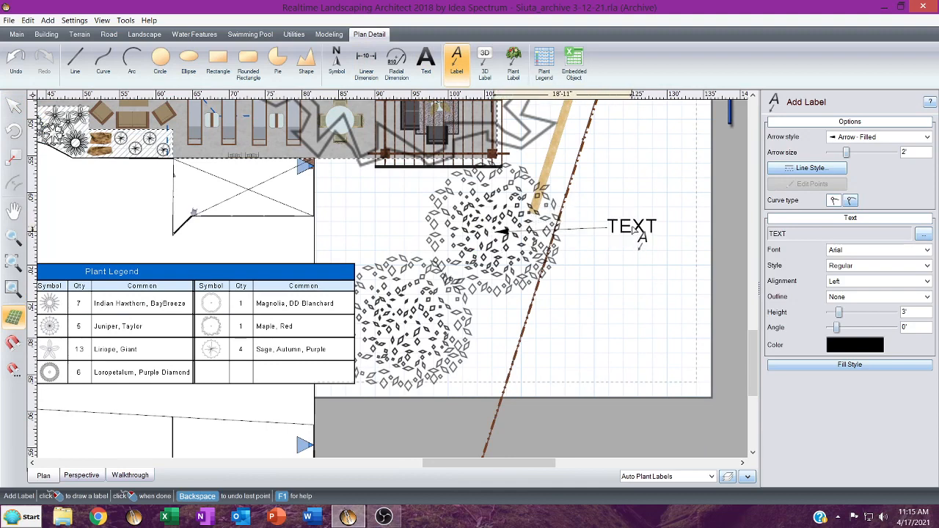
left_click(633, 230)
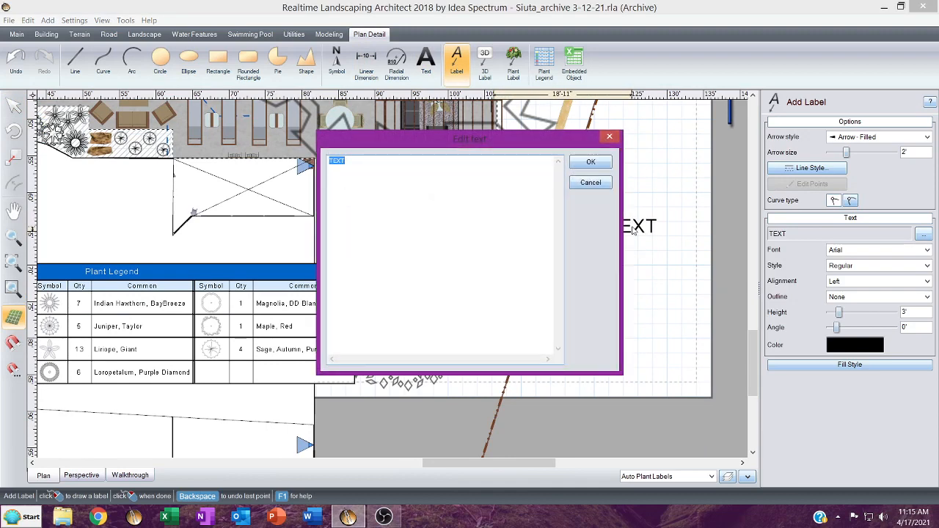
type("Birch, River")
left_click(606, 163)
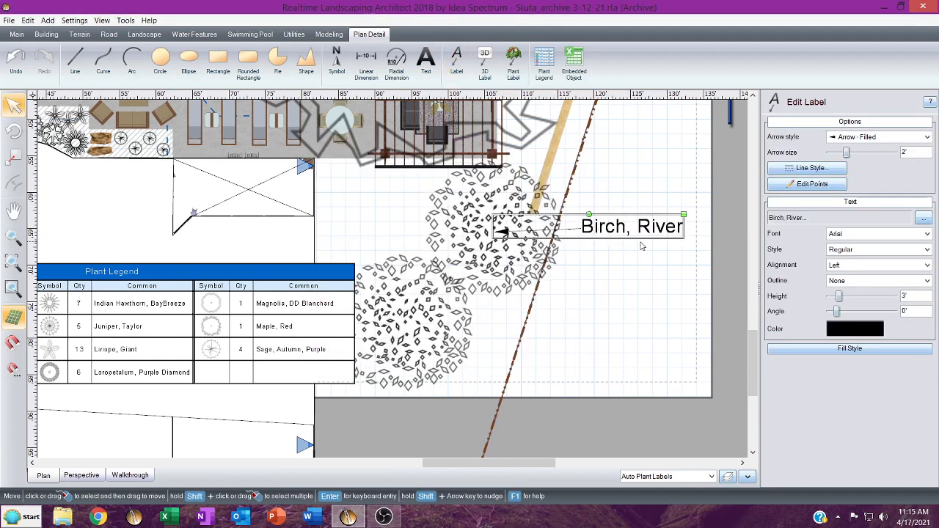
mouse_move(631, 232)
left_mouse_down()
mouse_move(570, 233)
mouse_move(638, 233)
left_mouse_up()
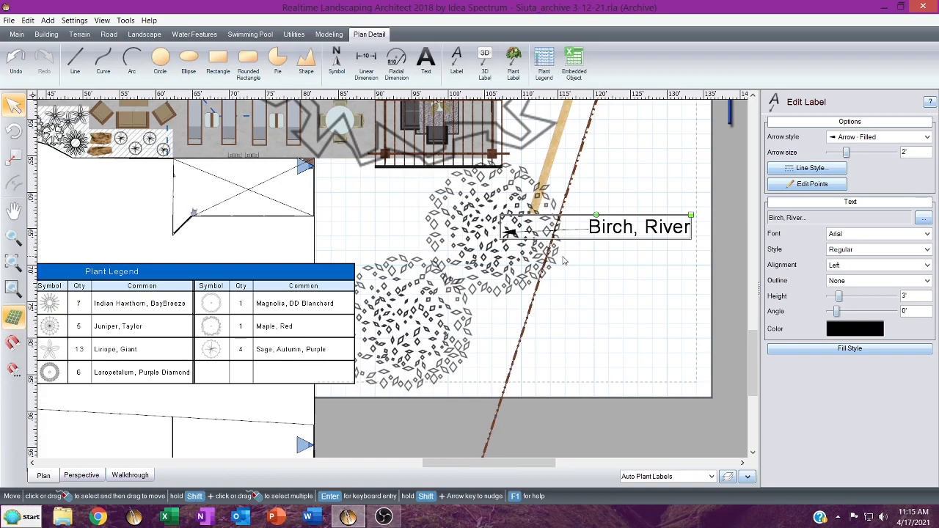
Add a label reading "Maple (Existinig)" northeast of the pool, beyond the fence, with its arrow pointing at the large maple's trunk circle.
middle_click_drag(572, 250, 608, 524)
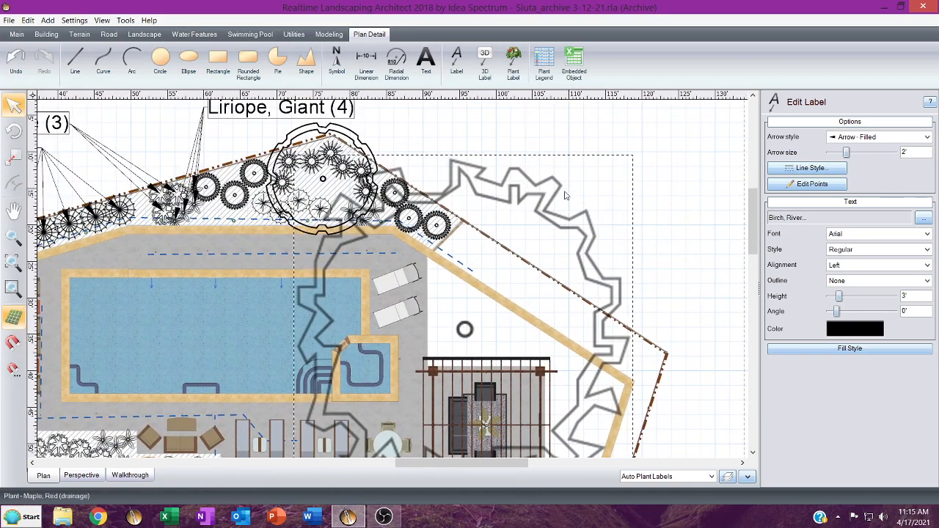
left_click(456, 60)
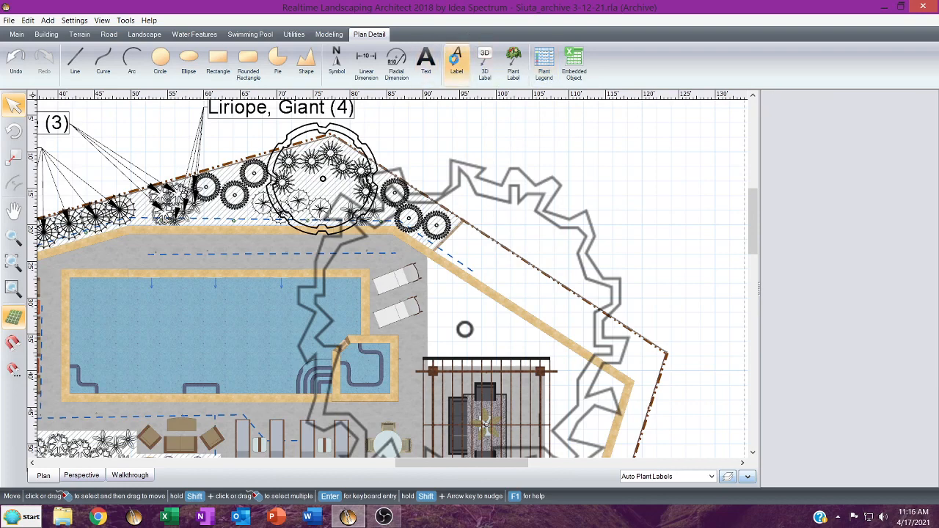
left_click(465, 330)
left_click(646, 197)
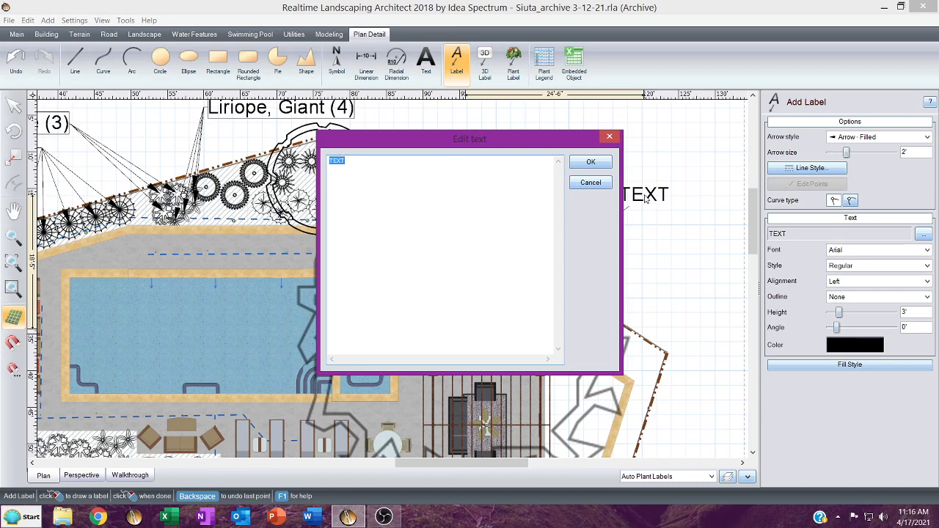
type("Maple (Existinig")
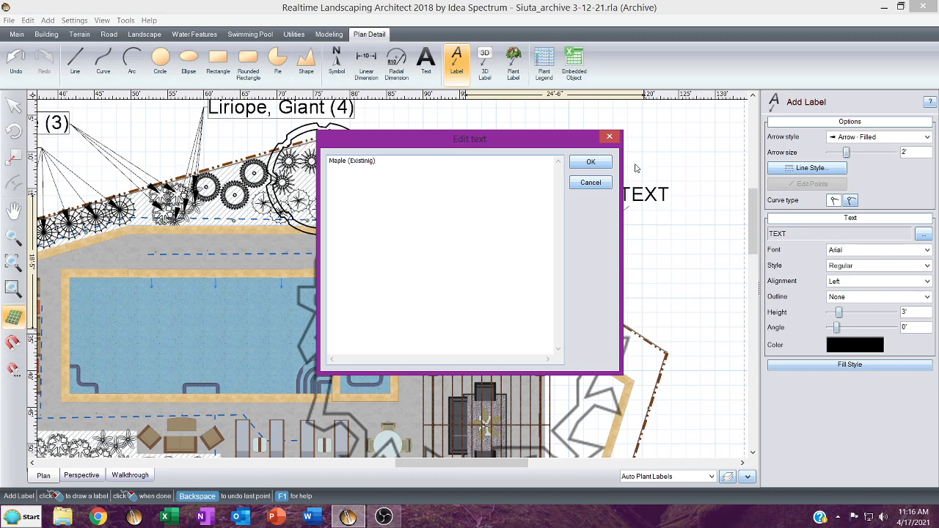
left_click(591, 162)
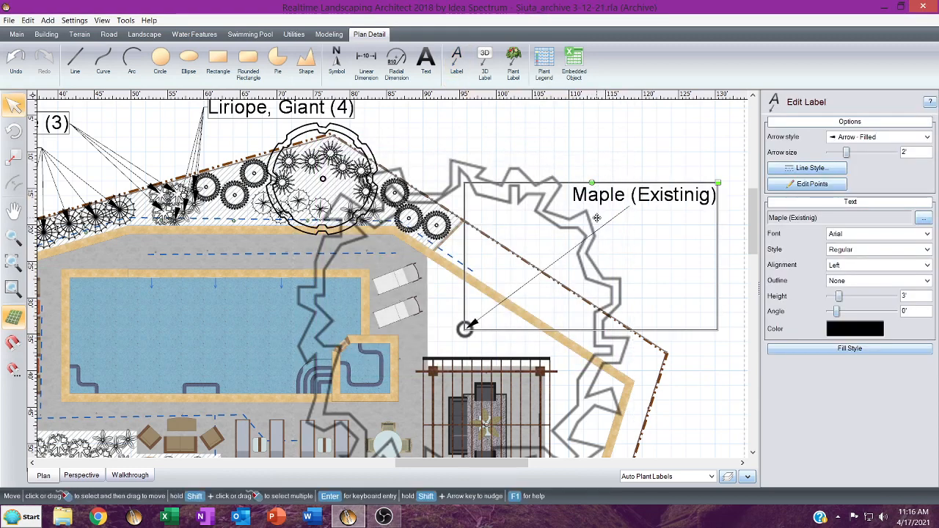
Add a label reading "20' x 20' Patio Cover" east of the pergola, with its arrow pointing at the dining table beneath it.
middle_click_drag(597, 217, 620, 171)
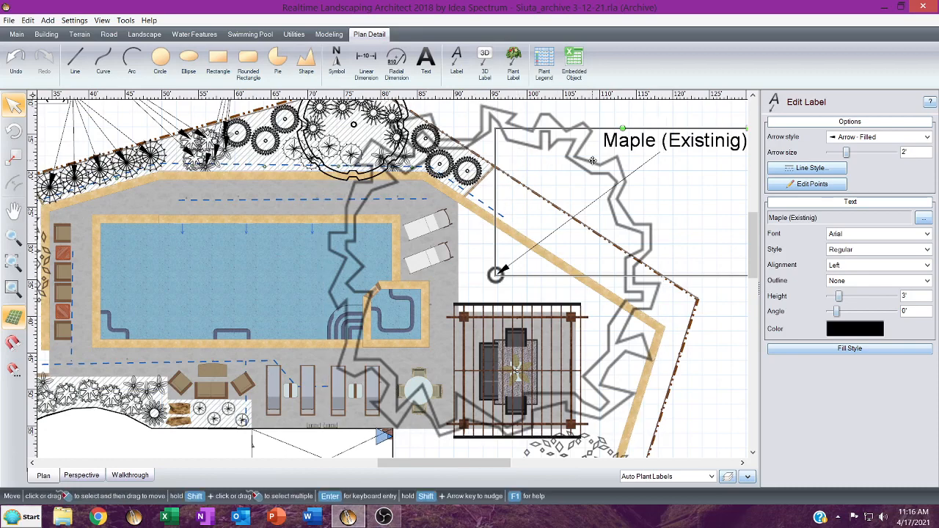
mouse_move(452, 281)
middle_mouse_down()
mouse_move(438, 255)
mouse_move(440, 272)
middle_mouse_up()
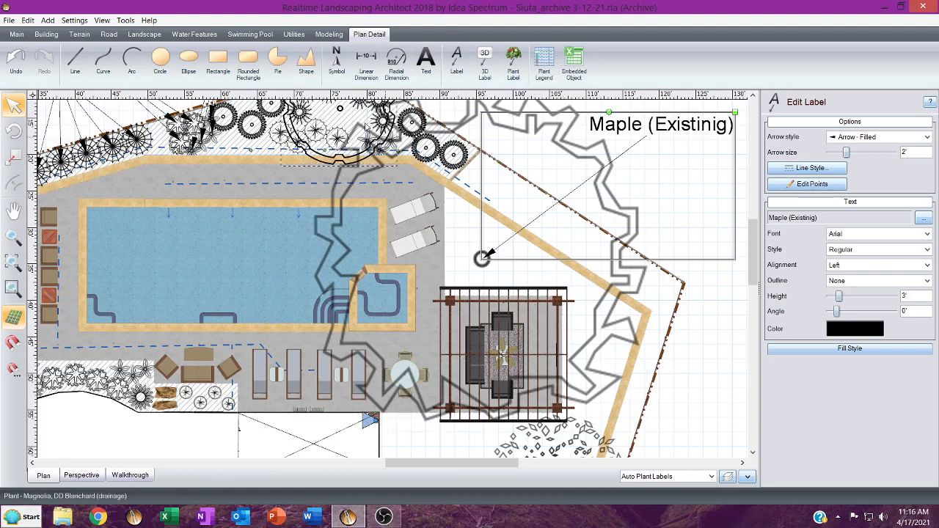
left_click(456, 60)
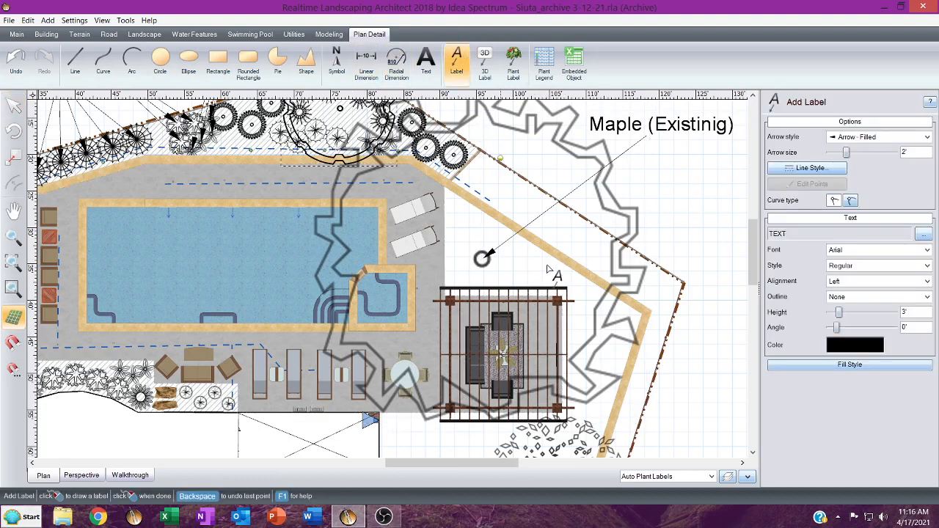
left_click(522, 354)
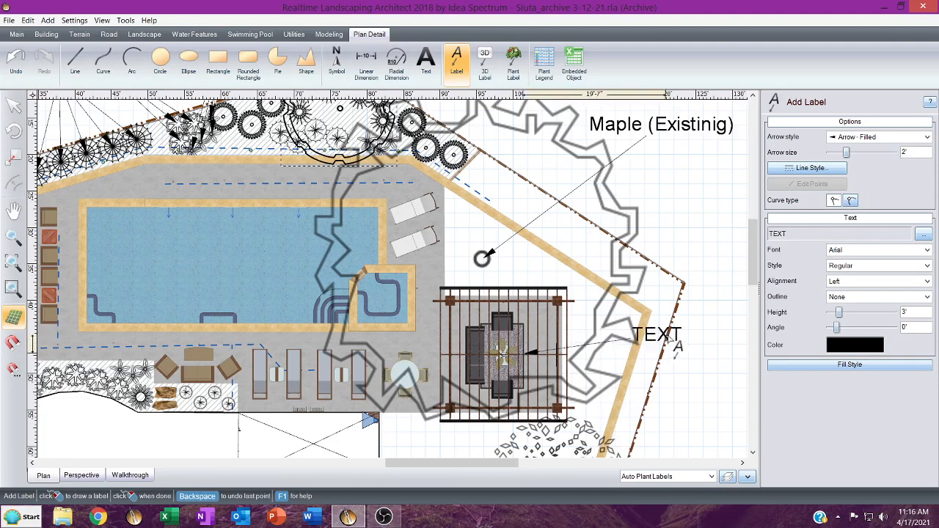
left_click(710, 327)
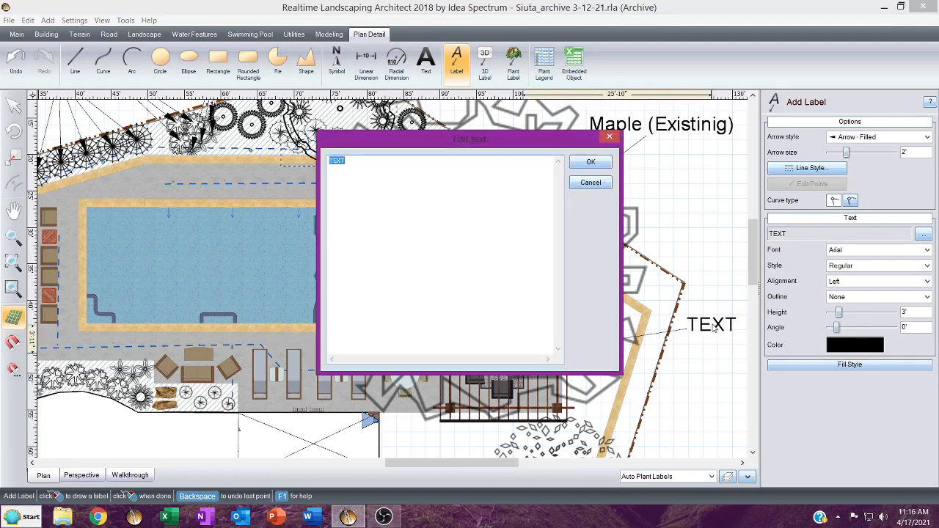
type("20' x 20' Patio Cover")
left_click(590, 162)
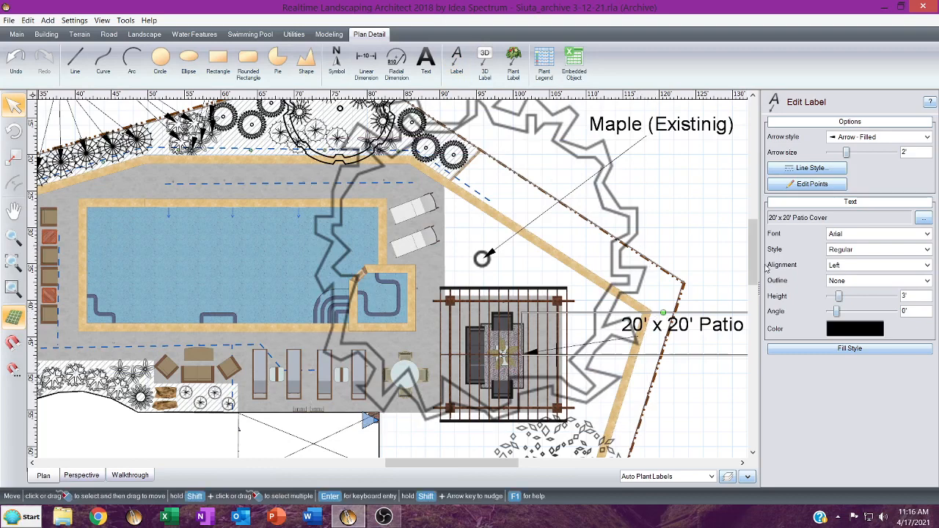
Edit the patio cover label's points to pull its text west, close to the pergola's edge and level with the arrow.
left_click(814, 184)
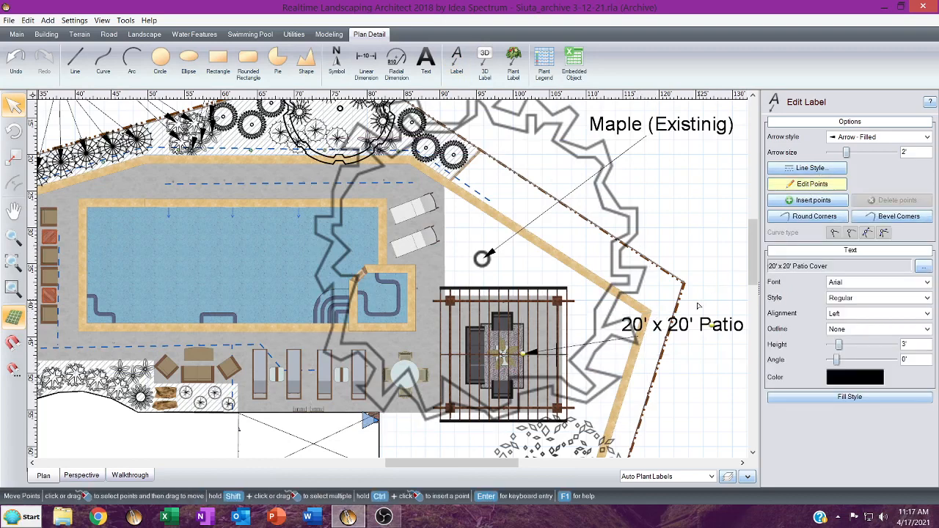
left_click_drag(701, 324, 556, 345)
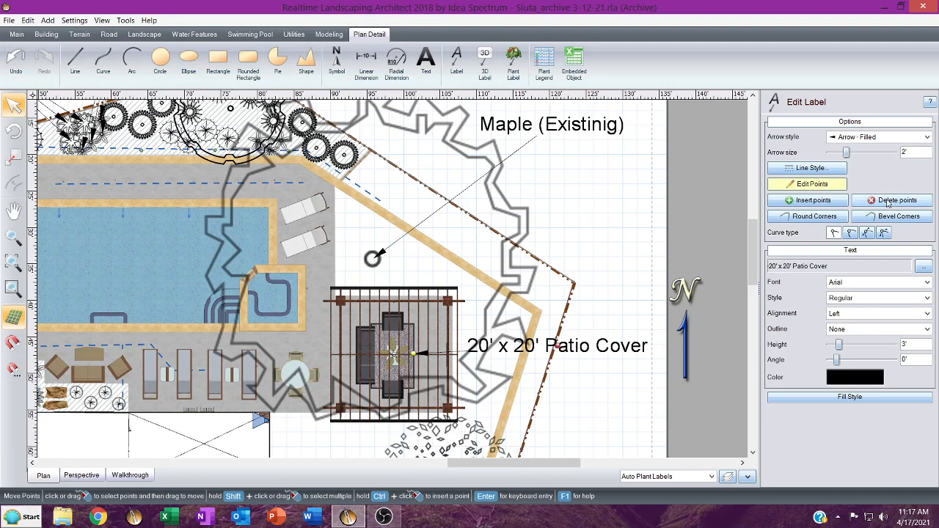
left_click(824, 185)
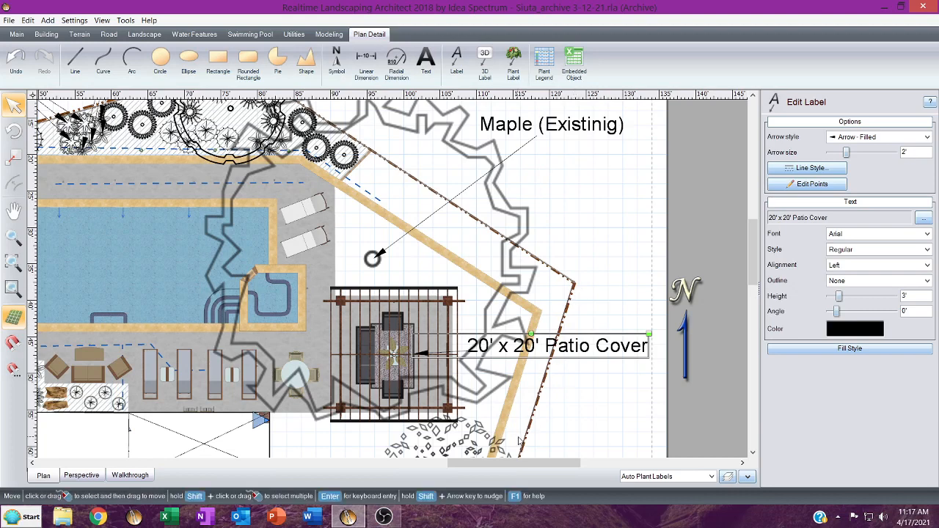
left_click(604, 391)
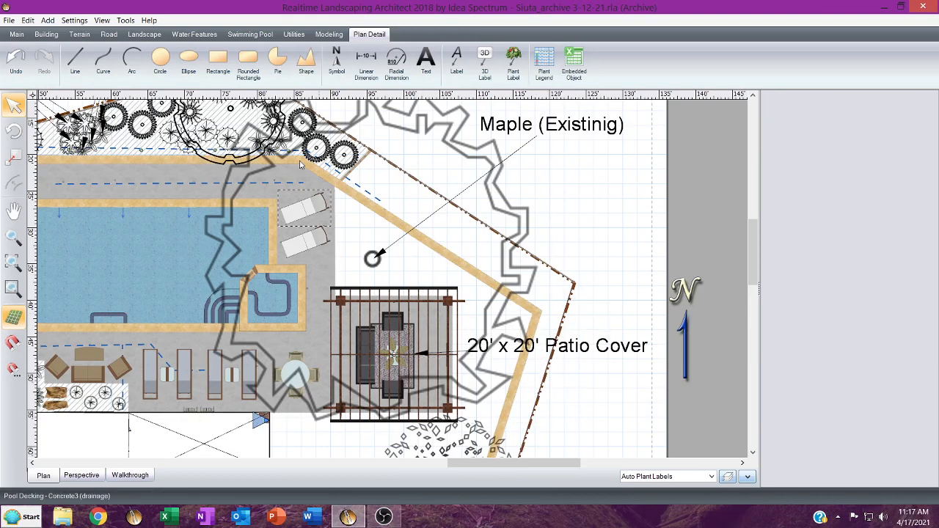
Draw a rectangle about 25' wide and 2.4' tall tightly around the "20' x 20' Patio Cover" text.
left_click(218, 63)
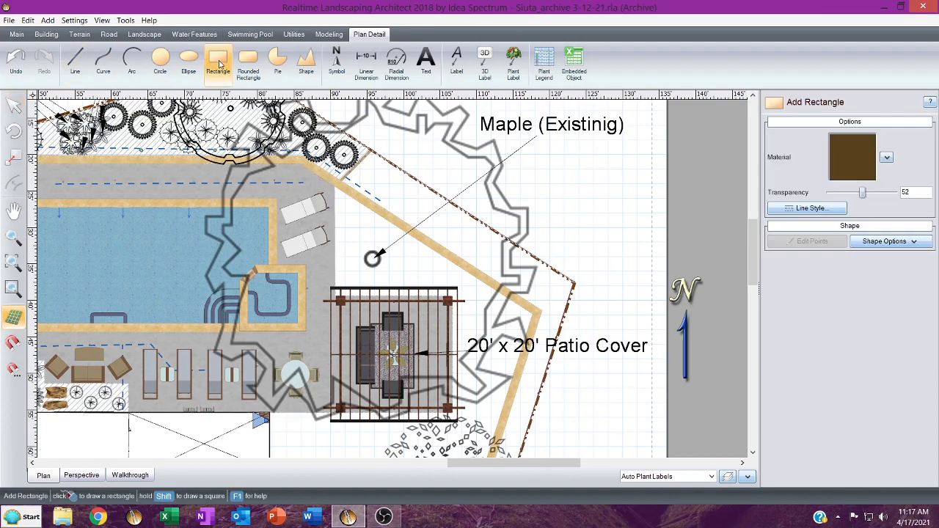
scroll(484, 273, "up", 1)
scroll(484, 273, "up", 4)
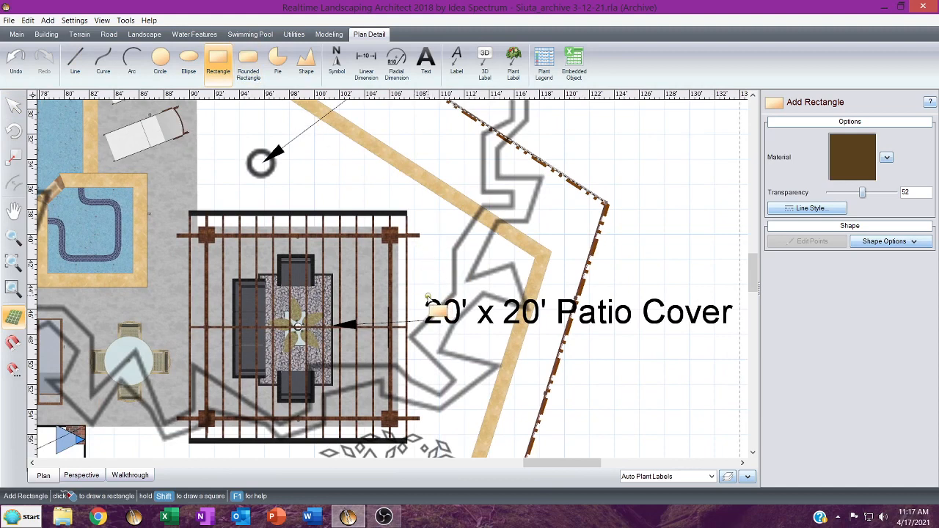
left_click(424, 299)
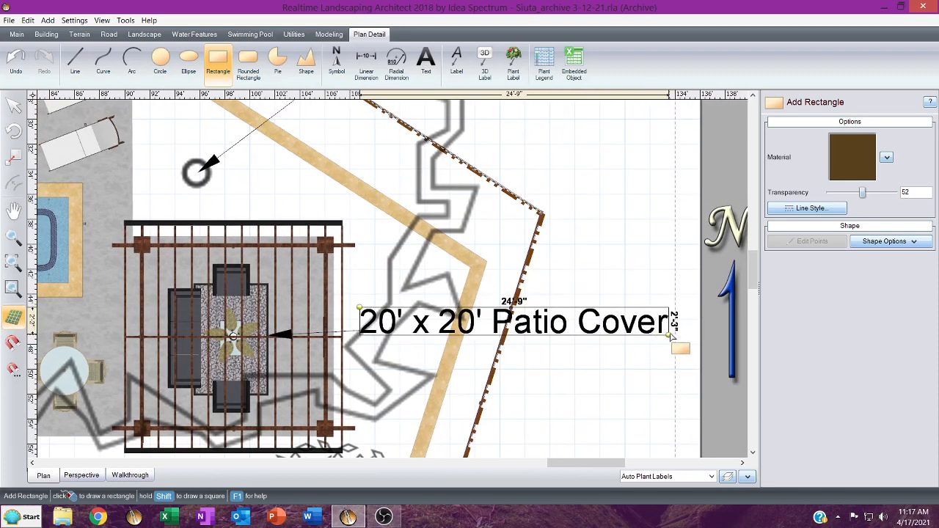
left_click(673, 339)
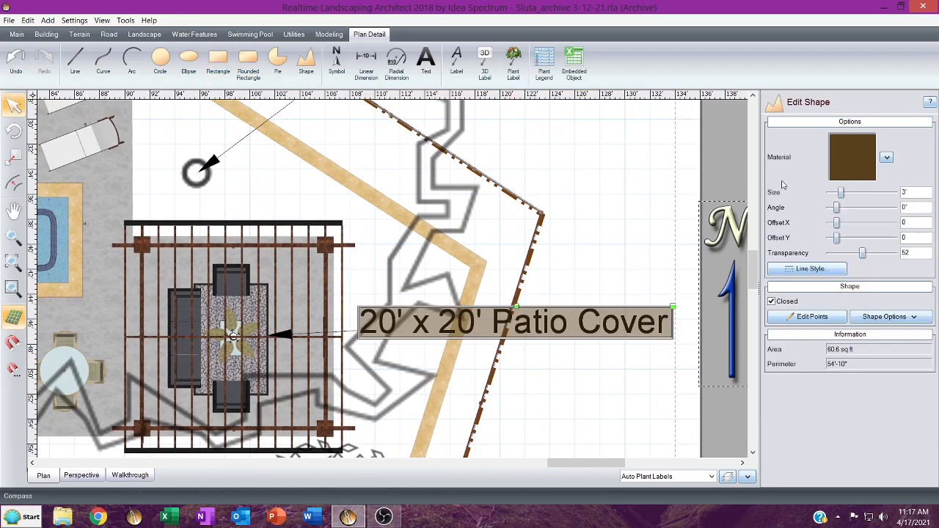
Fill the rectangle over the patio cover text with solid white and make it fully opaque.
left_click(843, 156)
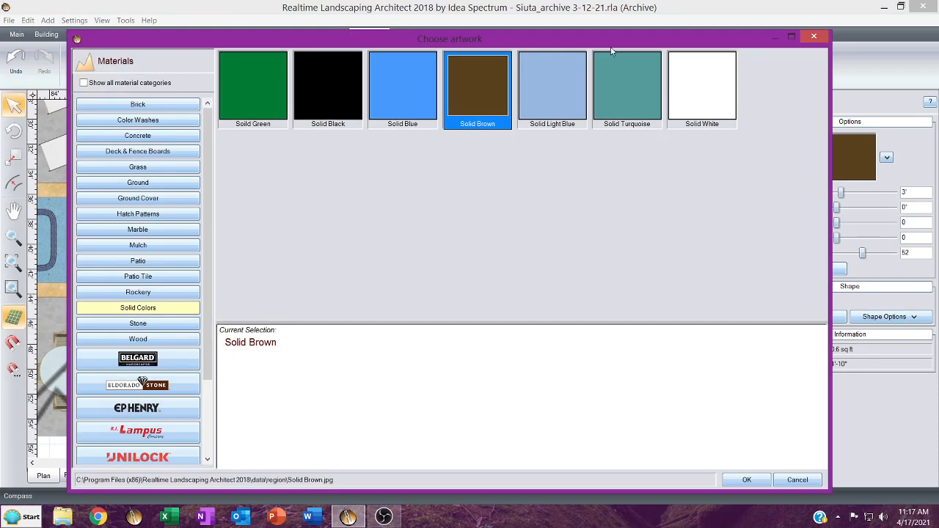
left_click(813, 36)
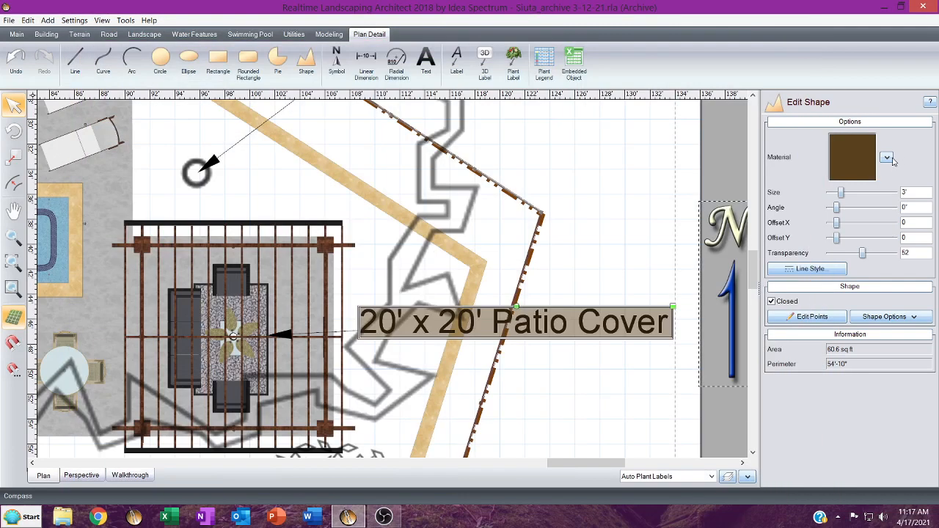
left_click(887, 158)
left_click(832, 198)
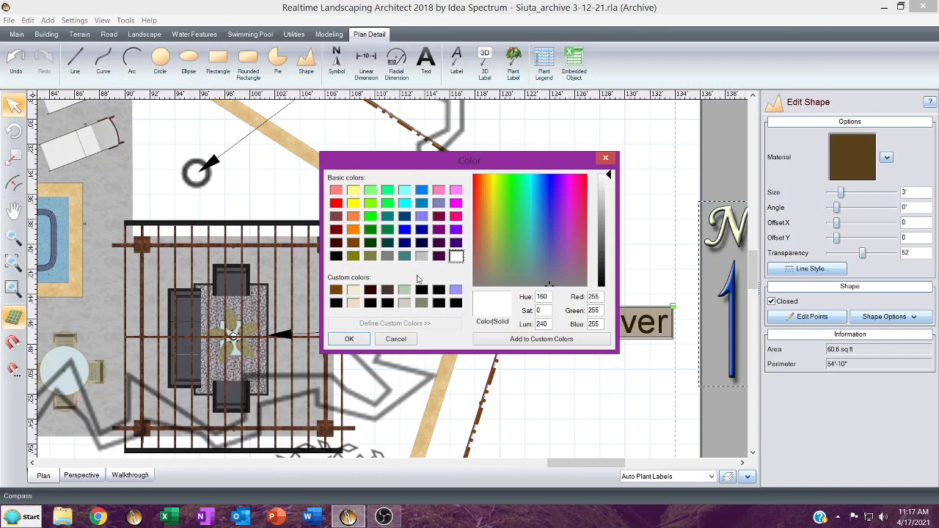
left_click(350, 339)
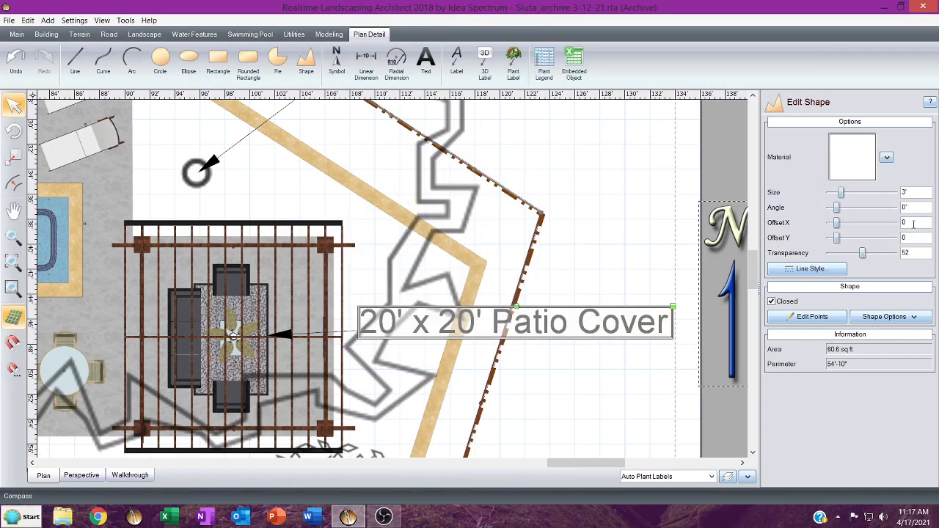
left_click_drag(861, 253, 822, 249)
Bring the "20' x 20' Patio Cover" label to the front, above the white rectangle covering its text.
left_click(440, 331)
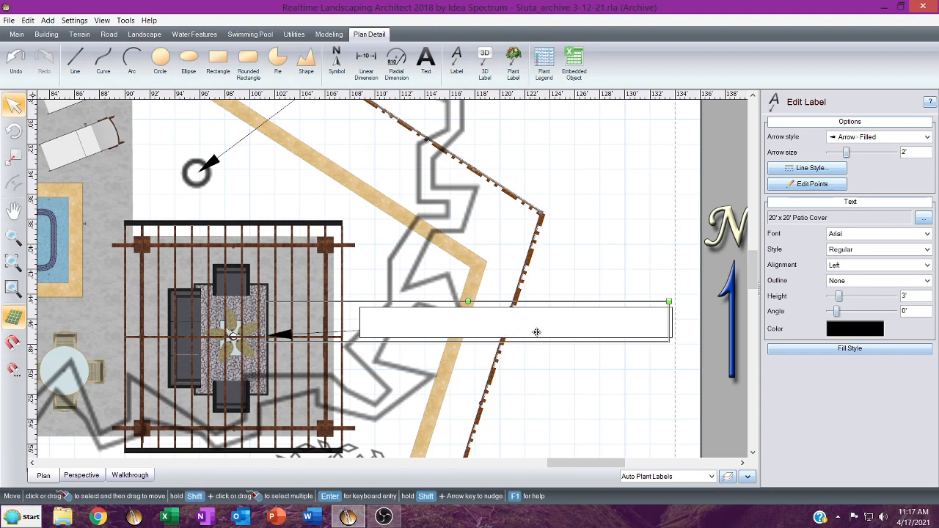
left_click(500, 325)
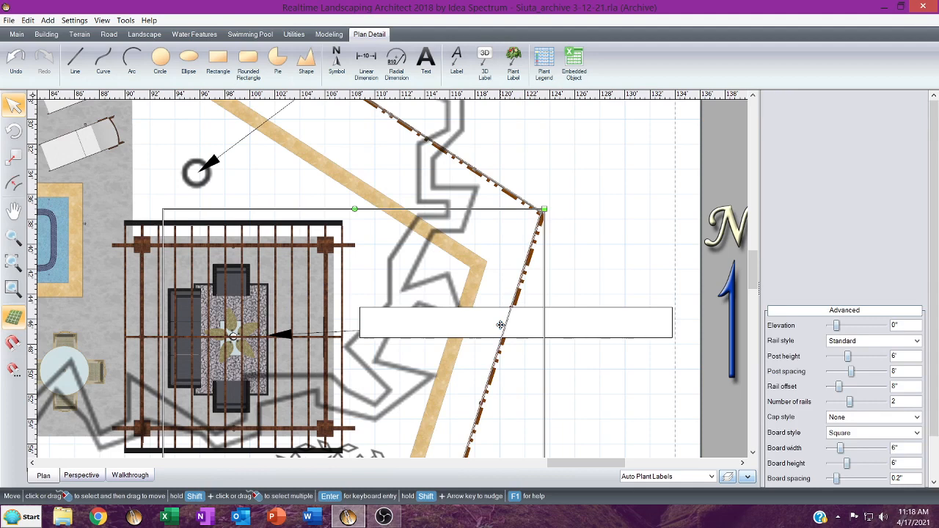
left_click(500, 324)
left_click(501, 324)
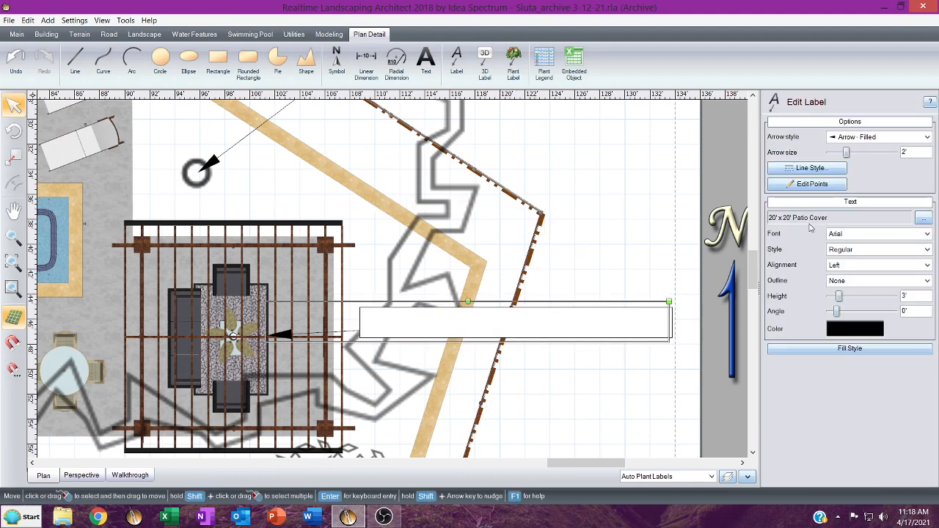
right_click(574, 322)
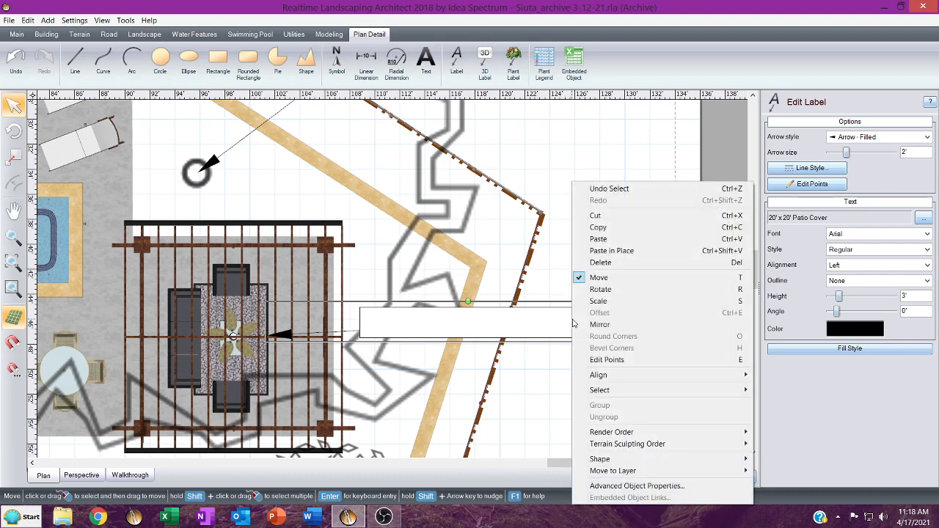
mouse_move(692, 435)
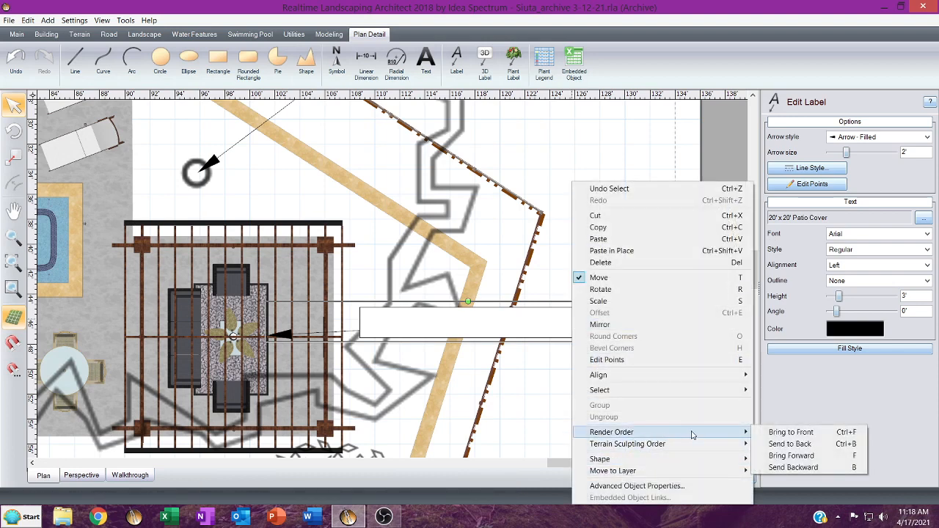
left_click(789, 432)
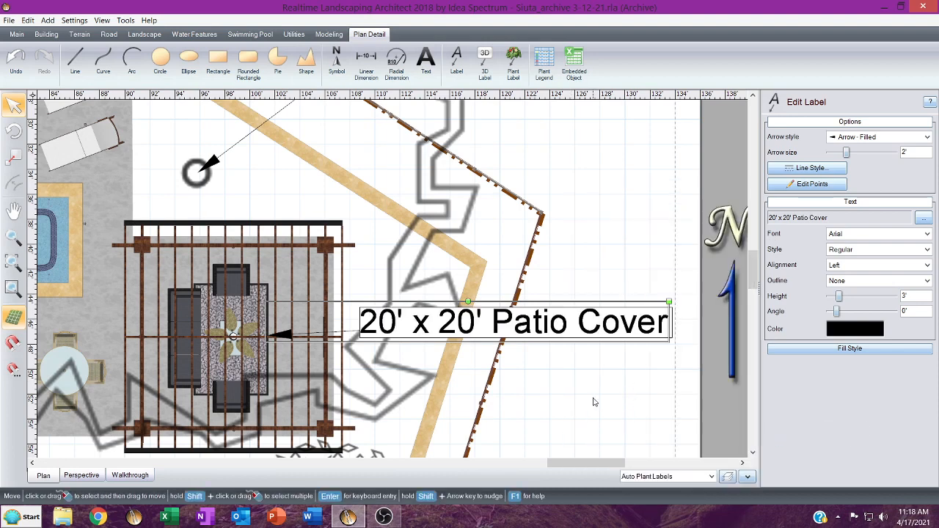
Set the transparency of the white rectangle behind the patio cover label to 50.
scroll(594, 402, "up", 1)
scroll(593, 390, "down", 4)
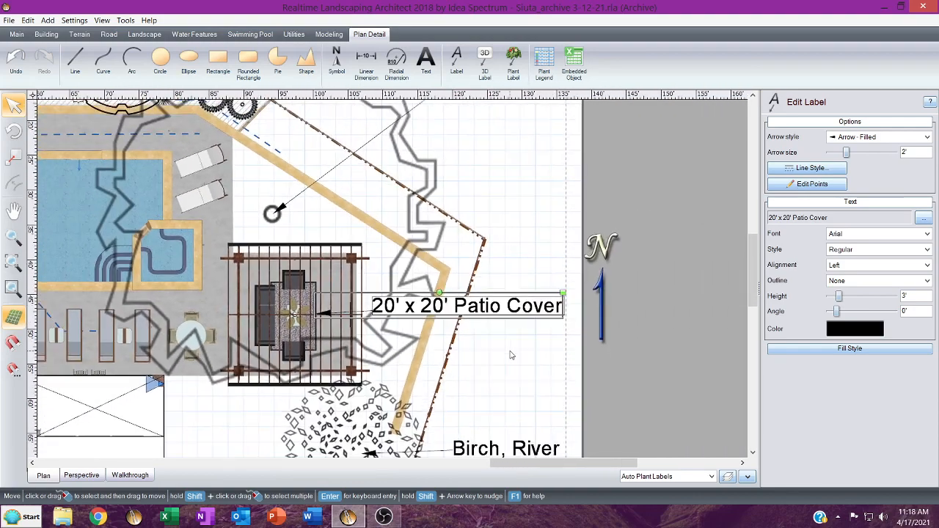
scroll(511, 355, "down", 2)
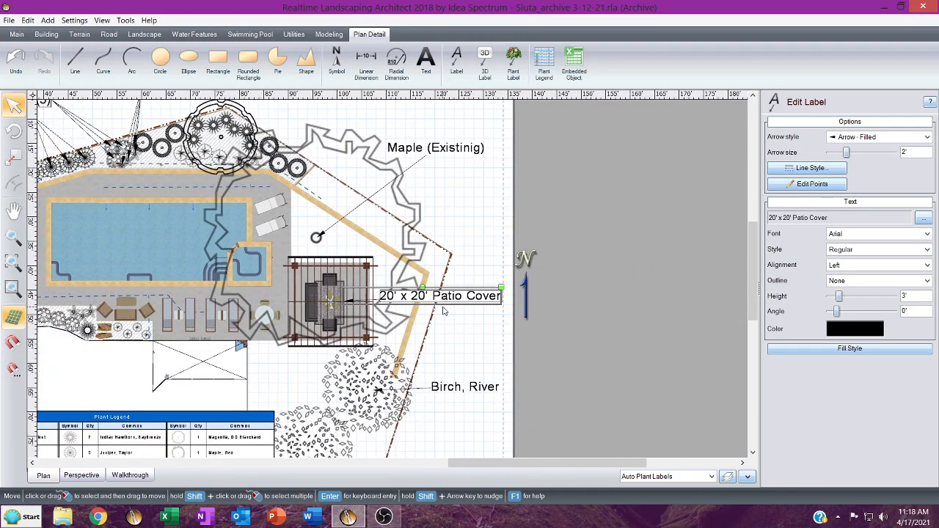
scroll(442, 311, "up", 2)
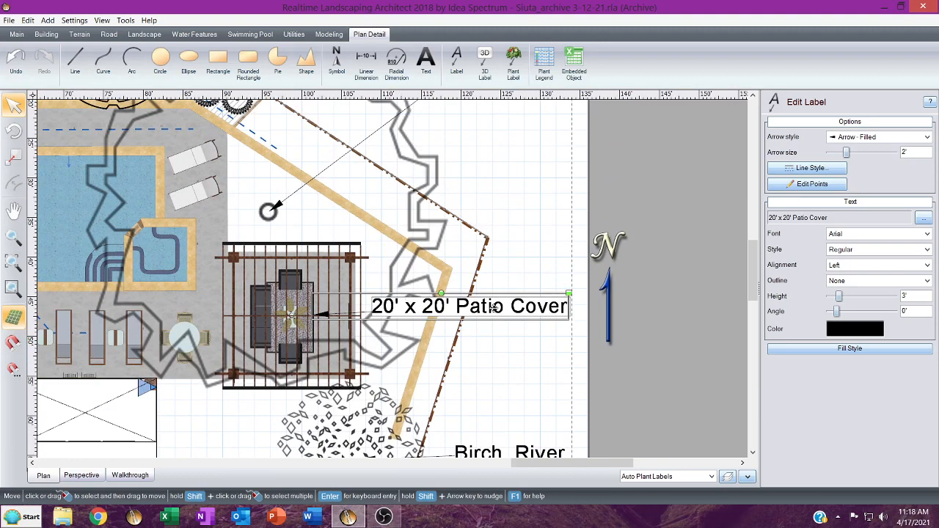
left_click(459, 314)
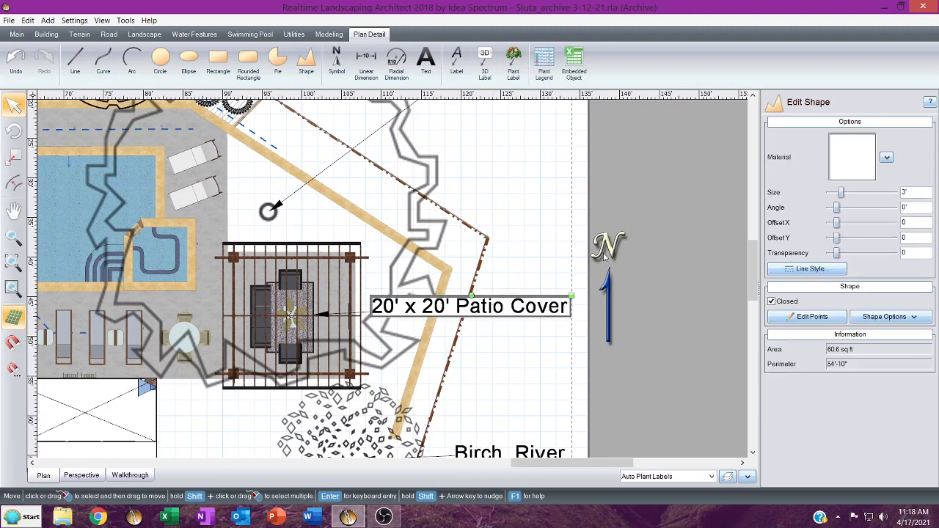
left_click_drag(839, 256, 862, 262)
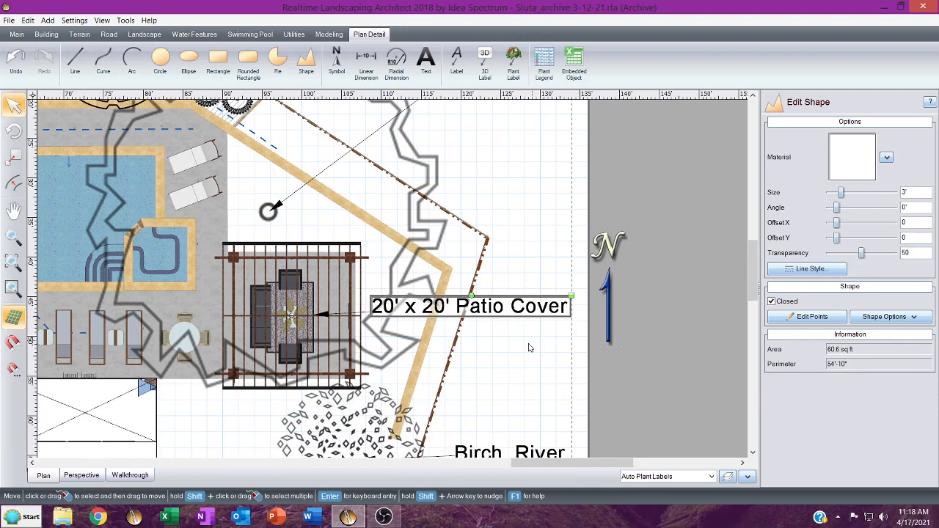
scroll(407, 315, "up", 1)
scroll(407, 315, "up", 1)
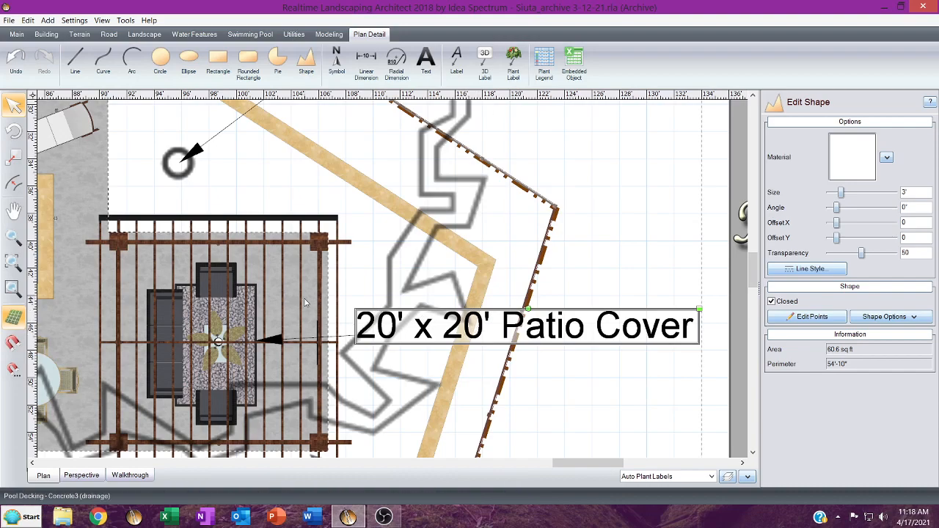
Add a label reading 4" Drain south of the planting bed below the pool, with its arrow on the blue dashed drain line.
middle_click_drag(304, 298, 733, 235)
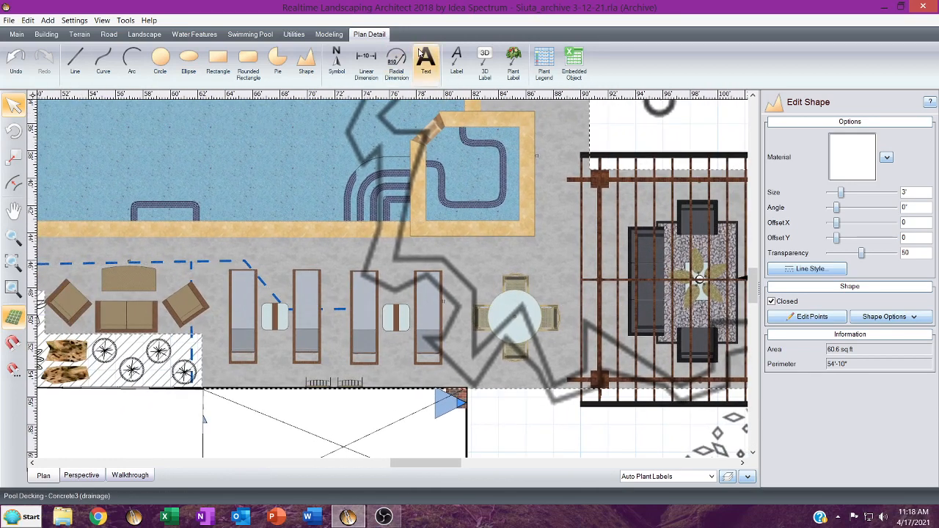
left_click(462, 66)
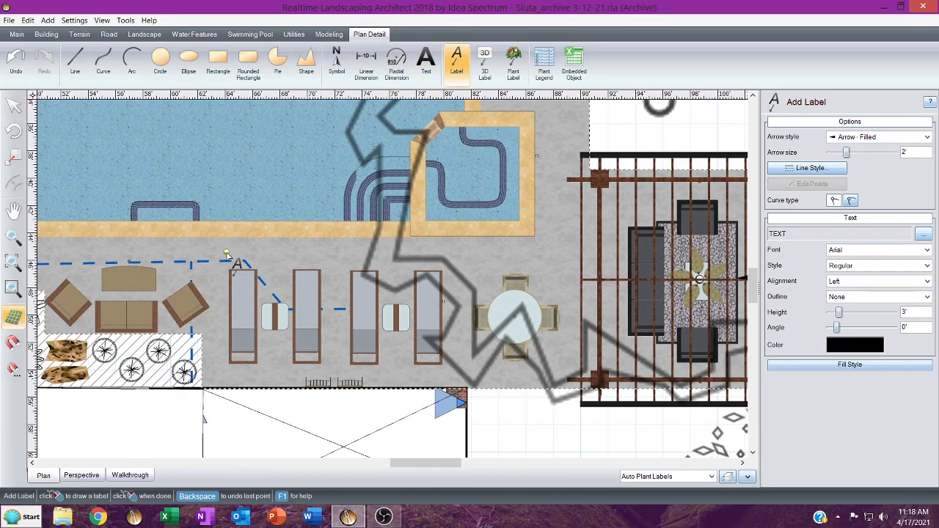
left_click(246, 261)
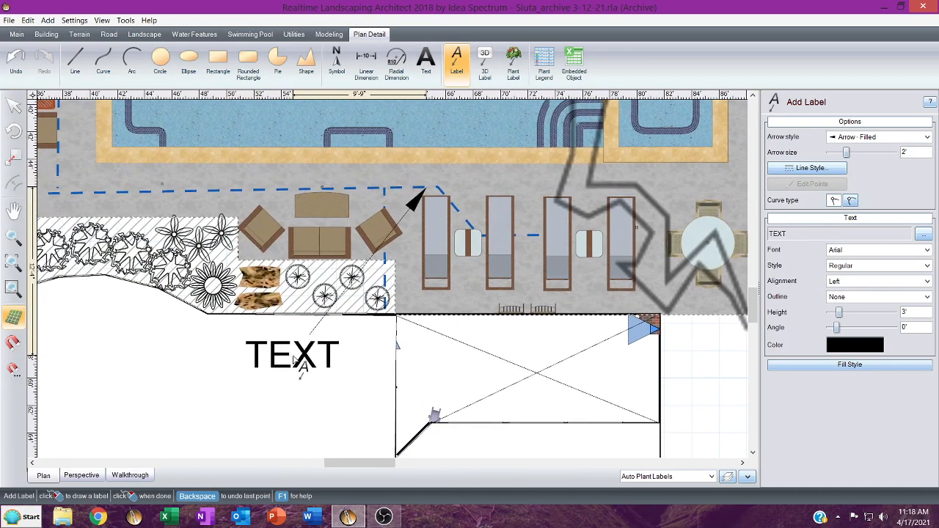
left_click(294, 360)
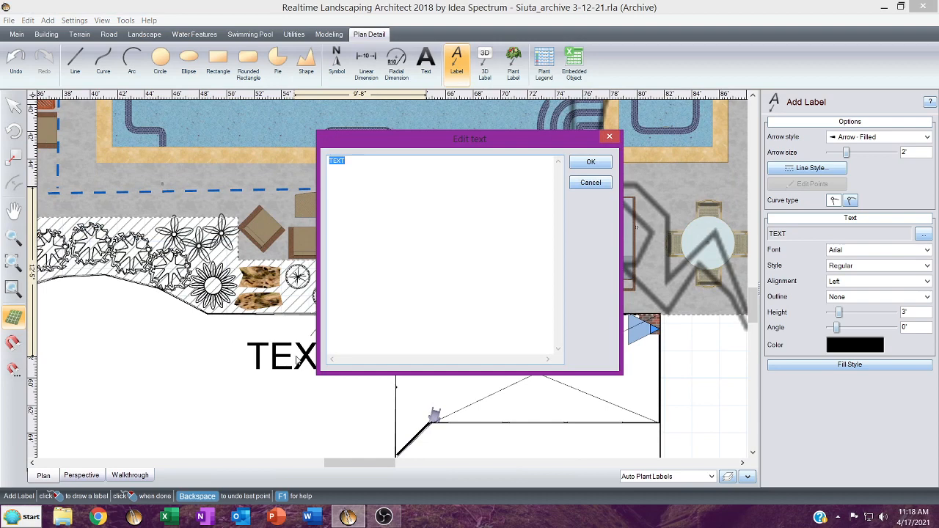
type("4\" Drain")
left_click(590, 161)
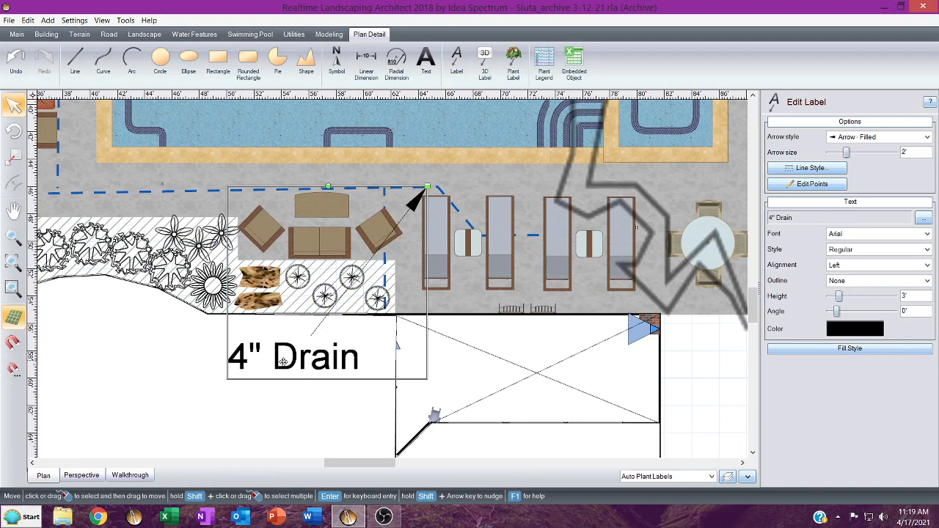
Change the text color of the 4" Drain label to pure blue.
middle_click_drag(272, 273, 449, 314)
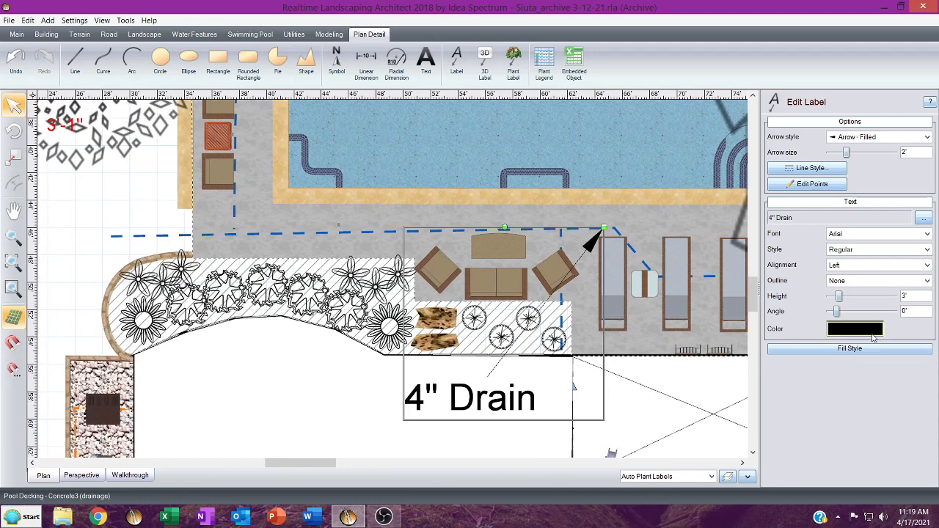
left_click(870, 331)
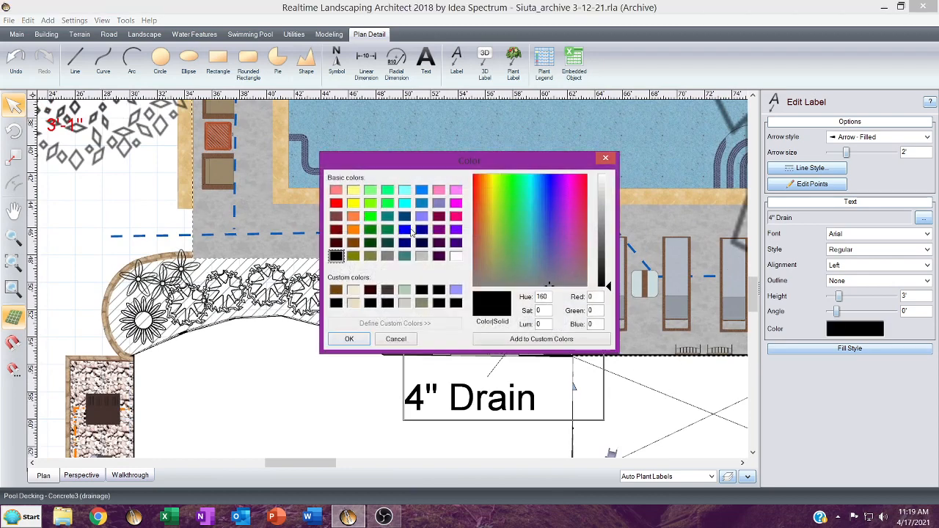
left_click(405, 230)
left_click(353, 340)
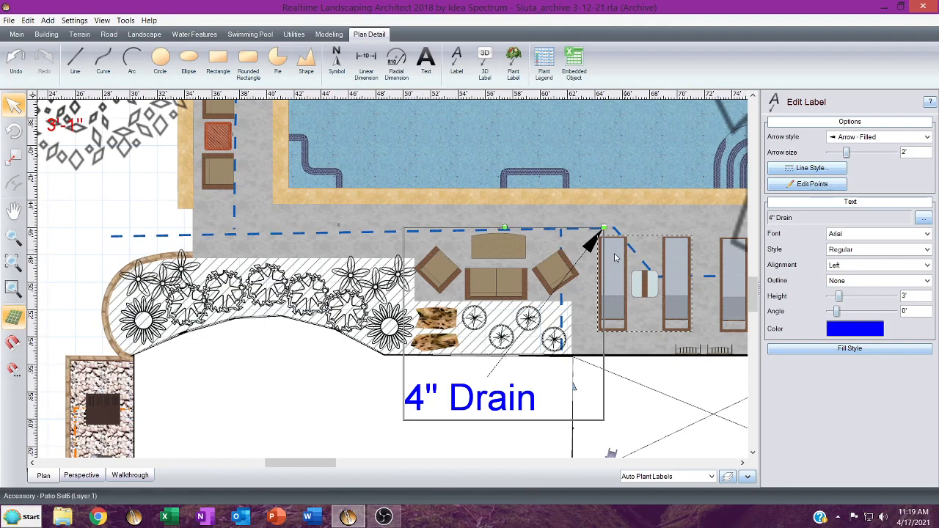
Change the 4" Drain label's leader line color to the same pure blue as its text.
left_click(799, 172)
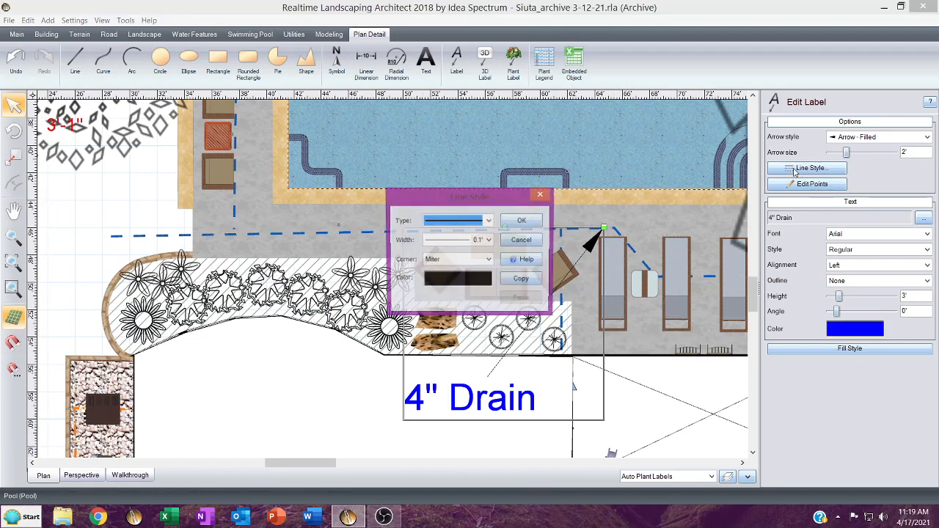
left_click(441, 277)
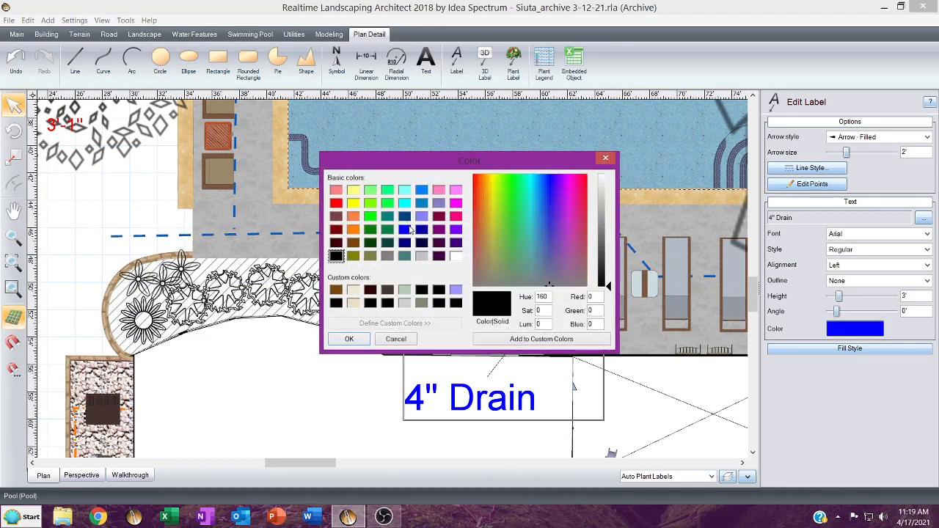
left_click(405, 230)
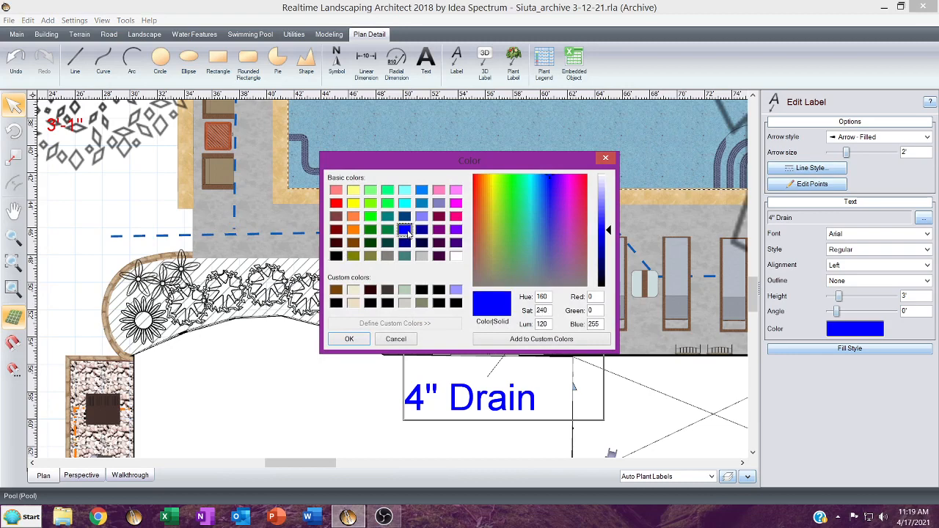
left_click(360, 342)
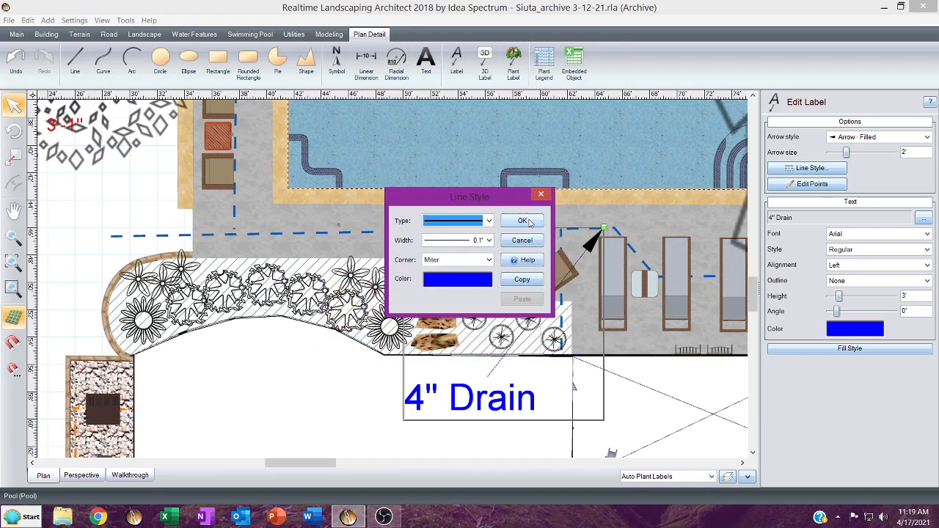
left_click(523, 220)
Edit the "Birch River (1)" label's points to move its text northeast and bend its leader straight down into the tree.
middle_click_drag(350, 304, 308, 259)
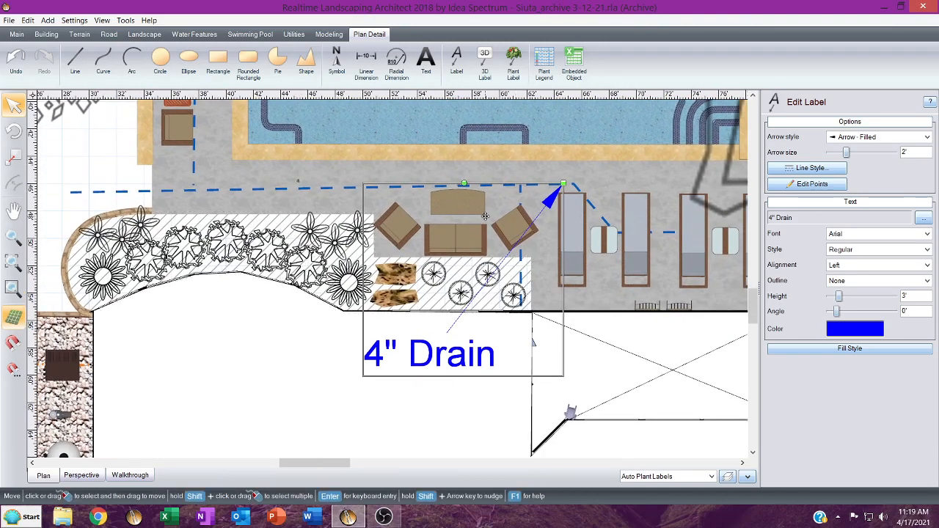
middle_click_drag(483, 217, 328, 268)
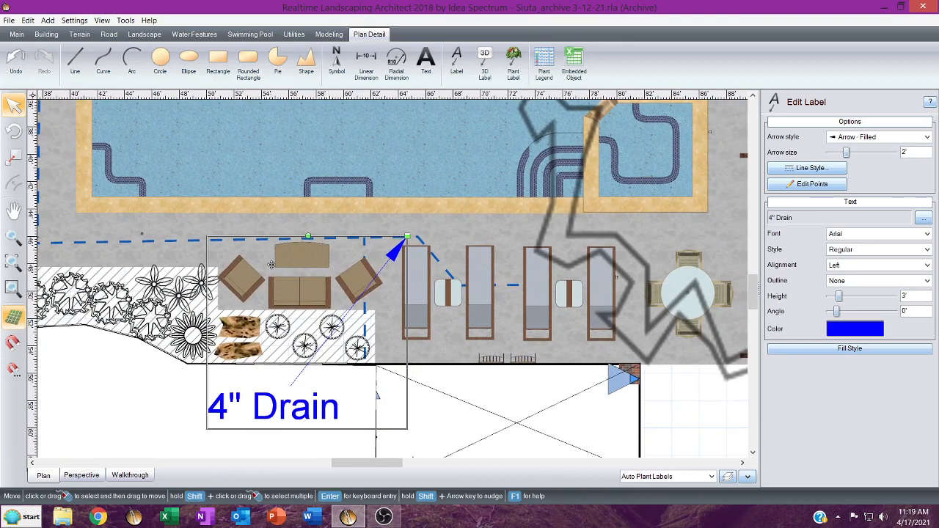
middle_click_drag(284, 285, 432, 407)
scroll(367, 380, "down", 5)
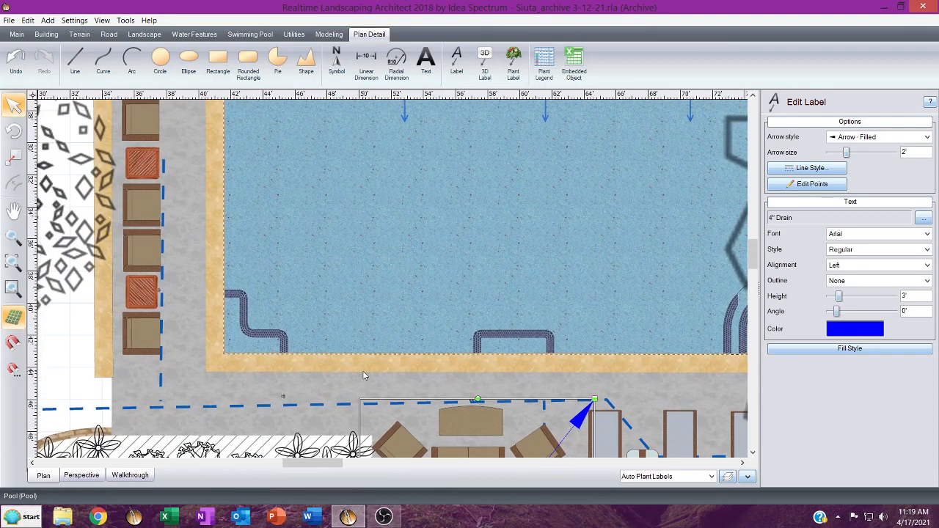
scroll(361, 376, "down", 2)
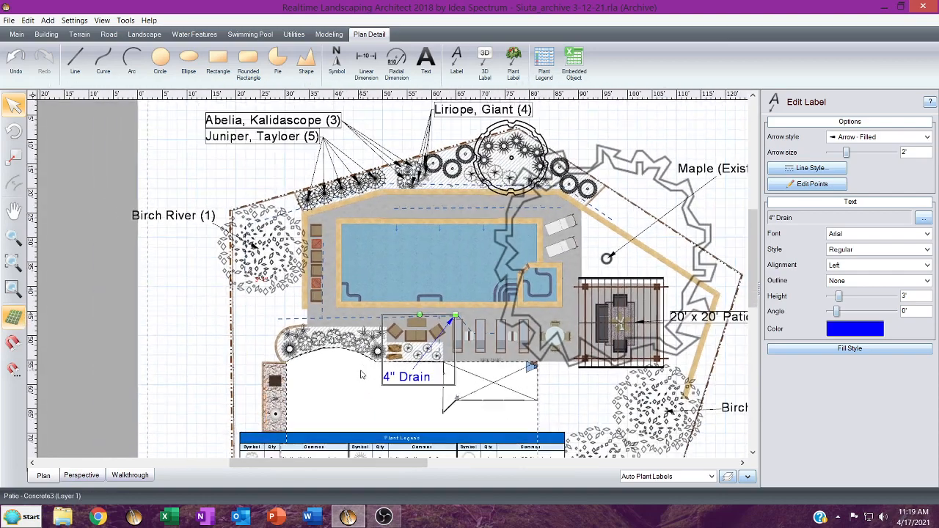
left_click(209, 221)
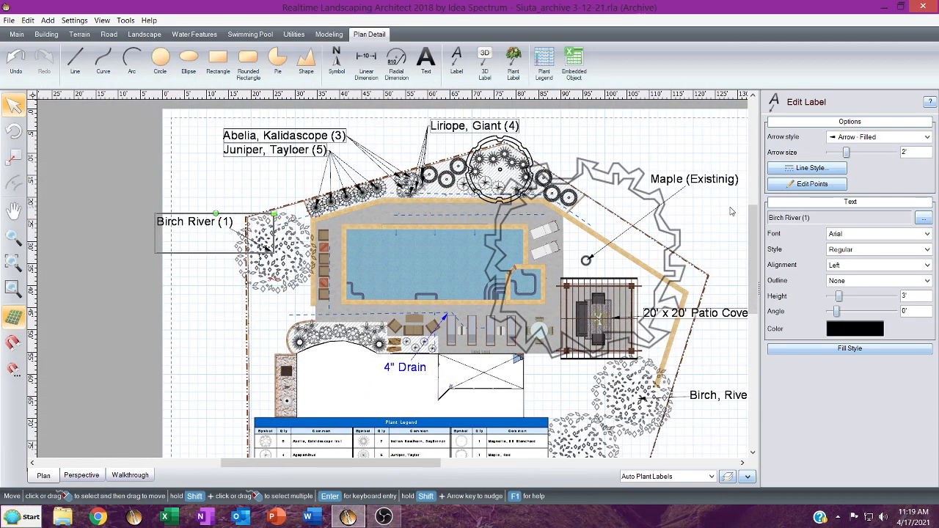
left_click(782, 189)
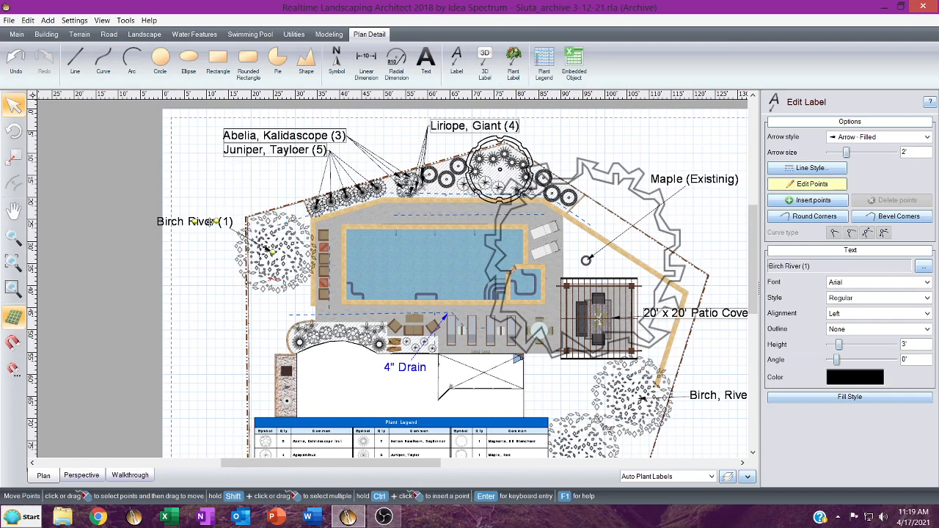
left_click_drag(194, 222, 270, 200)
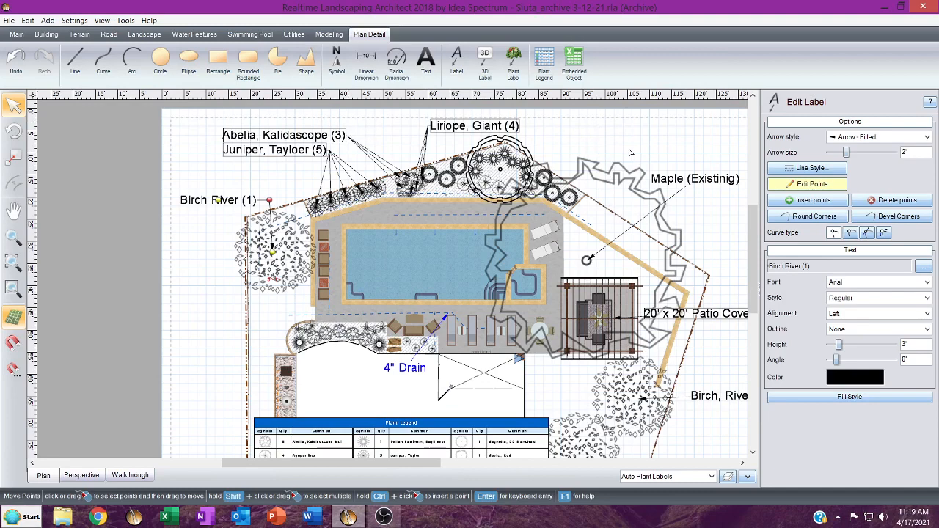
middle_click_drag(629, 153, 564, 154)
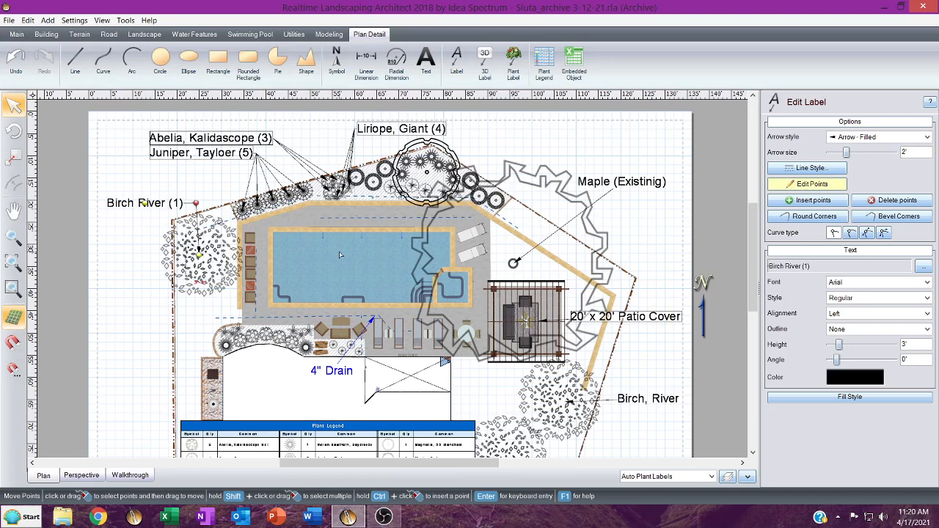
middle_click_drag(355, 266, 316, 238)
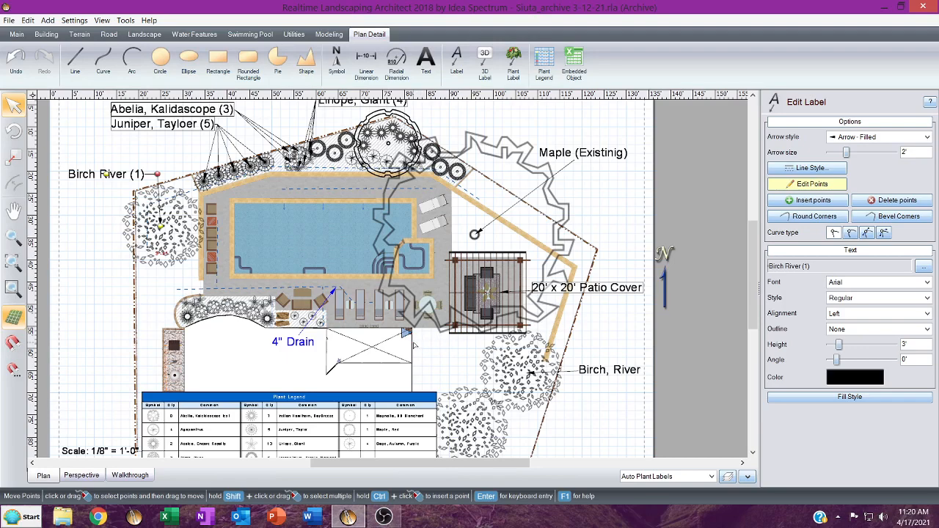
middle_click_drag(414, 346, 375, 313)
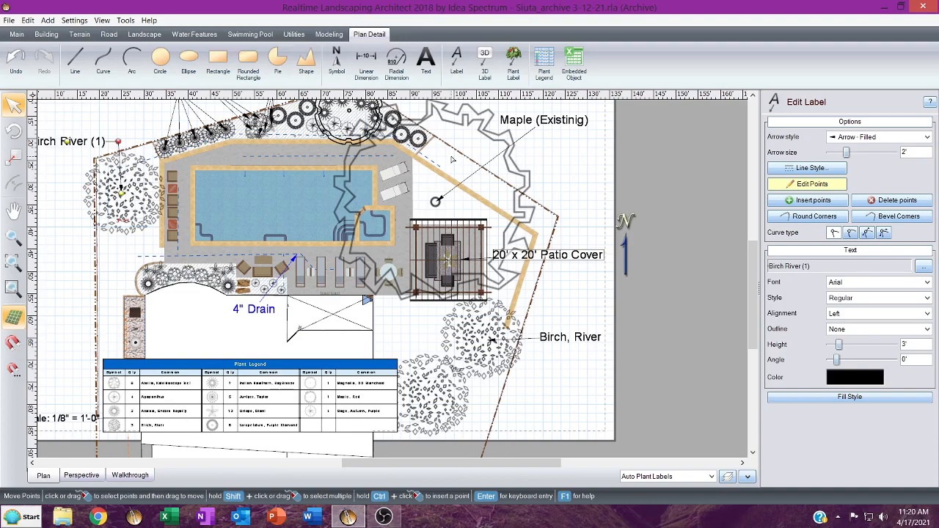
middle_click_drag(453, 159, 544, 198)
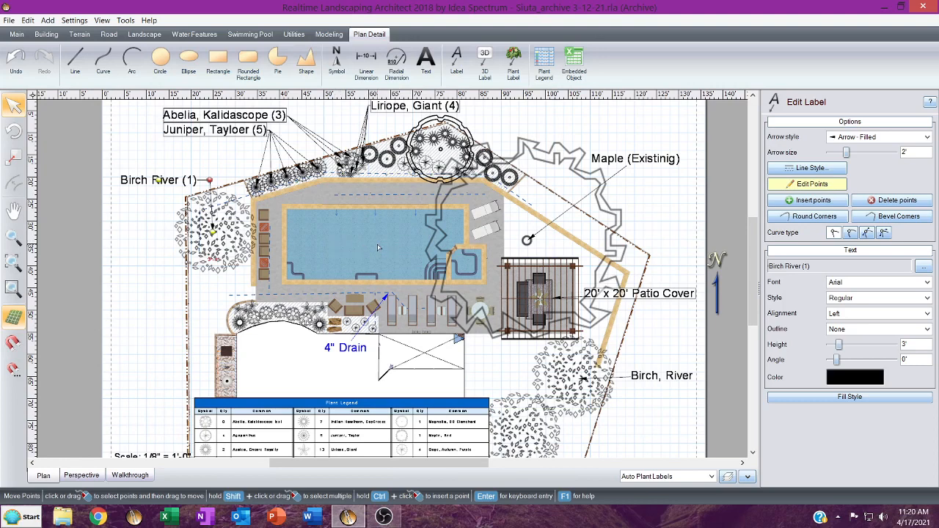
Add a two-line text over the pool reading "Pool" and "See Pool Plan".
left_click(426, 60)
left_click(339, 234)
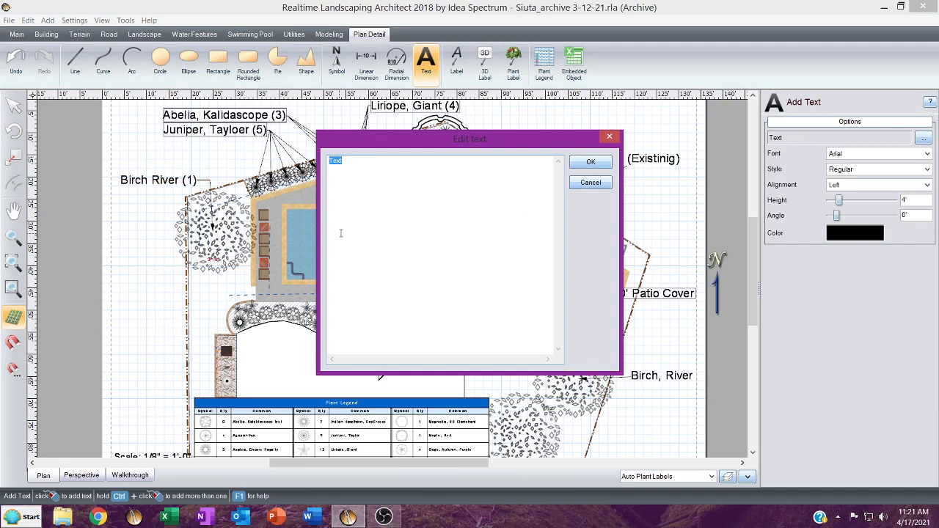
type("F")
left_click(591, 163)
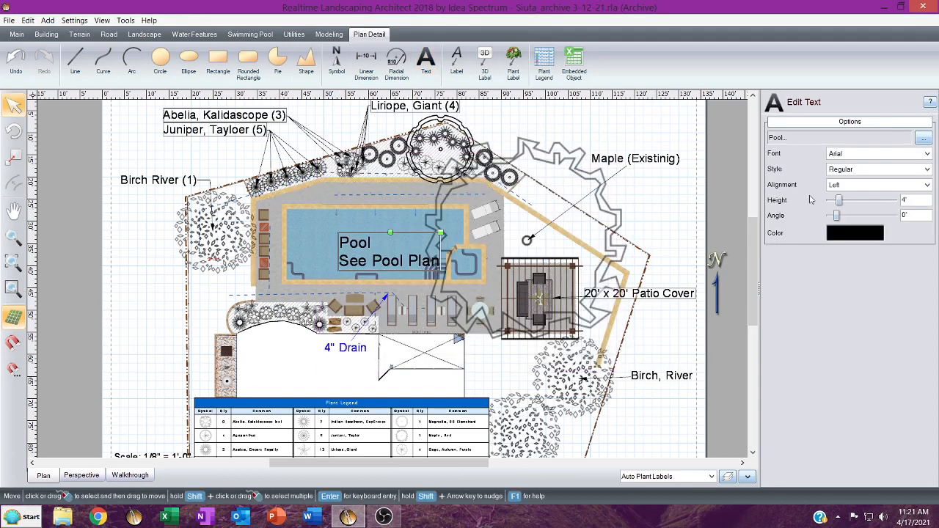
Center-align the pool text and move it northwest to the middle of the pool.
left_click(857, 185)
left_click(844, 207)
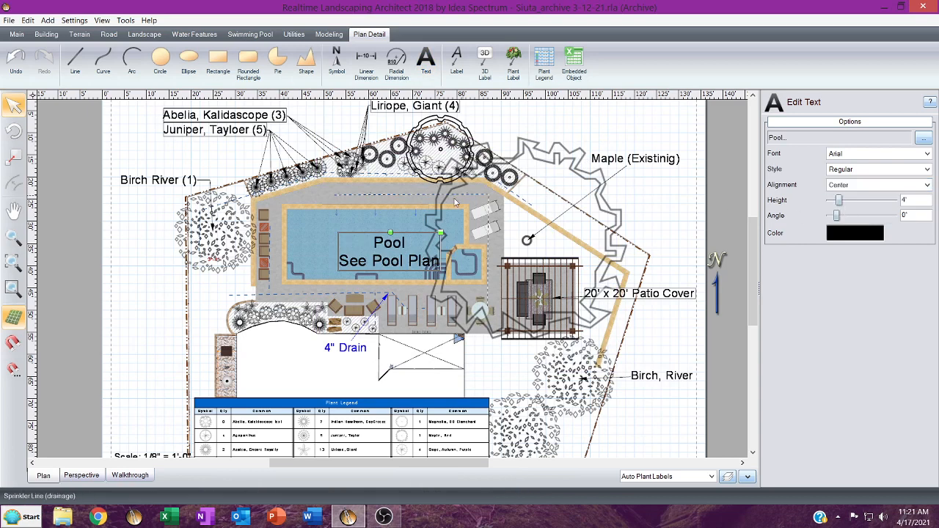
left_click_drag(389, 248, 372, 235)
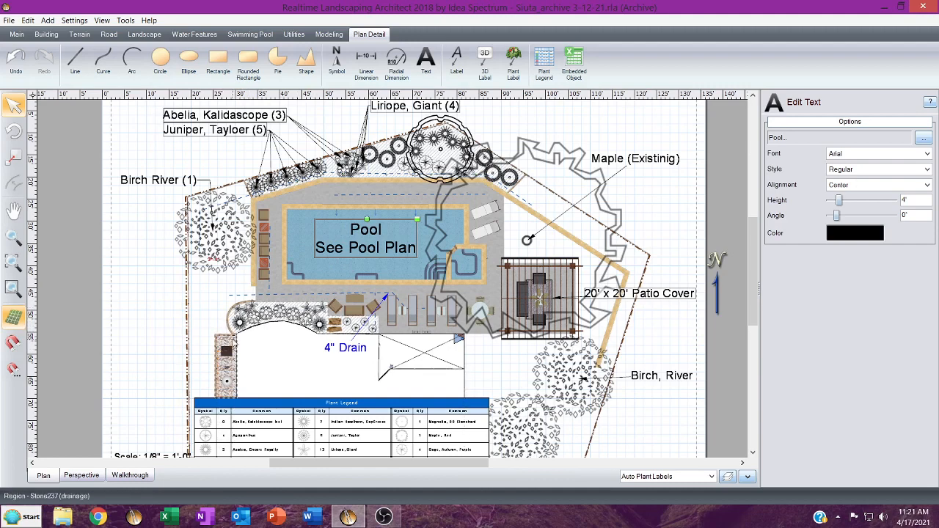
left_click(230, 345)
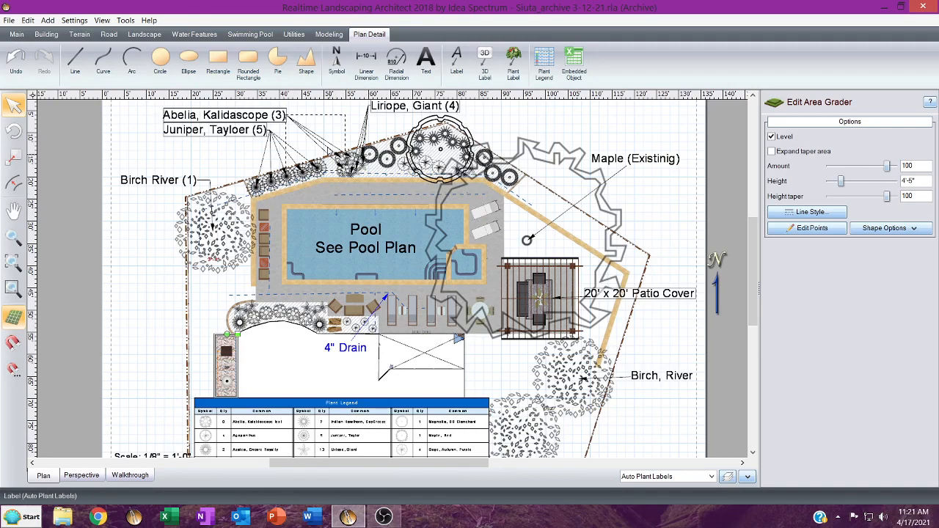
Add a linear dimension north of the patio cover, spanning the concrete slab beneath it from its west to its east edge.
middle_click_drag(490, 172, 473, 155)
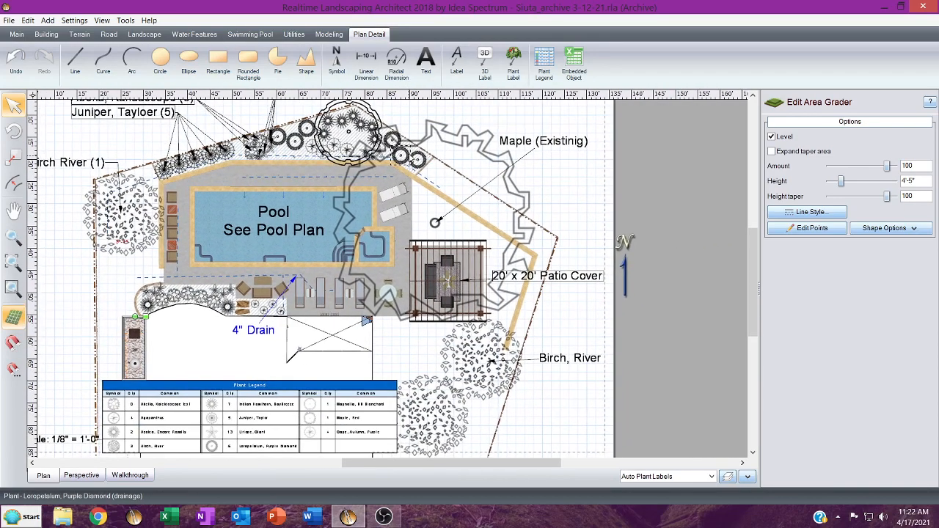
scroll(463, 196, "down", 3)
scroll(463, 197, "up", 4)
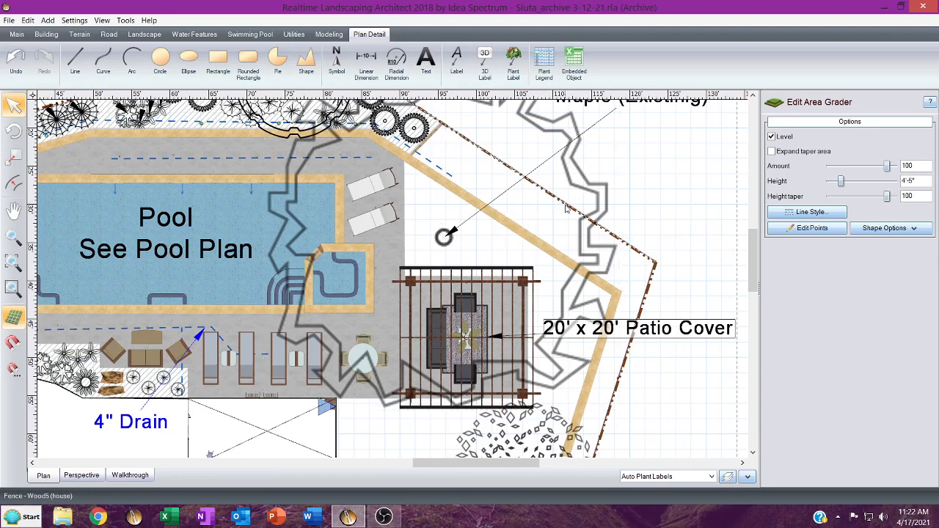
middle_click_drag(565, 204, 506, 195)
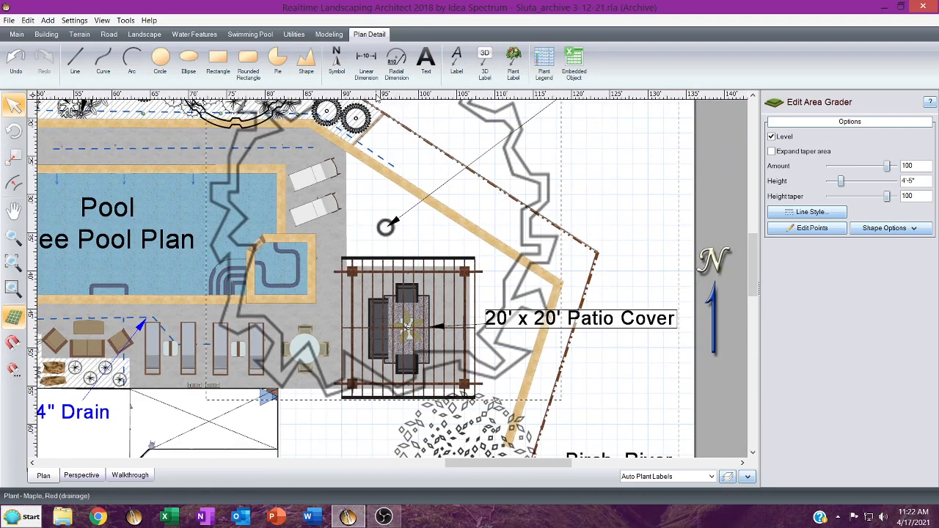
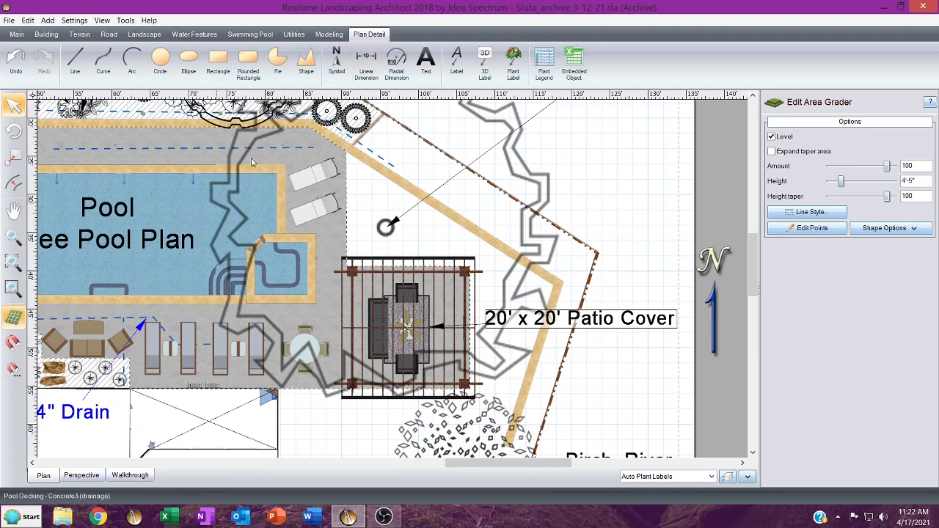
left_click(366, 63)
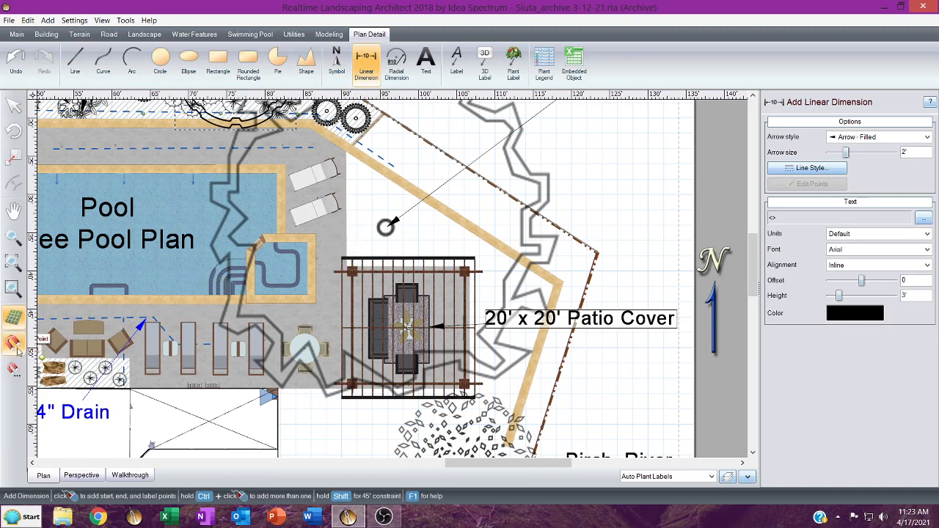
left_click(350, 269)
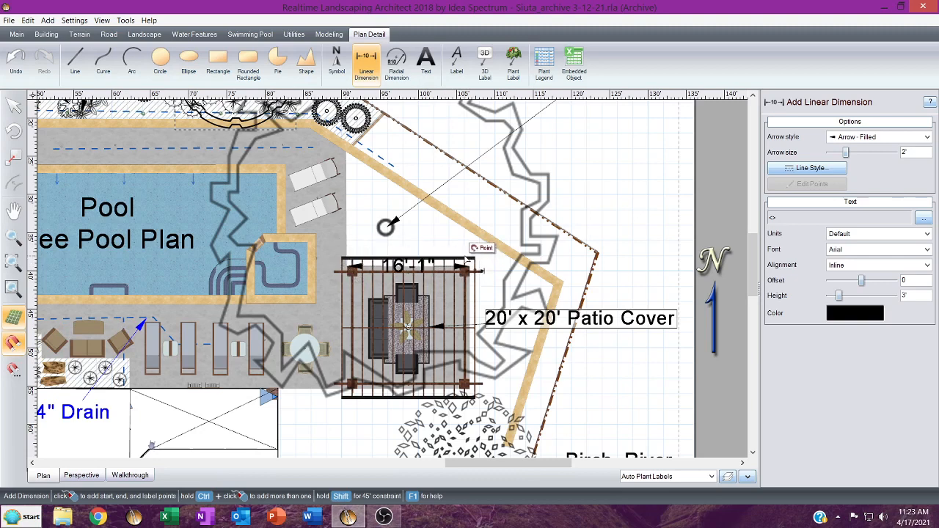
left_click(470, 267)
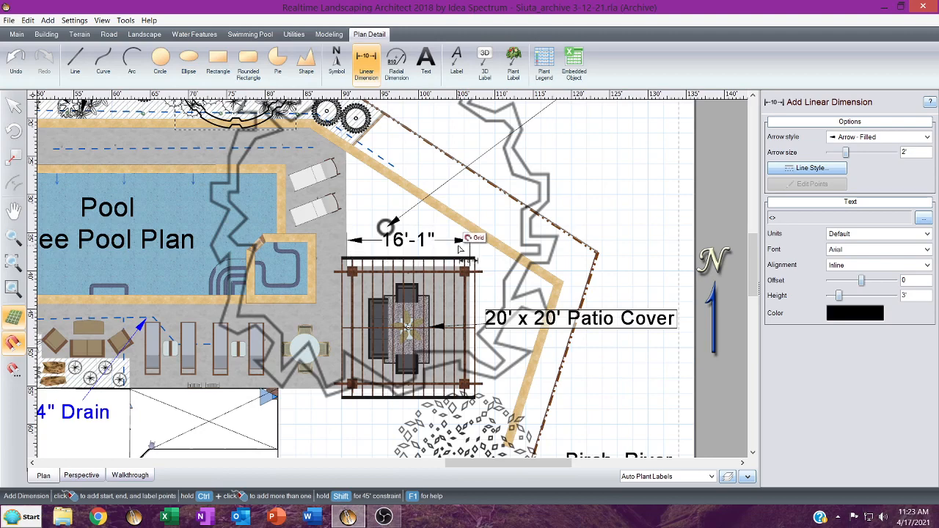
left_click(459, 246)
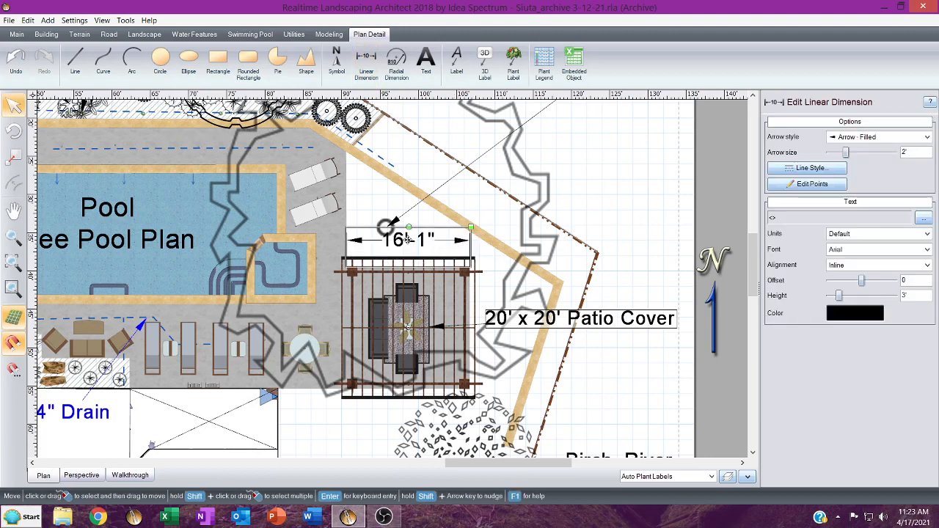
Move the line of the dimension north of the patio cover closer to the structure and override its text with 16'.
scroll(409, 239, "up", 3)
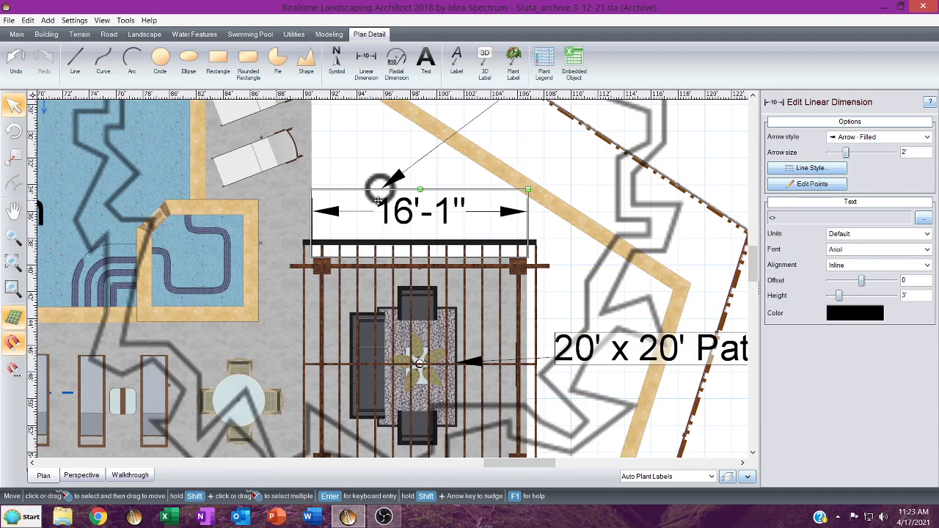
left_click(805, 187)
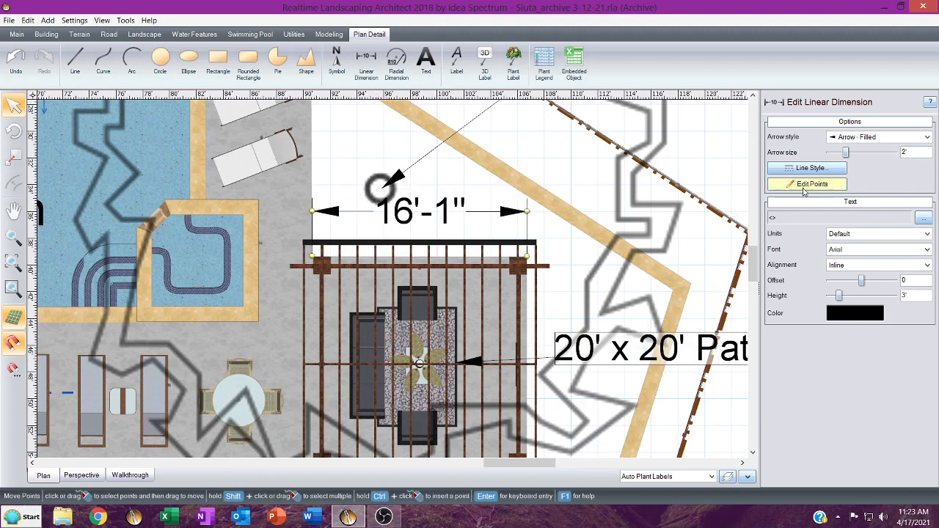
left_click_drag(443, 212, 452, 222)
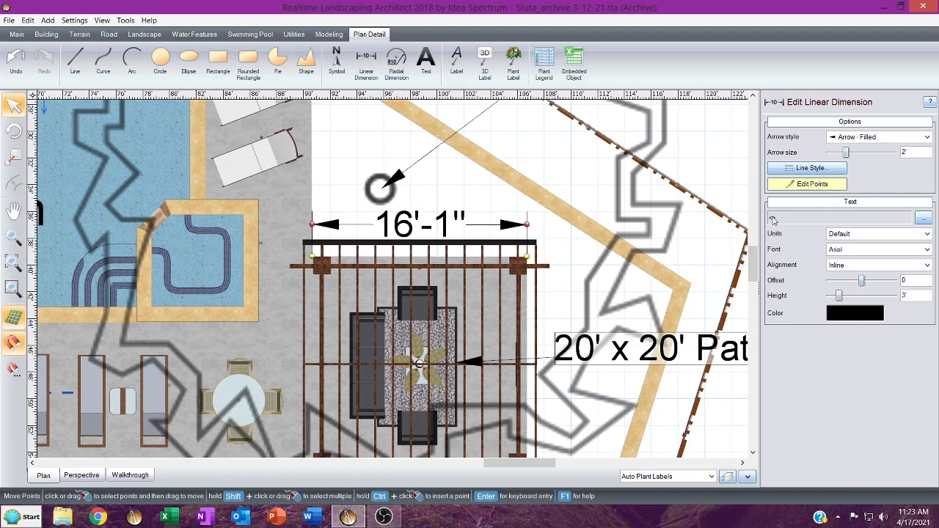
left_click(922, 220)
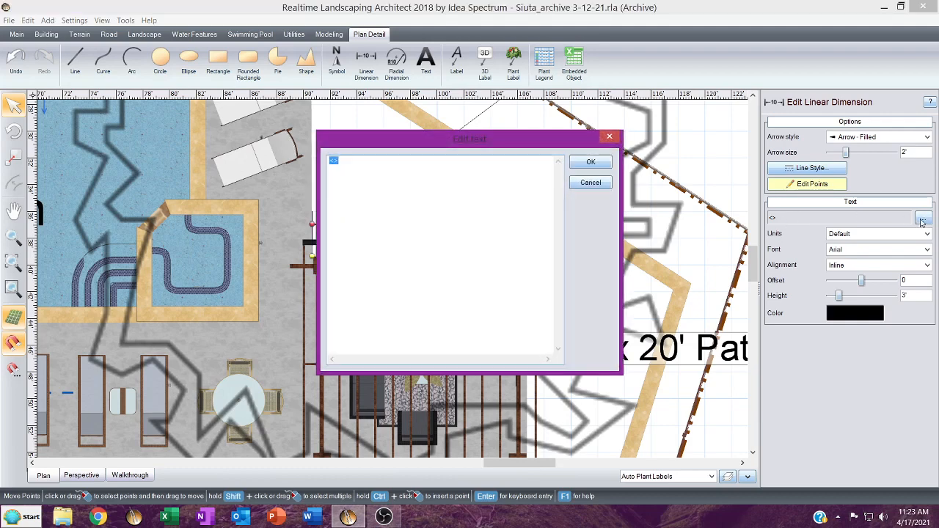
type("16' 0")
left_click(594, 162)
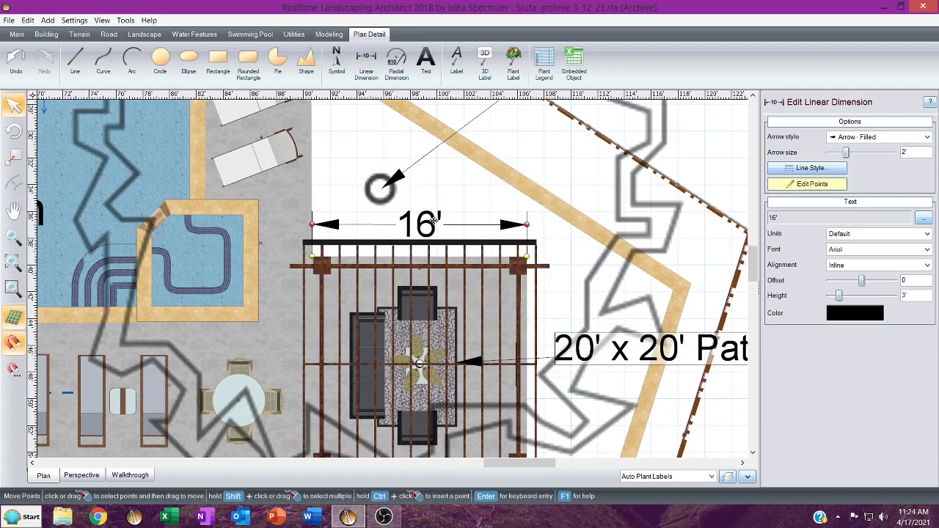
Add a linear dimension east of the patio cover, spanning its concrete slab from the north to the south edge.
middle_click_drag(425, 268, 425, 247)
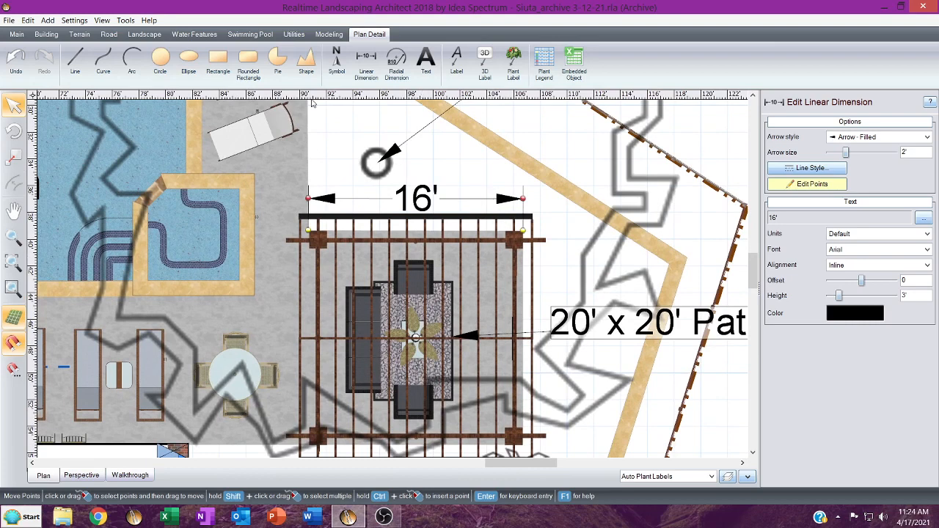
left_click(369, 65)
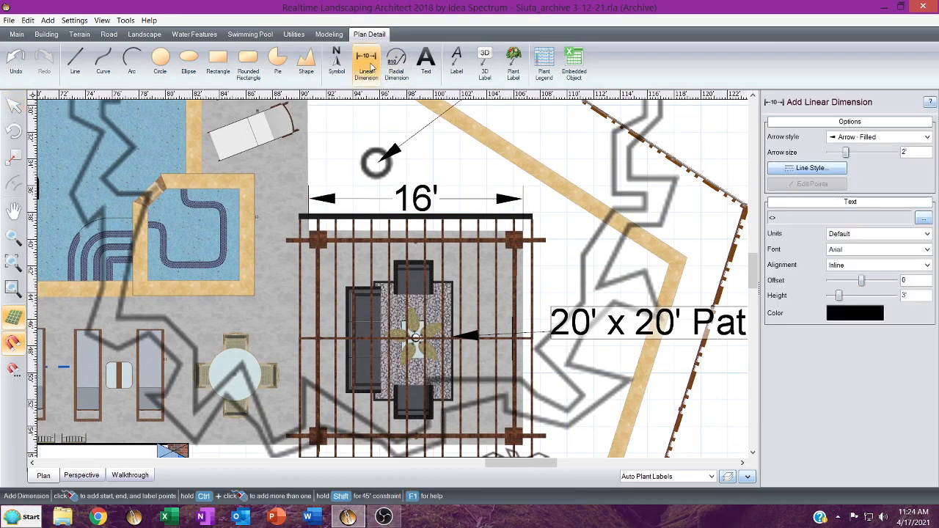
left_click(521, 233)
scroll(517, 308, "down", 3)
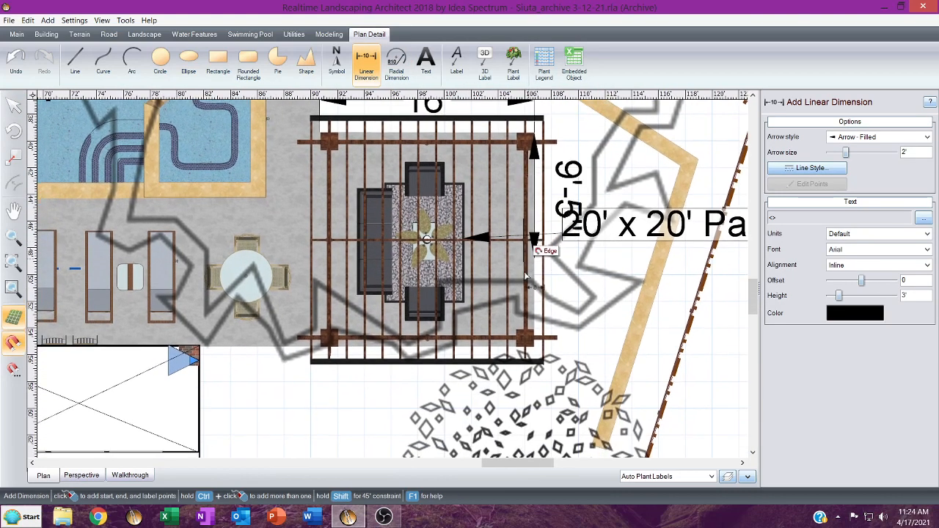
left_click(567, 337)
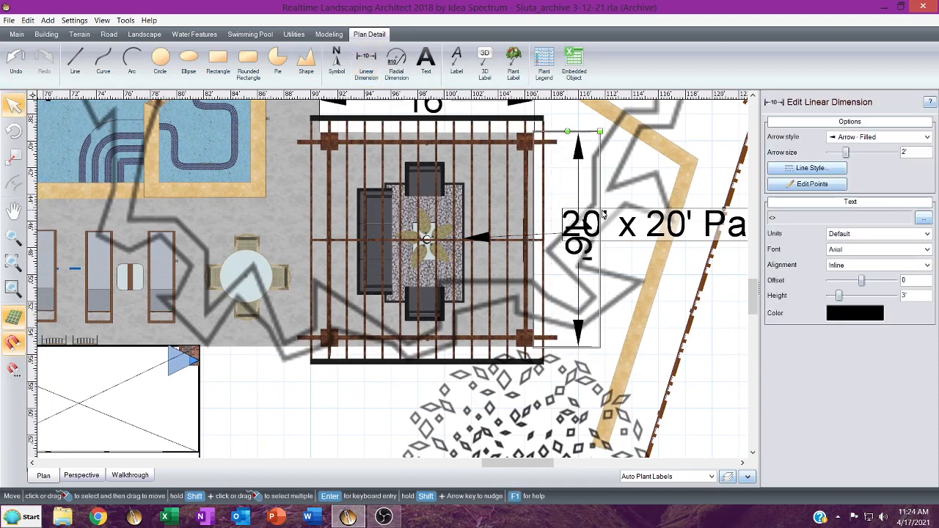
Delete the "20' x 20' Patio Cover" label and the rectangular shape left around it.
left_click(622, 228)
key("Delete")
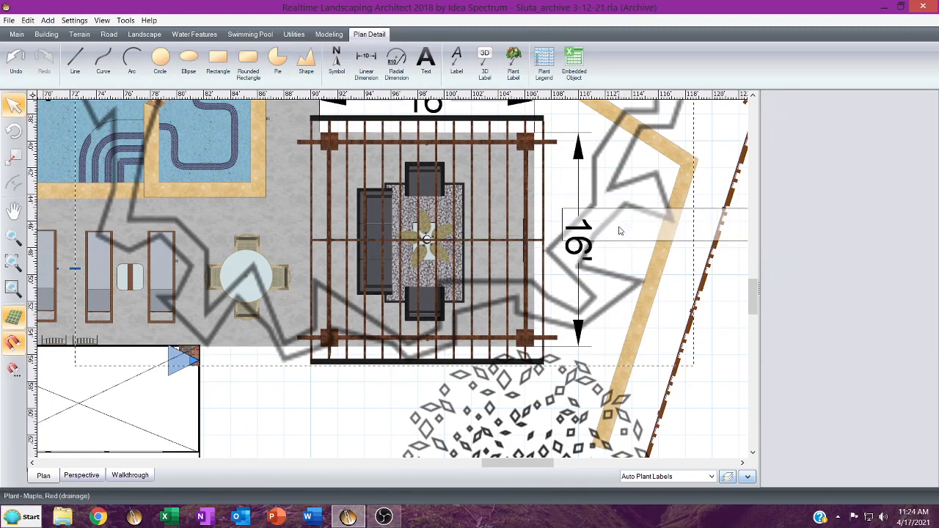
left_click(611, 239)
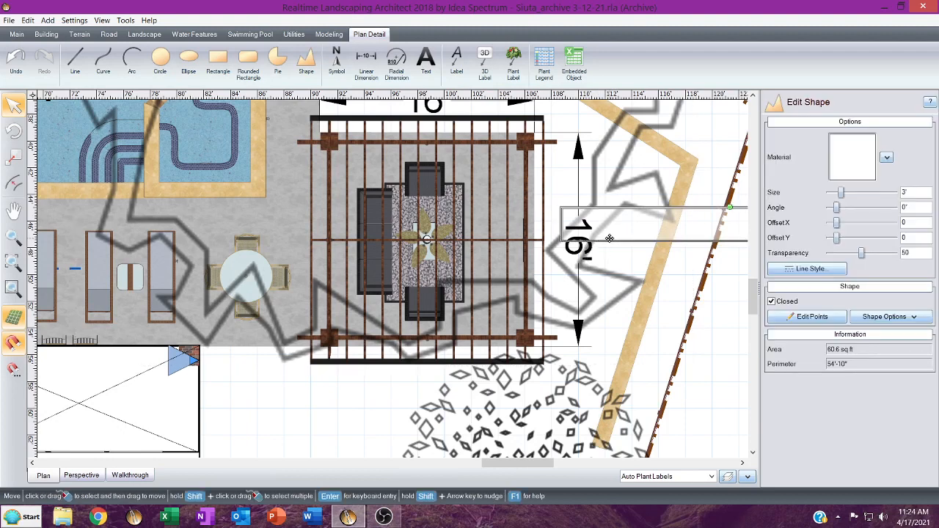
key("Delete")
Set the text alignment of the dimension east of the patio cover to Horizontal and try out its text offset.
left_click(584, 246)
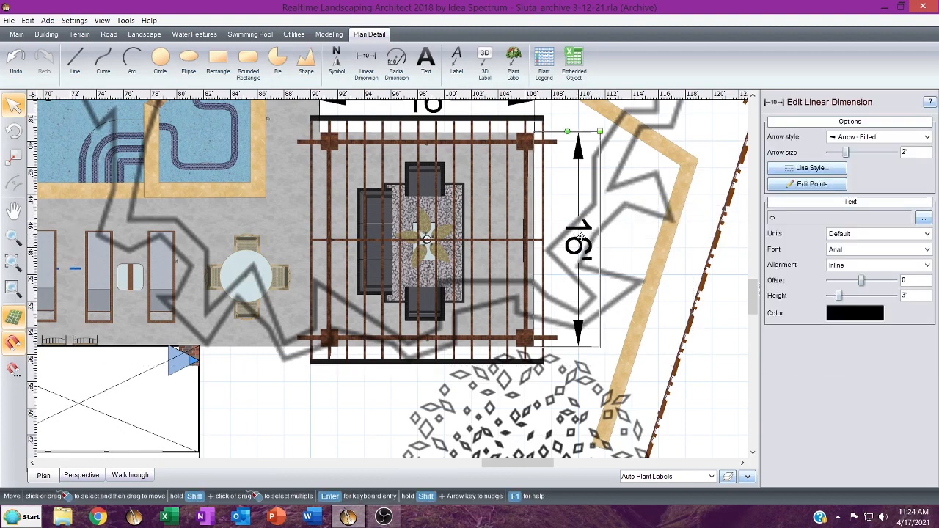
middle_click_drag(465, 155, 473, 215)
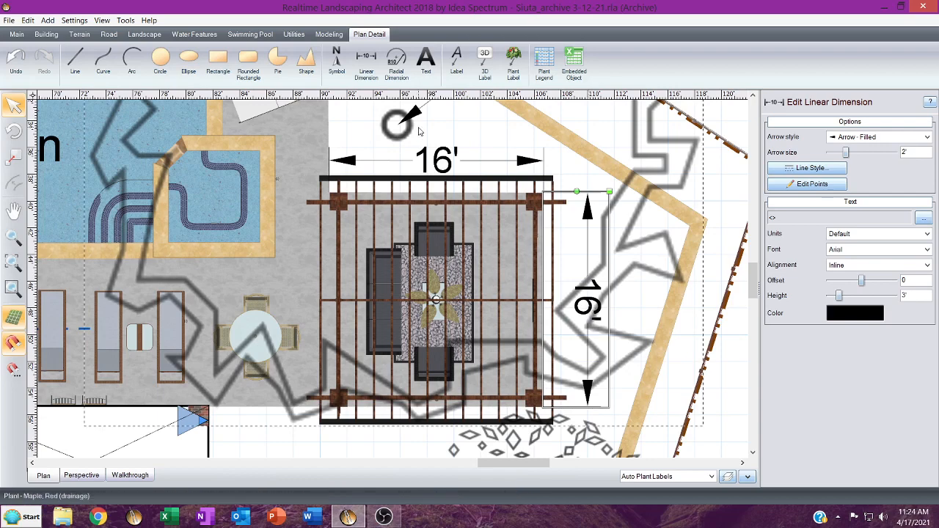
left_click(855, 266)
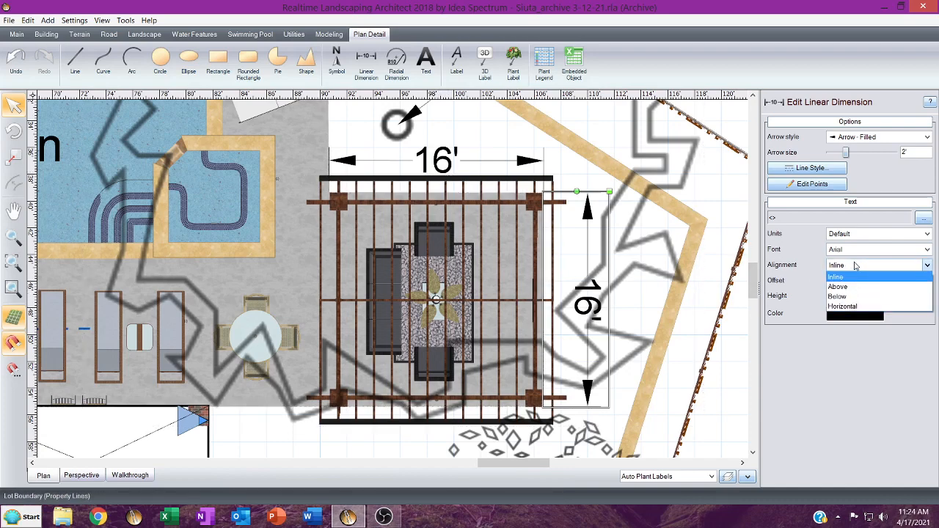
left_click(846, 307)
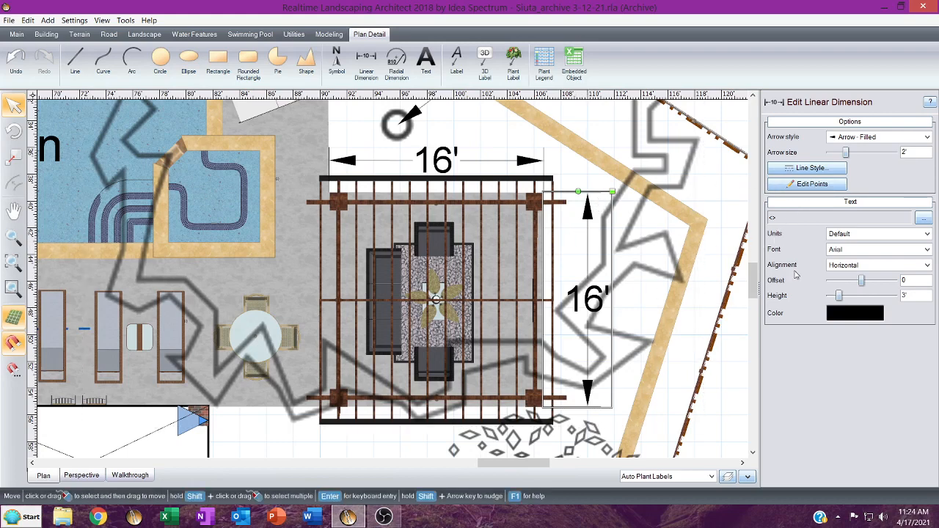
left_click_drag(862, 280, 840, 280)
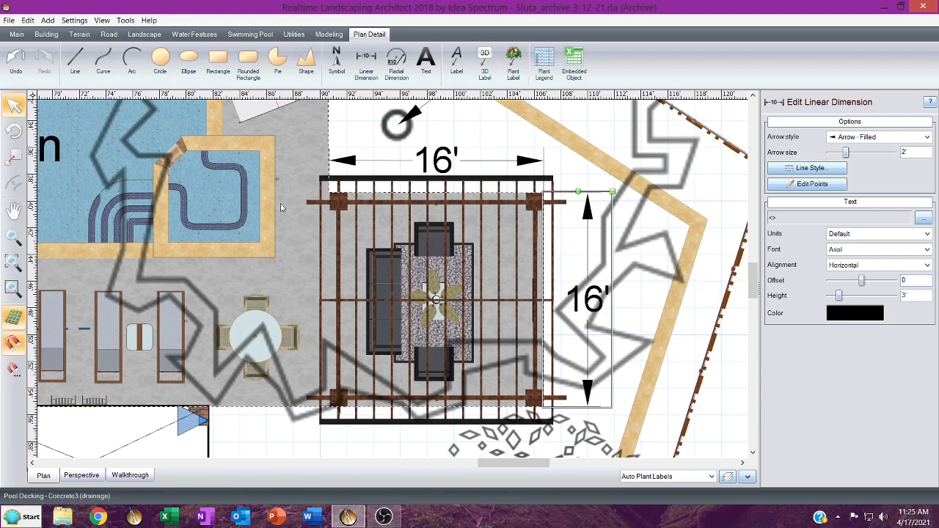
Dimension the spa's inside length from north to south and set the dimension's text alignment to Horizontal.
left_click(365, 59)
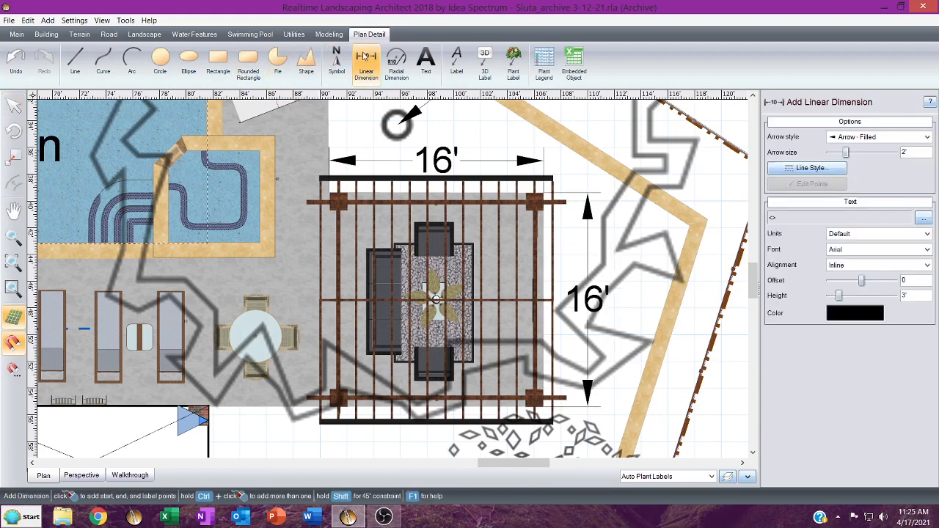
left_click(222, 156)
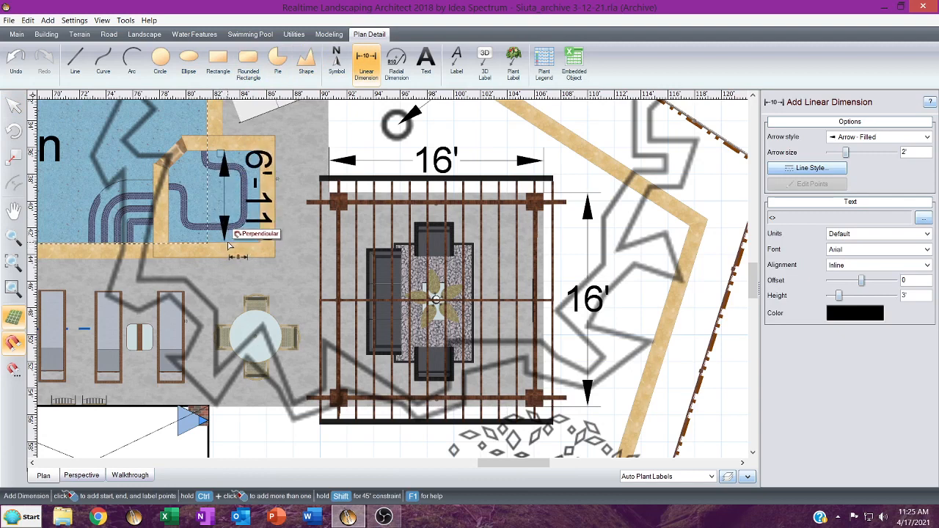
left_click(230, 247)
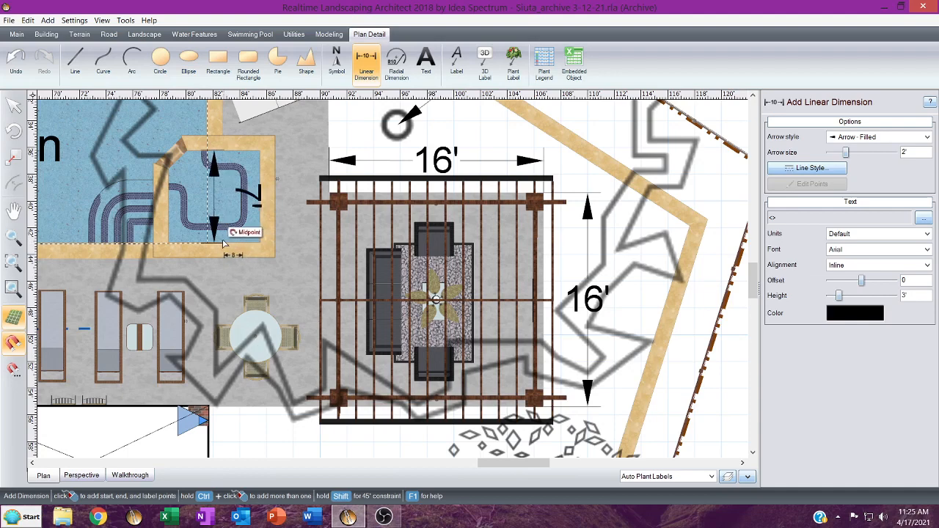
left_click(249, 195)
left_click(866, 264)
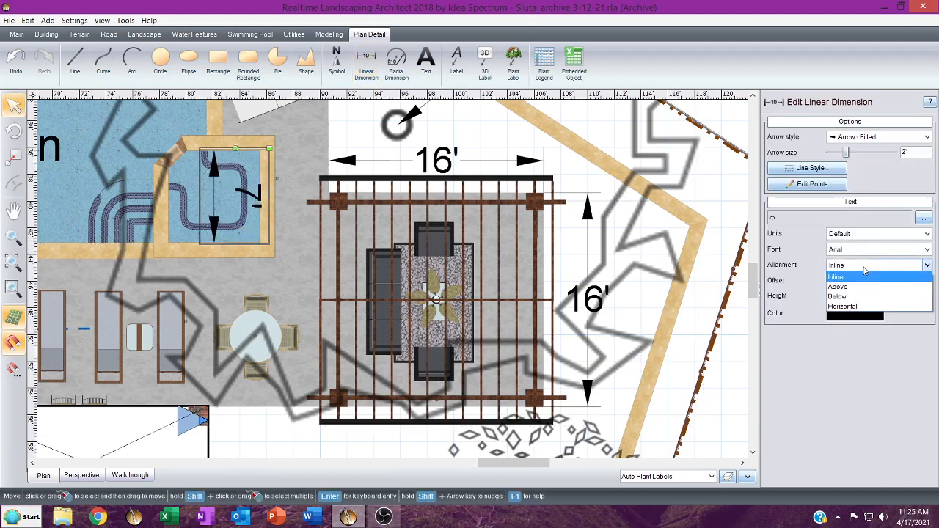
left_click(843, 306)
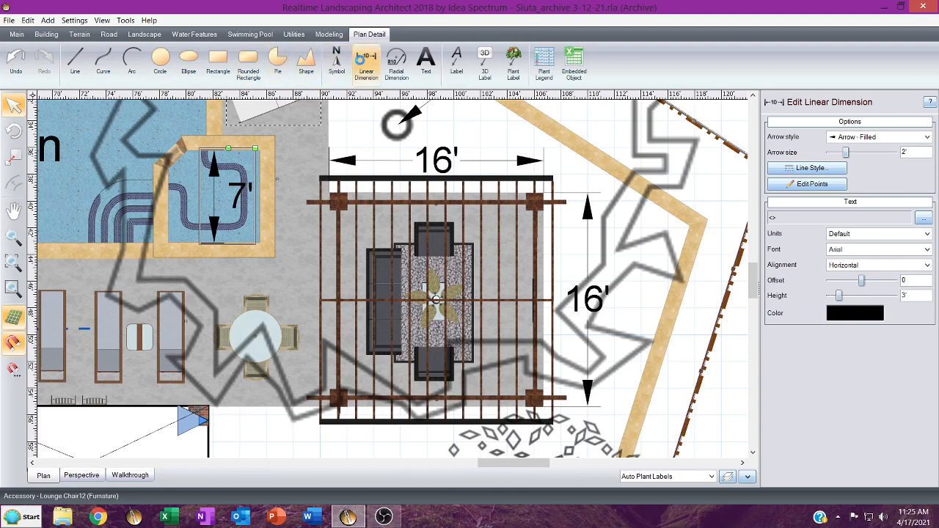
Dimension the spa's inside width from west to east and set that dimension's text offset to 100.
left_click(366, 63)
left_click(170, 209)
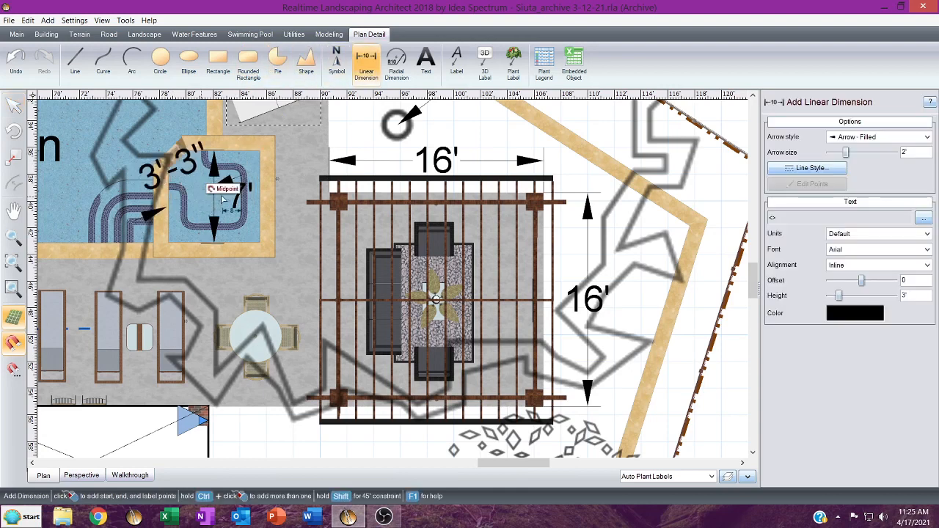
left_click(262, 212)
left_click(262, 211)
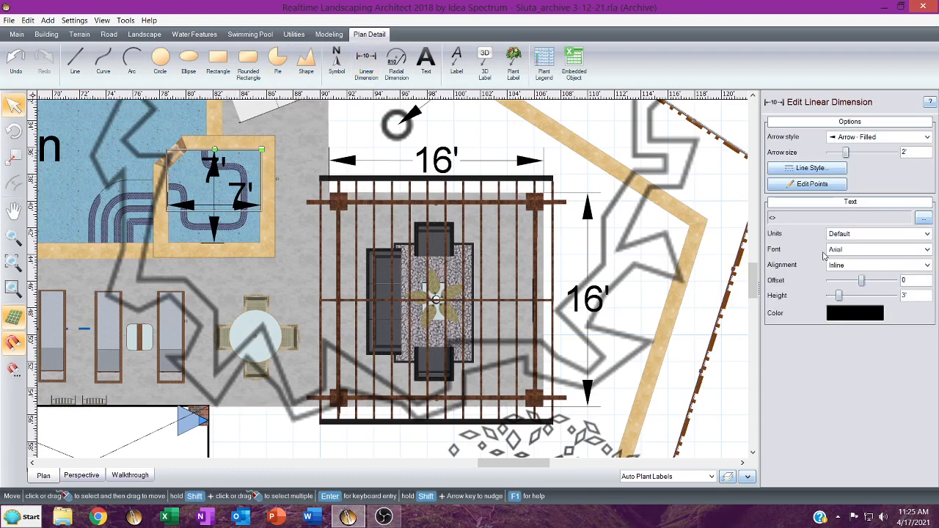
left_click(904, 282)
scroll(908, 282, "up", 5)
Set the text offset of the spa's north-south dimension to -100.
left_click(220, 208)
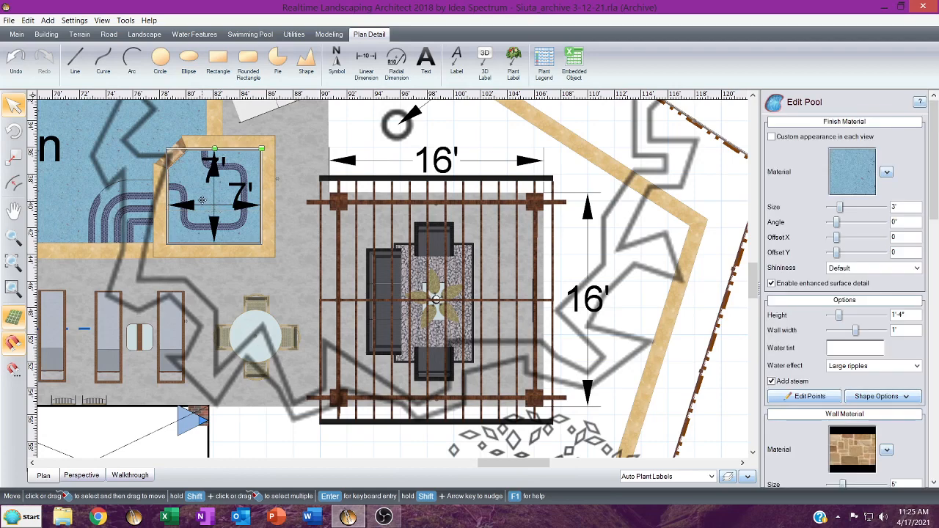
left_click(215, 195)
left_click(215, 195)
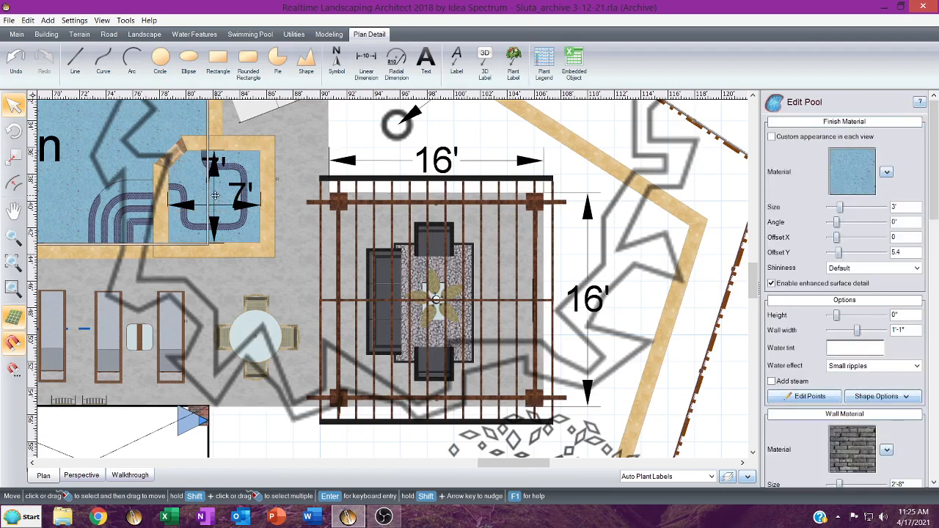
left_click(214, 195)
left_click(215, 196)
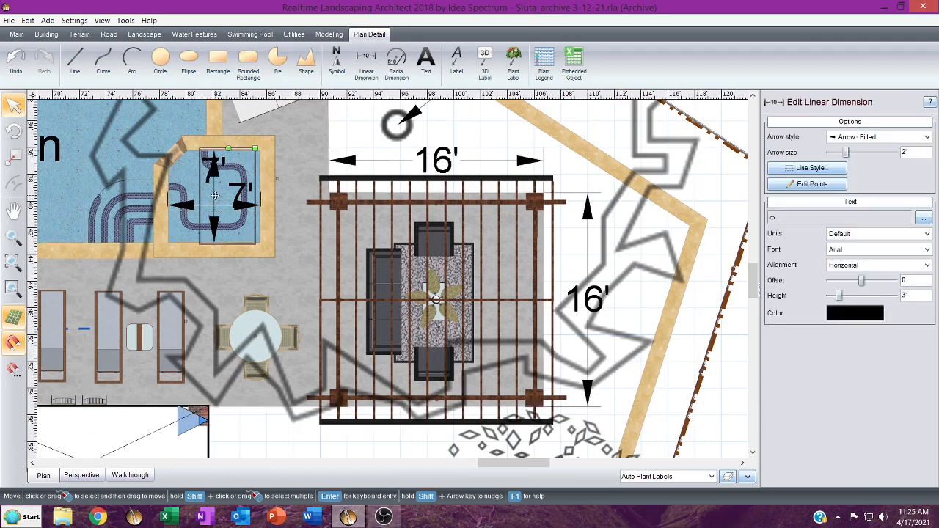
left_click_drag(861, 280, 814, 279)
Reduce the text height of the spa's north-south dimension to 1'-6".
left_click(830, 295)
left_click(830, 295)
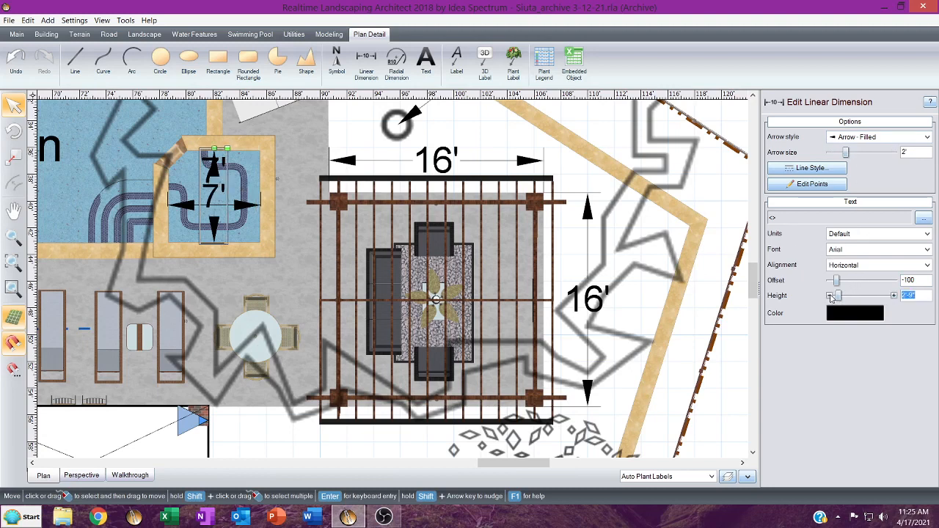
left_click(831, 295)
left_click(831, 295)
left_click(830, 295)
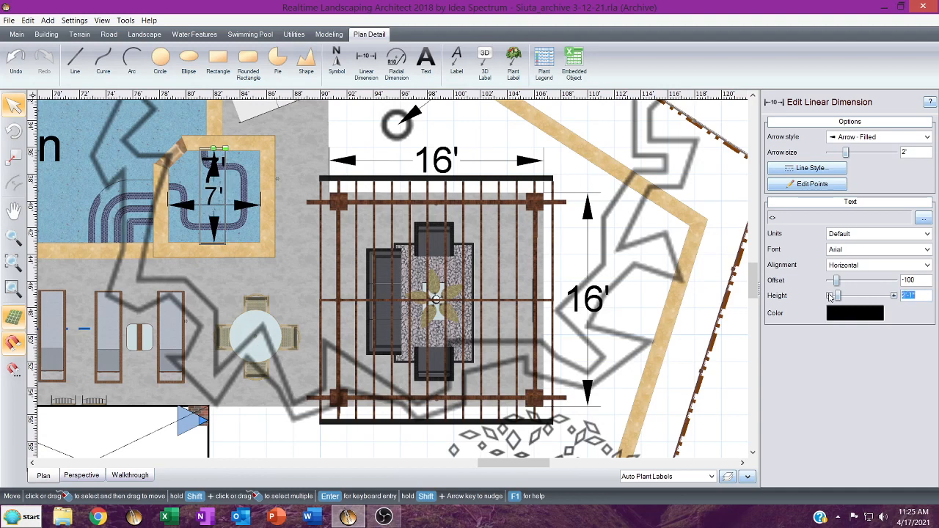
left_click(831, 295)
left_click(830, 295)
left_click(830, 295)
left_click(830, 295)
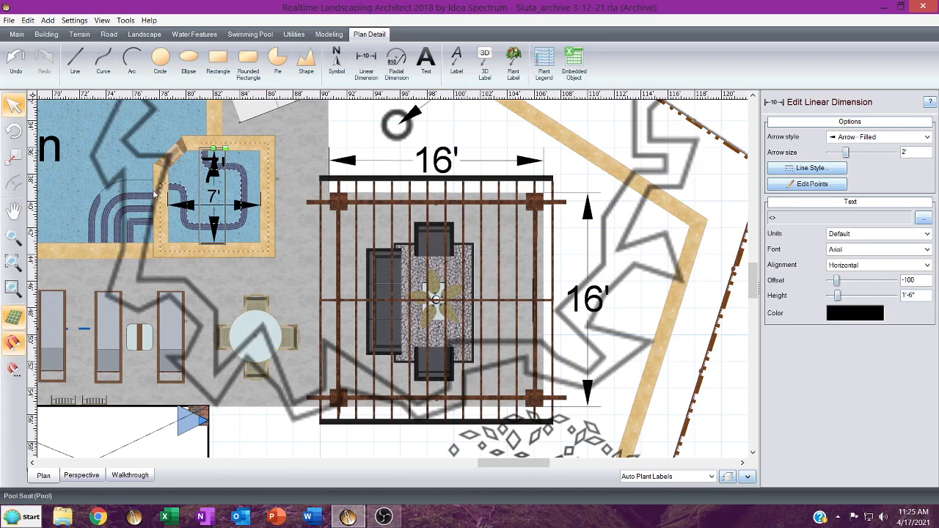
Set the text height of the spa's east-west dimension to 1'-6" to match the north-south one.
left_click(212, 169)
left_click(212, 169)
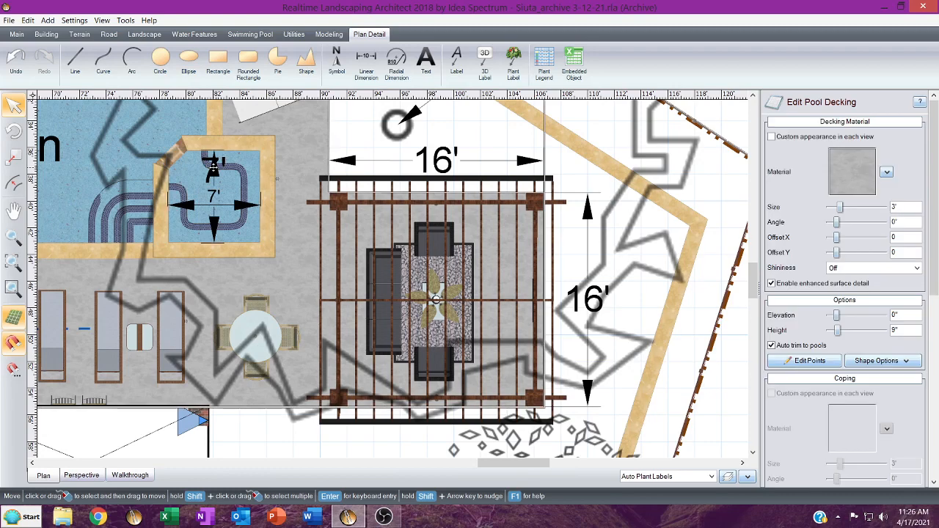
left_click(213, 167)
left_click(212, 166)
left_click(212, 165)
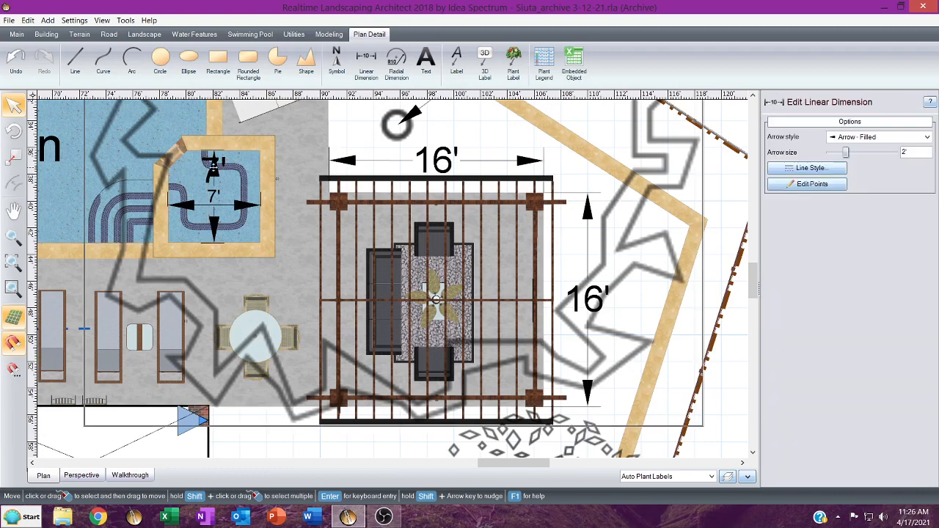
left_click(915, 295)
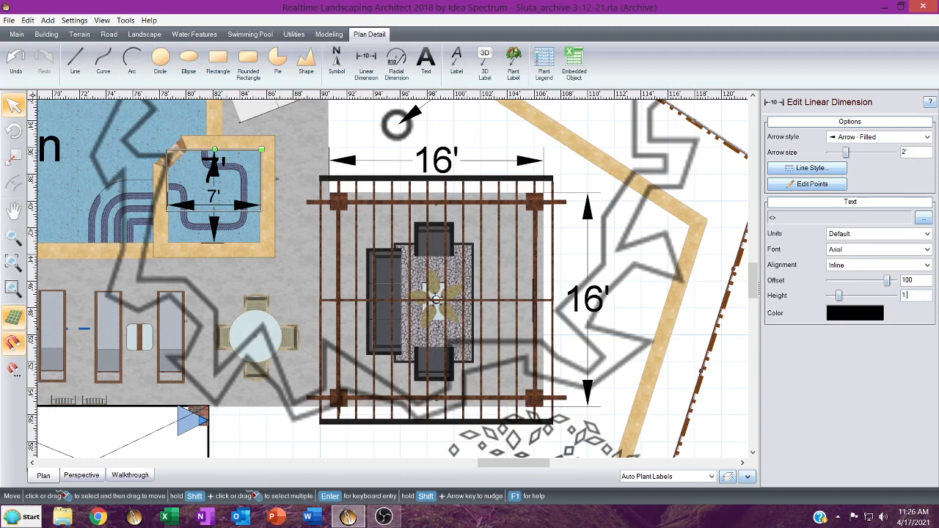
type("1.5")
key("Return")
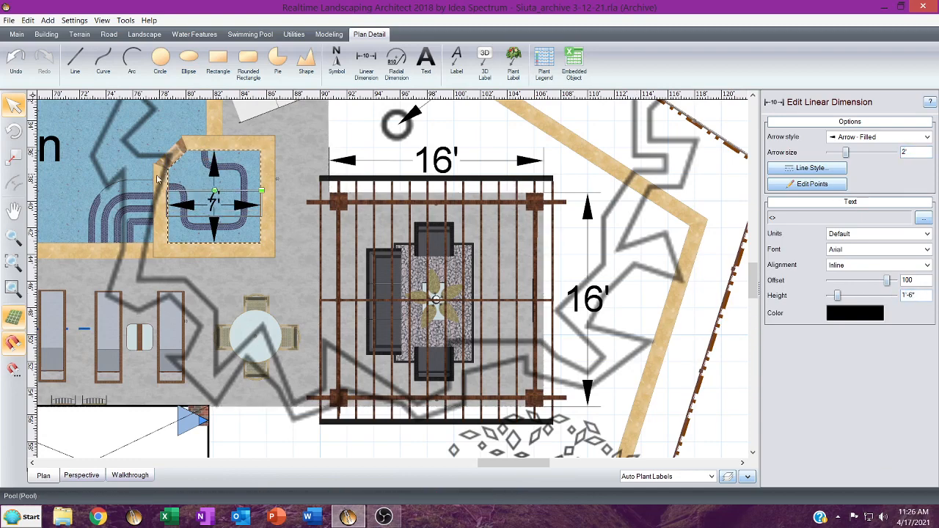
Set the text offset to -100 on the spa's east-west dimension and to 100 on its north-south dimension.
middle_click_drag(290, 205, 332, 288)
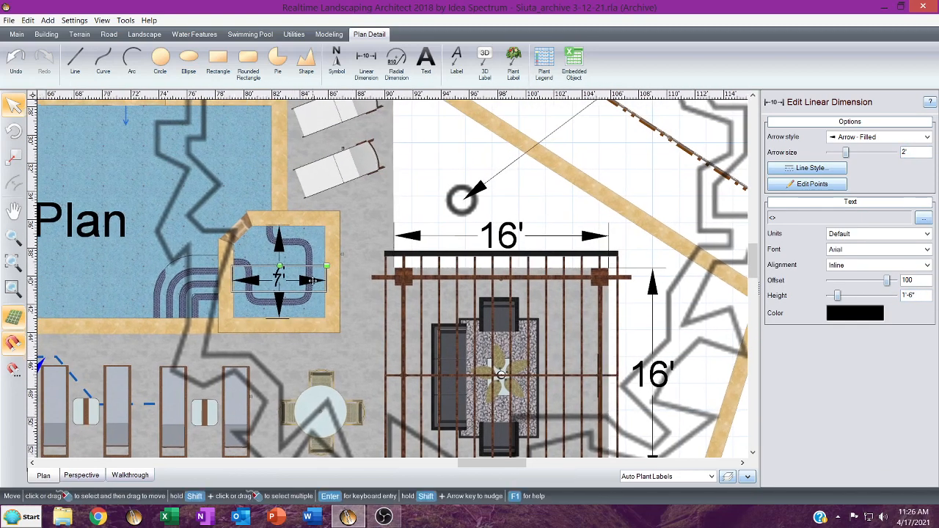
scroll(332, 289, "up", 3)
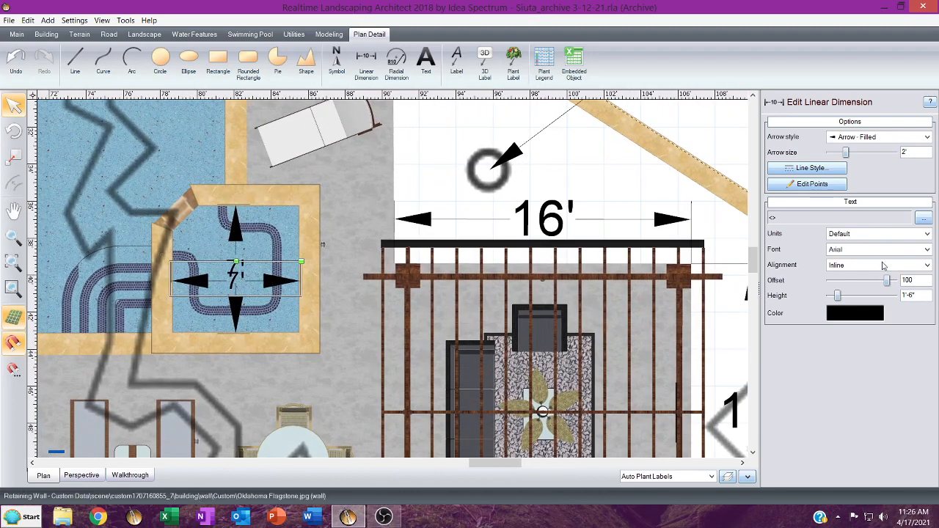
left_click_drag(886, 280, 833, 279)
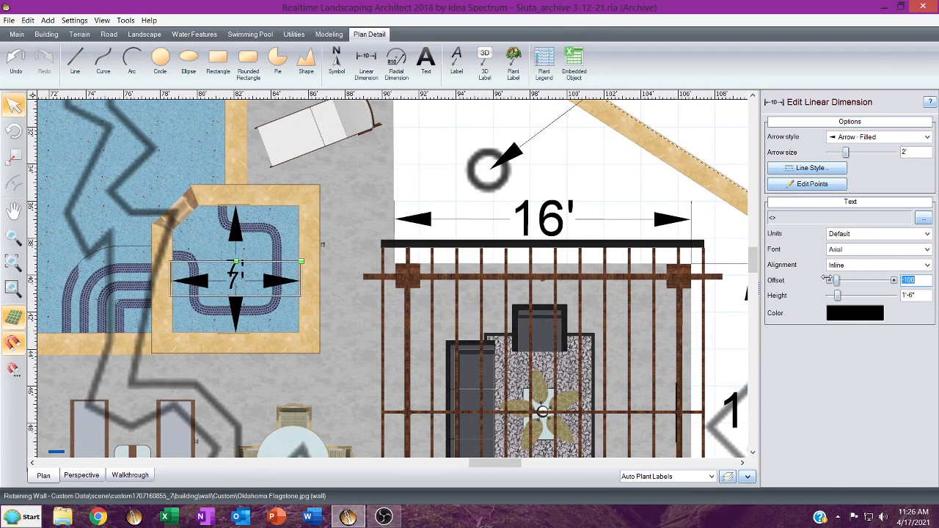
left_click(229, 315)
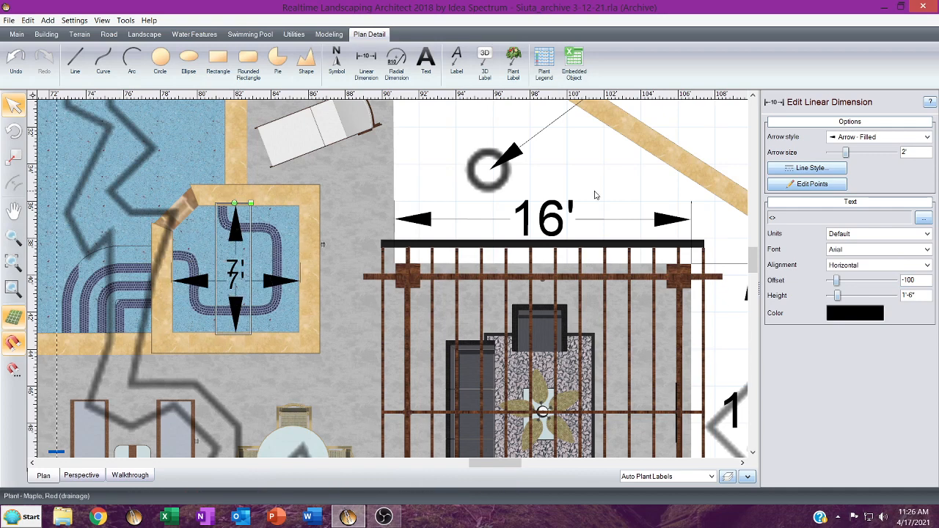
left_click_drag(837, 280, 889, 280)
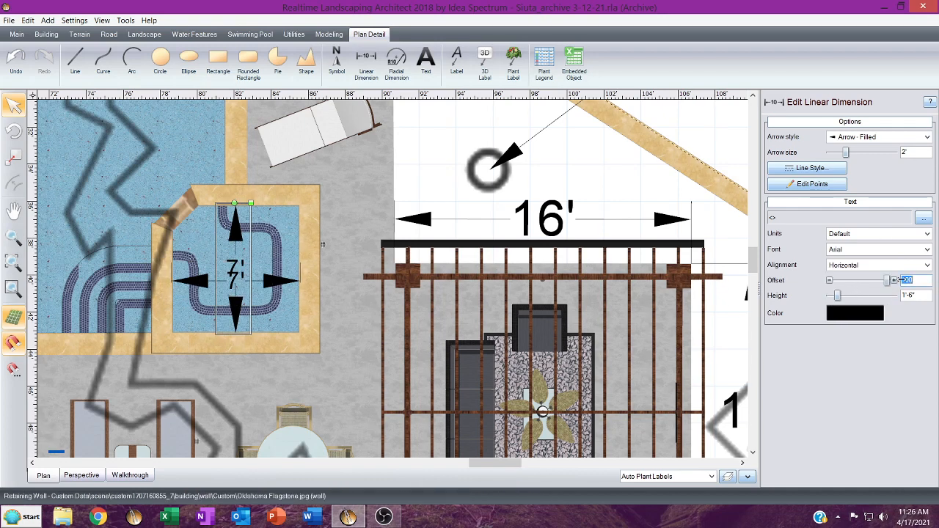
Set the arrow size of both spa dimensions to 1', first the north-south and then the east-west one.
left_click(911, 152)
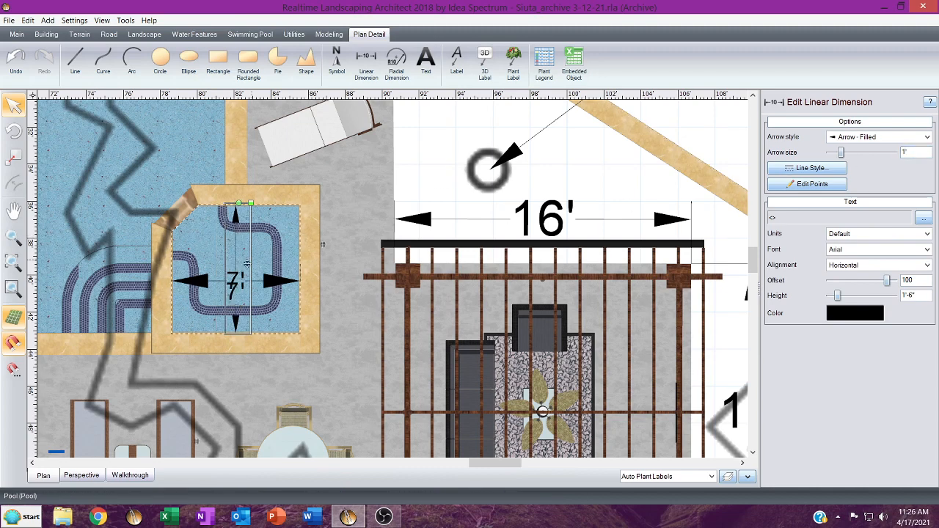
left_click(237, 280)
left_click(237, 280)
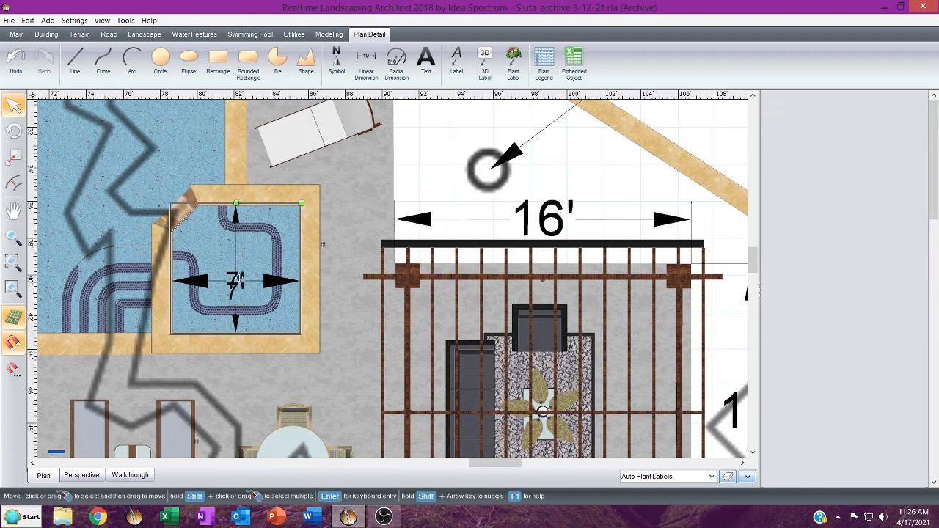
left_click(237, 279)
left_click(237, 280)
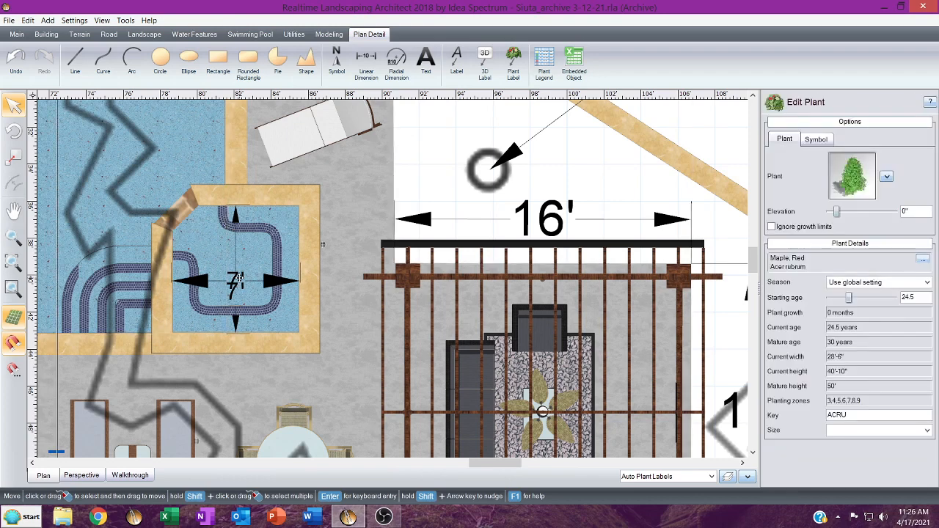
left_click(237, 280)
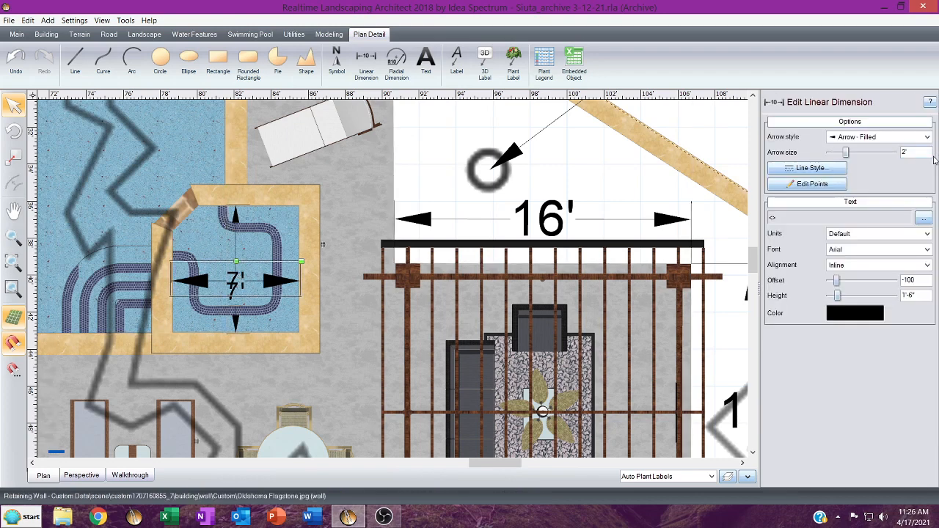
type("1")
key("Return")
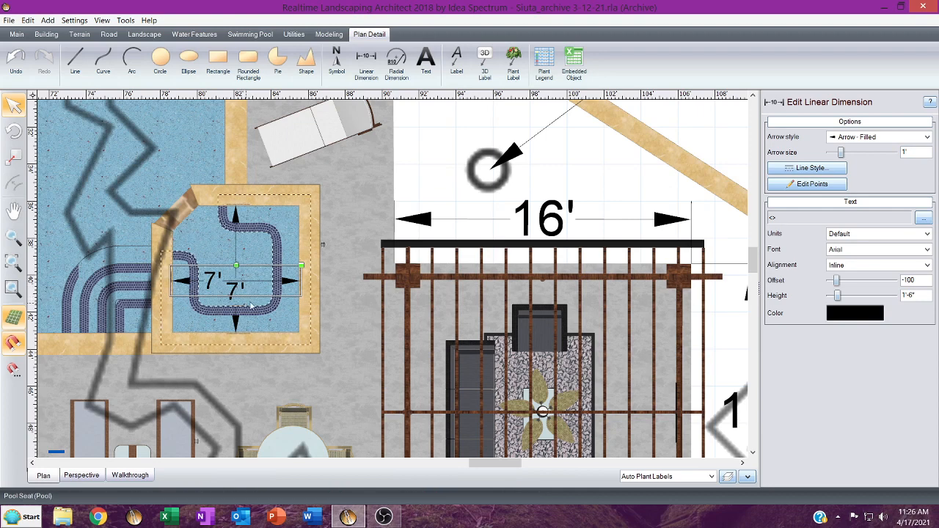
Edit the points of the spa's north-south dimension to shift its line about 1' east, away from the other dimension's text.
left_click(273, 236)
middle_click_drag(261, 295, 332, 291)
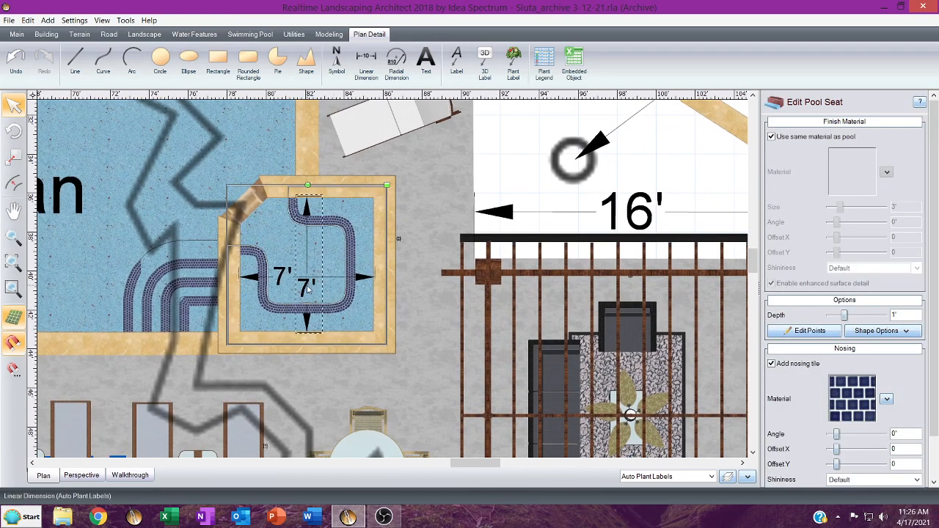
left_click(308, 288)
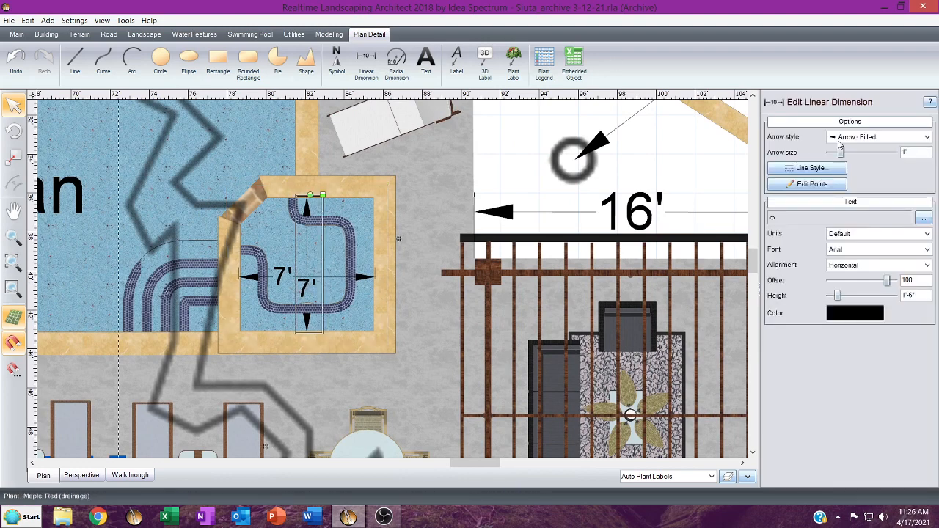
left_click(812, 185)
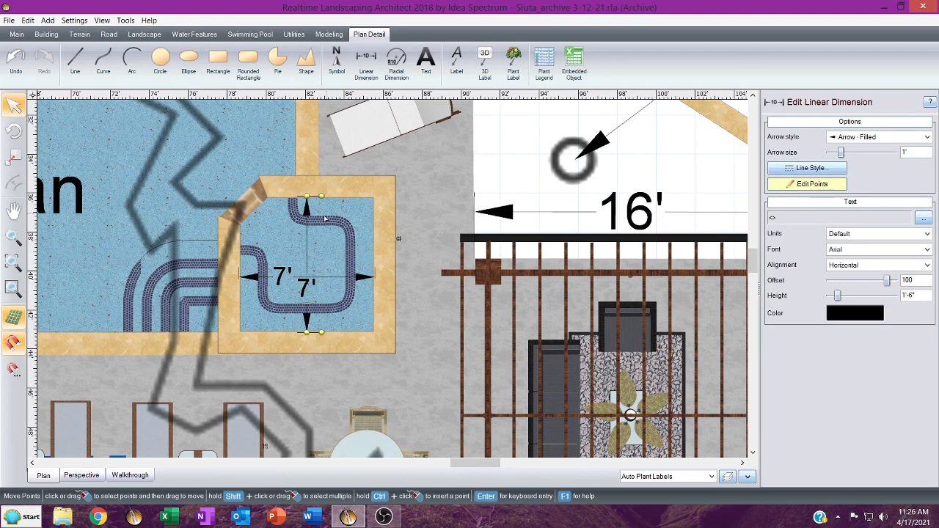
left_click_drag(305, 235, 329, 232)
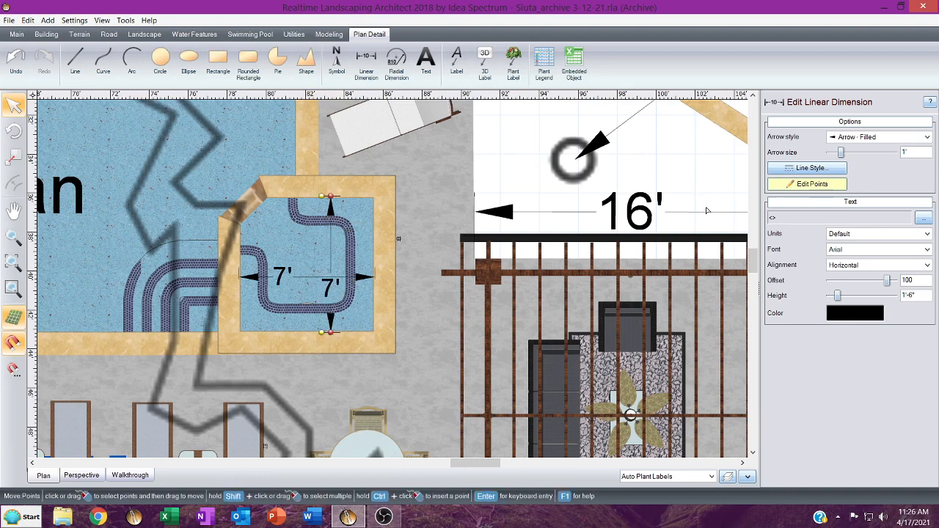
left_click(798, 188)
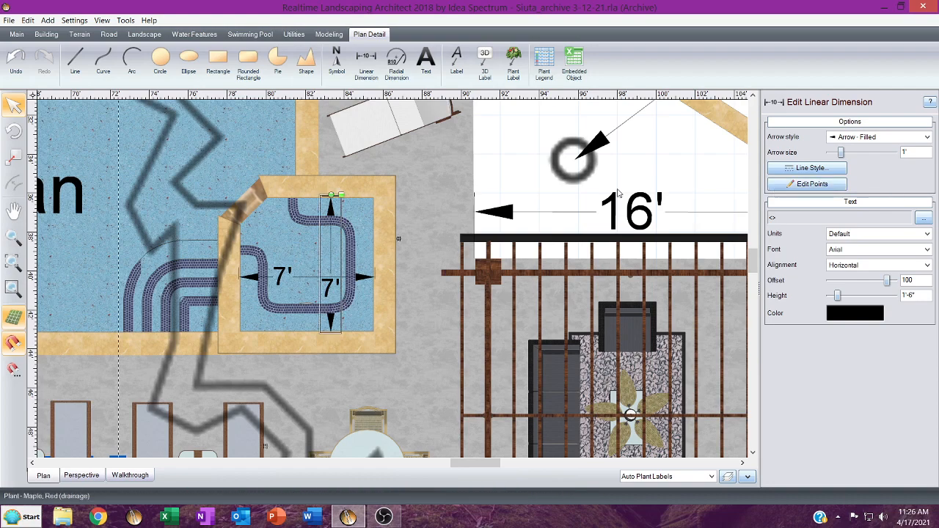
scroll(374, 185, "up", 2)
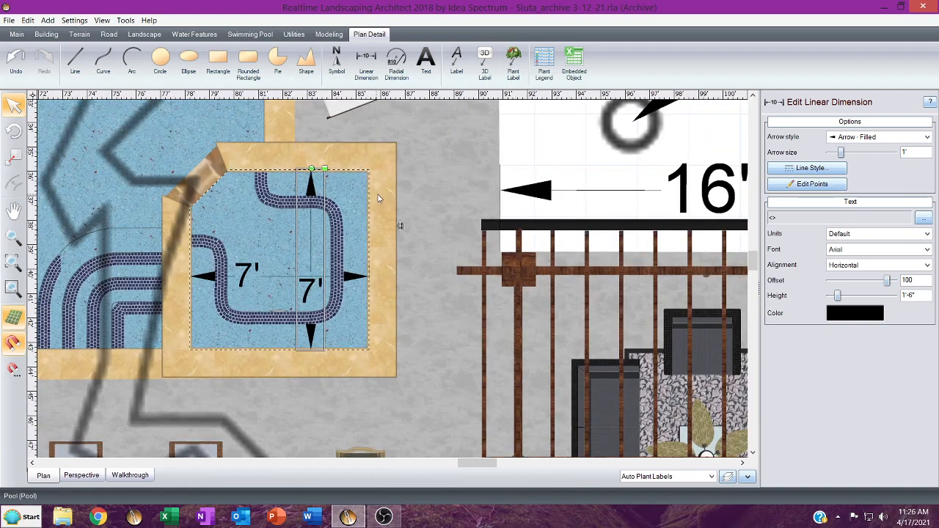
Try out a horizontal linear dimension about 7'-10" long near the pool's south edge and delete it.
scroll(317, 188, "down", 6)
middle_click_drag(290, 184, 507, 119)
left_click(366, 72)
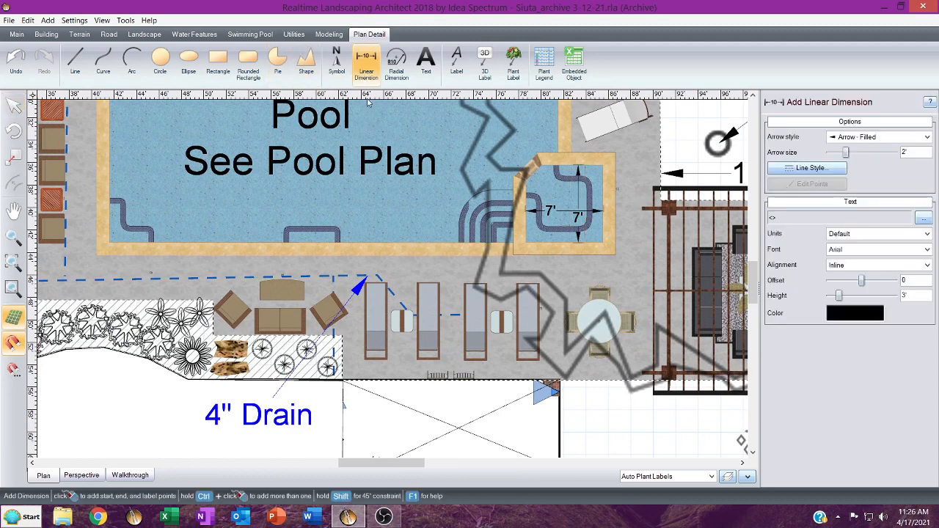
left_click(360, 200)
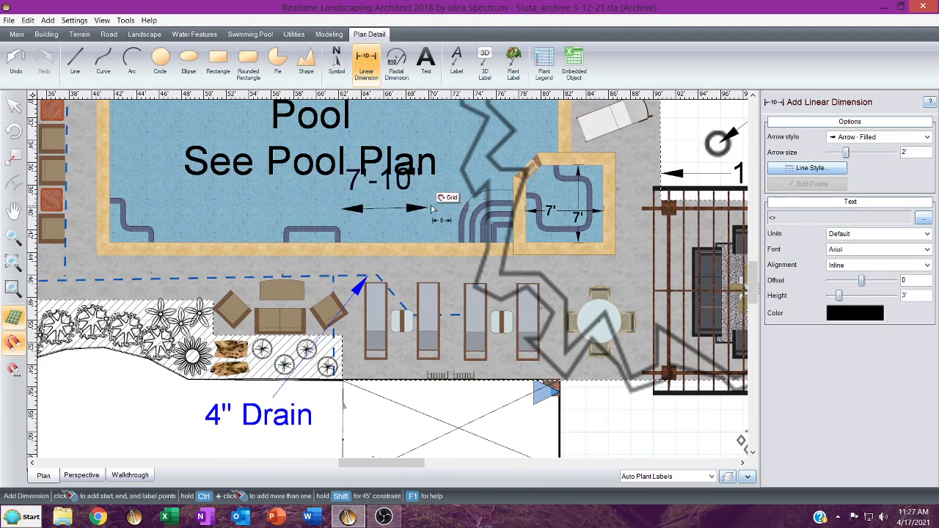
left_click(432, 209)
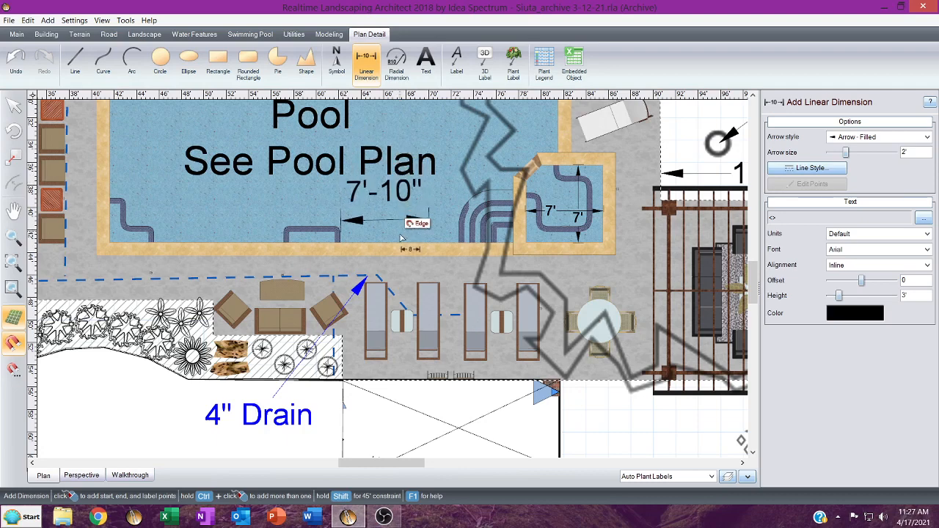
left_click(398, 267)
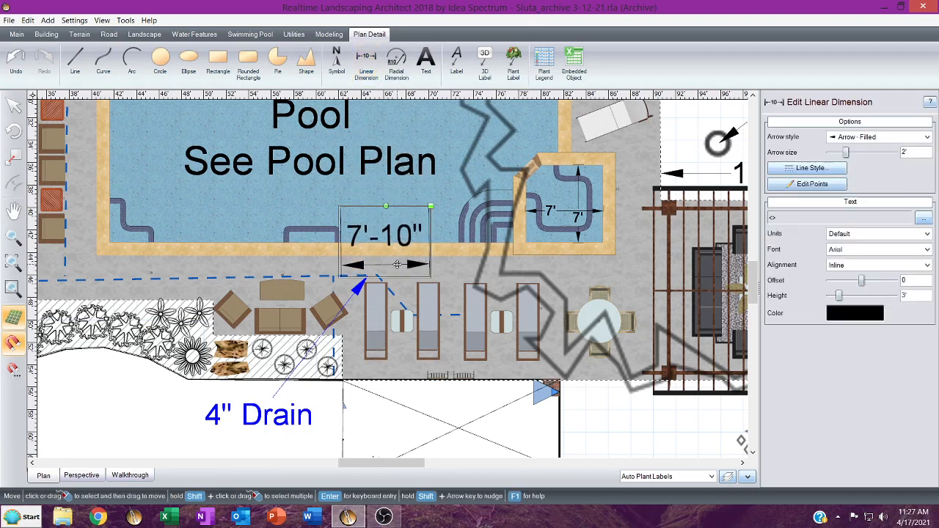
left_click_drag(381, 228, 332, 207)
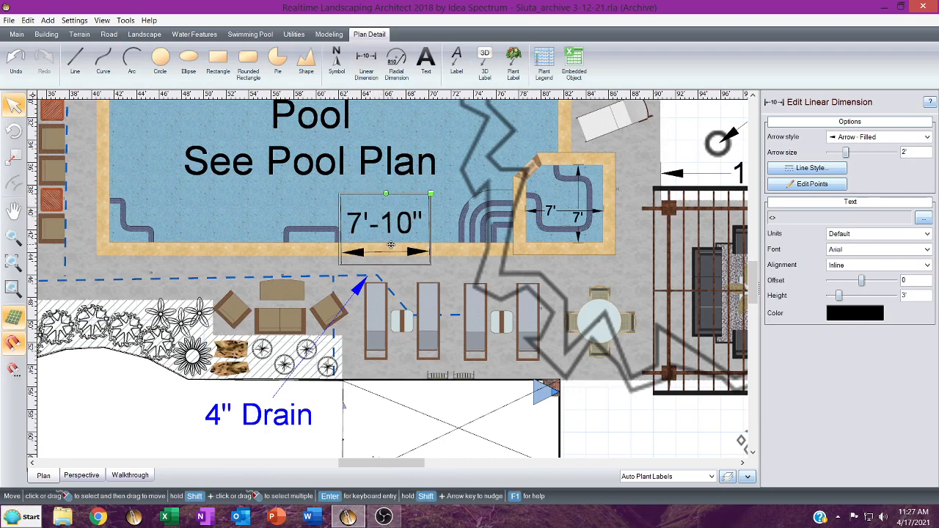
key("Delete")
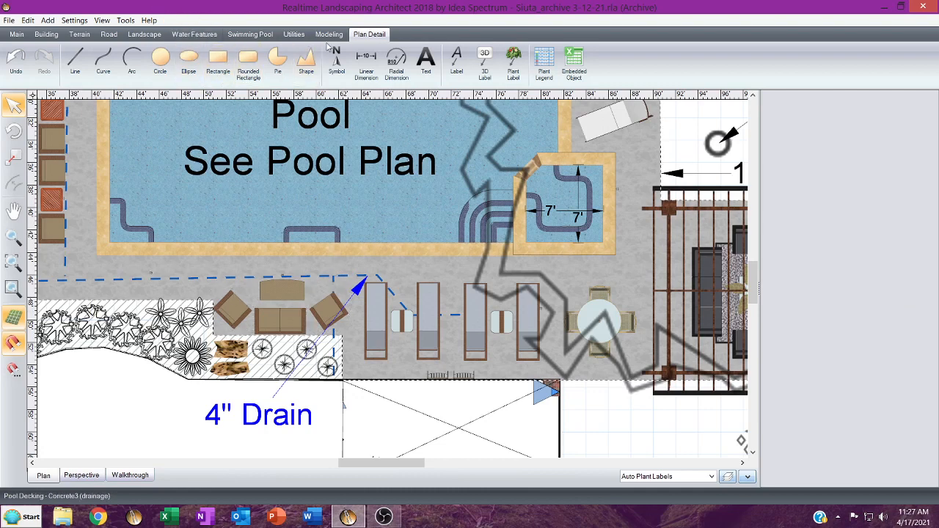
Add a horizontal linear dimension about 11'-5" long across the planting bed's north edge, with its line placed north over the lounge seating.
left_click(359, 62)
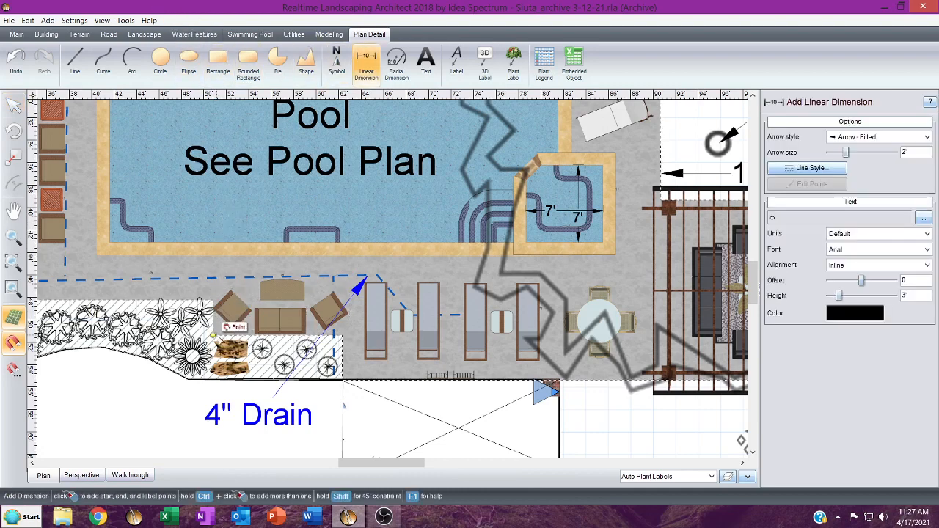
left_click(218, 334)
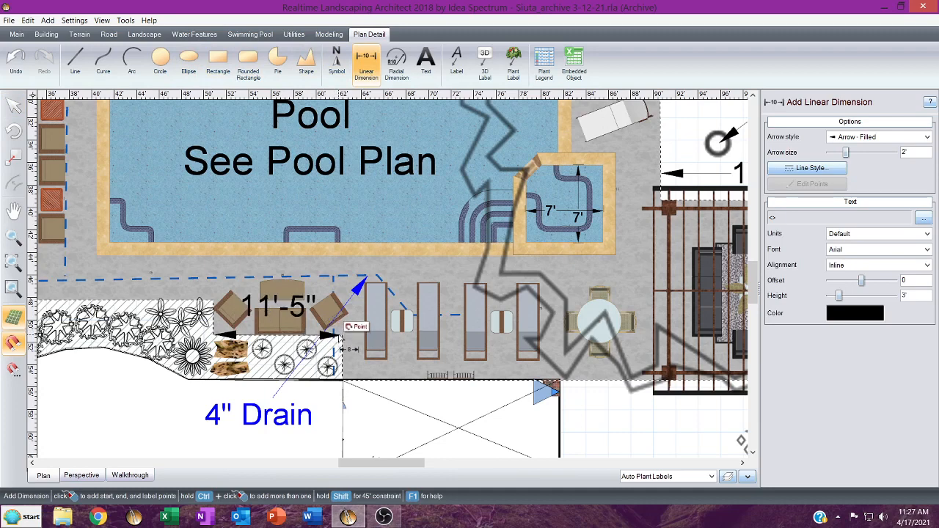
left_click(341, 335)
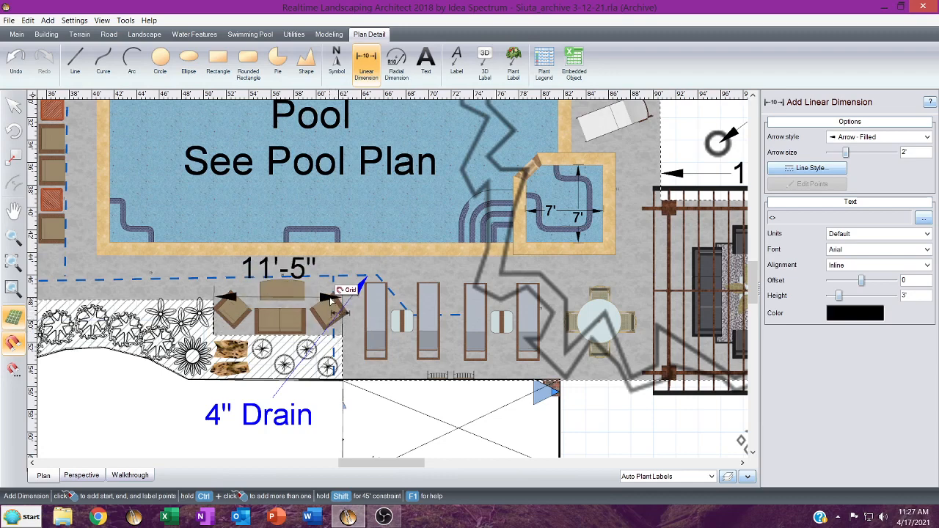
left_click(331, 301)
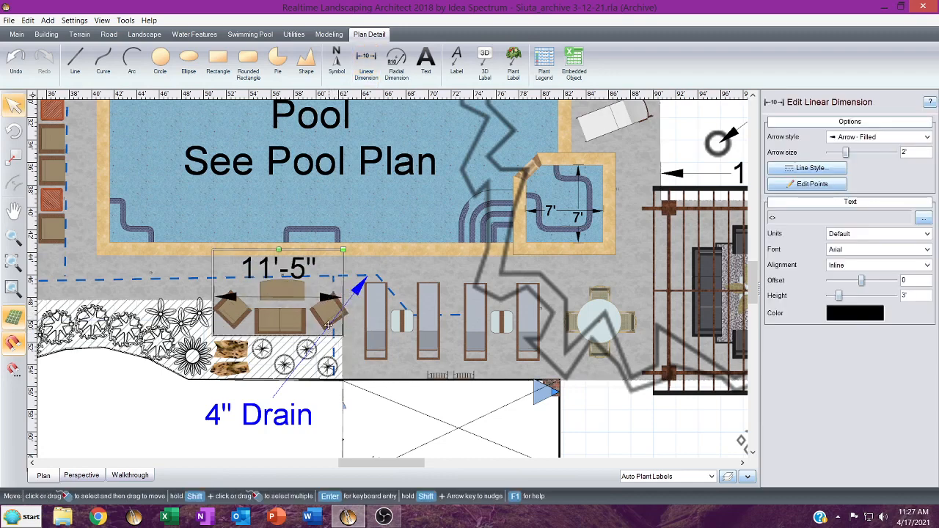
left_click(354, 330)
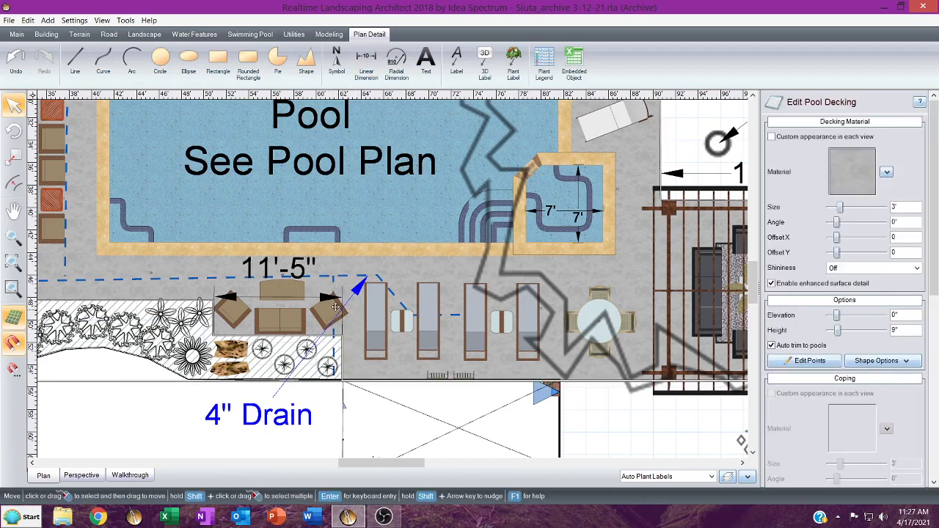
Set the line width of the planting bed dimension to 1".
left_click(292, 270)
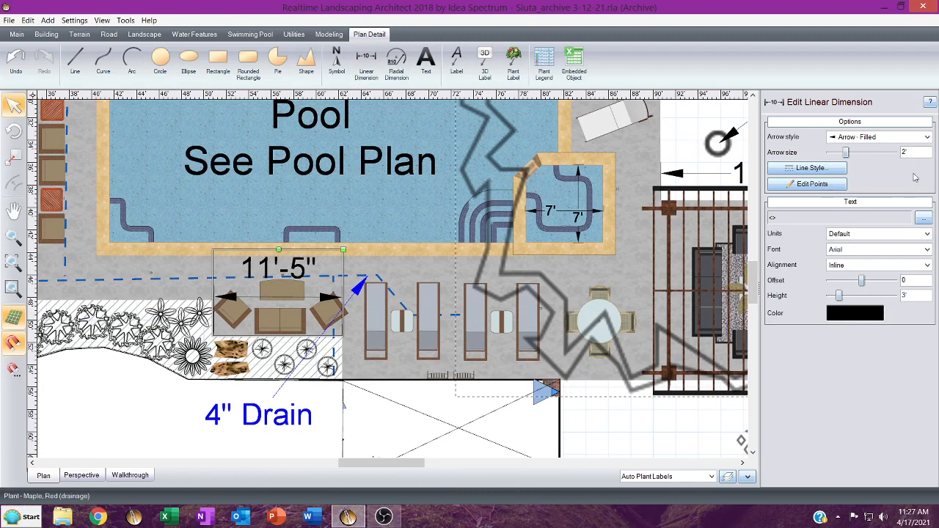
left_click(810, 169)
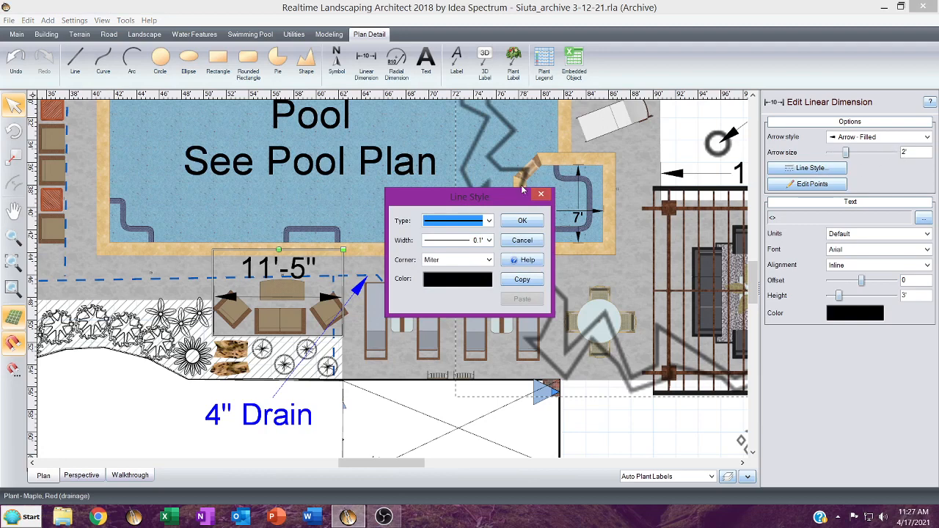
left_click(488, 240)
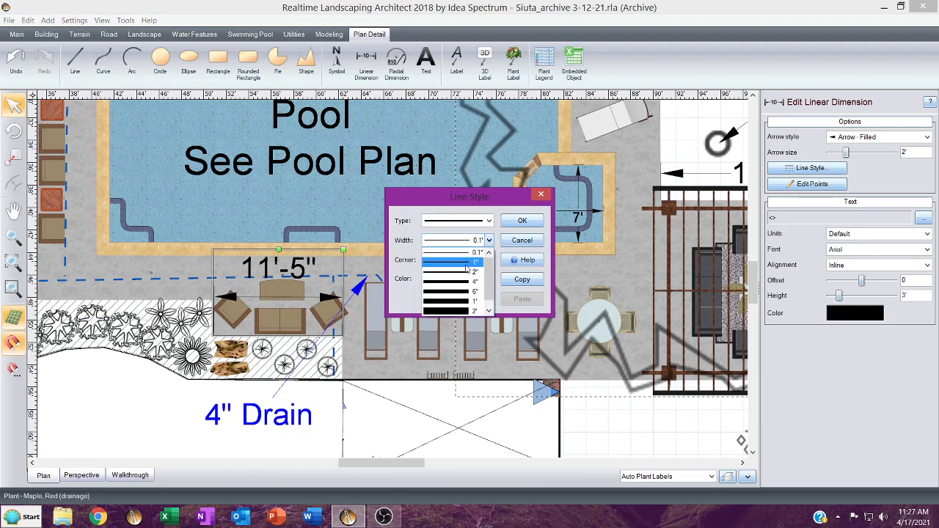
left_click(466, 264)
left_click(521, 221)
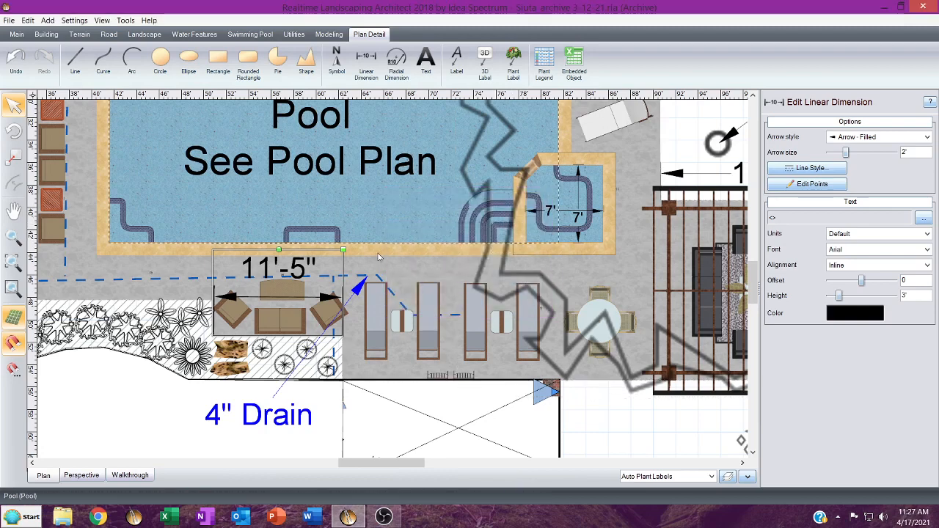
left_click(387, 268)
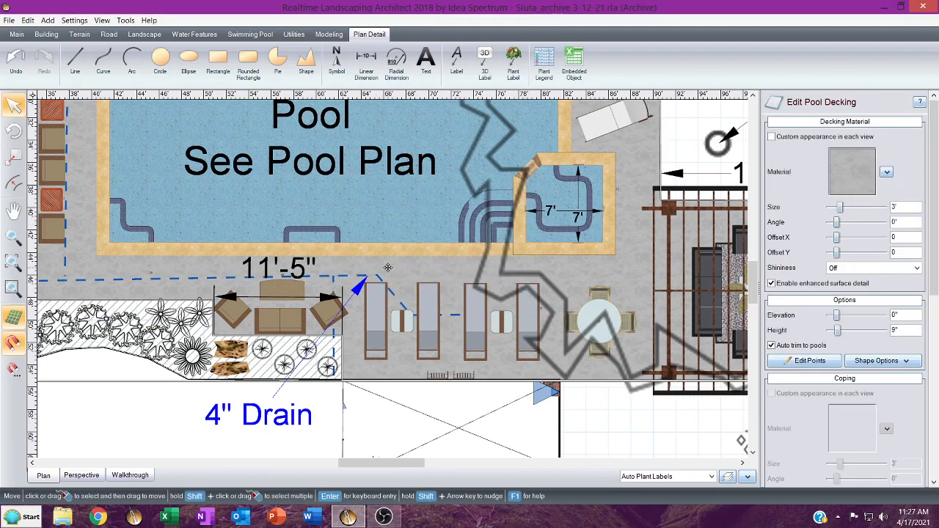
Try the Arrow - Open and Circle - Filled arrow styles on the planting bed dimension and finish with X Mark.
left_click(249, 297)
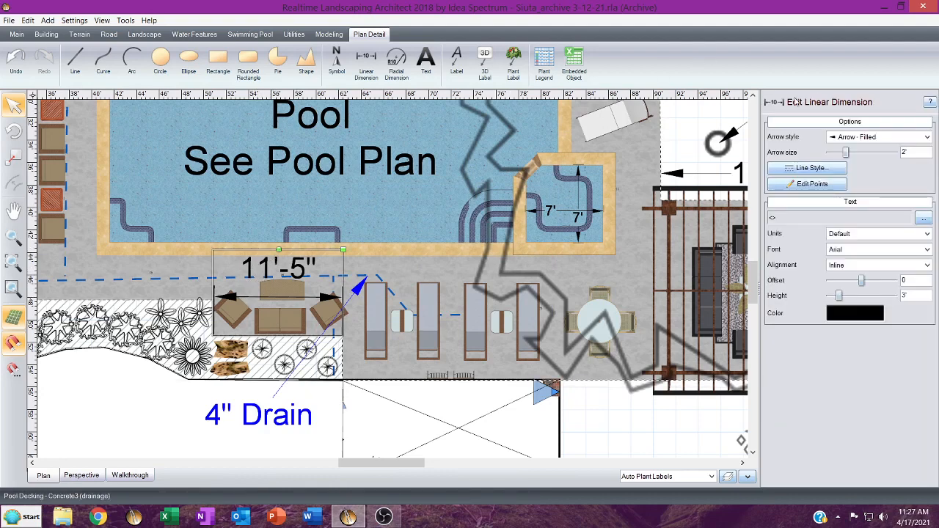
left_click(853, 138)
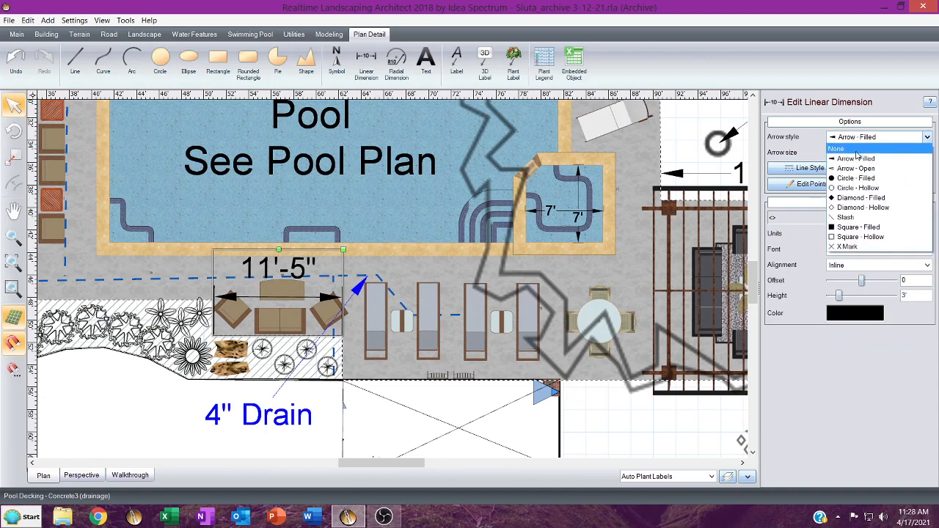
left_click(879, 168)
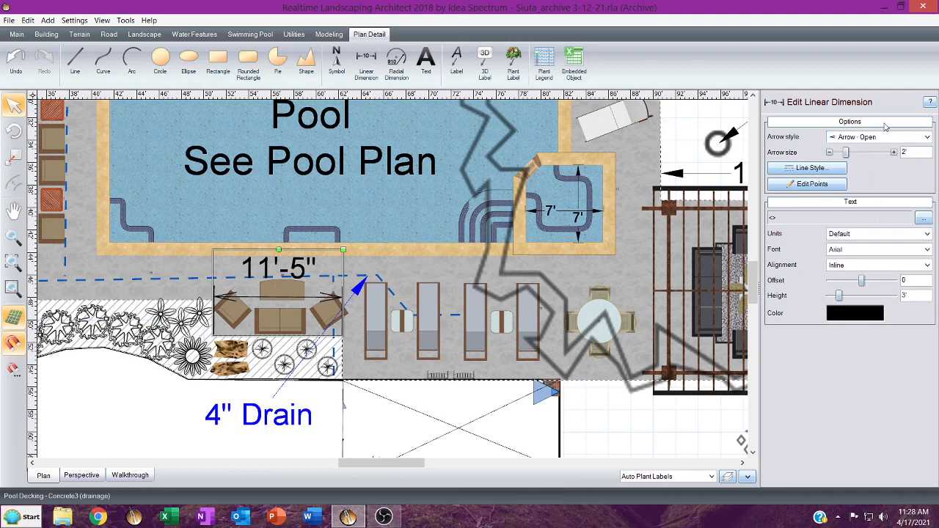
left_click(878, 137)
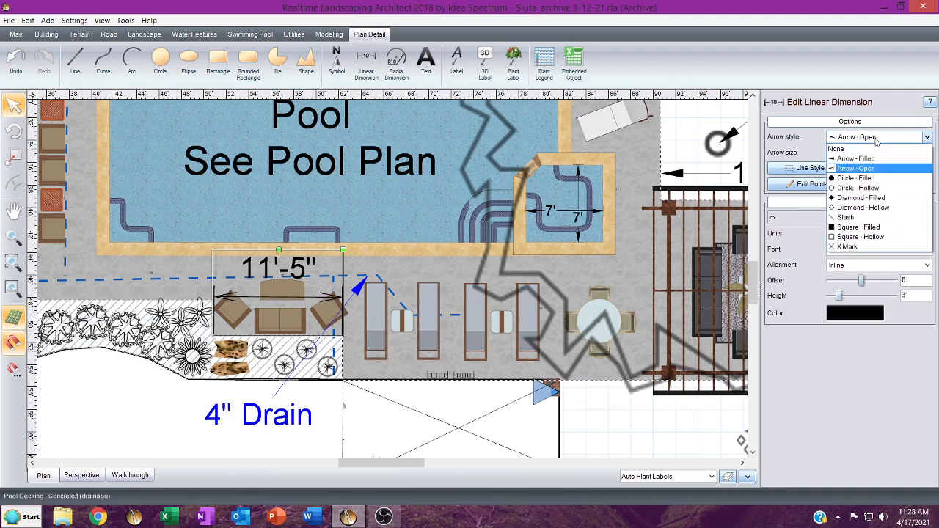
left_click(875, 179)
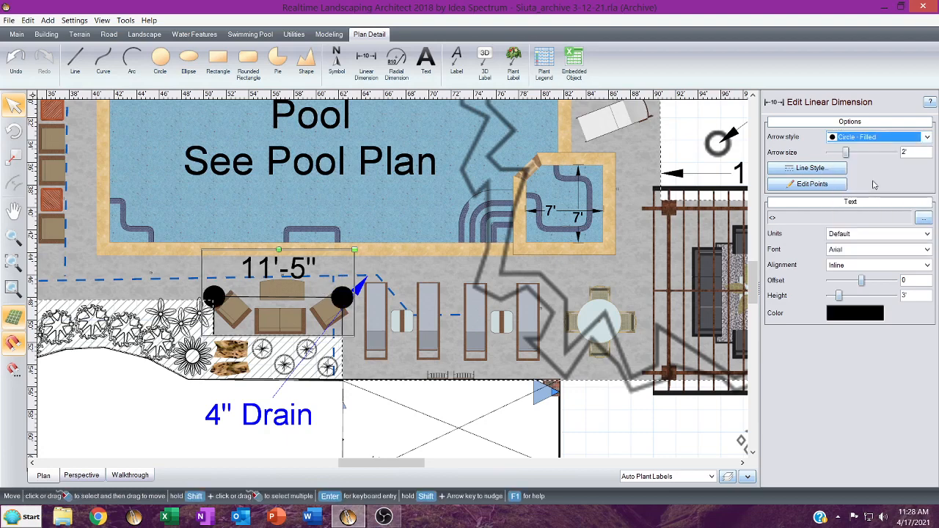
left_click(867, 139)
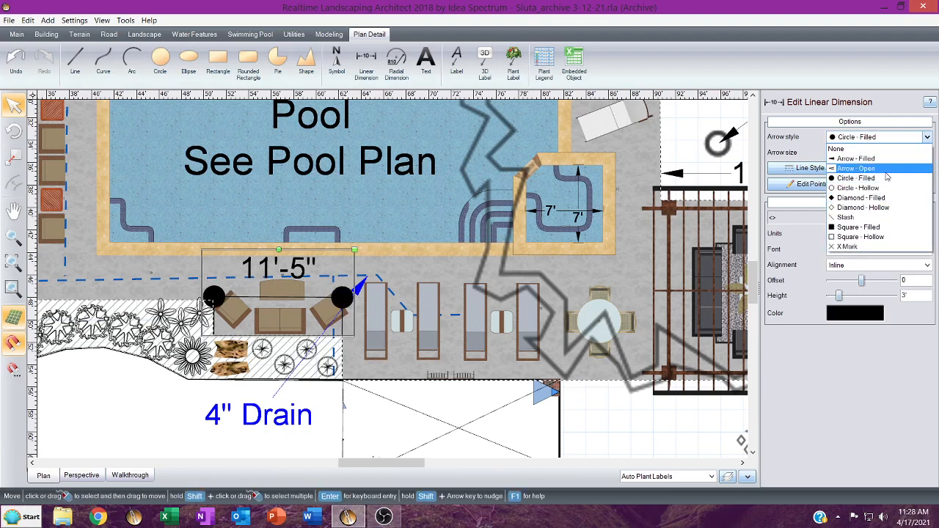
left_click(878, 248)
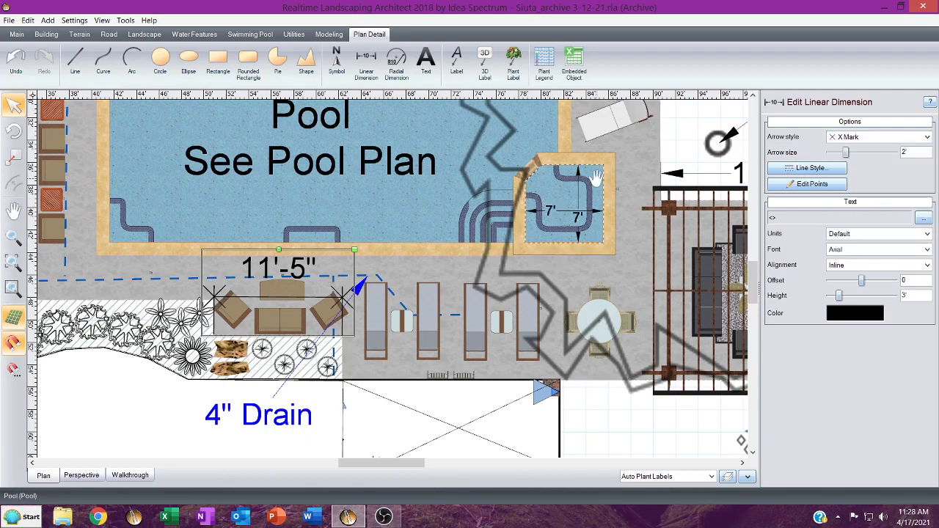
Delete both 16' linear dimensions of the patio cover, first the north-south and then the east-west one.
middle_click_drag(590, 171, 354, 149)
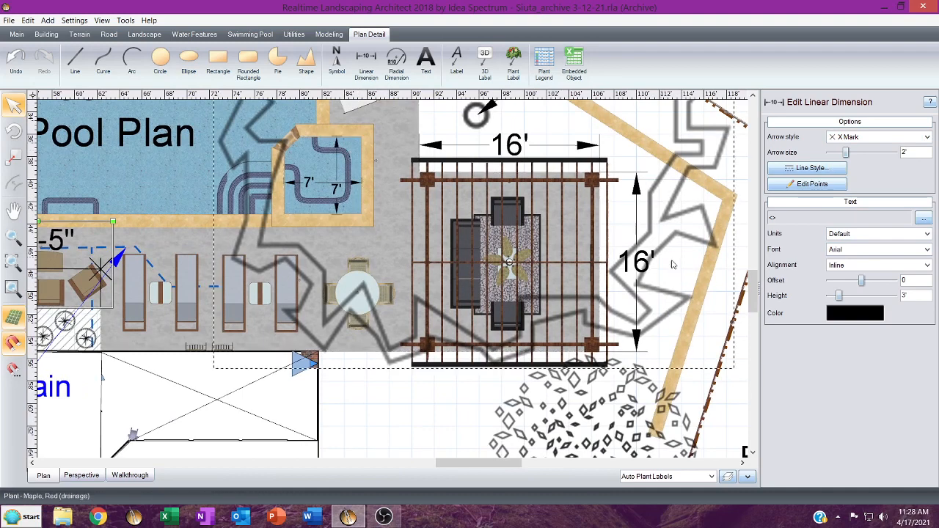
left_click(638, 253)
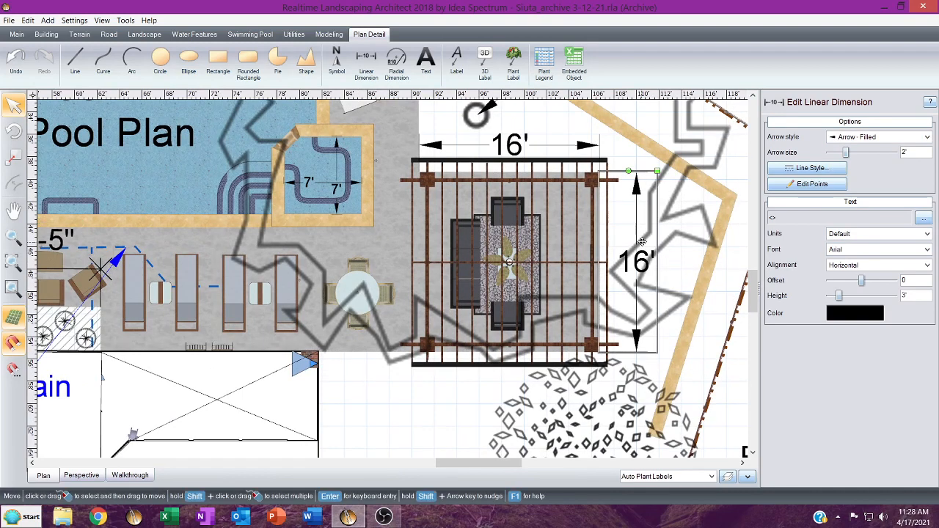
key("Delete")
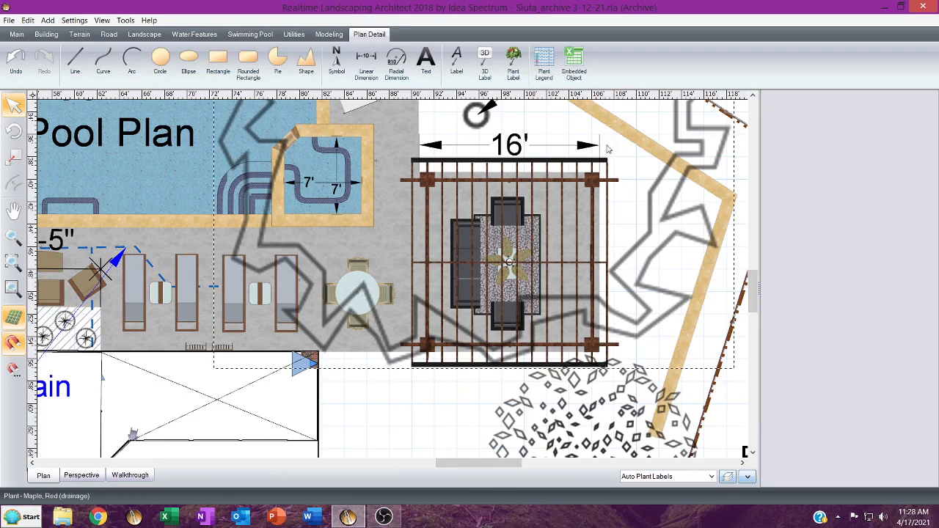
left_click(496, 149)
key("Delete")
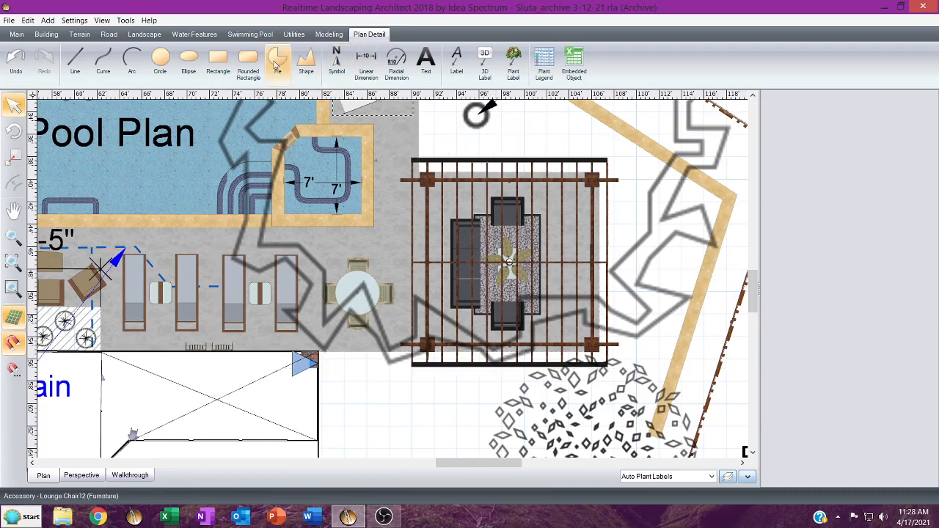
Draw a narrow rectangle of about 12.5 sq ft from the patio cover's northeast post south to the middle beam.
left_click(218, 62)
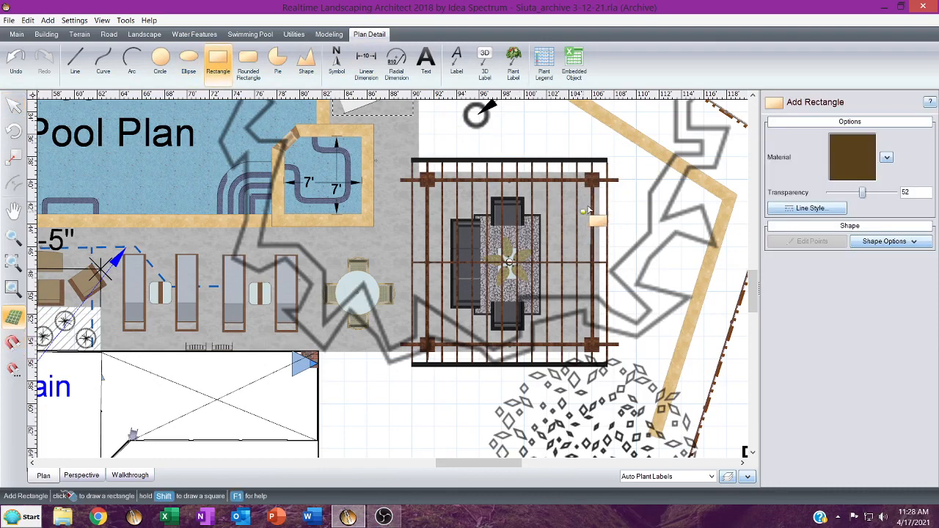
scroll(601, 189, "up", 4)
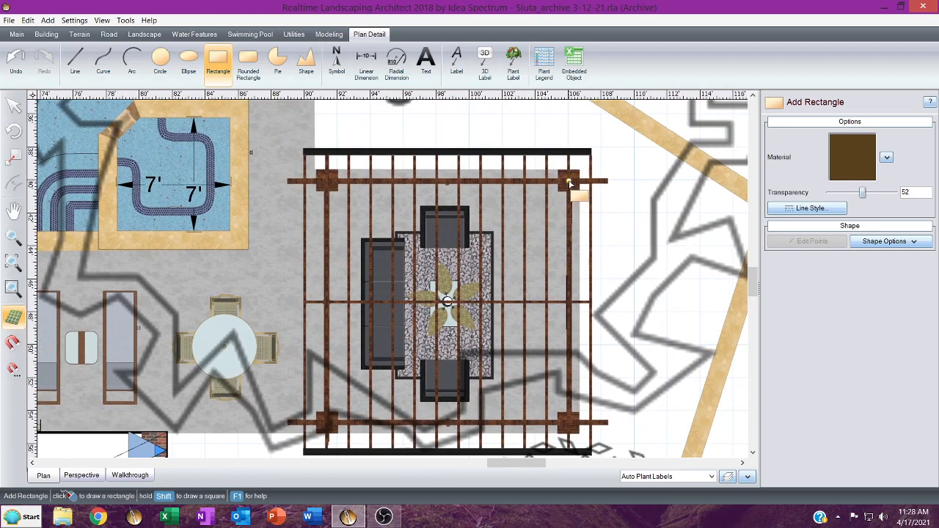
left_click_drag(569, 181, 540, 301)
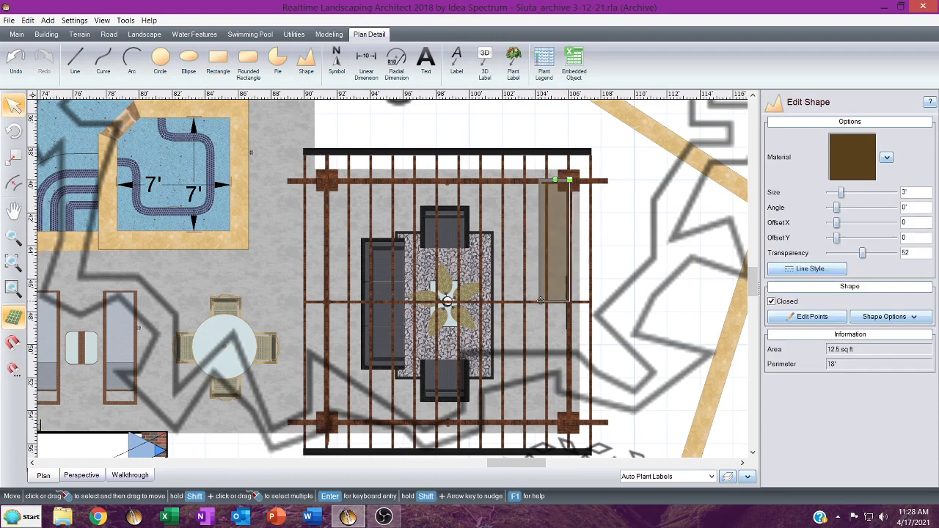
Draw a rectangle of about 215 sq ft from the patio cover's northeast post to its southwest post.
left_click(220, 65)
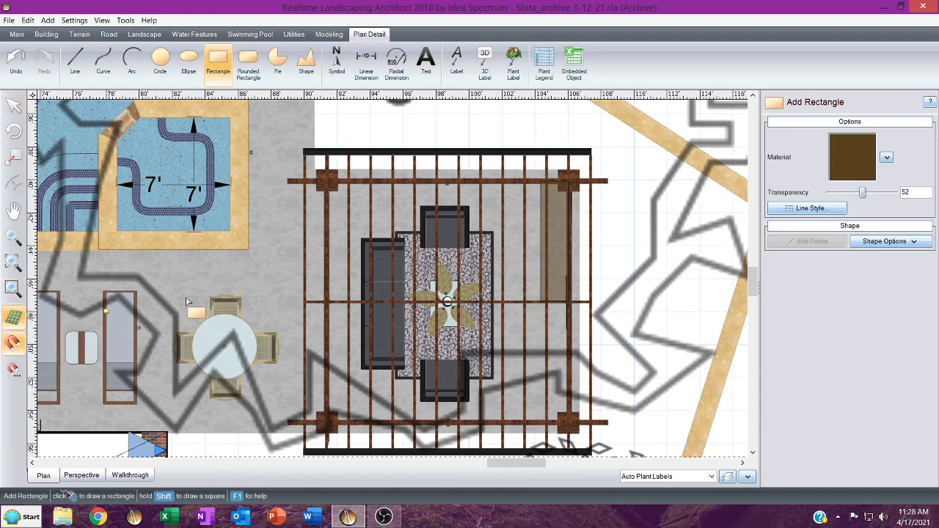
left_click(569, 188)
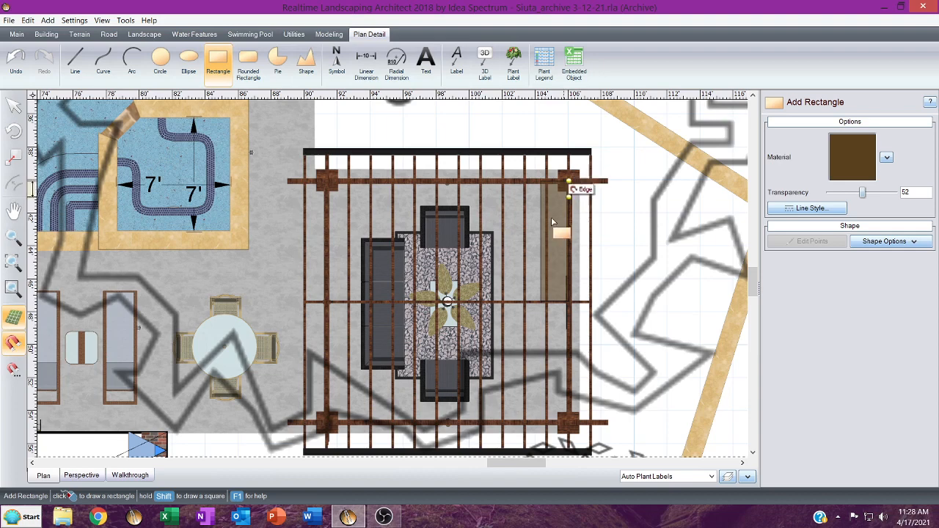
middle_click_drag(525, 298, 514, 240)
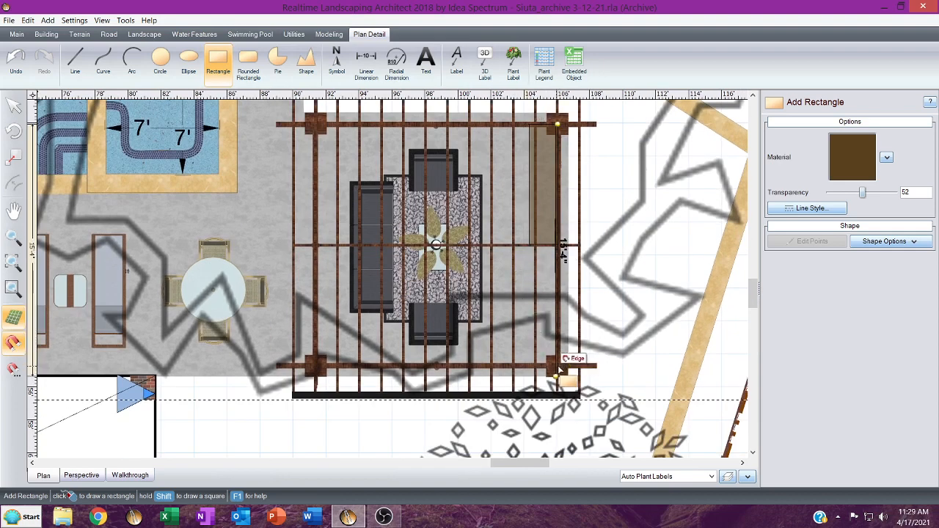
scroll(396, 391, "up", 1)
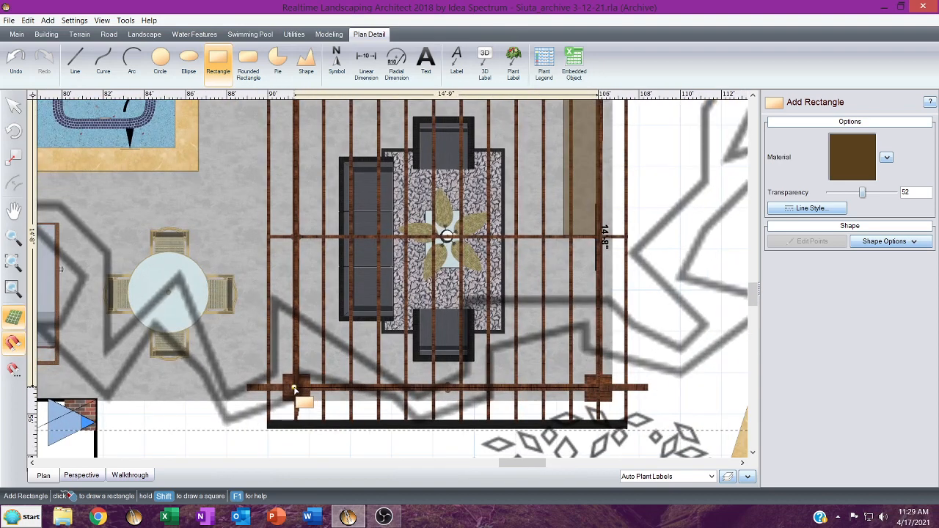
left_click(294, 387)
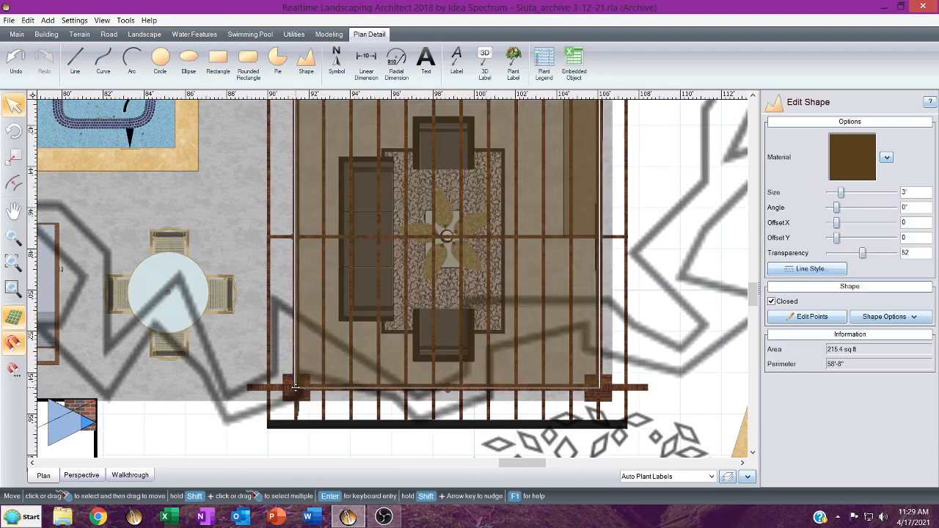
Add a vertical linear dimension about 7'-3" long from the patio cover's northeast post to the middle beam, placed to the east.
scroll(582, 244, "down", 1)
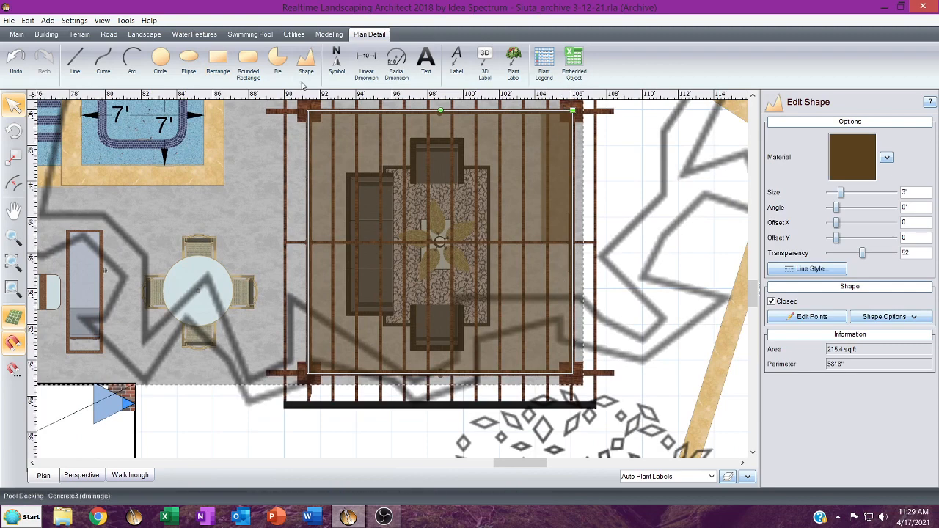
left_click(372, 65)
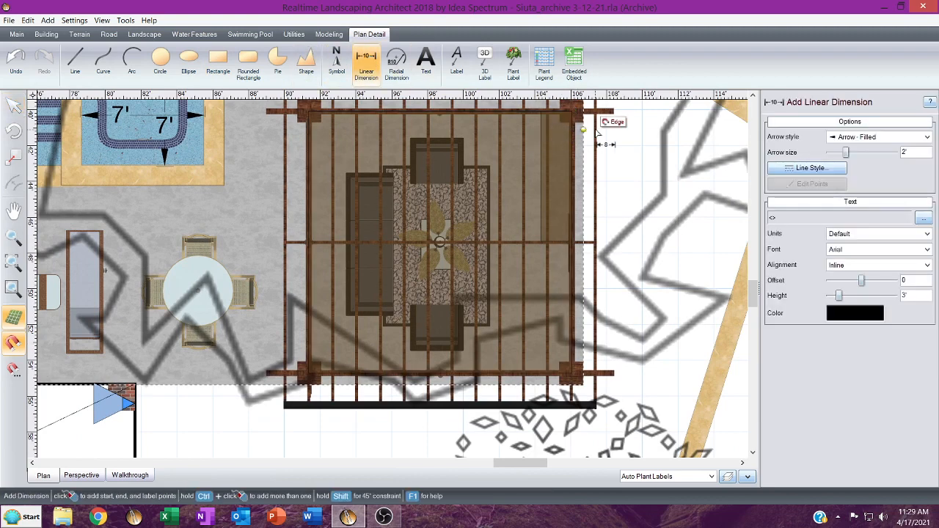
scroll(579, 135, "up", 1)
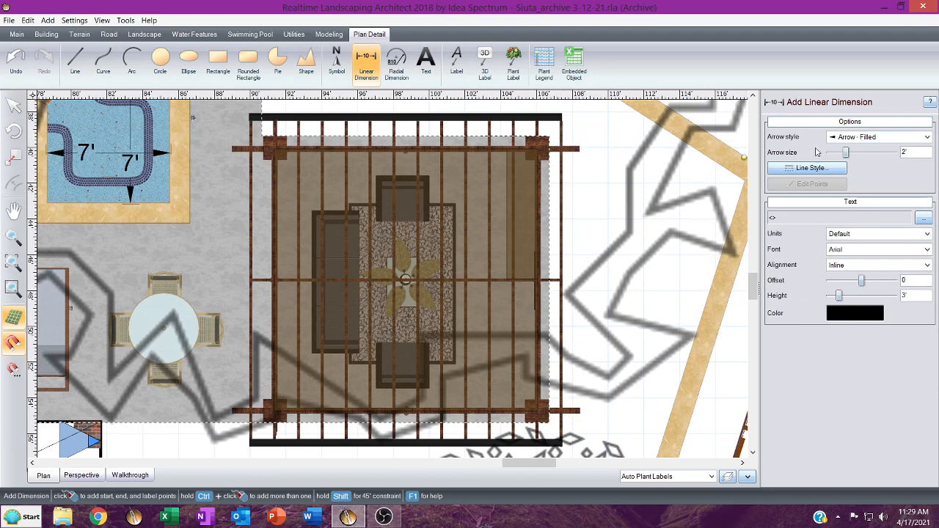
left_click(544, 150)
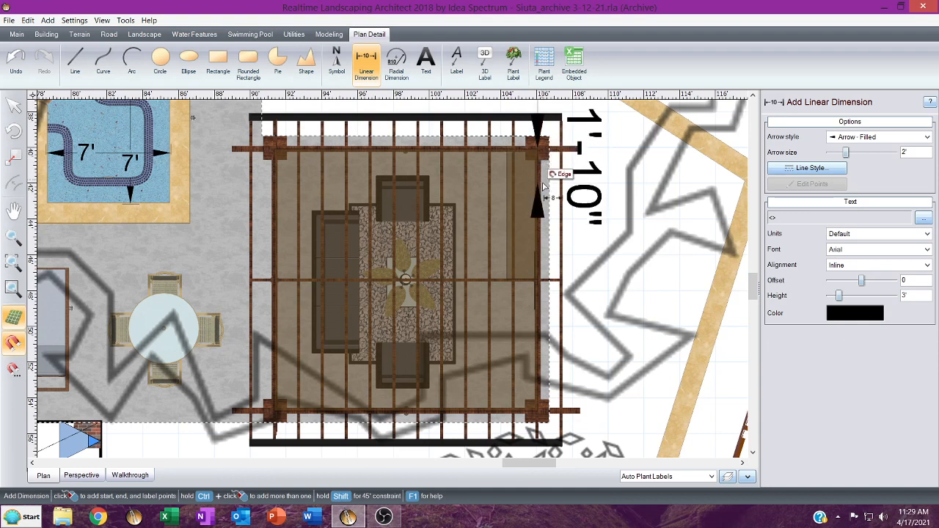
left_click(540, 280)
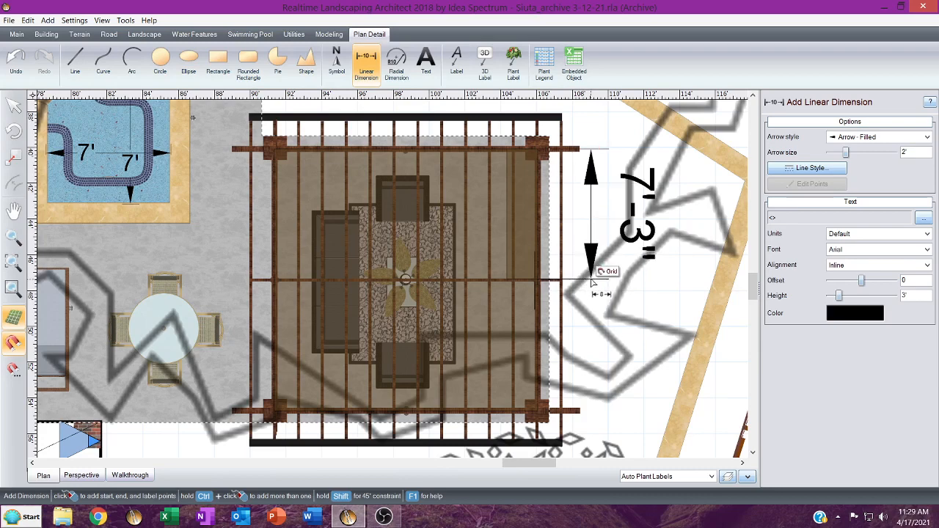
left_click(591, 268)
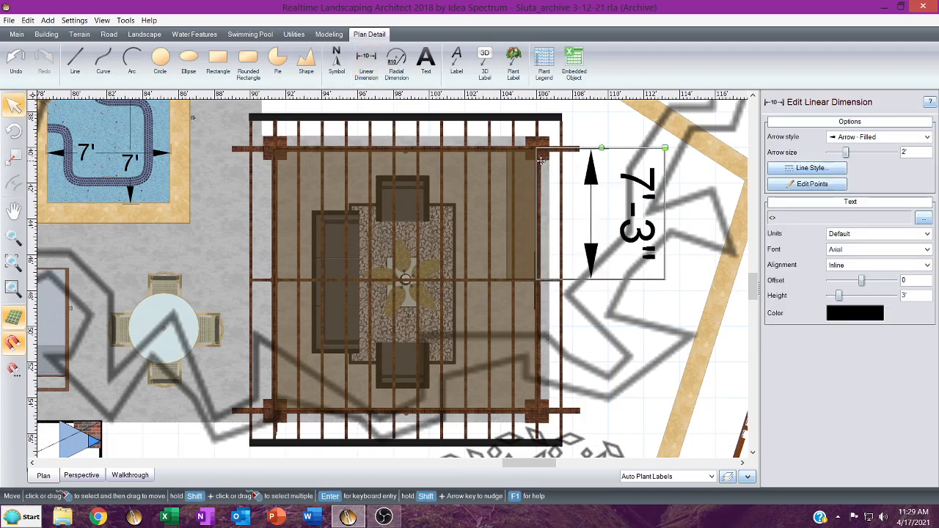
Add a vertical linear dimension about 14'-8" long from the patio cover's northeast post to its southeast post, placed to the east.
left_click(364, 65)
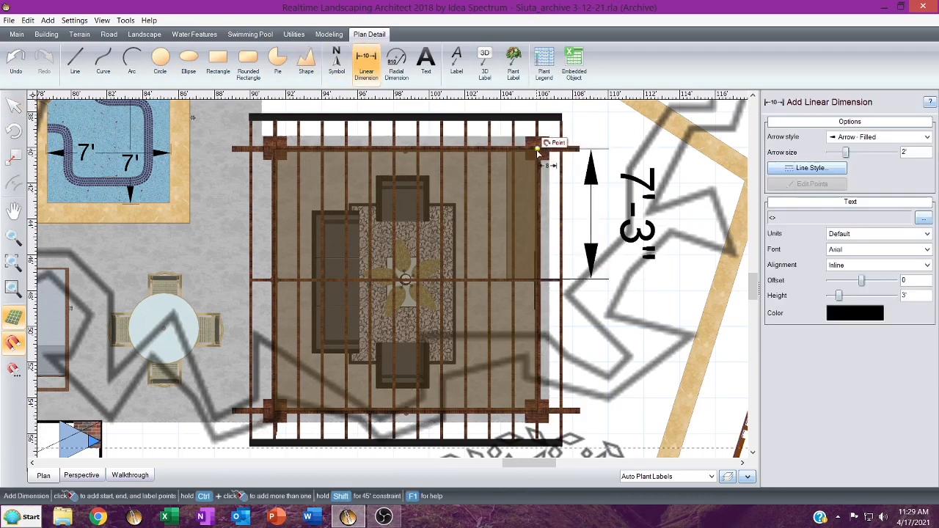
left_click(540, 148)
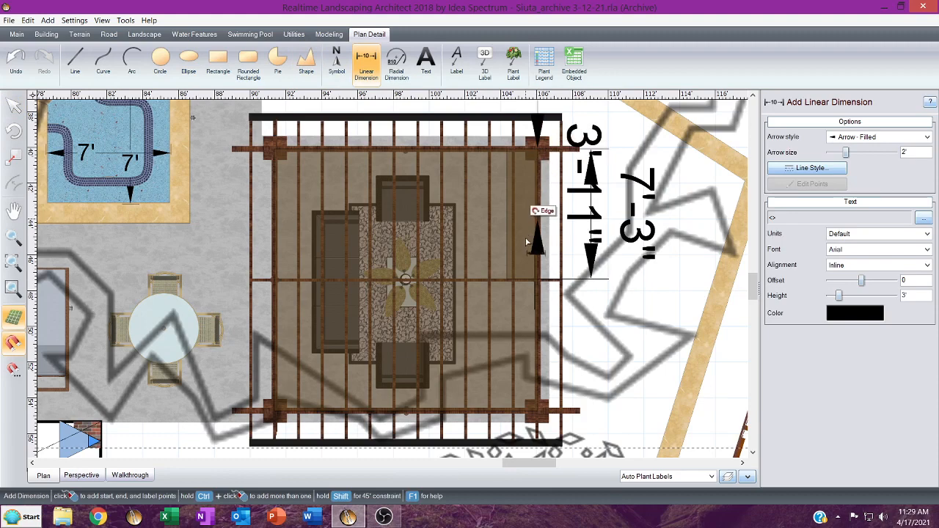
left_click(549, 408)
left_click(669, 389)
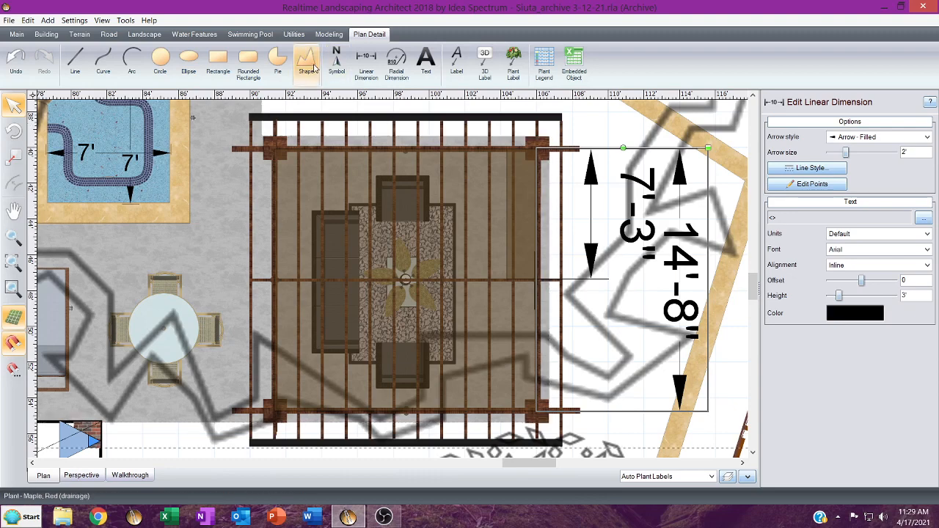
Draw a rectangle of about 5'-6" by 17'-9" over the patio cover's east side, from the northeast rafter corner to the south edge.
left_click(366, 63)
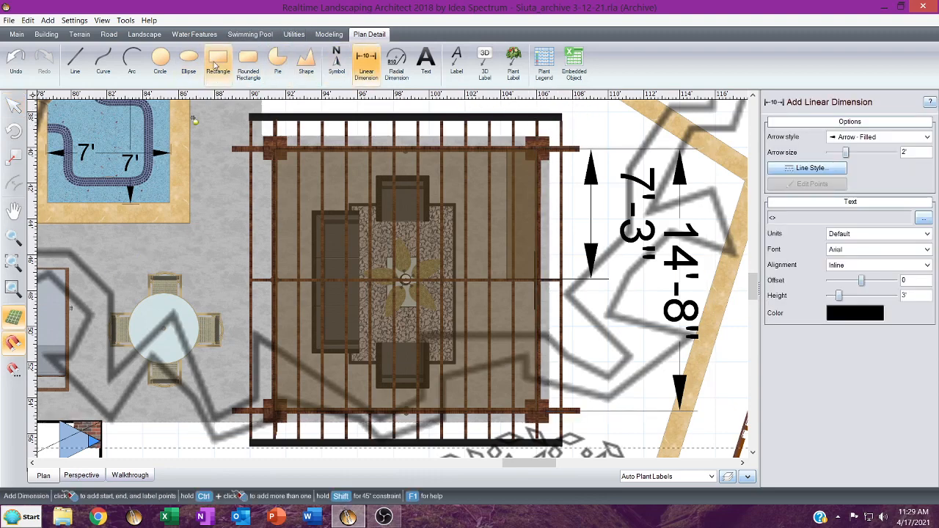
left_click(217, 62)
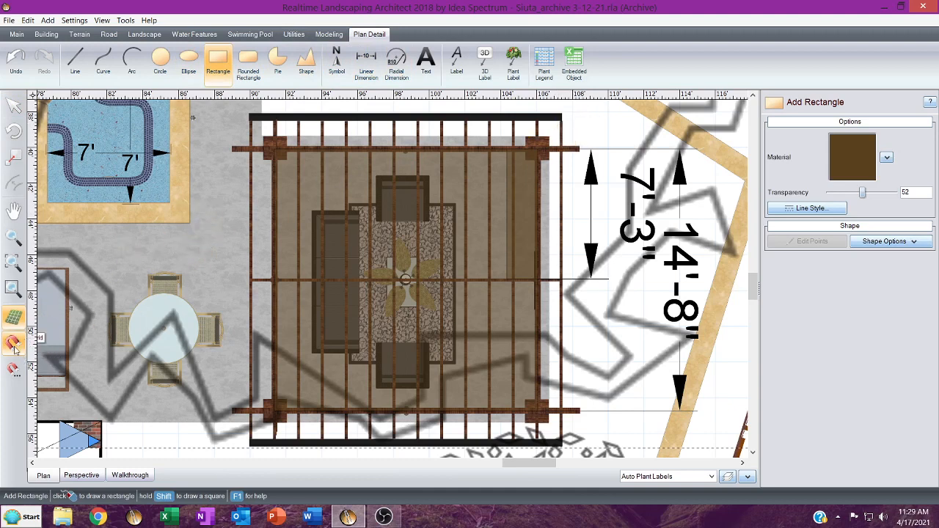
left_click(562, 122)
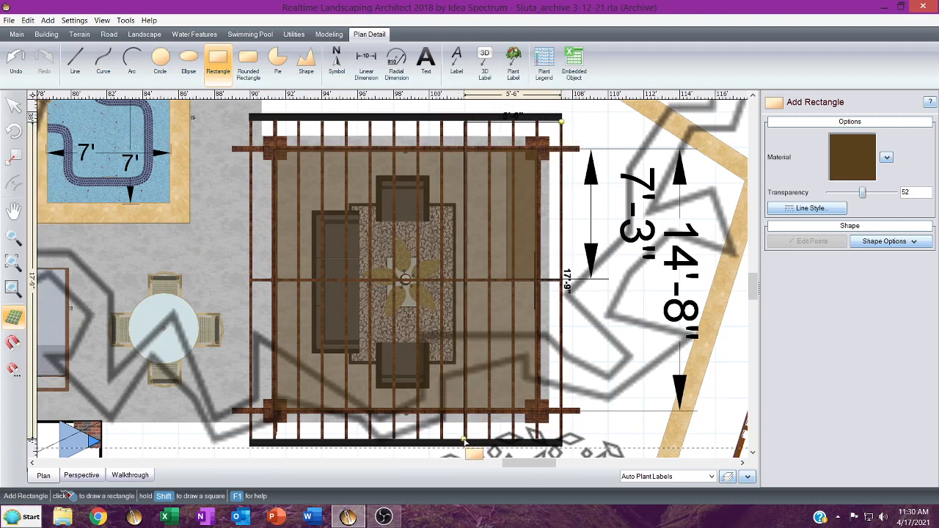
left_click(464, 440)
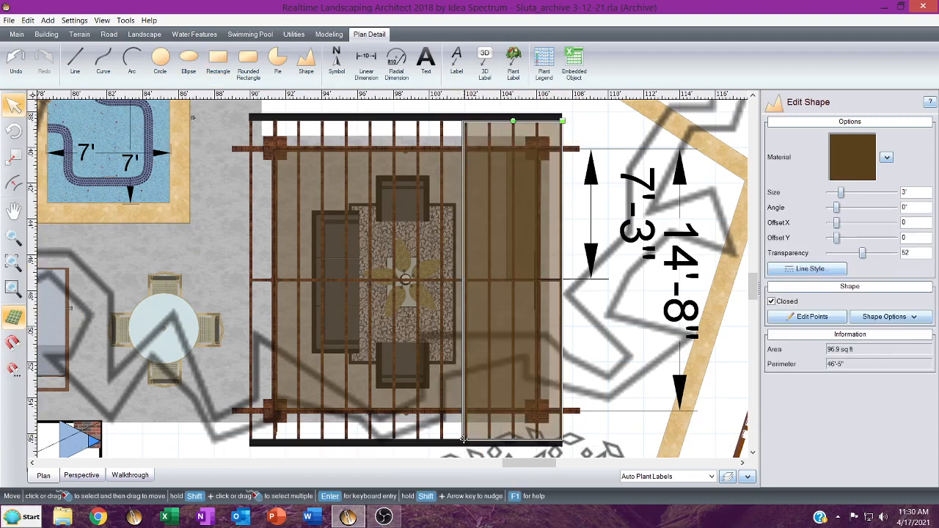
Add a vertical linear dimension about 17'-9" long between the north and south ends of the patio cover's easternmost rafter, placed furthest east.
left_click(363, 63)
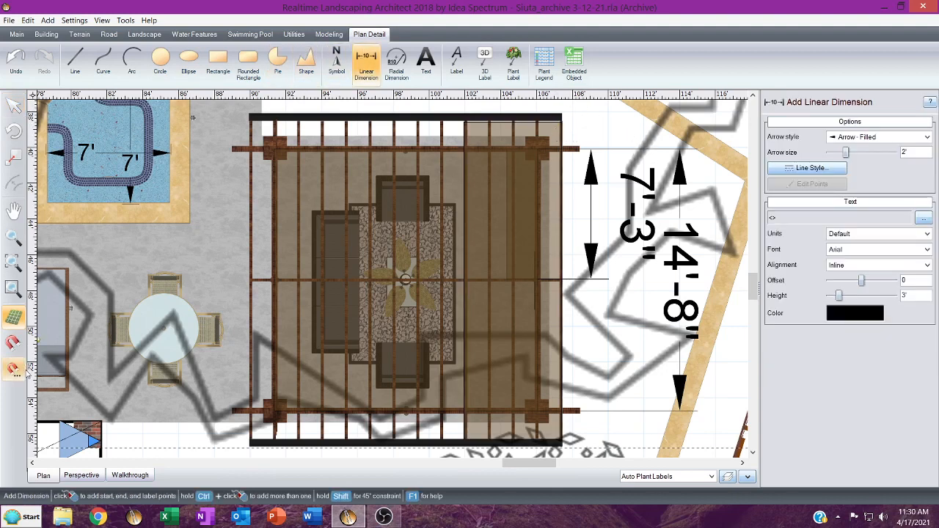
left_click(561, 119)
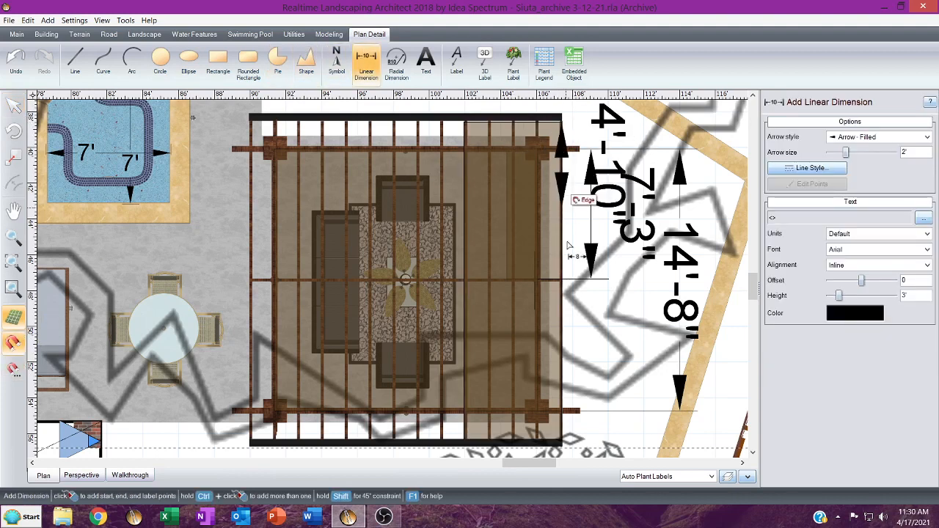
left_click(566, 439)
left_click(718, 428)
middle_click_drag(728, 420, 668, 418)
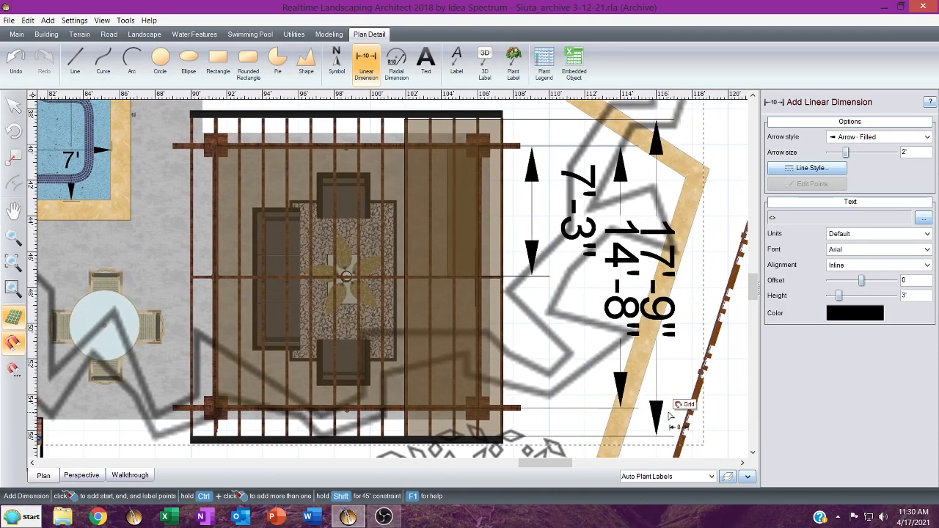
left_click(667, 412)
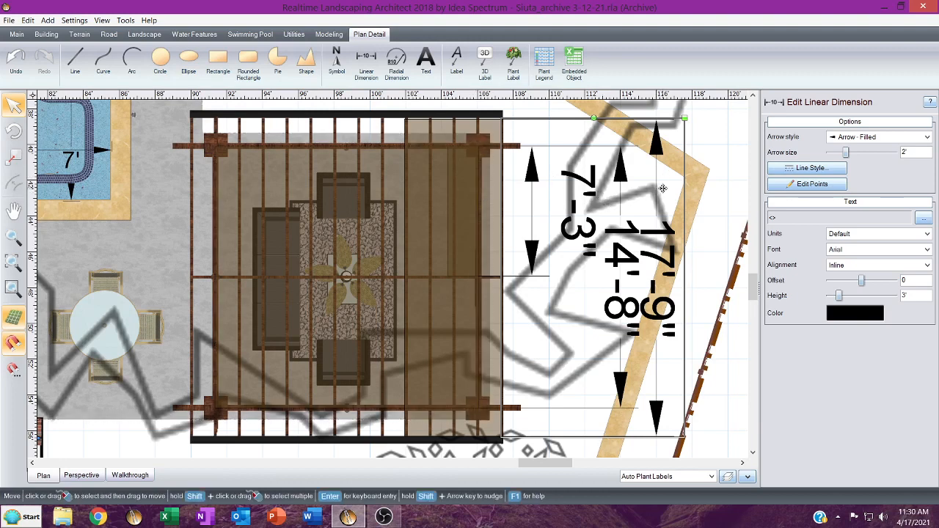
Set the arrow style of the 7'-3" patio cover dimension to Slash.
left_click(533, 212)
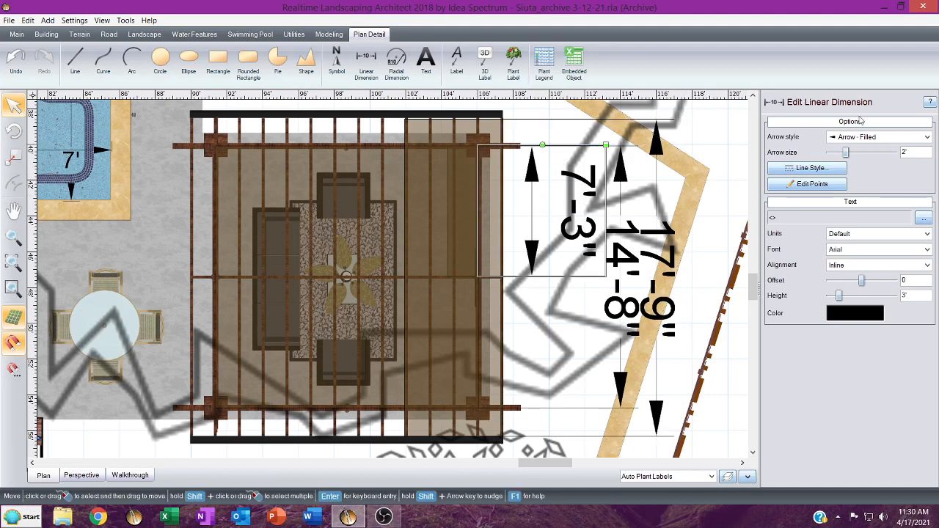
left_click(867, 140)
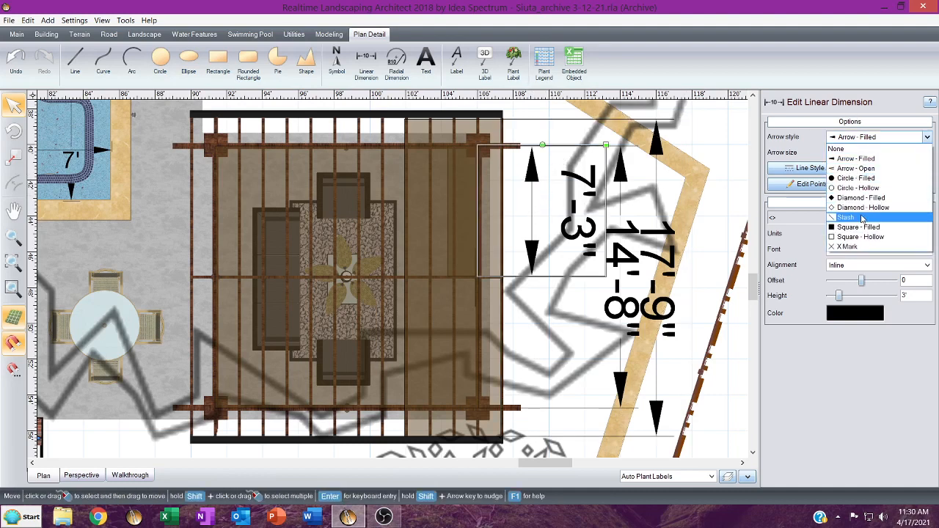
left_click(861, 219)
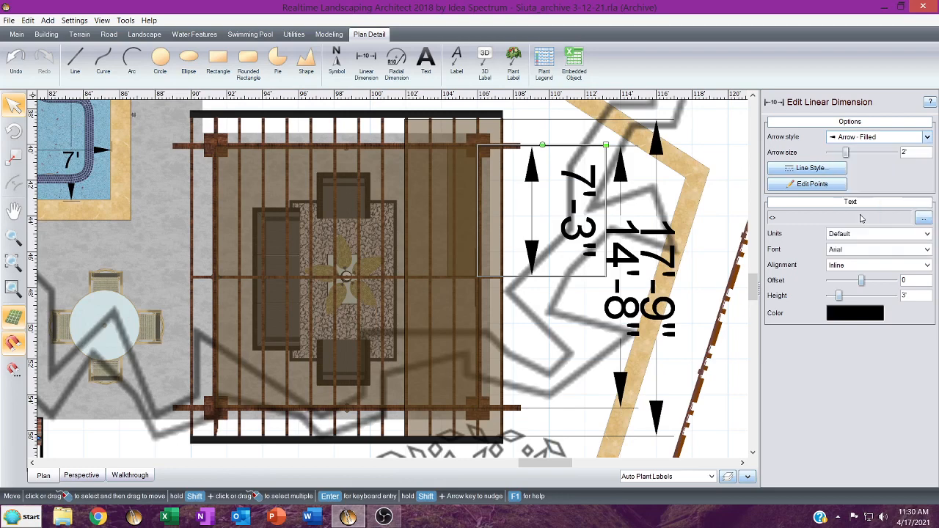
Set the arrow style of the 14'-8" patio cover dimension to X Mark.
left_click(621, 253)
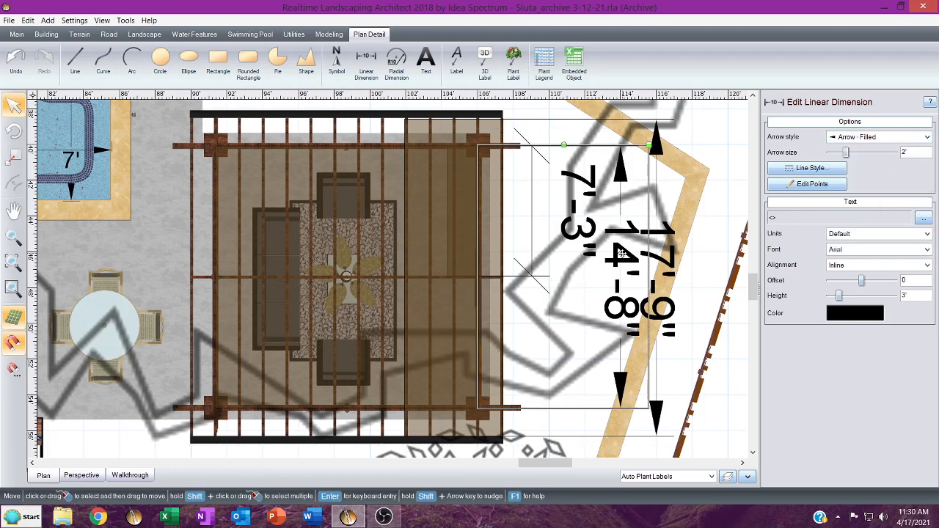
left_click(805, 219)
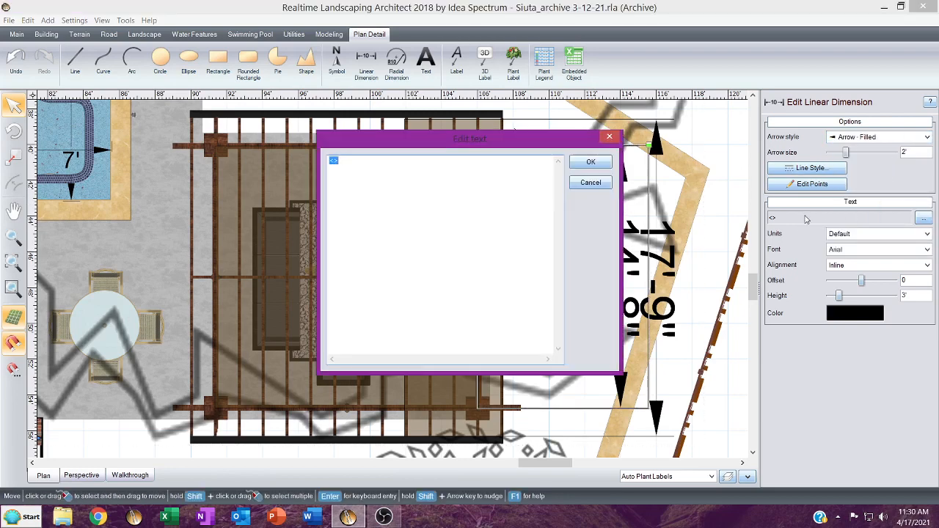
left_click(607, 137)
left_click(891, 140)
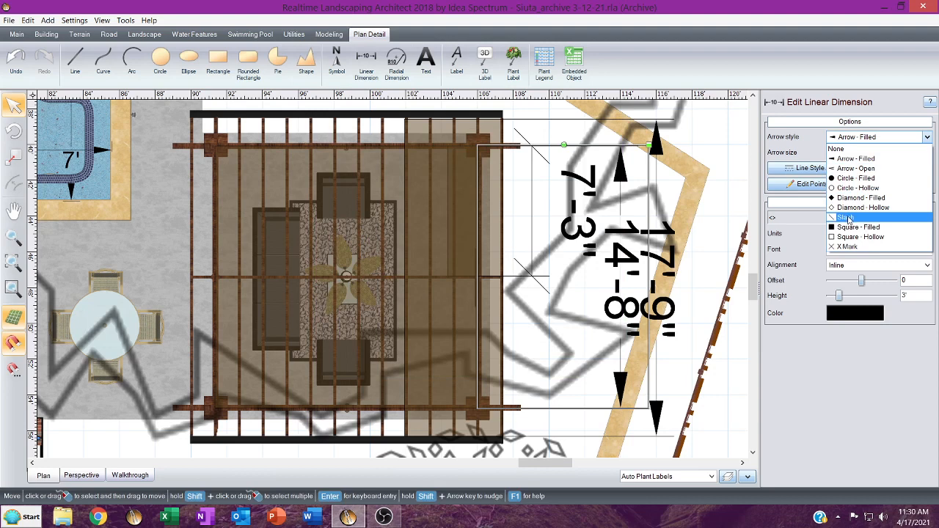
left_click(847, 246)
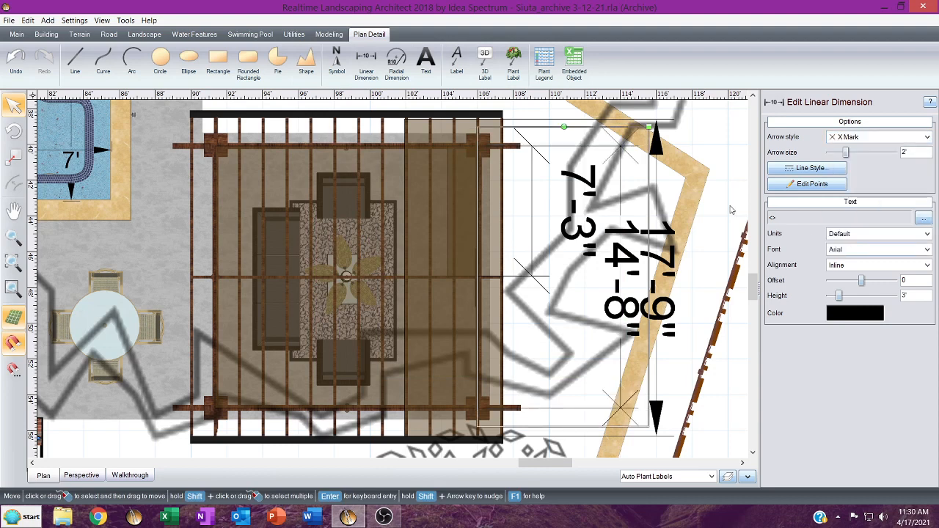
Set the arrow style of the 17'-9" patio cover dimension to X Mark.
left_click(660, 148)
left_click(890, 138)
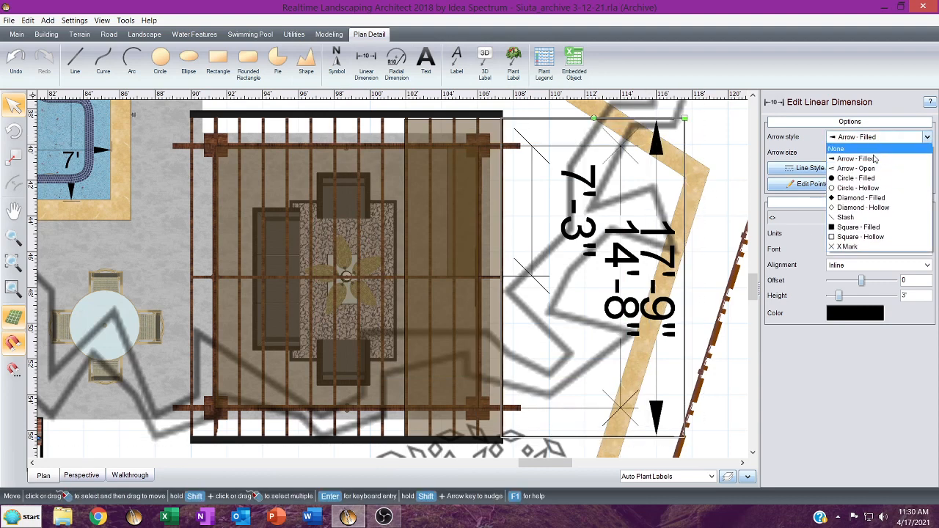
left_click(847, 246)
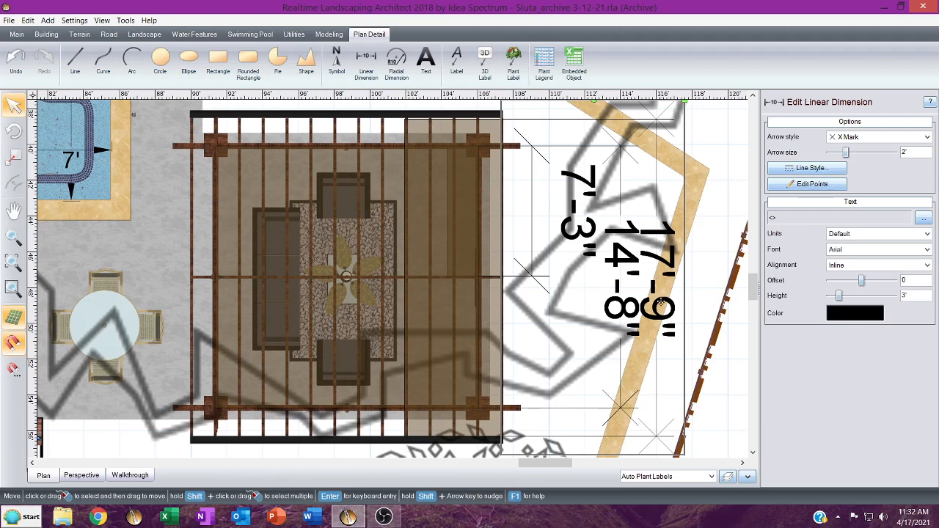
Delete the three vertical linear dimensions east of the patio cover and the two 7' dimensions in the spa.
scroll(661, 135, "down", 3)
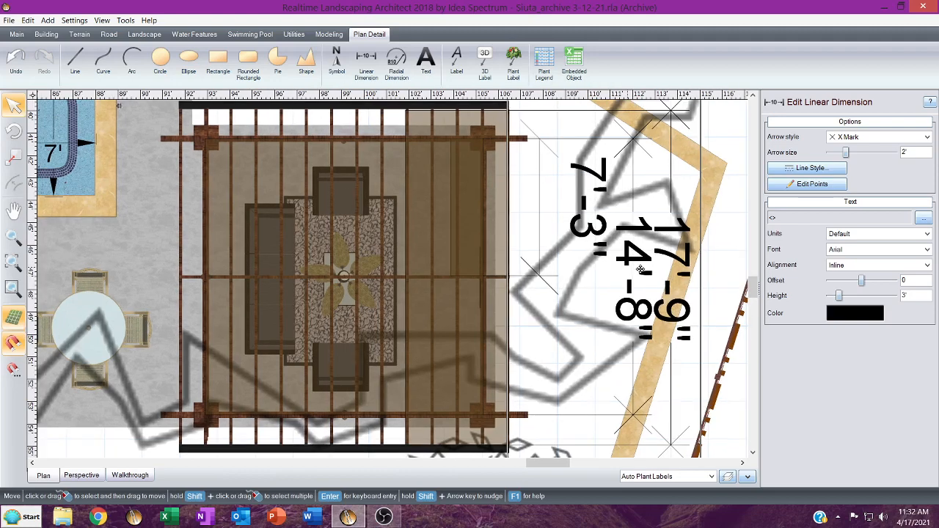
scroll(644, 270, "down", 1)
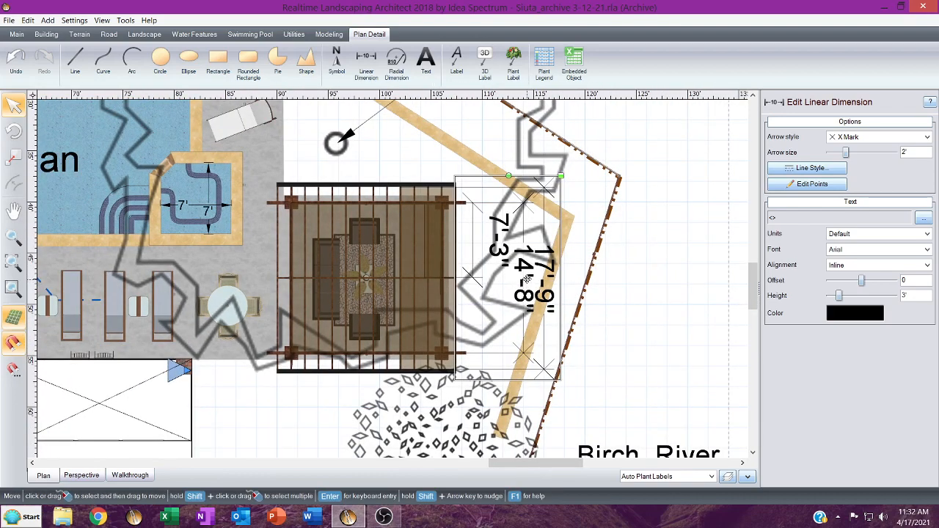
key("Delete")
scroll(496, 276, "down", 3)
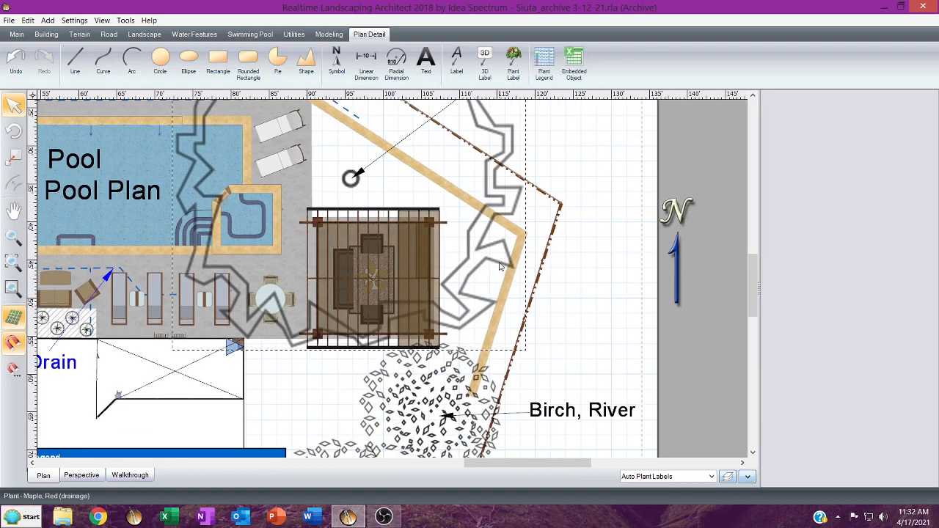
scroll(461, 194, "up", 1)
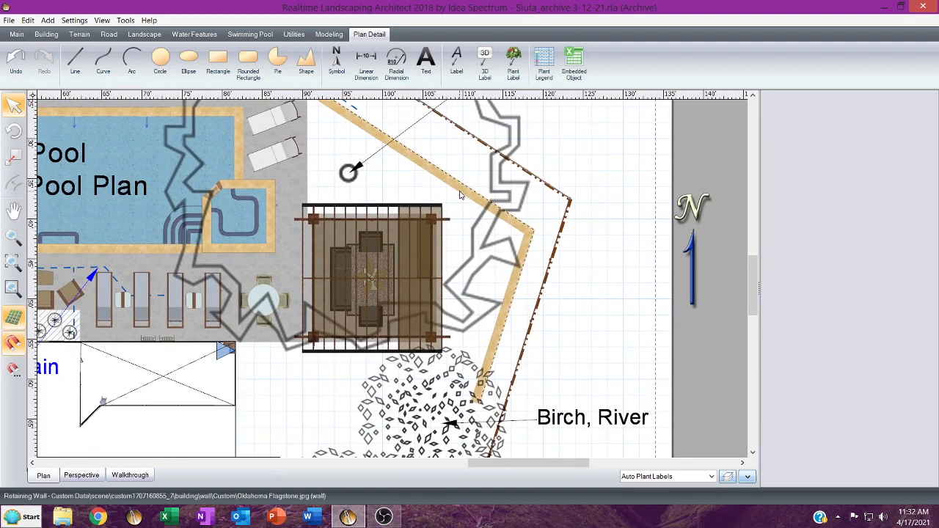
scroll(462, 194, "down", 1)
Add a linear dimension about 18'-8" long along the retaining wall's west segment, from its northwest corner to its south end.
left_click(366, 65)
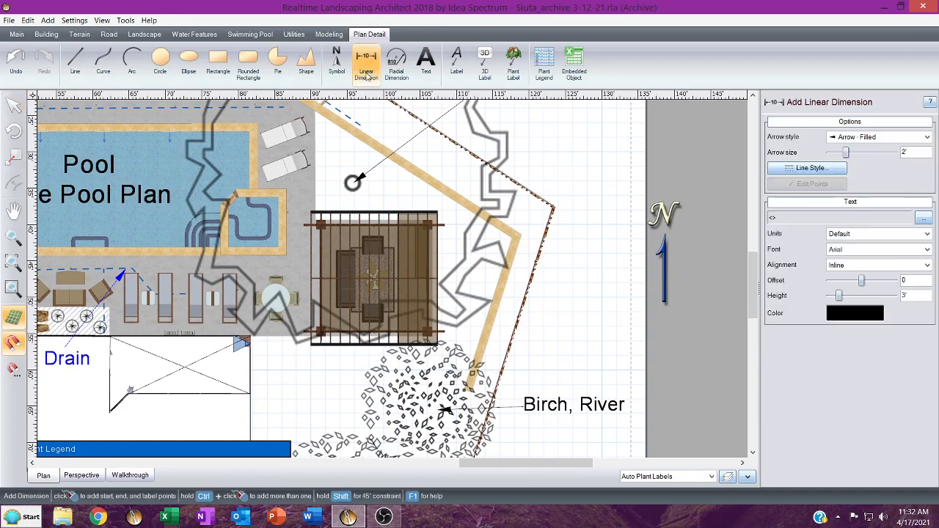
middle_click_drag(360, 148, 633, 250)
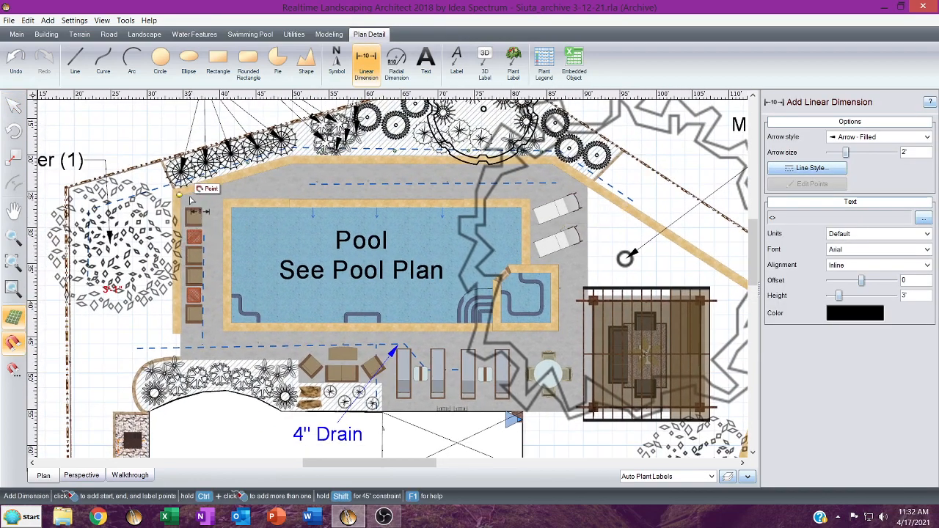
left_click(190, 195)
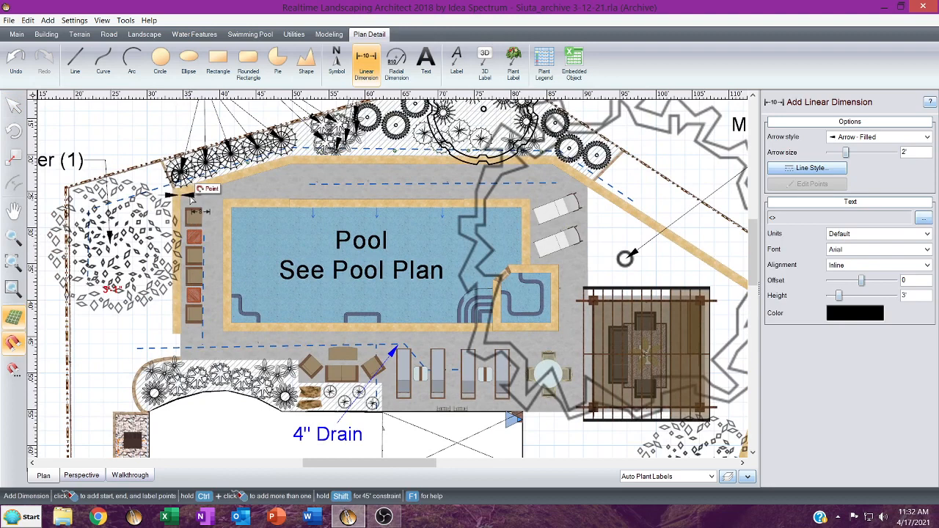
left_click(187, 338)
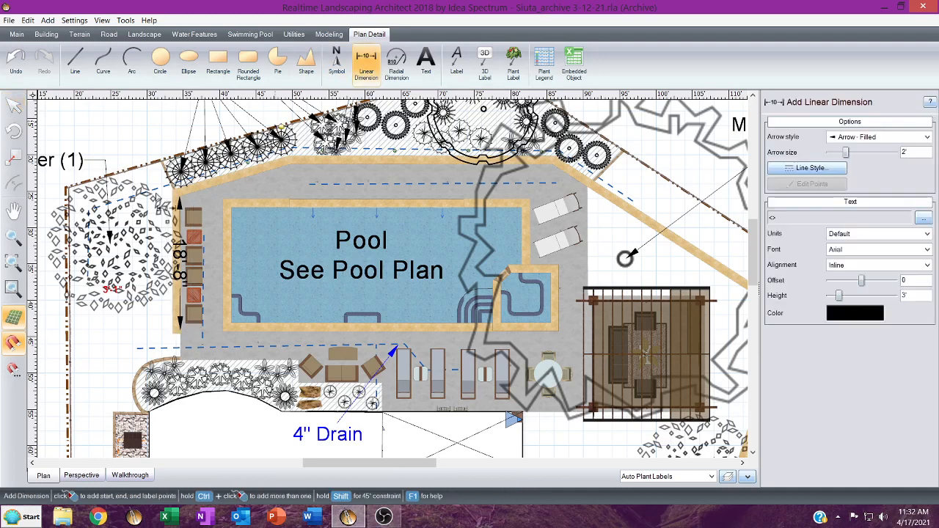
Add linear dimensions about 15'-10" long along the retaining wall's angled northwest segment and 36'-1" long along its north segment.
left_click(176, 191)
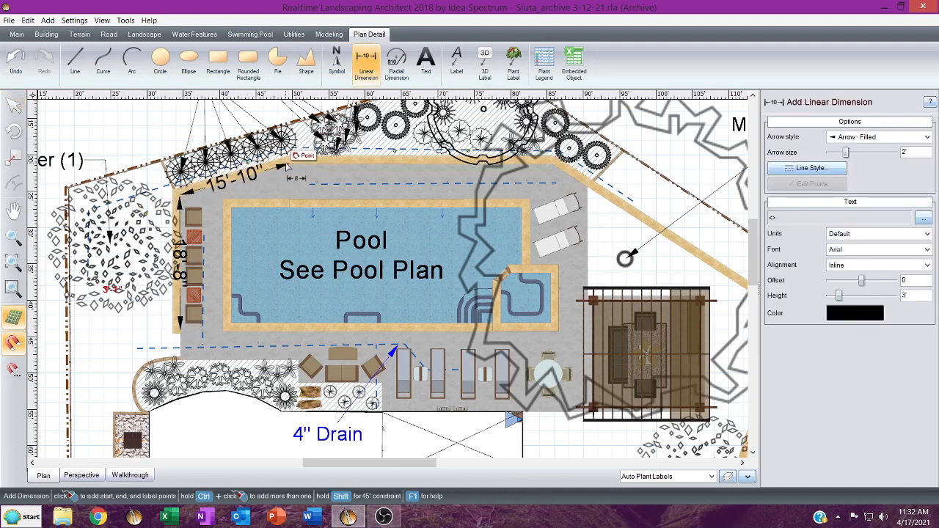
left_click(287, 169)
left_click(366, 63)
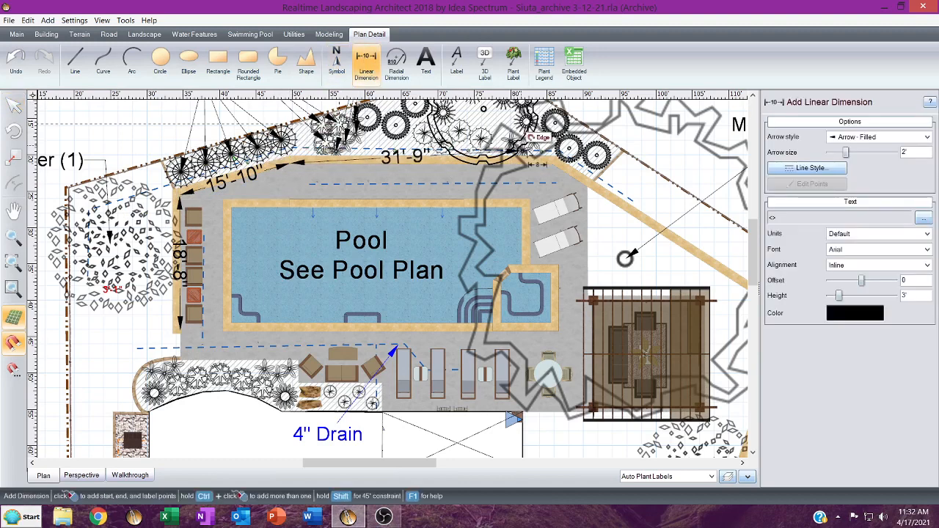
left_click(548, 170)
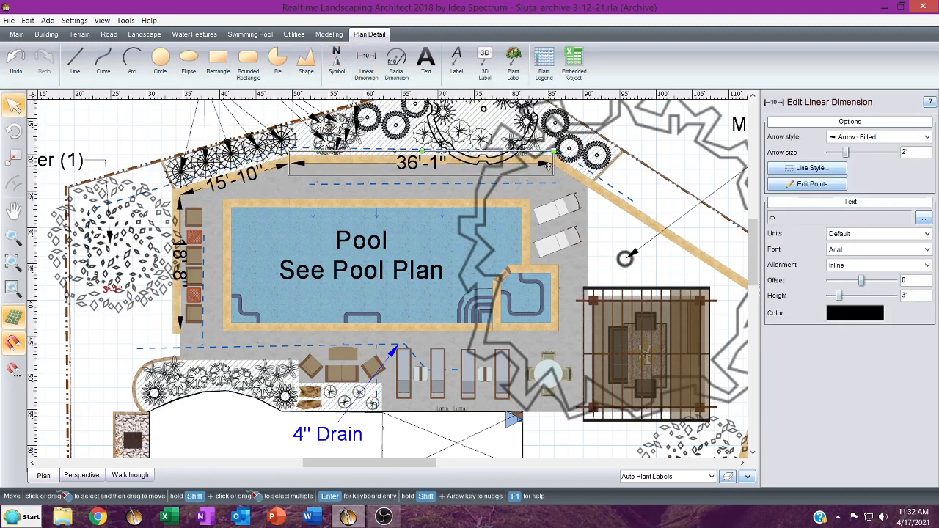
Add a linear dimension about 38'-9" long along the retaining wall's diagonal northeast segment, ending at its east corner.
left_click(366, 64)
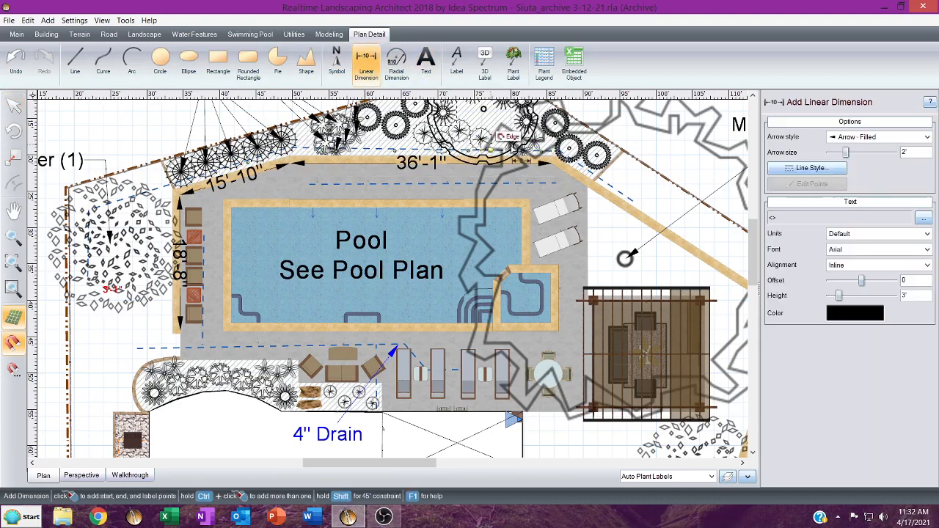
left_click(557, 167)
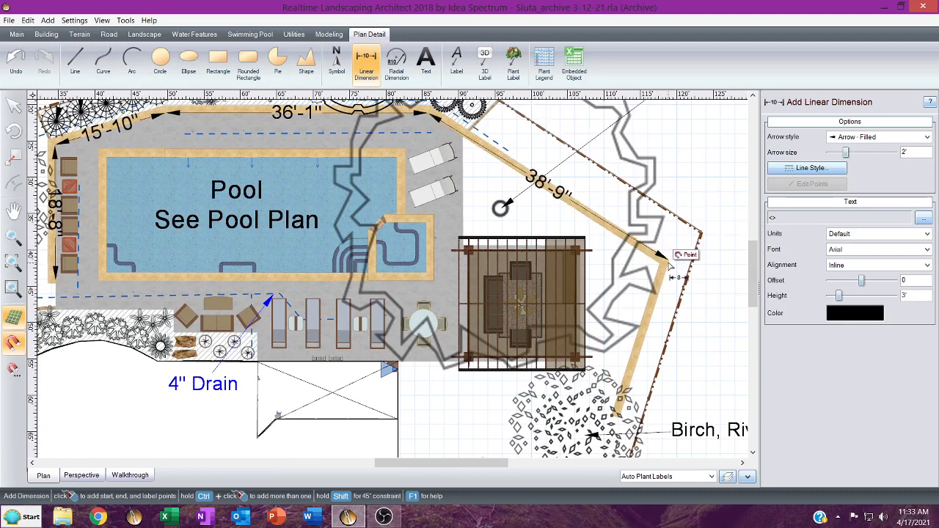
left_click(668, 266)
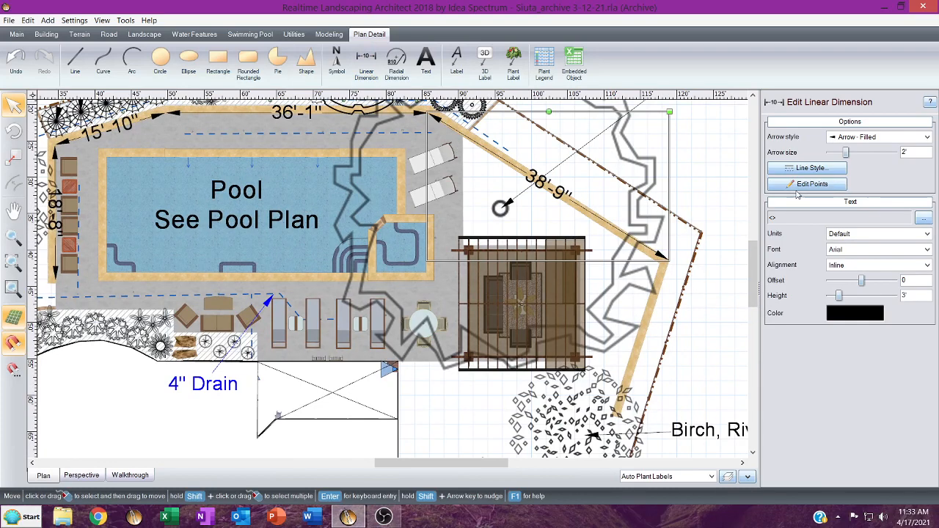
Add a linear dimension about 22'-8" long along the retaining wall's east segment, from its east corner to its south end.
left_click(366, 62)
left_click(666, 261)
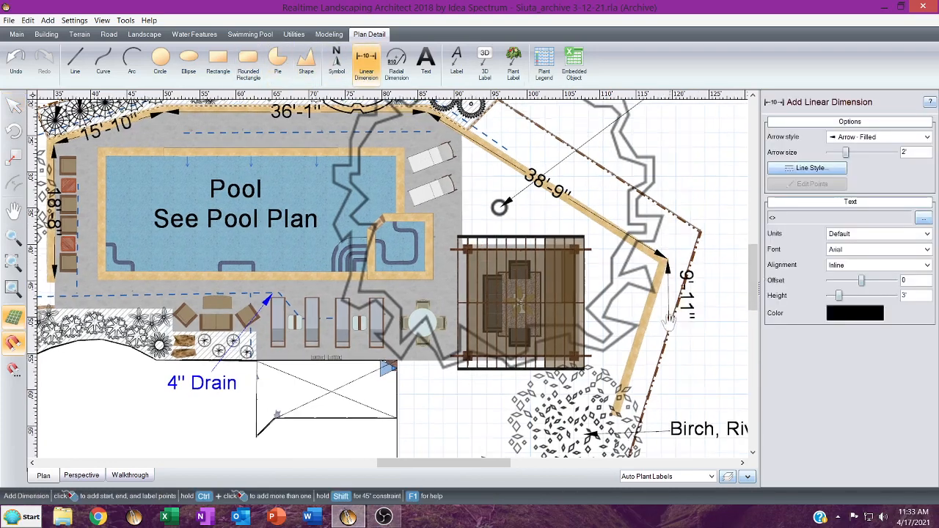
left_click(597, 330)
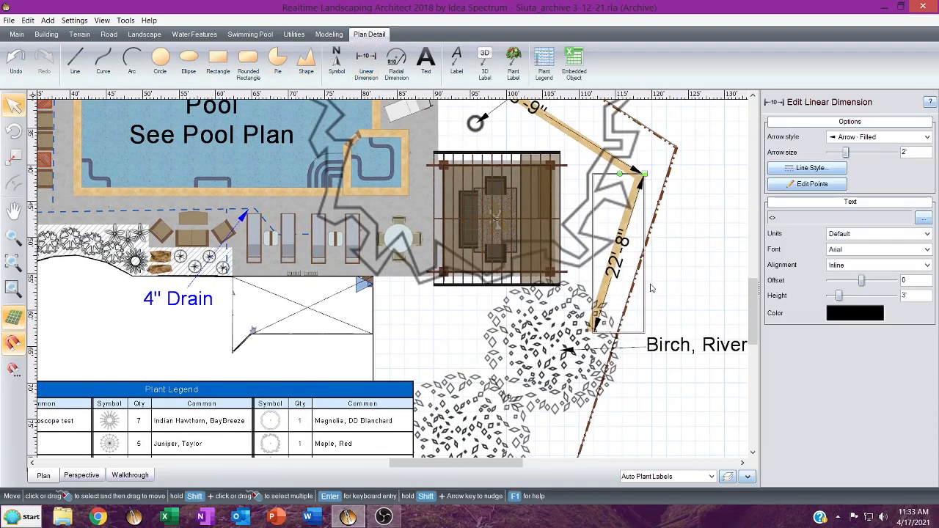
Select the retaining wall's linear dimensions together and set their arrow style to Slash.
middle_click_drag(551, 238, 734, 365)
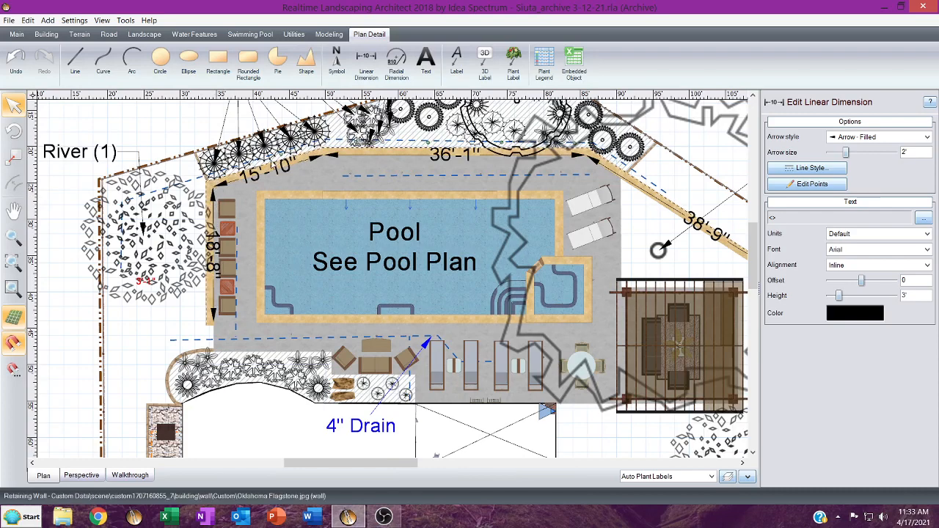
middle_click_drag(552, 179, 283, 116)
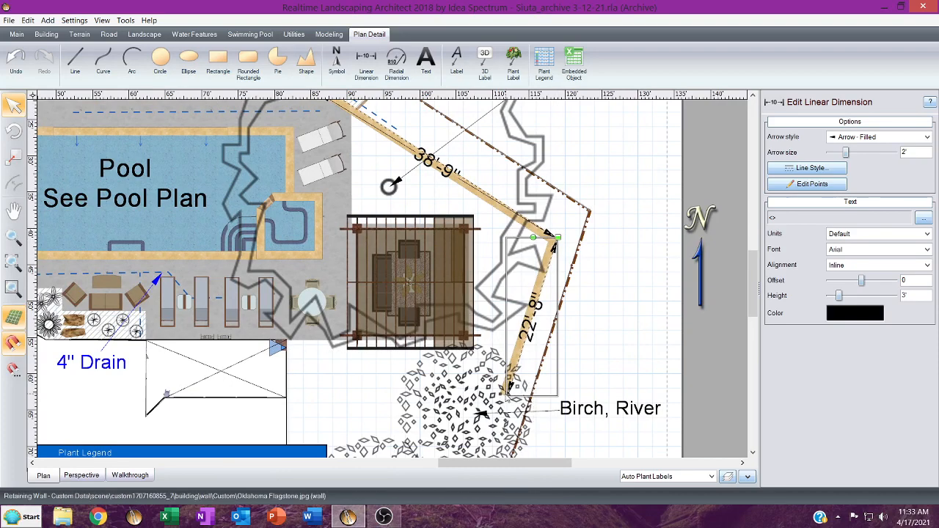
middle_click_drag(163, 277, 462, 280)
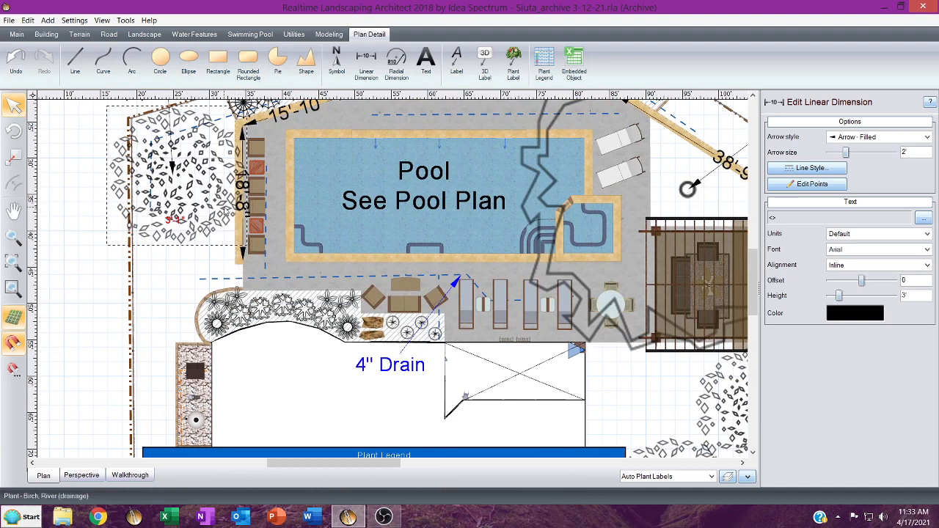
left_click(243, 200)
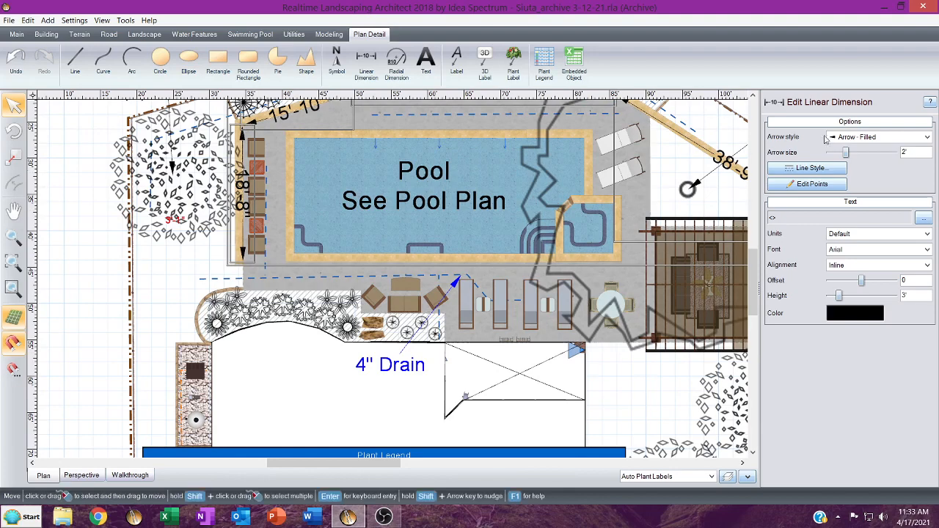
left_click(837, 143)
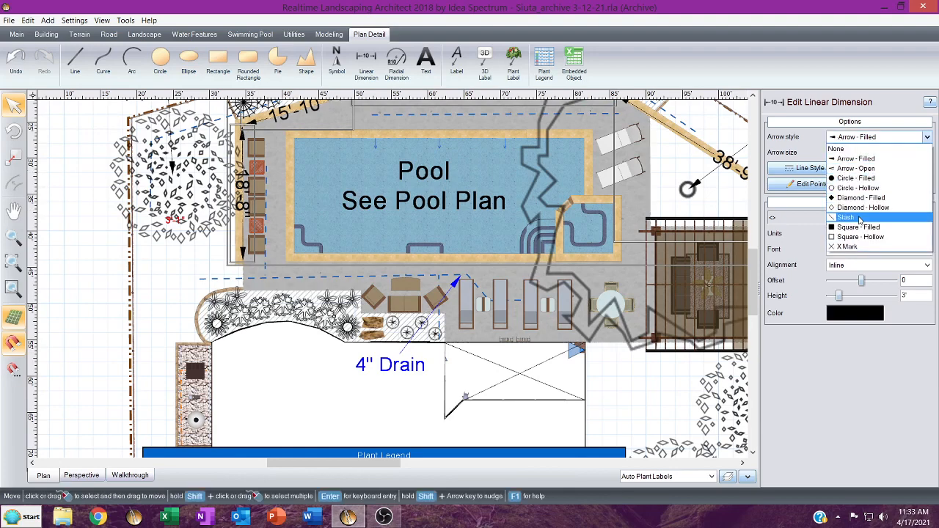
left_click(859, 218)
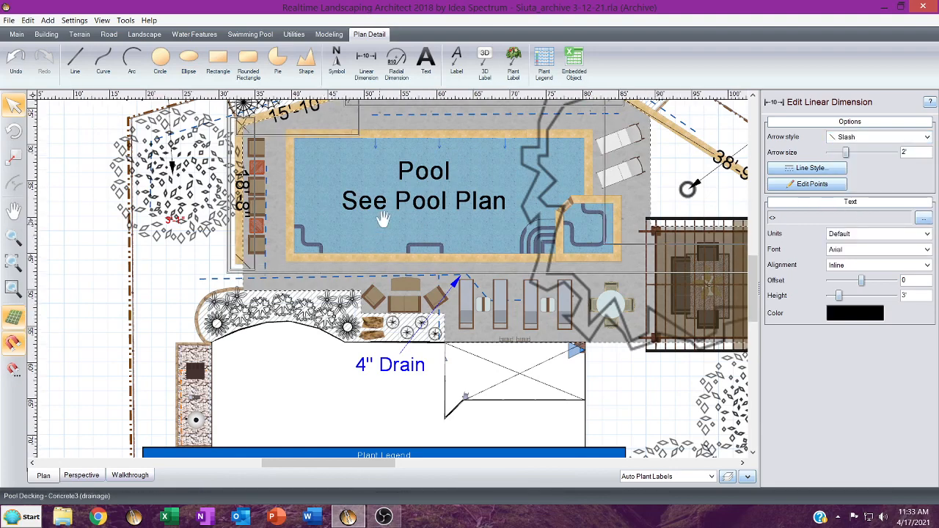
Draw a diagonal line about 1'-10" long in the open area west of the retaining wall's south end.
middle_click_drag(368, 238, 320, 176)
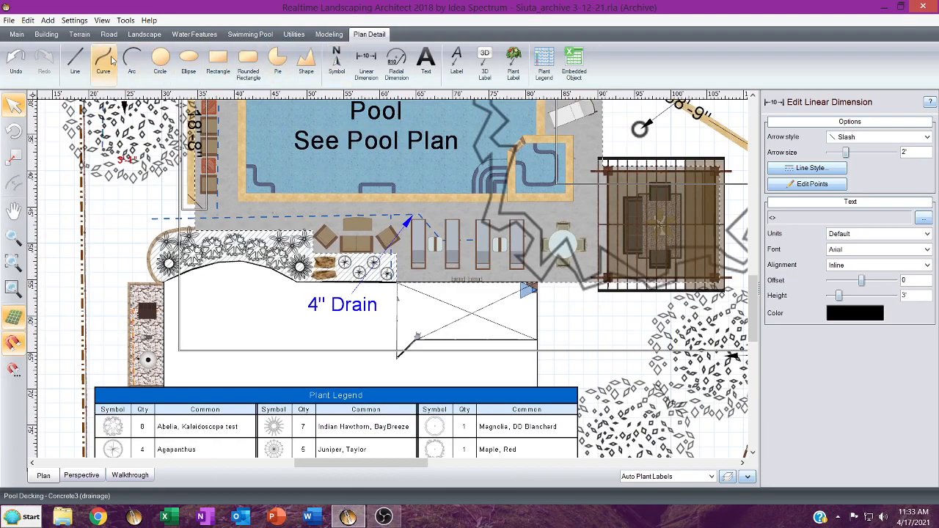
left_click(79, 64)
scroll(173, 165, "up", 3)
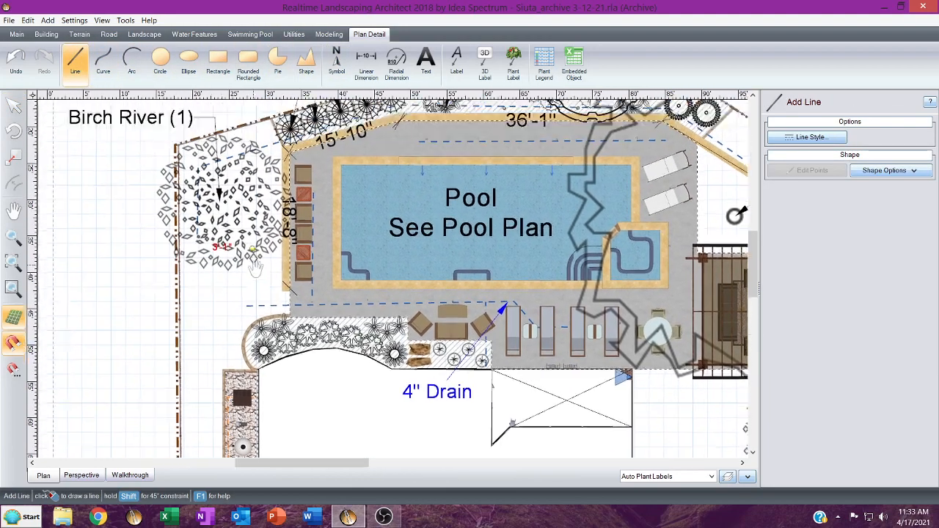
scroll(266, 270, "up", 4)
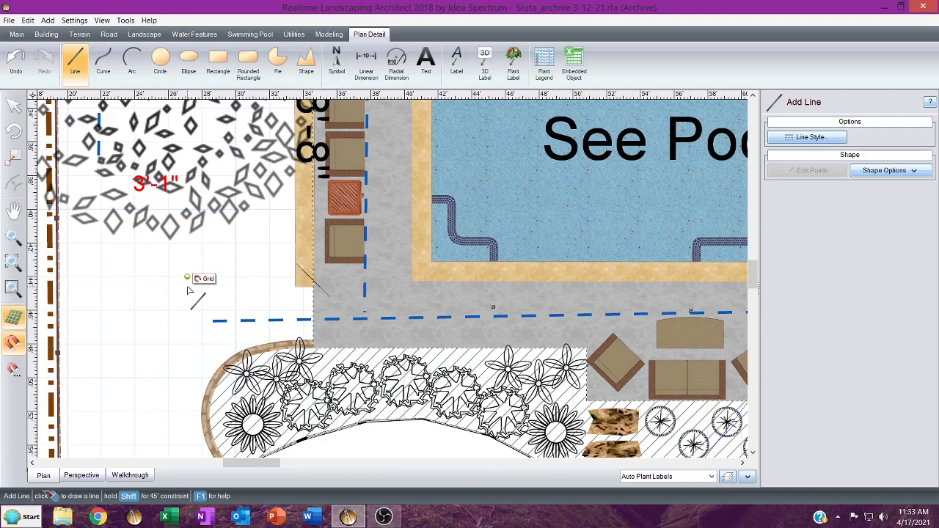
left_click(187, 278)
scroll(167, 304, "down", 1)
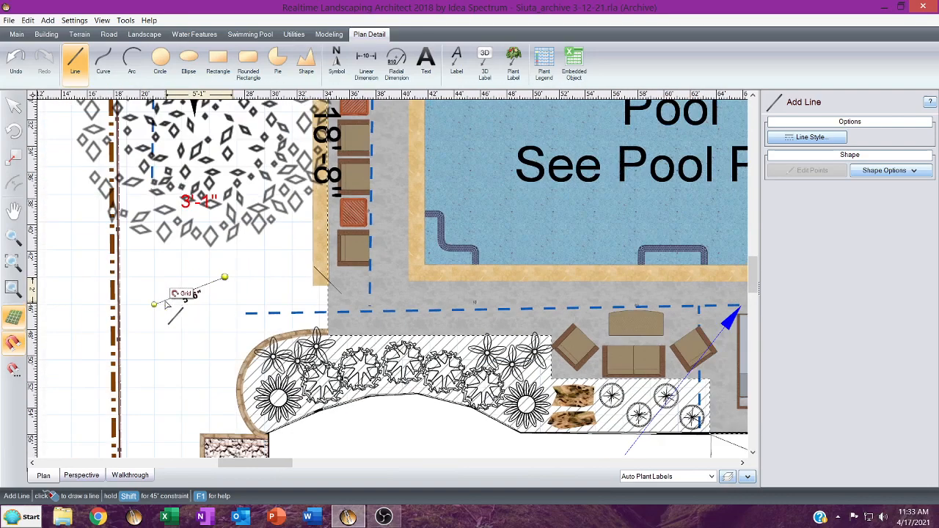
scroll(167, 305, "down", 1)
scroll(167, 307, "up", 4)
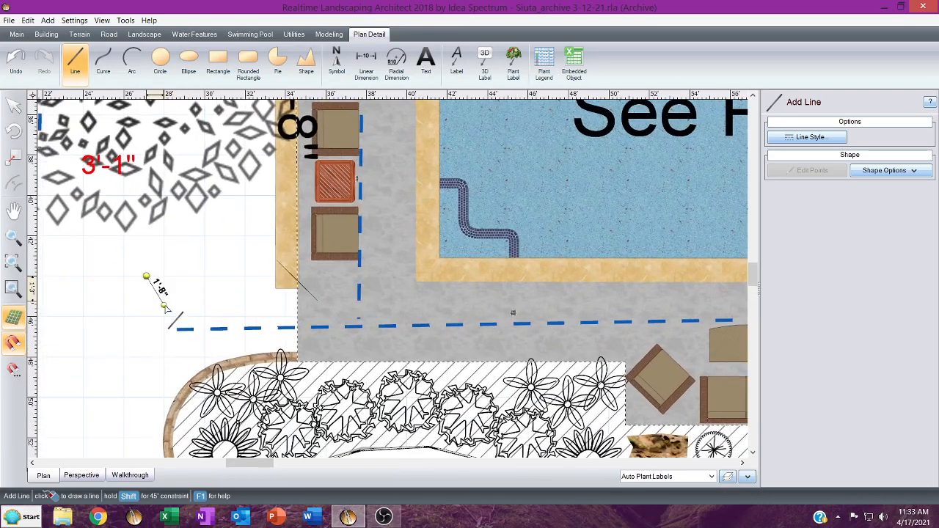
left_click(134, 306)
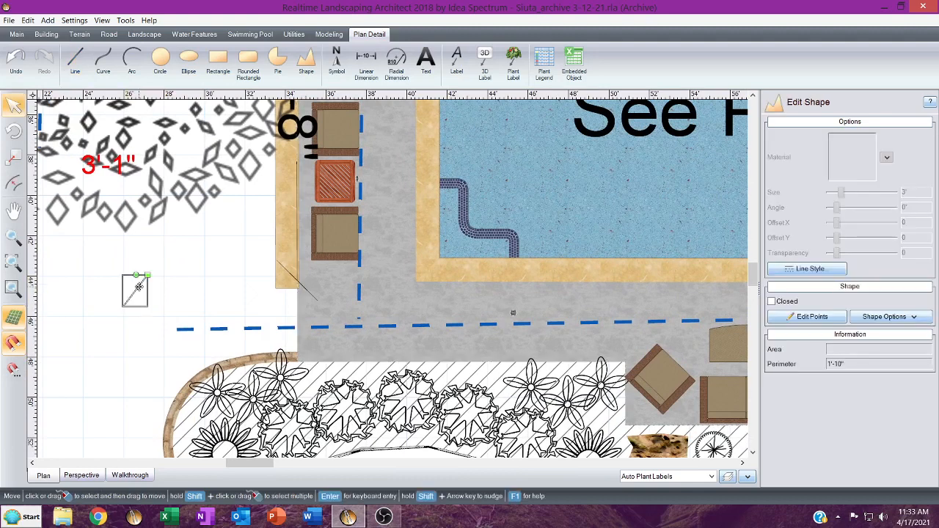
Move the short line across the slash at the west wall segment's south end and lengthen it to about 2'-5".
left_click_drag(137, 286, 301, 287)
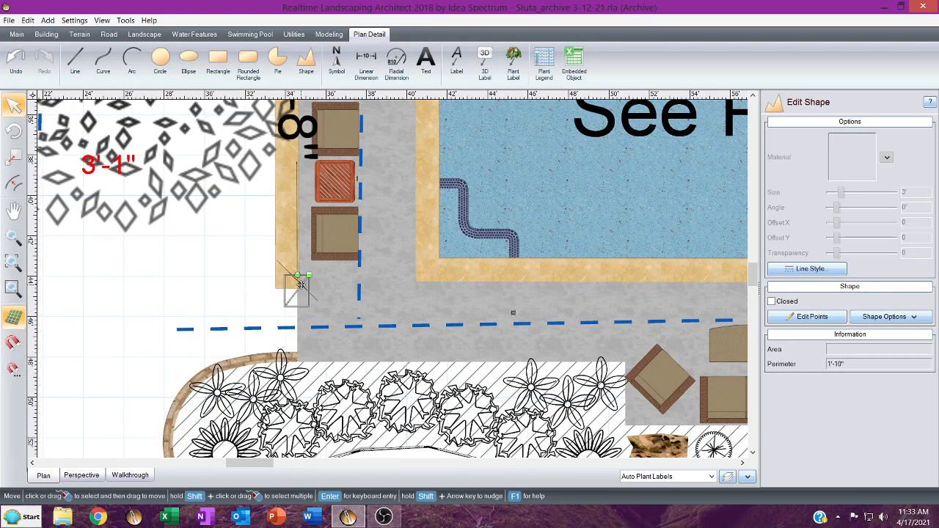
left_click_drag(308, 276, 313, 262)
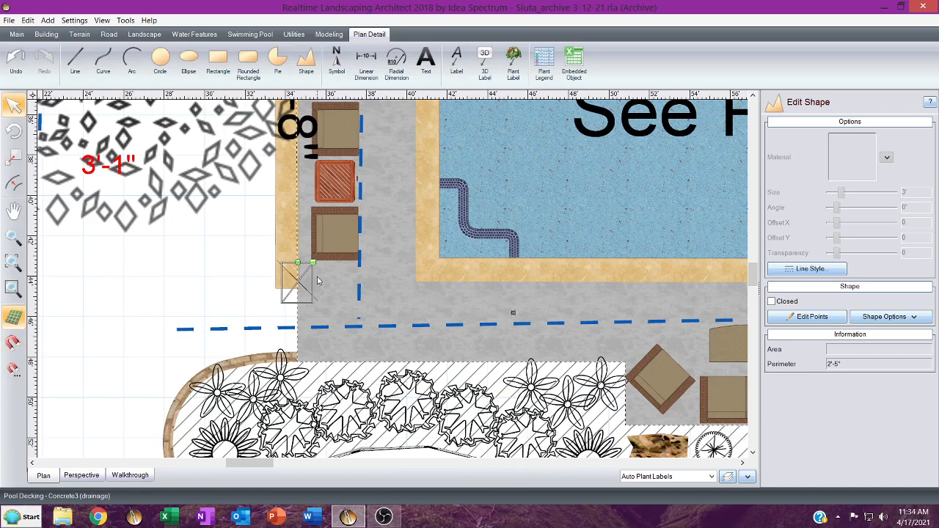
Duplicate the 2'-5" line and move the copy east across the pool decking.
left_click_drag(297, 277, 366, 267)
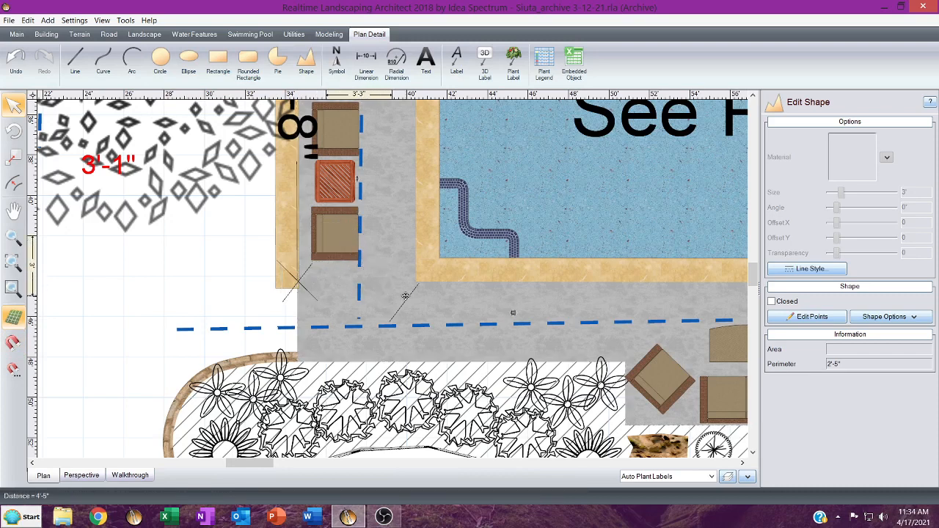
left_click_drag(405, 296, 405, 295)
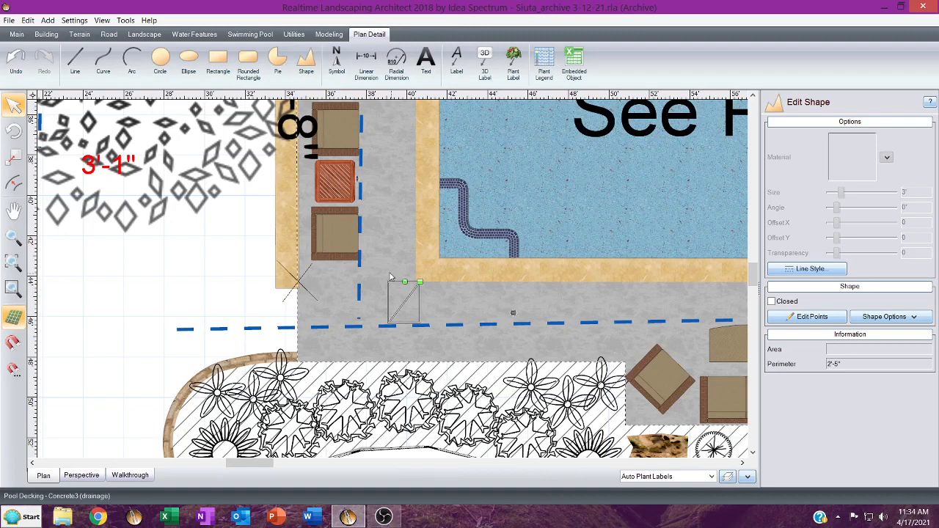
left_click_drag(407, 295, 478, 285)
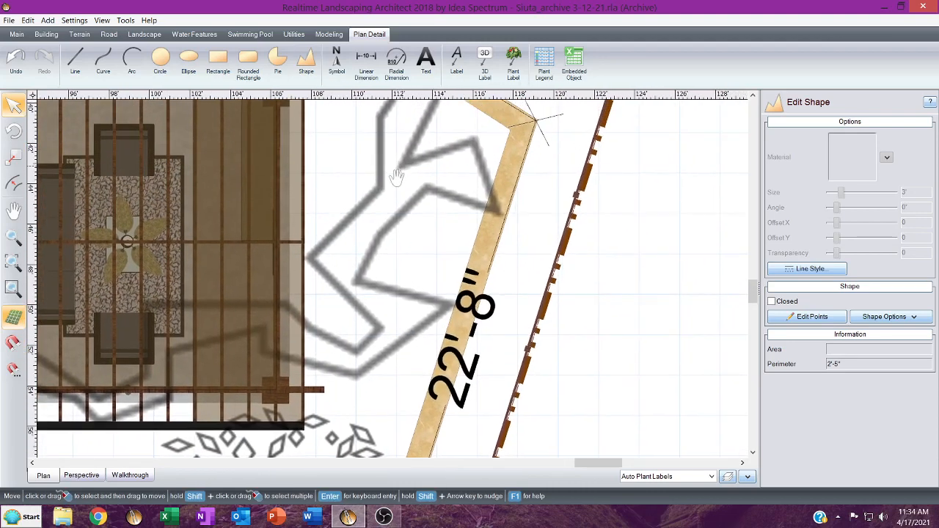
Move the line from the west wall segment's south end into the open area beside it and form an X with a second line.
middle_click_drag(394, 176, 367, 214)
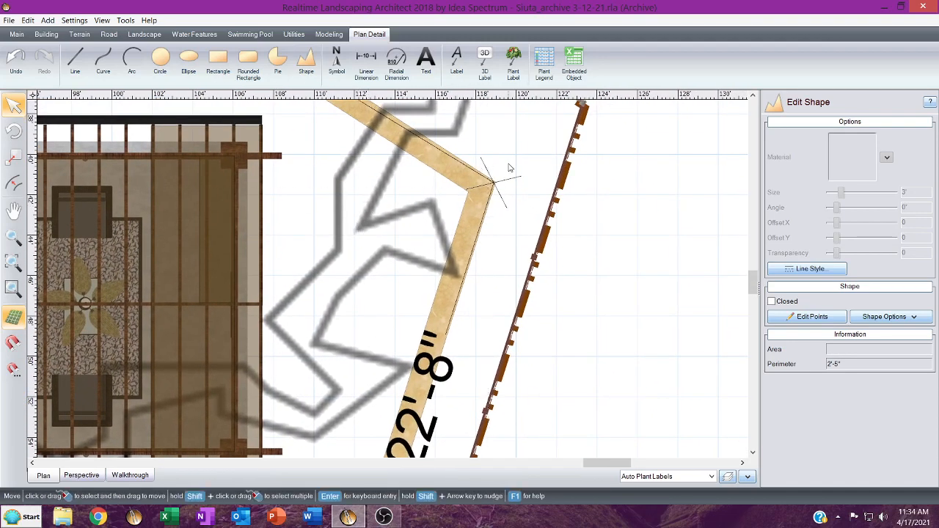
middle_click_drag(510, 168, 352, 269)
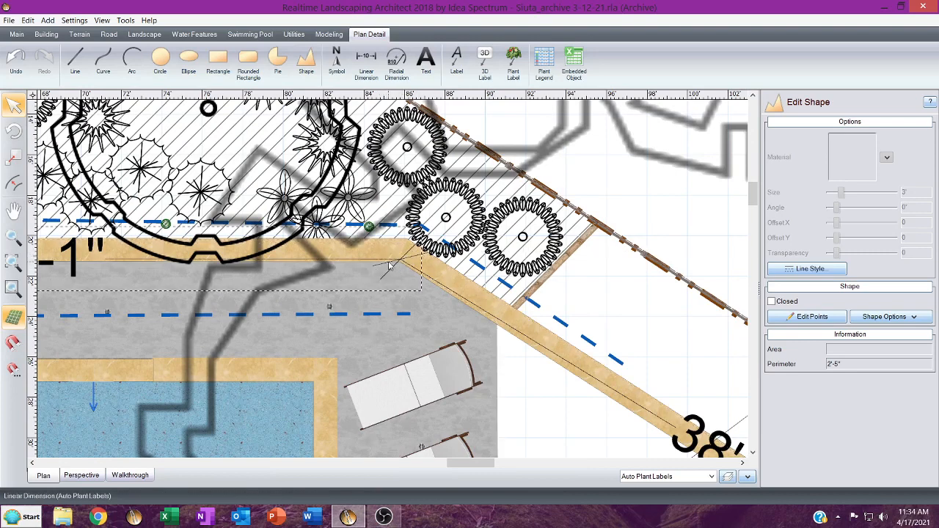
mouse_move(347, 280)
middle_mouse_down()
mouse_move(335, 272)
mouse_move(685, 235)
mouse_move(745, 243)
mouse_move(4, 226)
middle_mouse_up()
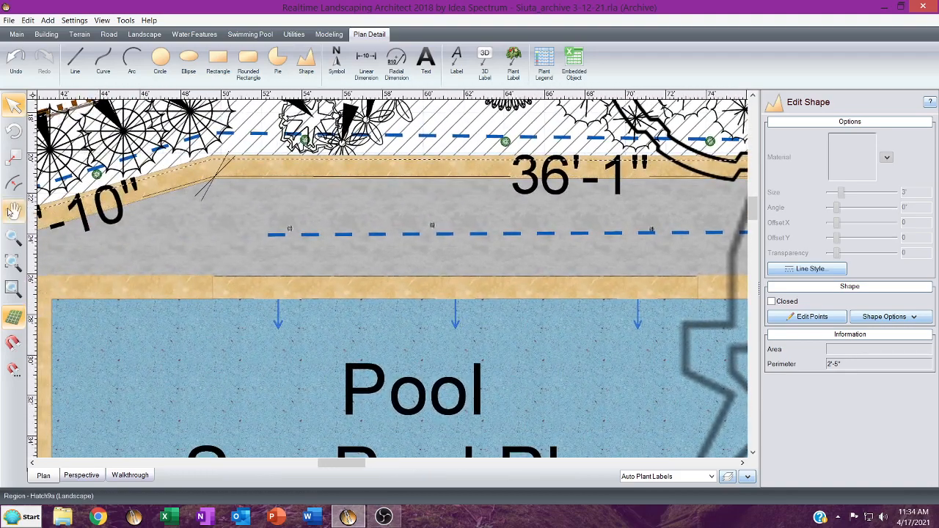
middle_click_drag(215, 182, 419, 147)
scroll(446, 453, "down", 1)
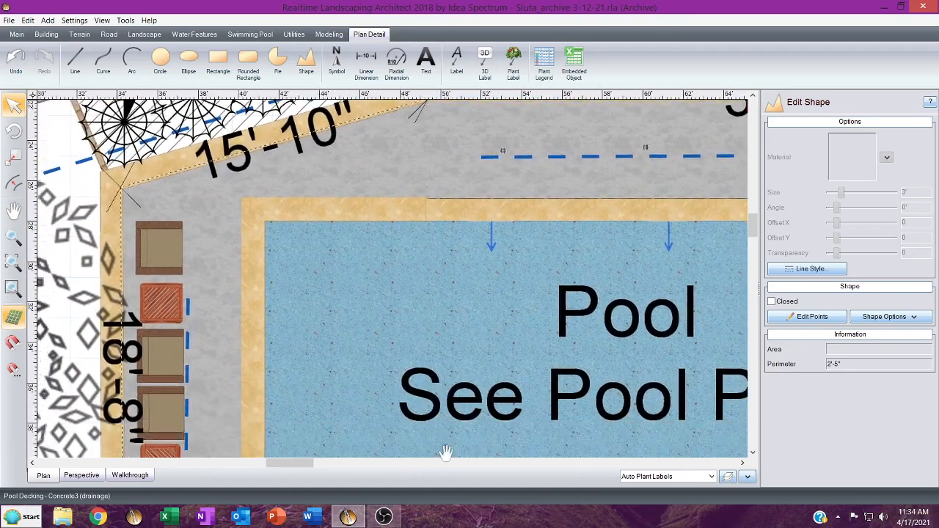
middle_click_drag(445, 453, 325, 257)
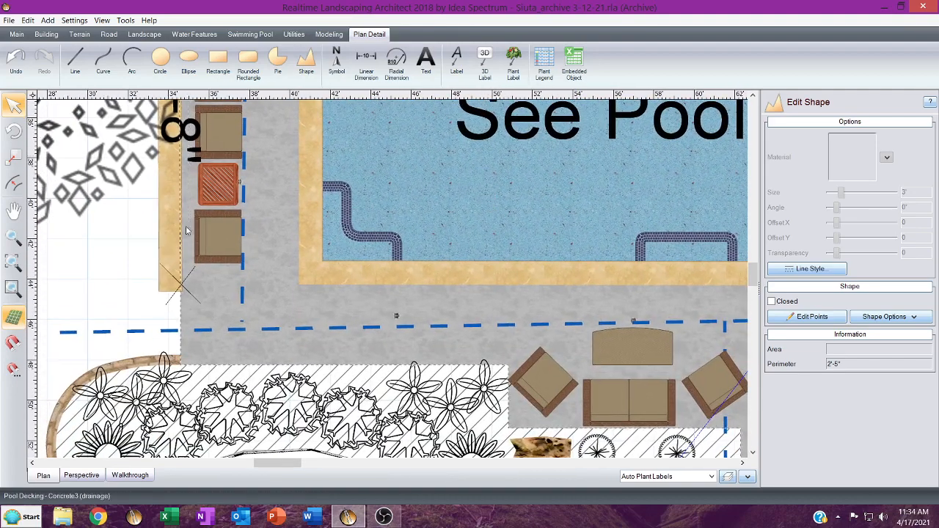
left_click(171, 299)
left_click_drag(171, 300, 108, 292)
left_click_drag(65, 254, 157, 323)
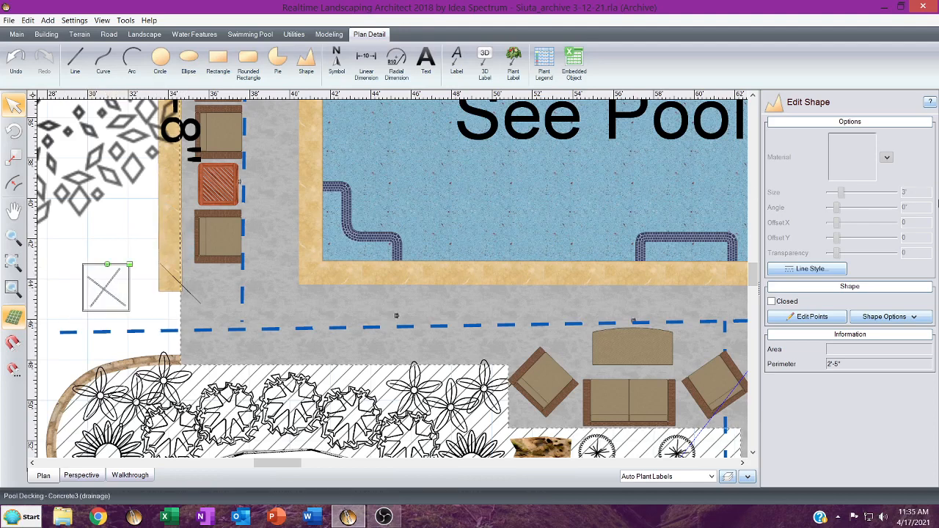
Set the X mark's line width to 2" and place it over the south end of the west wall segment.
left_click(808, 268)
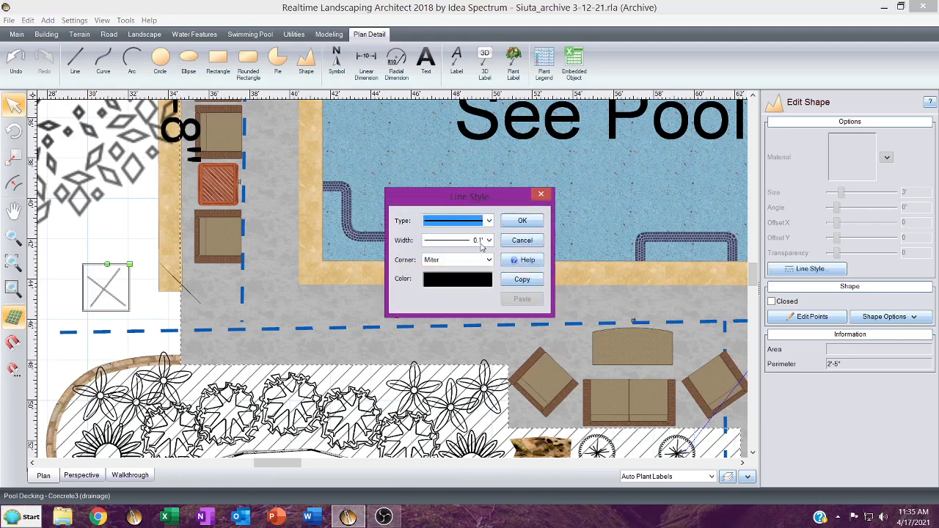
left_click(489, 241)
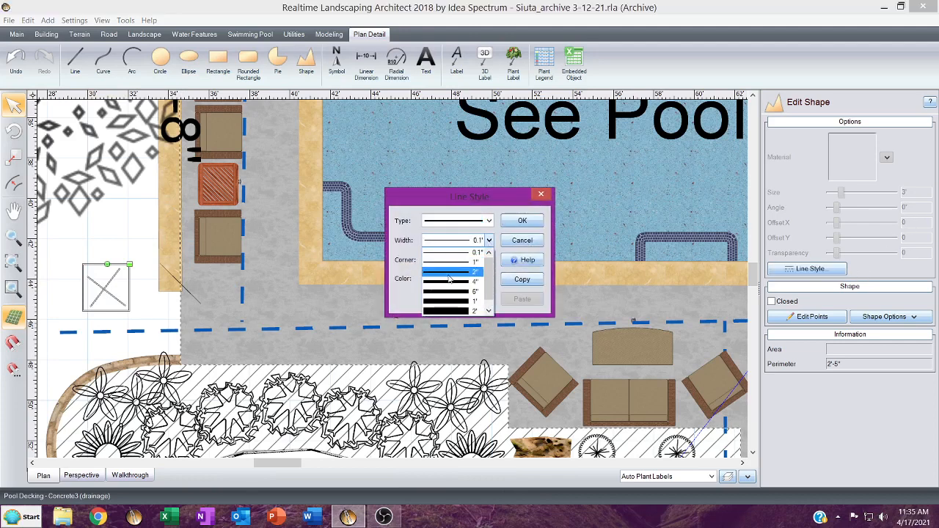
left_click(448, 275)
left_click(521, 220)
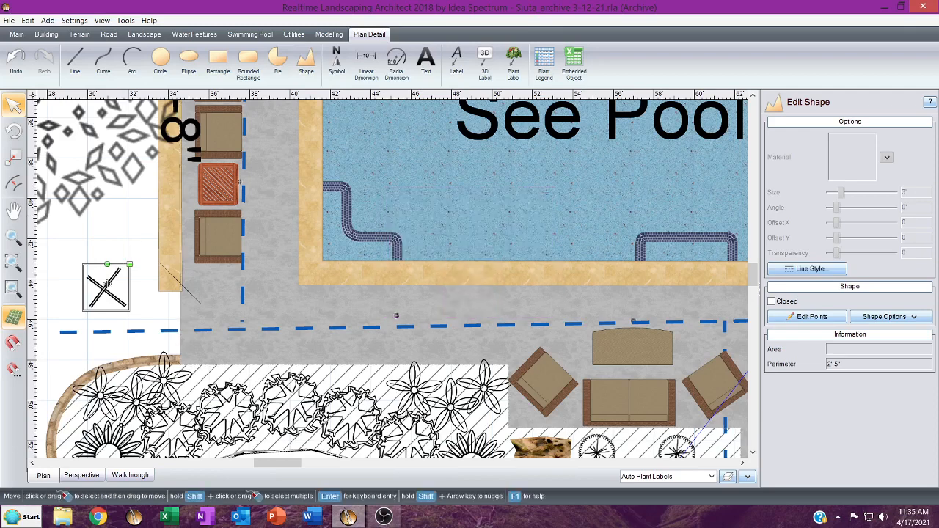
left_click_drag(130, 297, 201, 285)
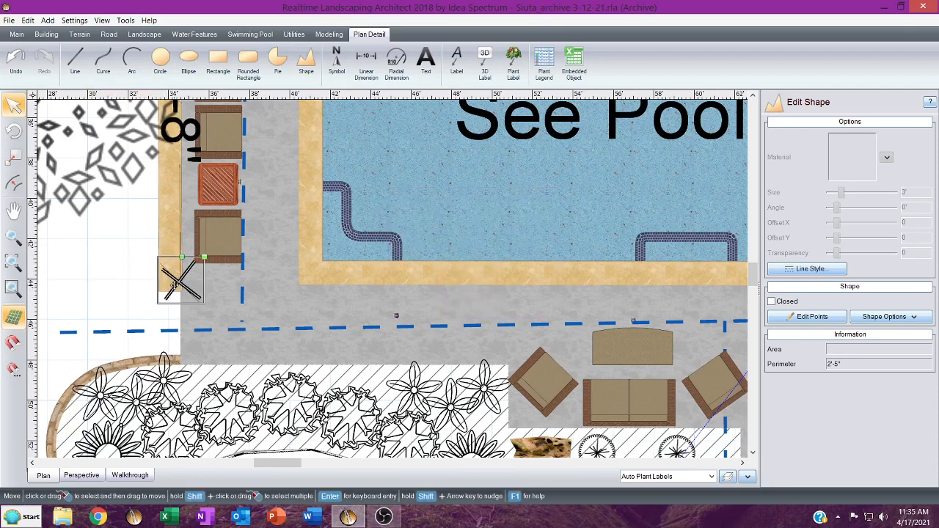
Paste a copy of the X mark and place it at the south end of the retaining wall's east segment.
middle_click_drag(240, 314, 148, 252)
key("ctrl+v")
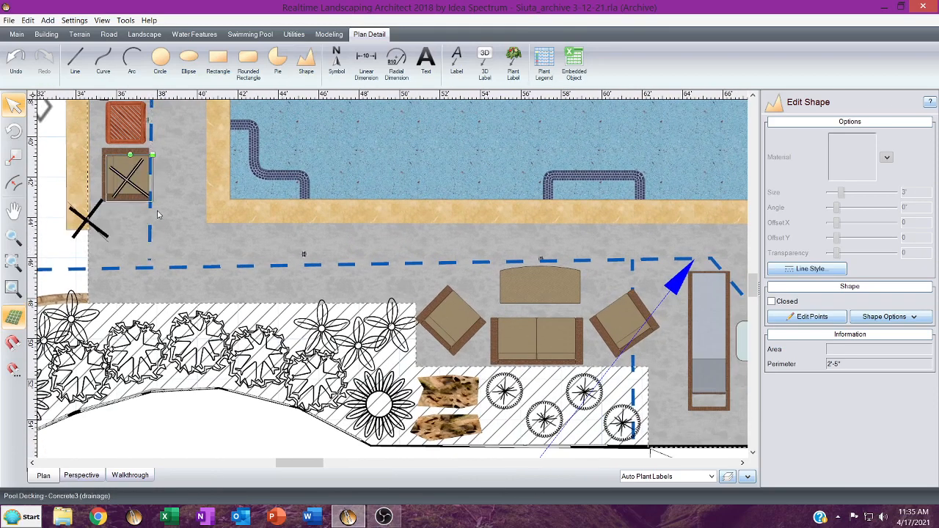
left_click_drag(129, 179, 523, 395)
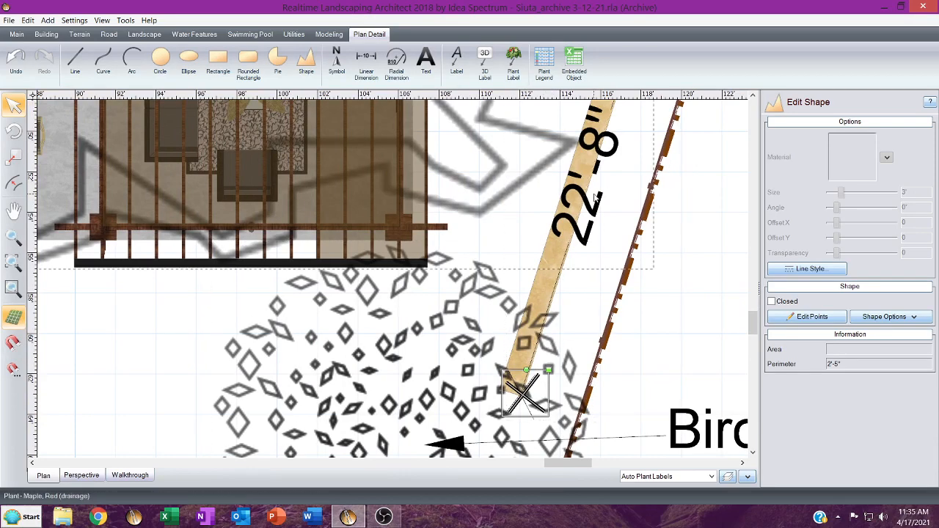
middle_click_drag(596, 196, 561, 281)
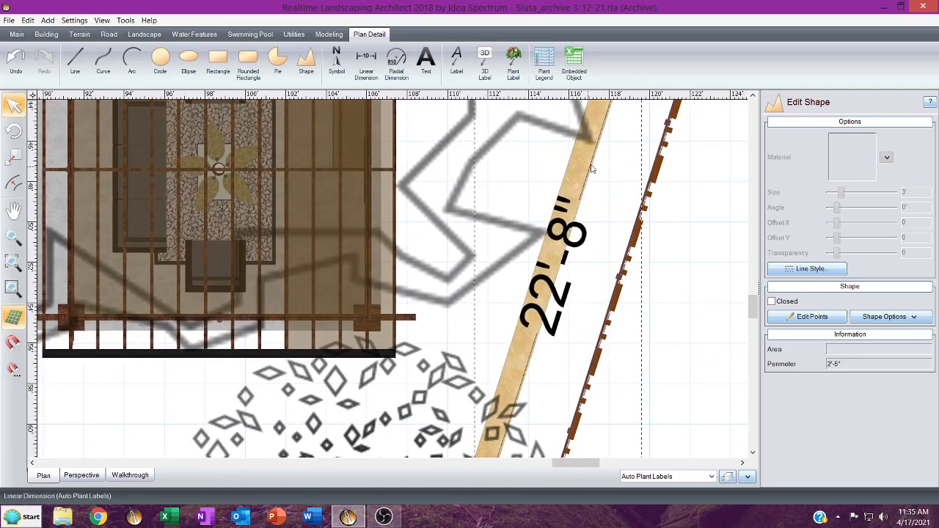
middle_click_drag(608, 158, 586, 338)
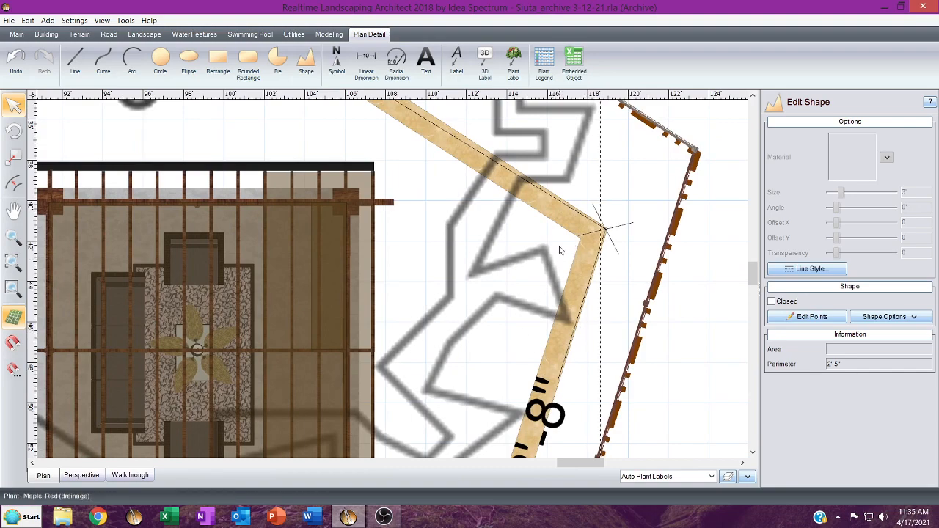
mouse_move(532, 240)
middle_mouse_down()
mouse_move(577, 310)
mouse_move(662, 384)
mouse_move(601, 388)
mouse_move(578, 378)
mouse_move(588, 384)
middle_mouse_up()
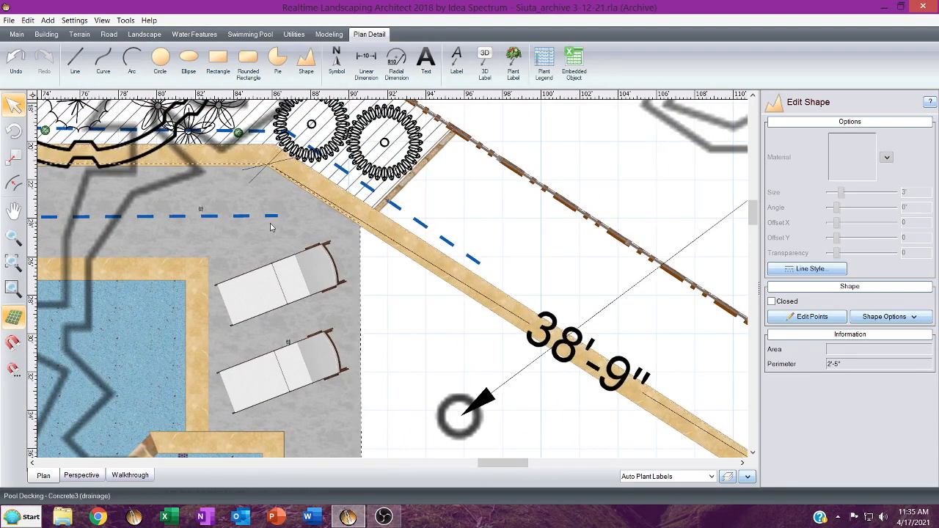
middle_click_drag(269, 228, 728, 275)
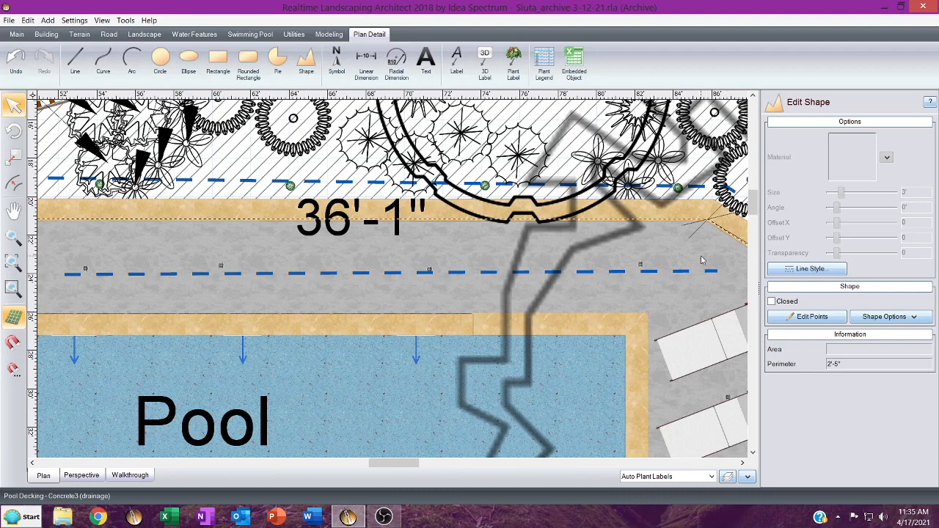
Try the Circle - Hollow arrow style on the 36'-1" dimension along the north retaining wall.
middle_click_drag(675, 249, 76, 211)
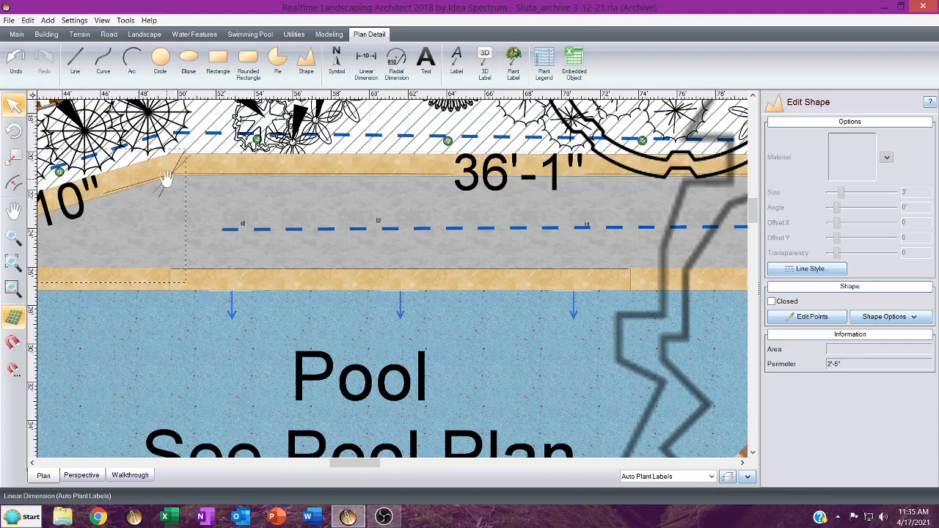
middle_click_drag(168, 182, 144, 179)
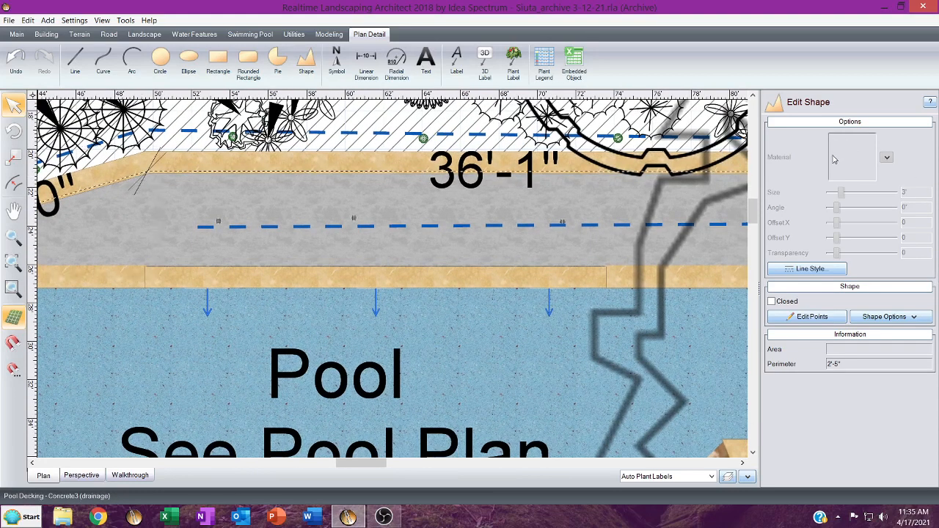
left_click(468, 187)
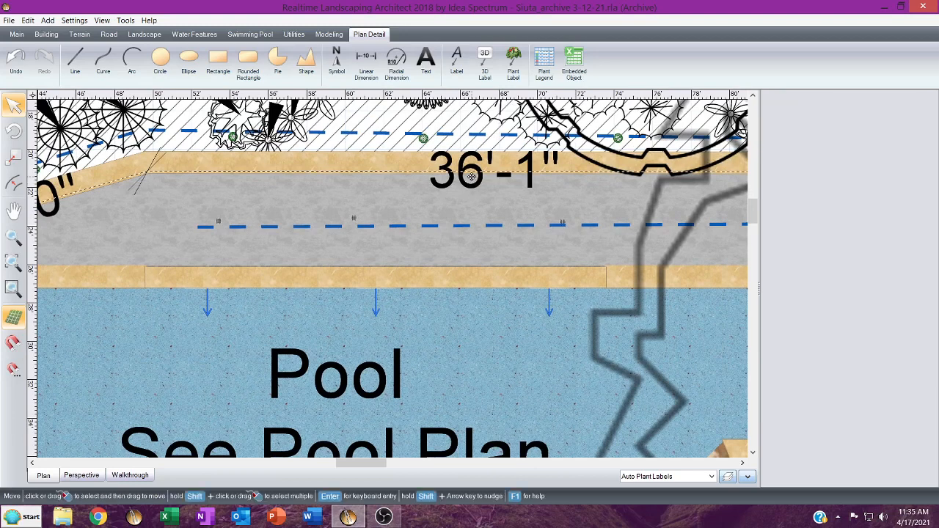
left_click(472, 176)
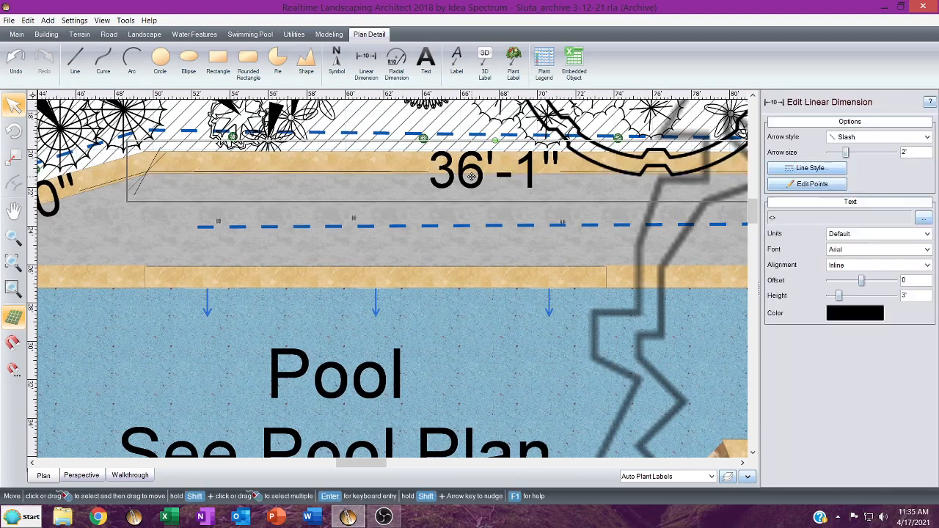
left_click(850, 136)
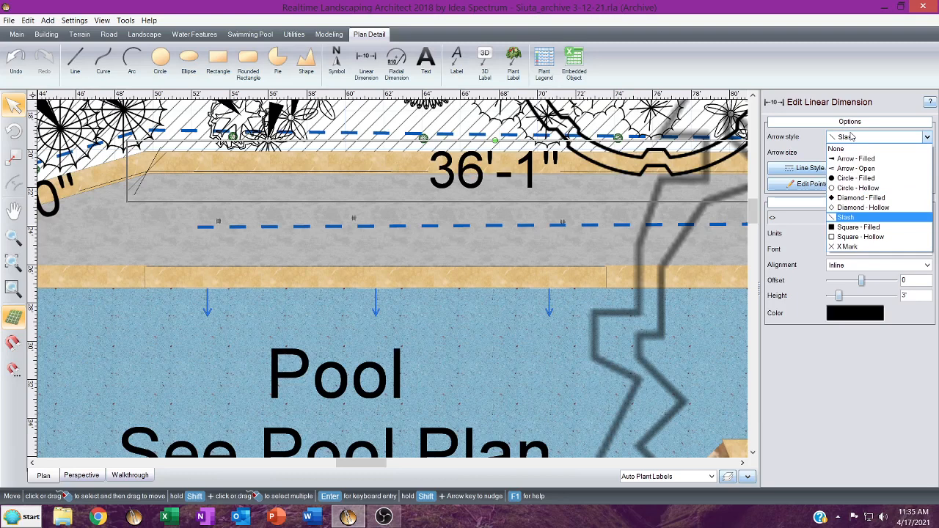
left_click(858, 188)
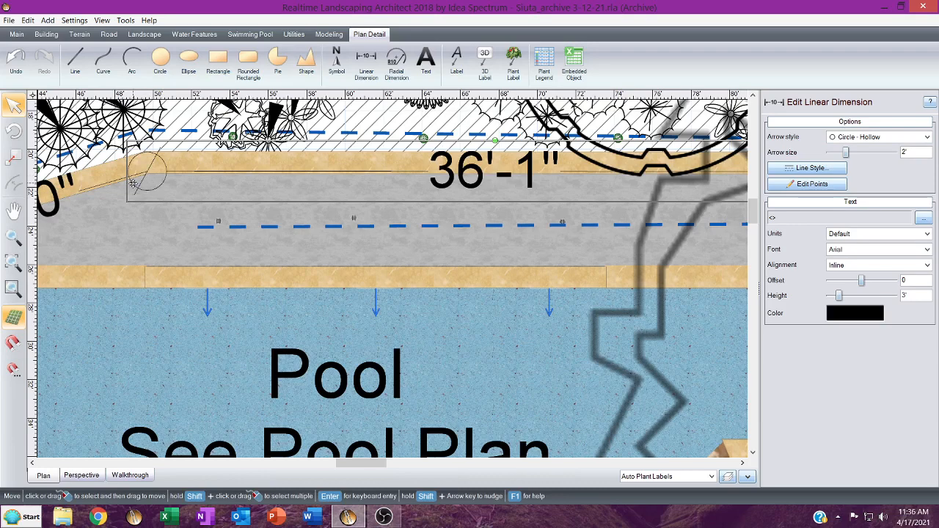
Try the Circle - Hollow arrow style on the 15'-10" wall dimension and then set it to Arrow - Open.
middle_click_drag(130, 185, 377, 171)
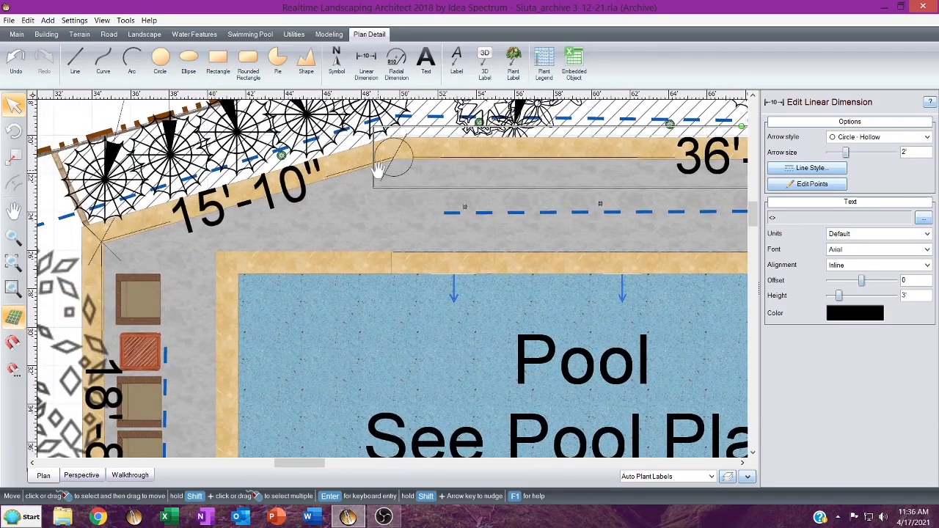
left_click(219, 207)
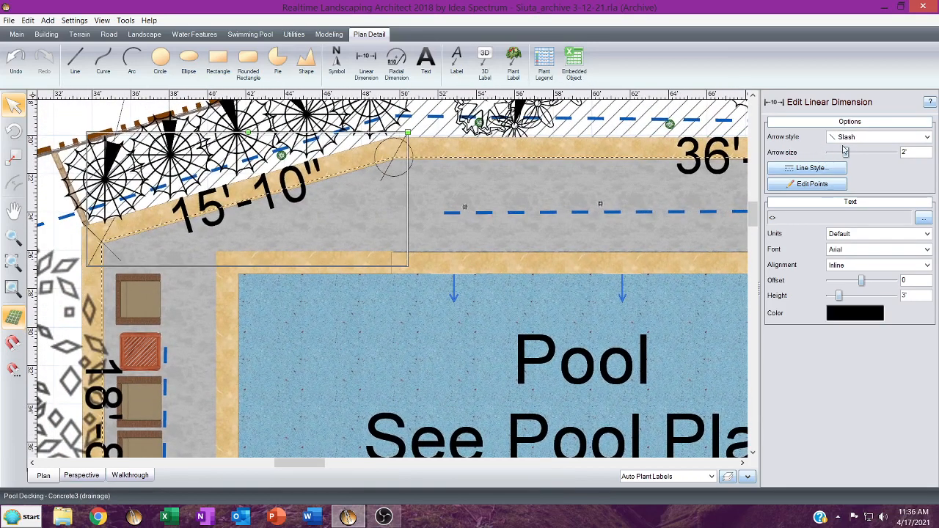
left_click(880, 137)
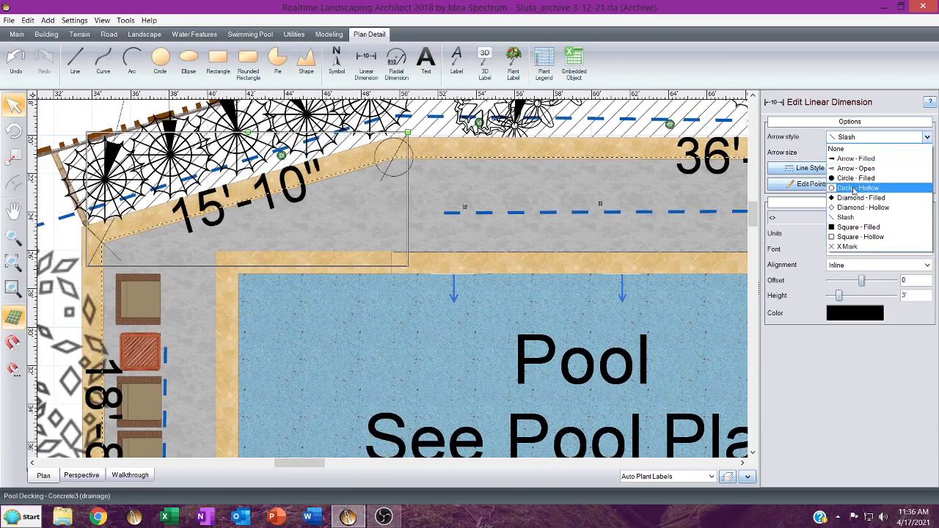
left_click(858, 188)
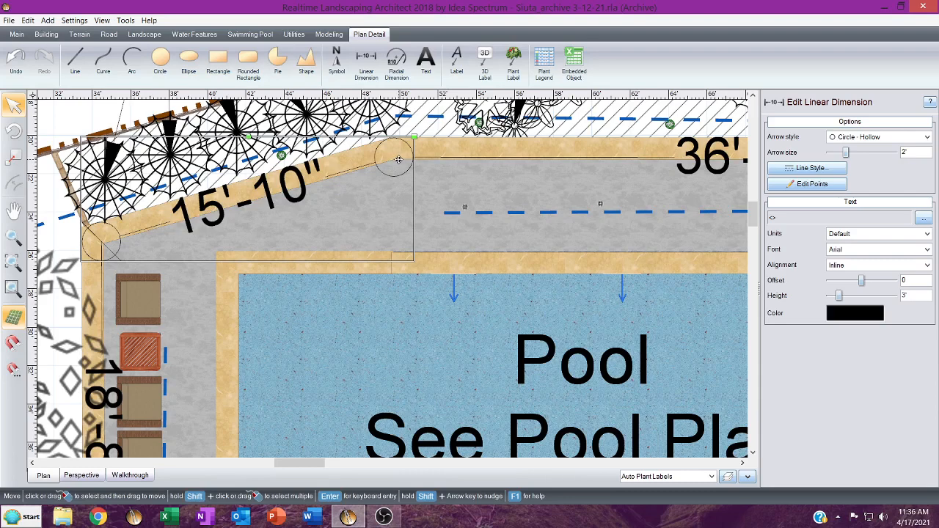
left_click(847, 139)
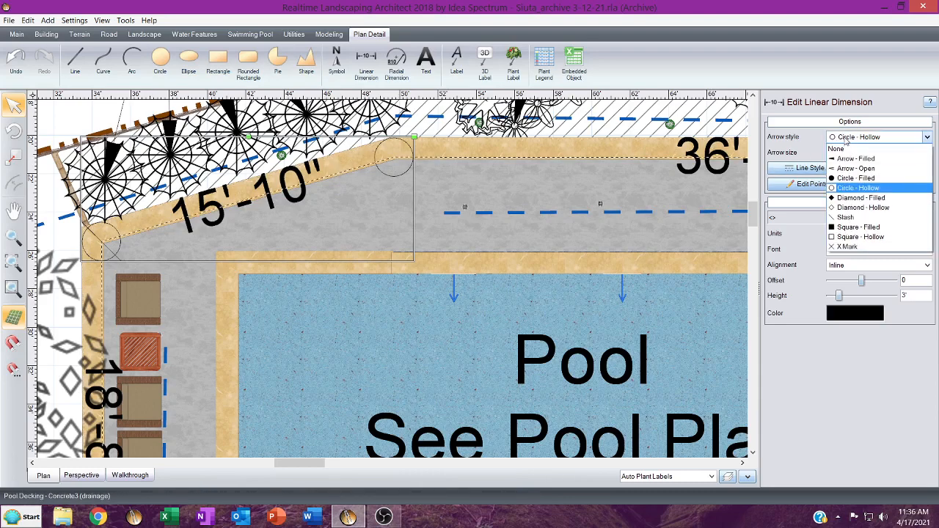
left_click(866, 169)
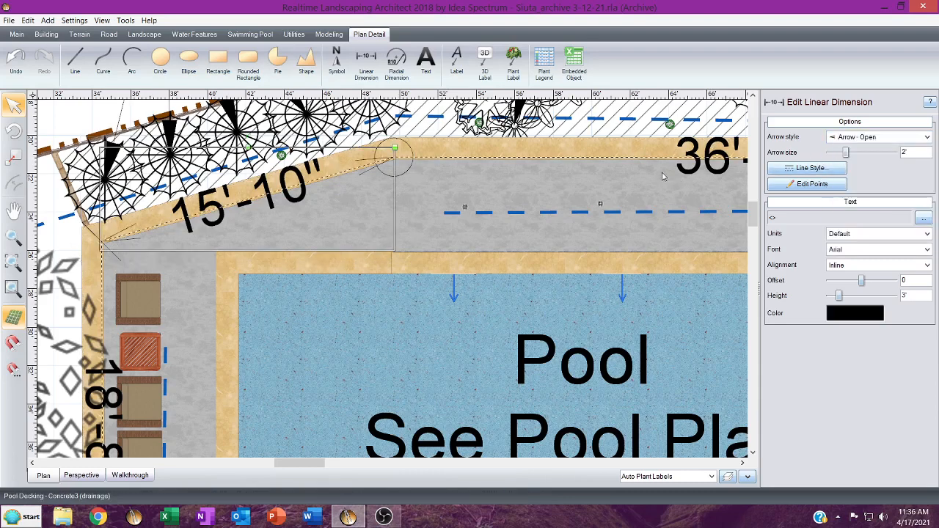
Set the arrow style of the 36'-1" dimension along the north retaining wall to Arrow - Open.
middle_click_drag(662, 172, 531, 186)
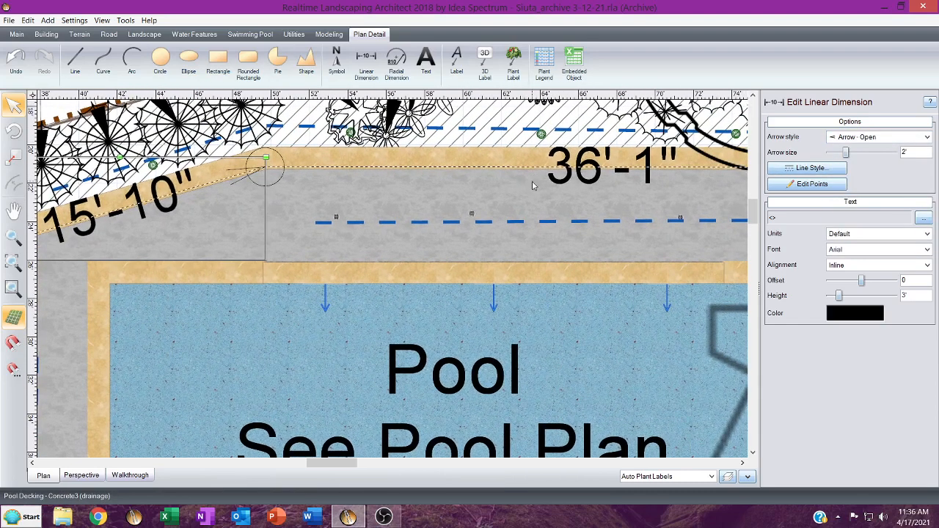
left_click(871, 139)
left_click(865, 169)
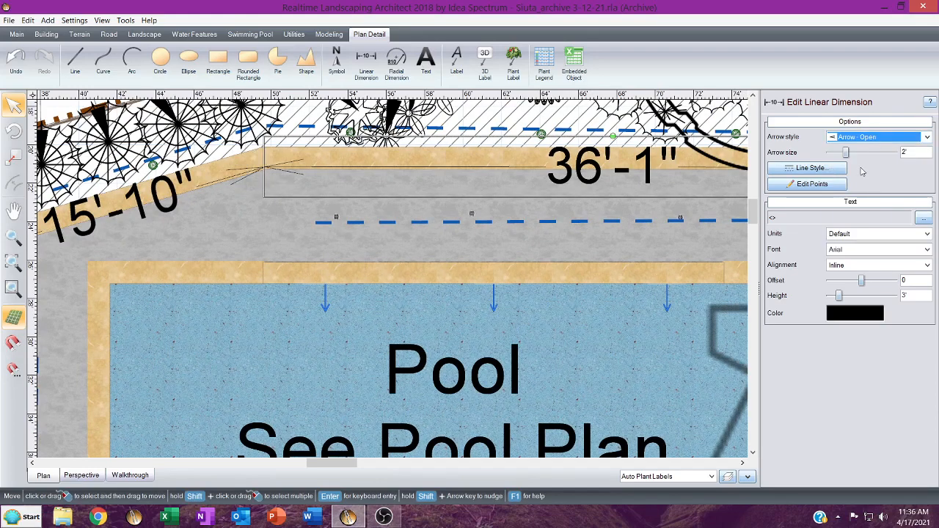
Examine the retaining wall, seating areas, spa and covered patio in the 3D perspective view.
middle_click_drag(434, 208, 474, 219)
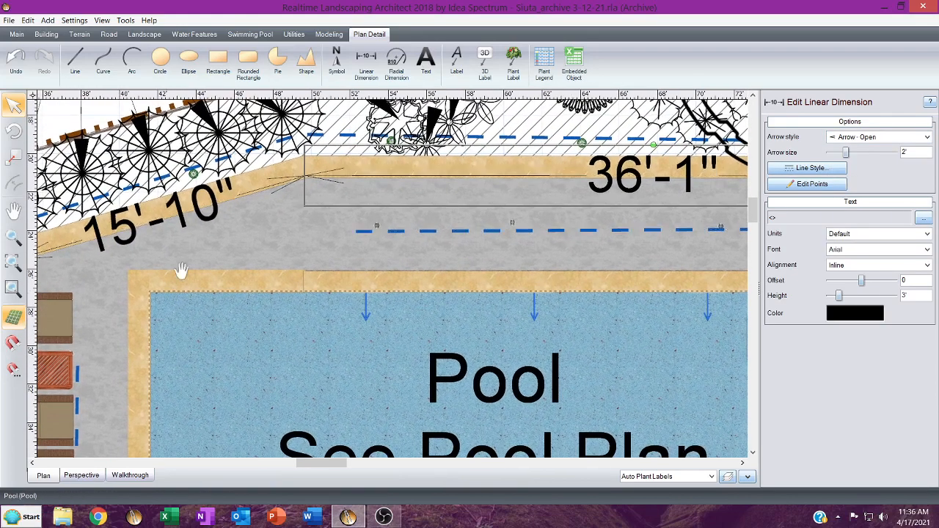
middle_click_drag(184, 270, 241, 199)
scroll(200, 279, "up", 1)
scroll(199, 279, "down", 4)
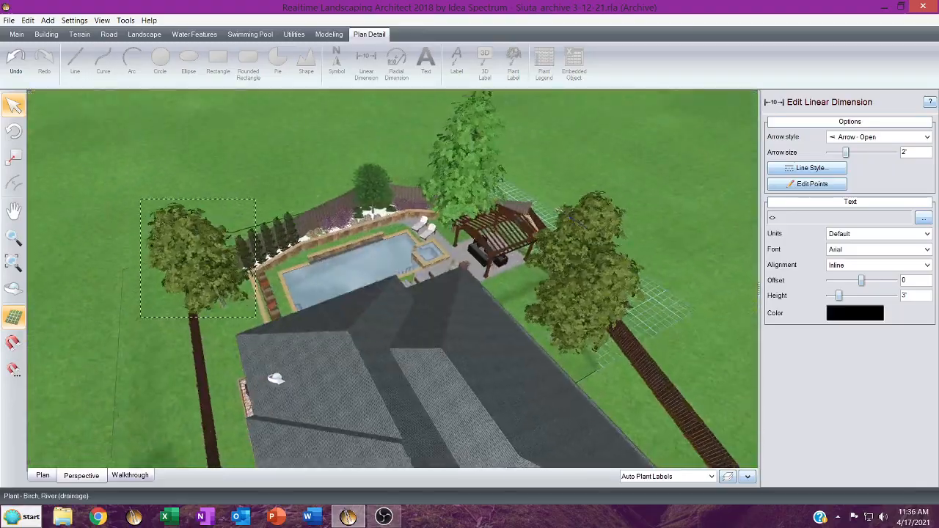
scroll(272, 350, "down", 1)
scroll(285, 330, "up", 7)
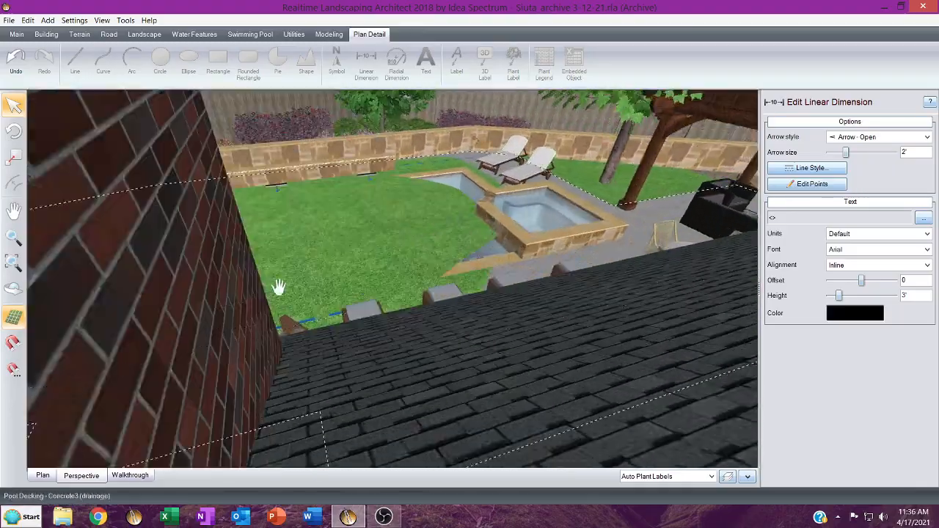
left_click_drag(278, 286, 637, 461)
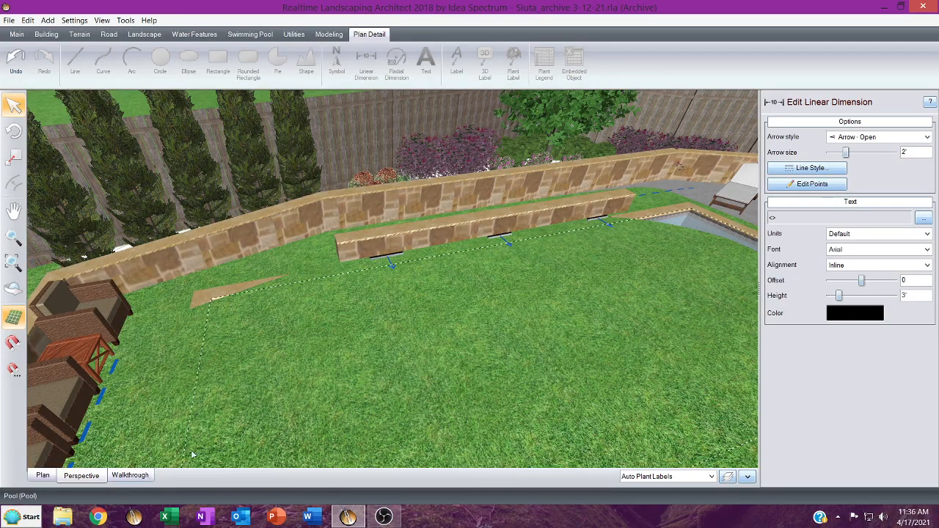
middle_click_drag(224, 386, 382, 237)
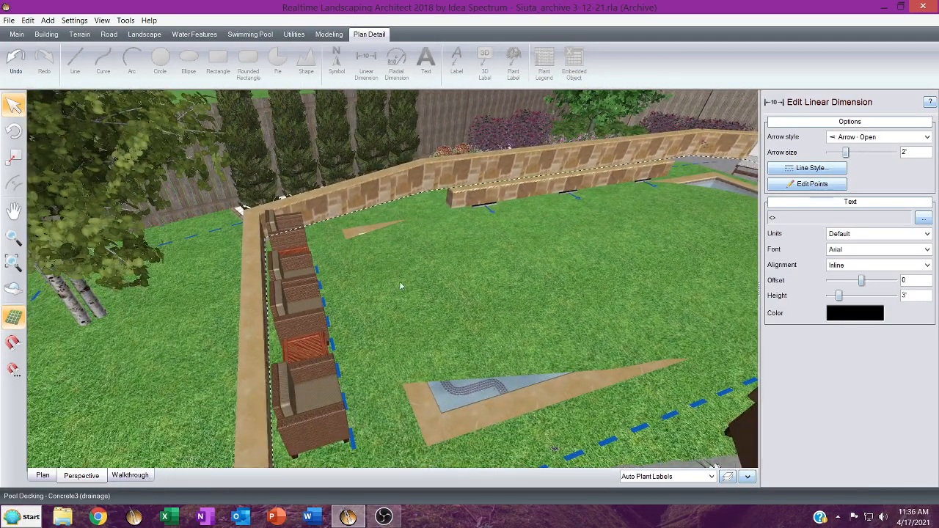
middle_click_drag(424, 315, 294, 248)
right_click_drag(303, 257, 135, 389)
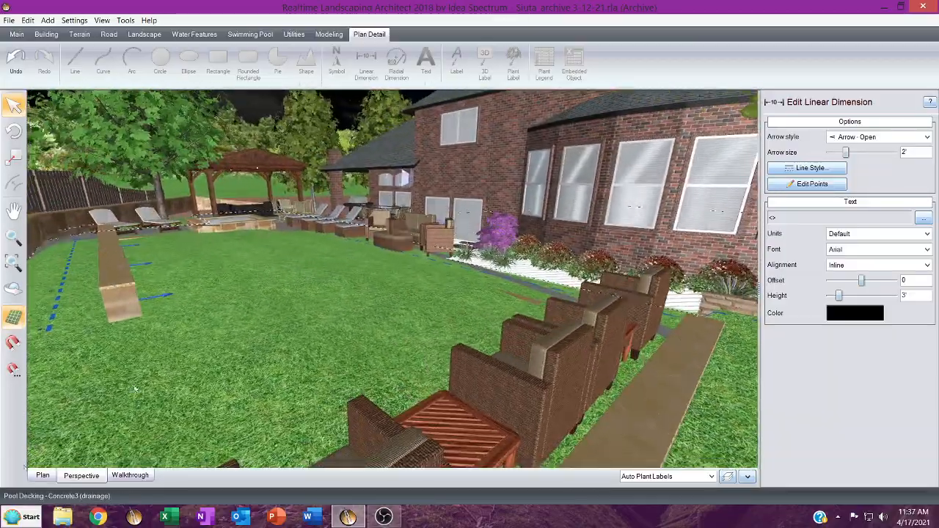
middle_click_drag(335, 272, 147, 5)
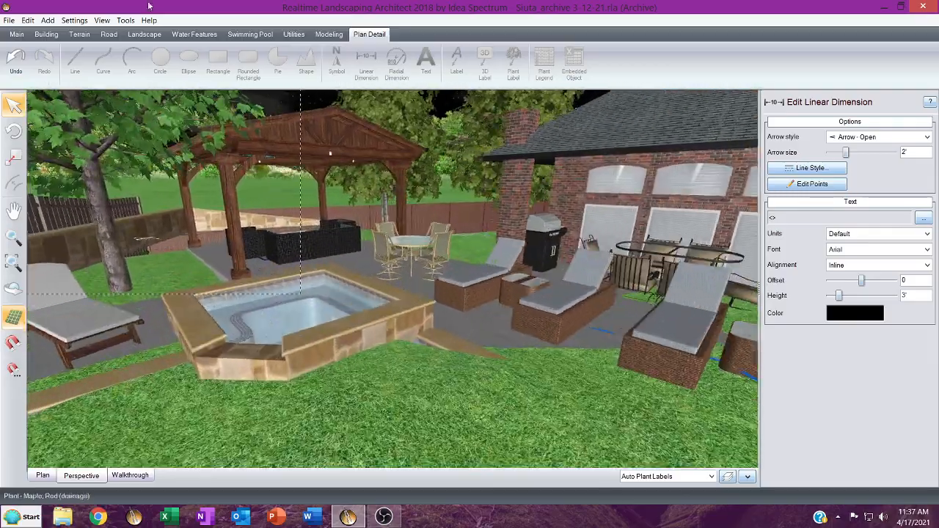
scroll(245, 269, "up", 6)
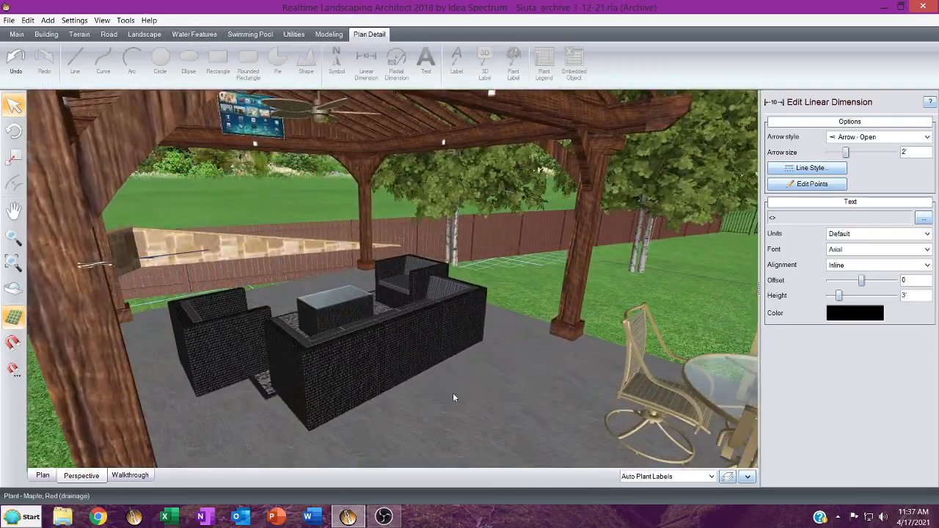
scroll(220, 330, "down", 5)
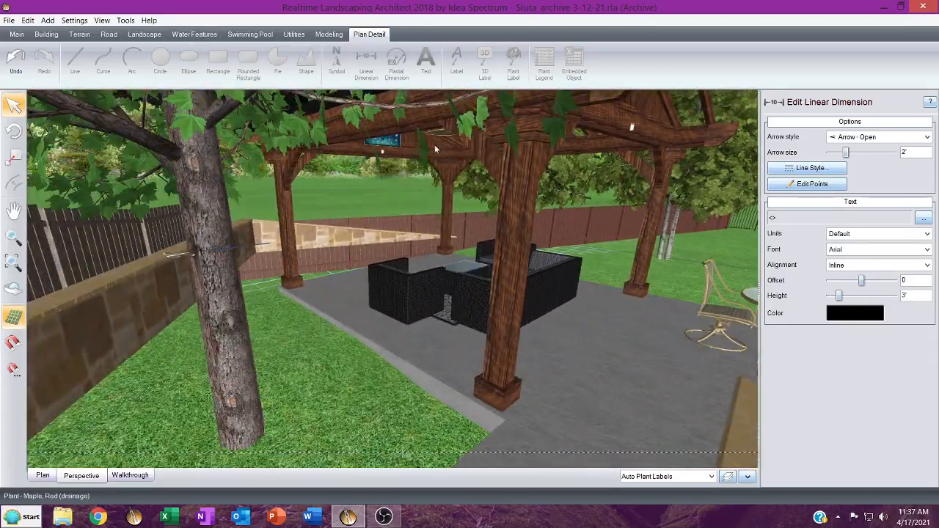
Return to the plan view and review the retaining wall dimensions, pool area, drain label and plant labels.
left_click(43, 475)
scroll(506, 214, "right", 4)
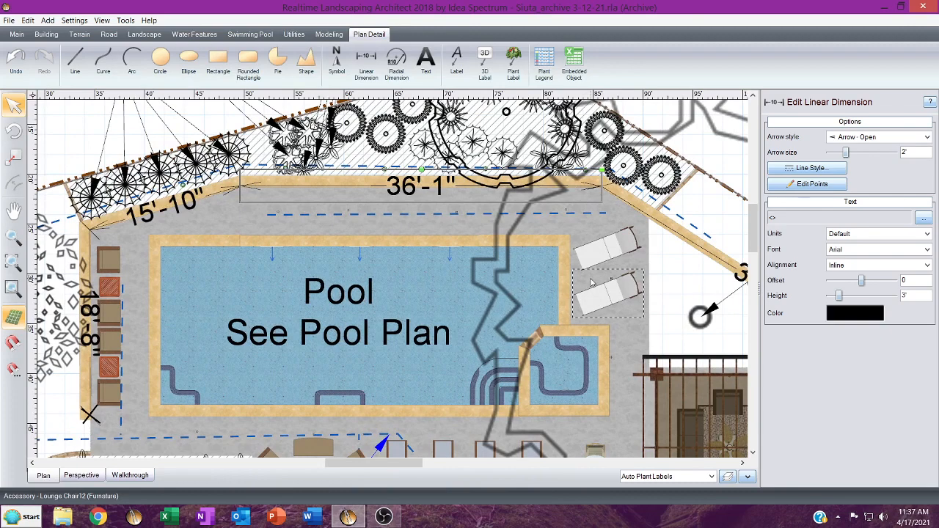
scroll(609, 270, "down", 3)
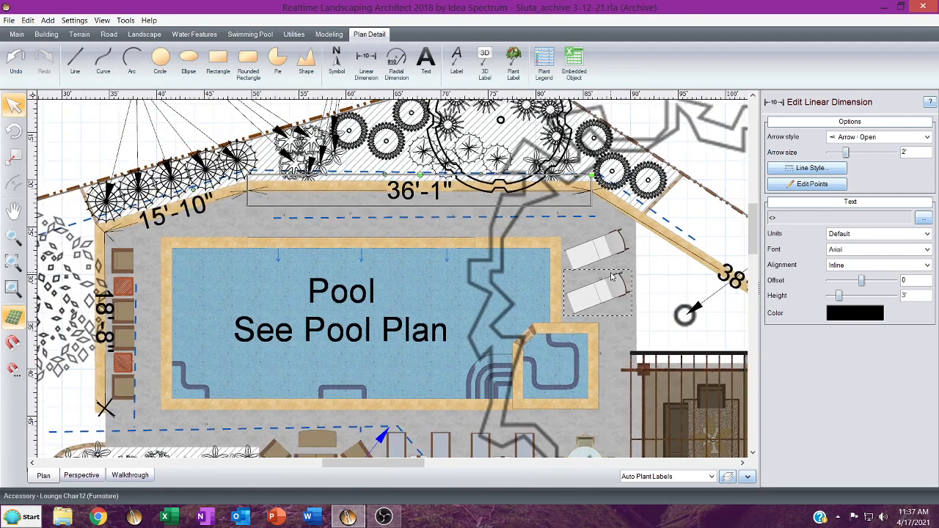
scroll(616, 274, "down", 1)
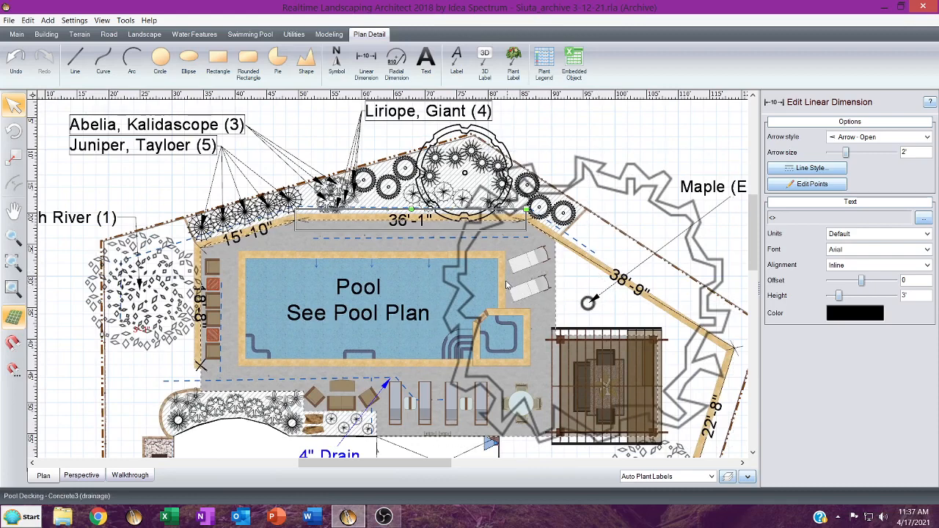
middle_click_drag(419, 299, 423, 241)
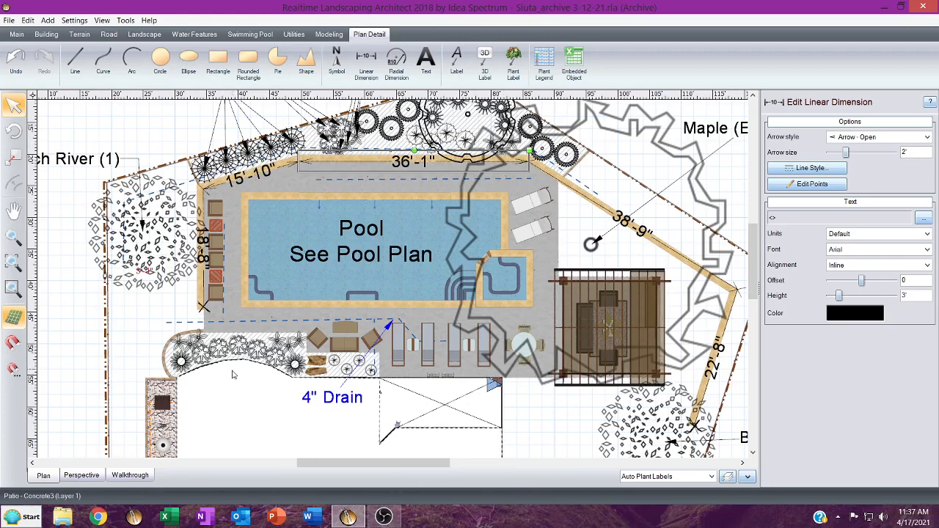
middle_click_drag(330, 375, 300, 337)
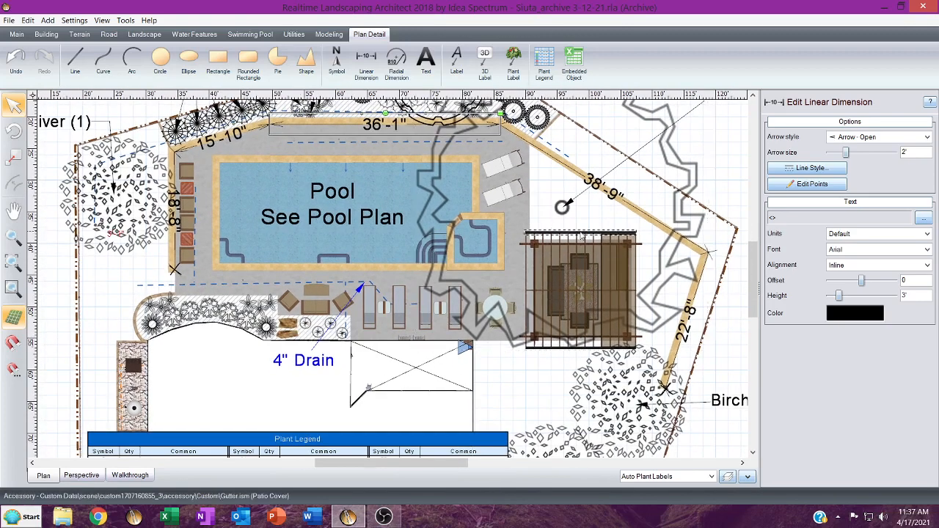
right_click(545, 280)
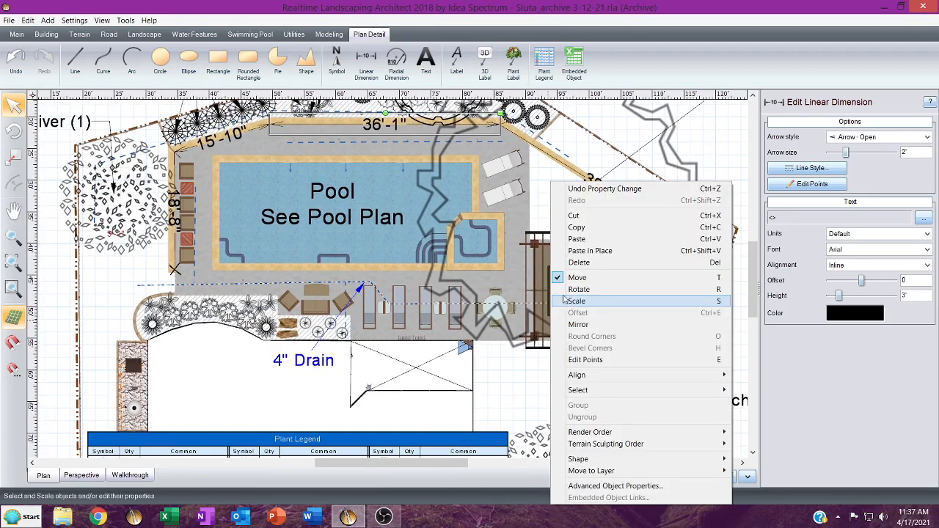
left_click(547, 184)
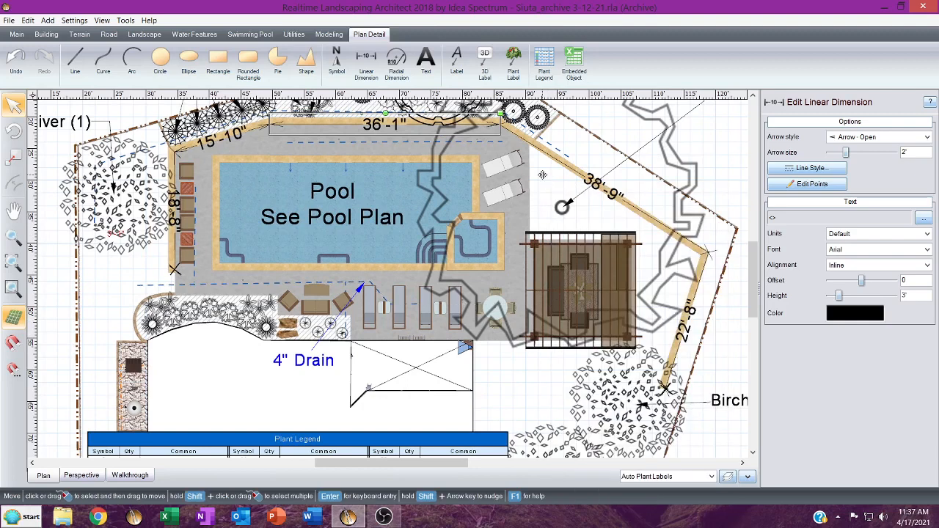
left_click(542, 160)
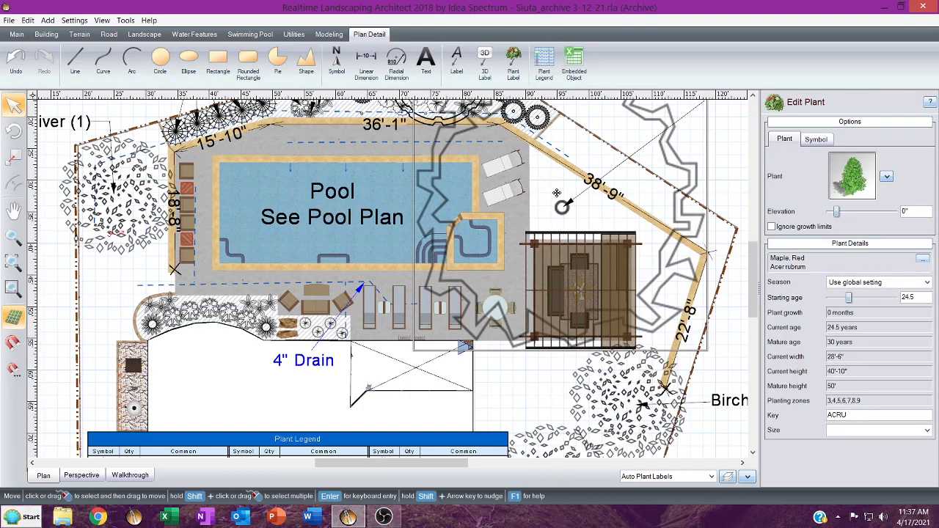
middle_click_drag(623, 311, 550, 259)
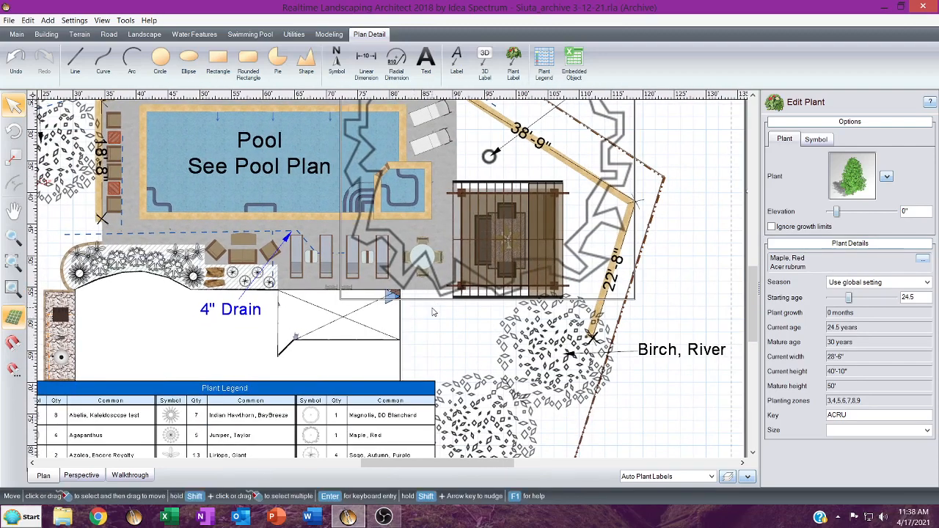
middle_click_drag(433, 311, 553, 368)
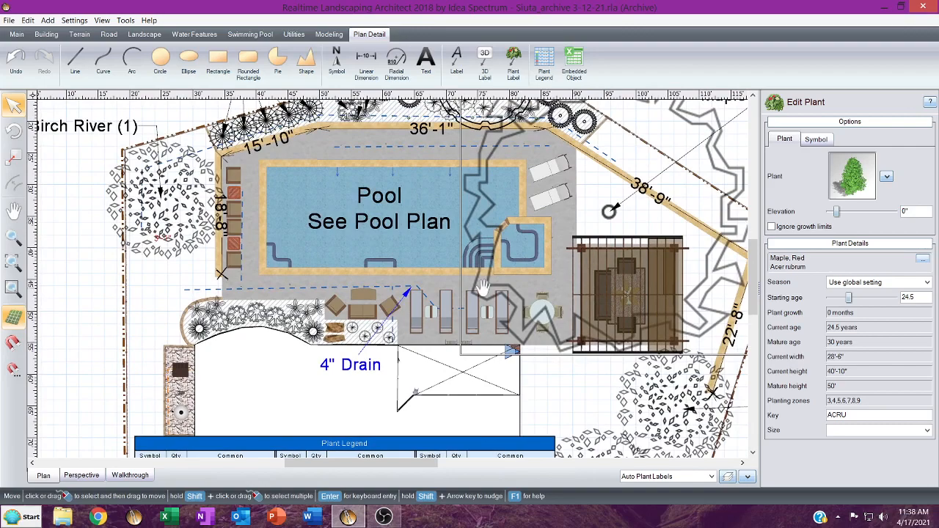
middle_click_drag(482, 287, 486, 373)
middle_click_drag(404, 305, 436, 310)
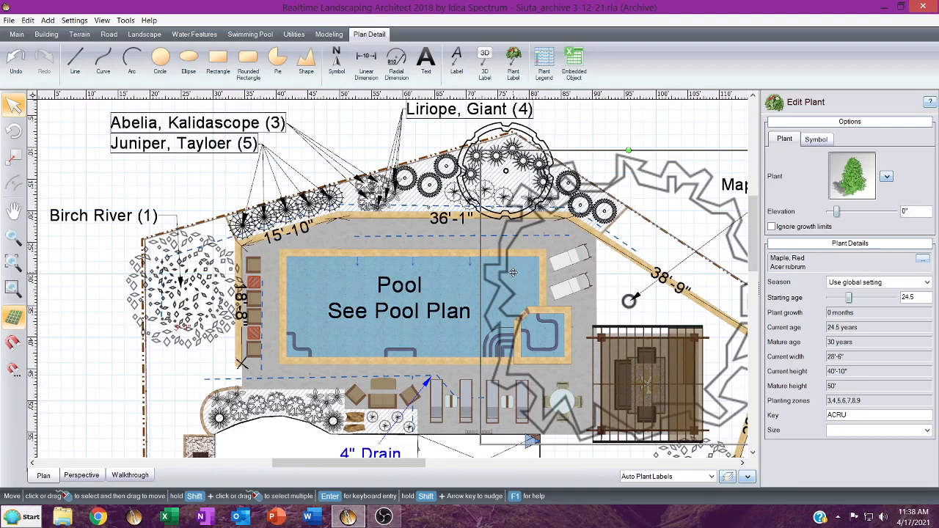
middle_click_drag(477, 370, 419, 278)
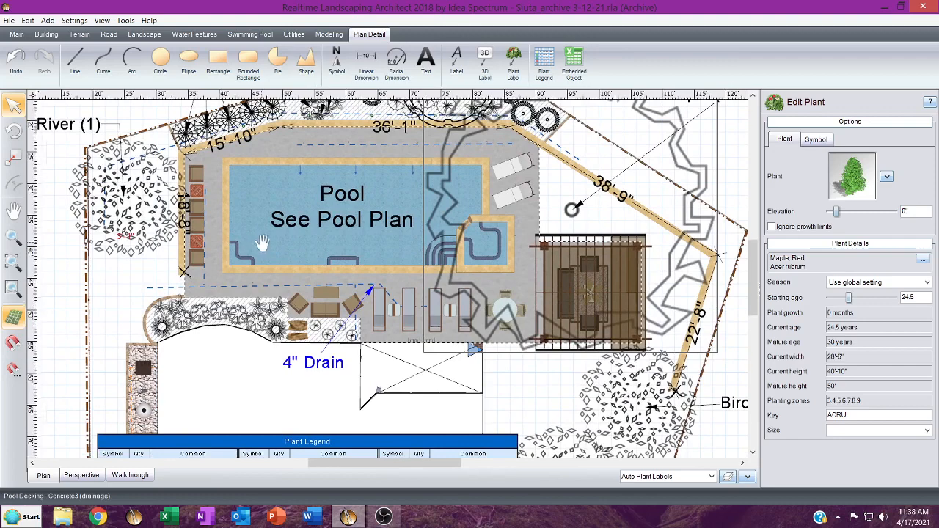
Examine the annotated plan from the pool note, 4" Drain label and wall dimensions down to the plant legend and scale note.
middle_click_drag(261, 242, 422, 262)
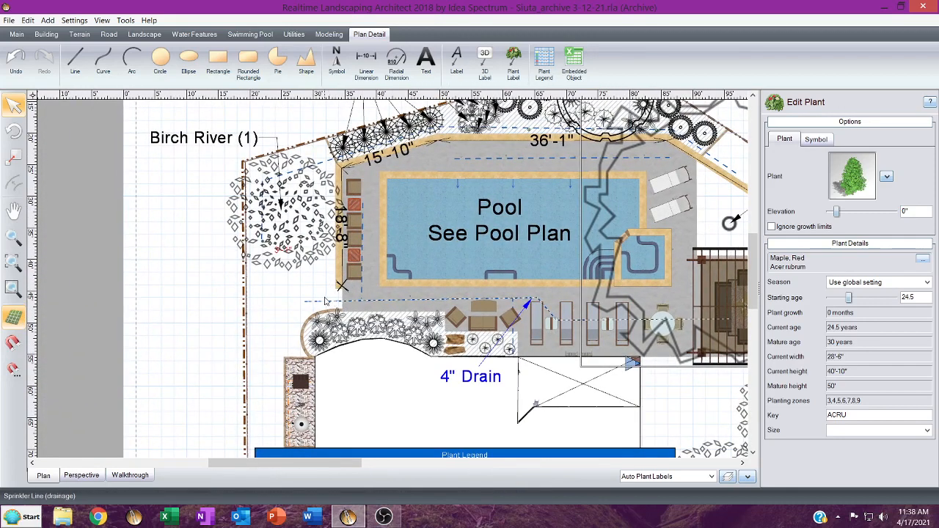
scroll(327, 302, "up", 3)
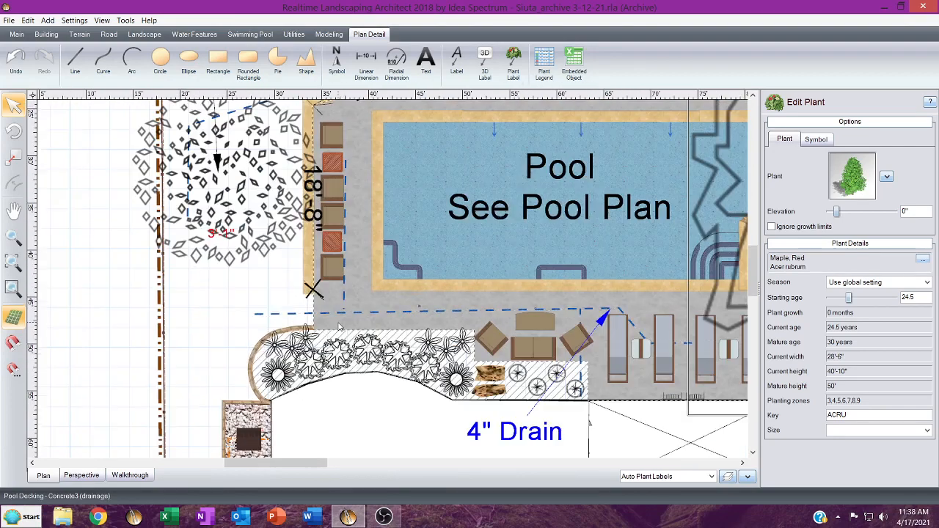
scroll(328, 302, "down", 2)
scroll(393, 280, "down", 2)
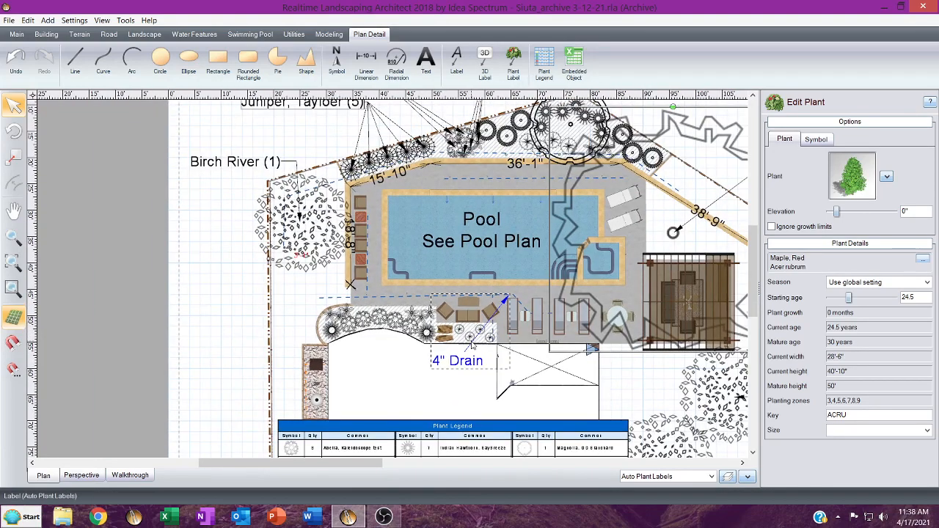
scroll(472, 344, "down", 1)
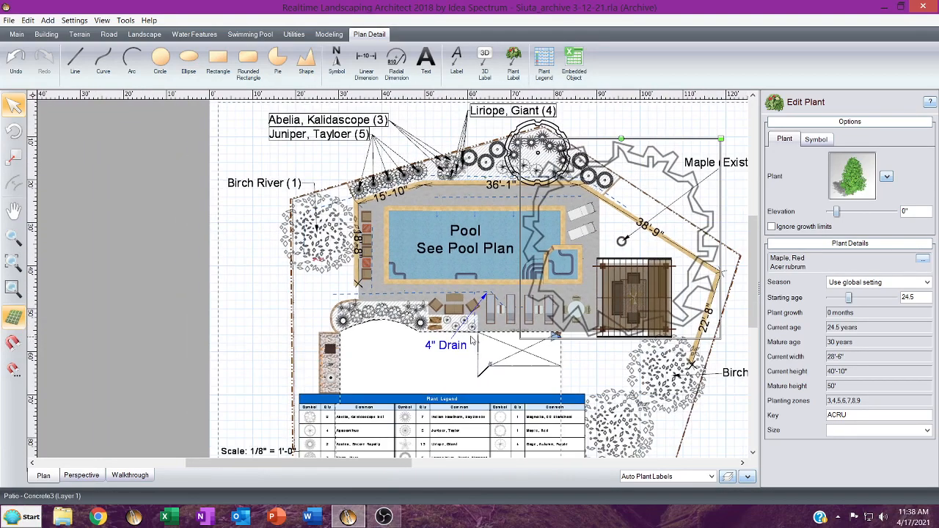
middle_click_drag(472, 339, 401, 309)
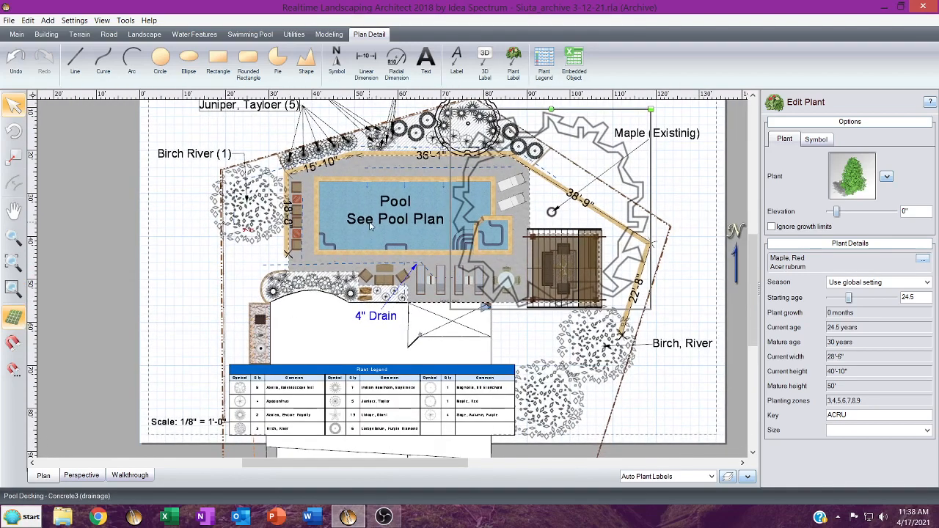
middle_click_drag(368, 224, 365, 256)
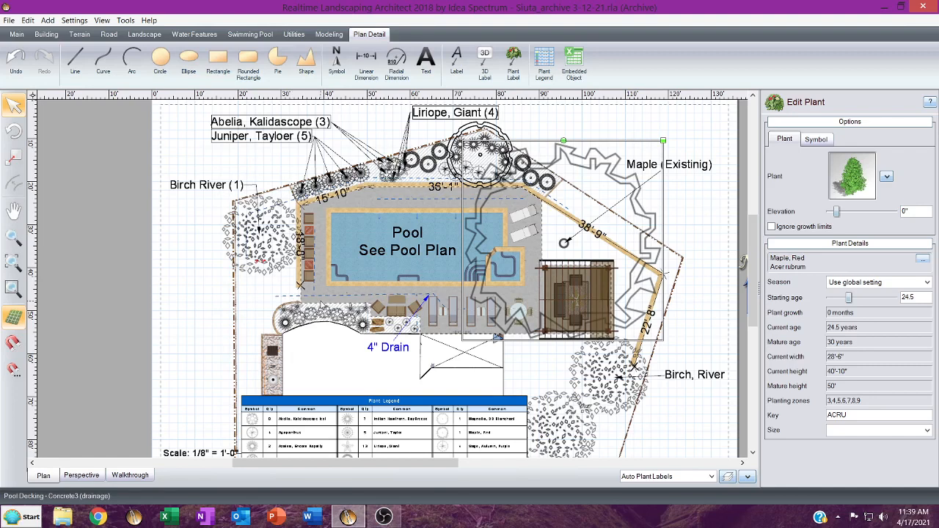
scroll(322, 304, "up", 1)
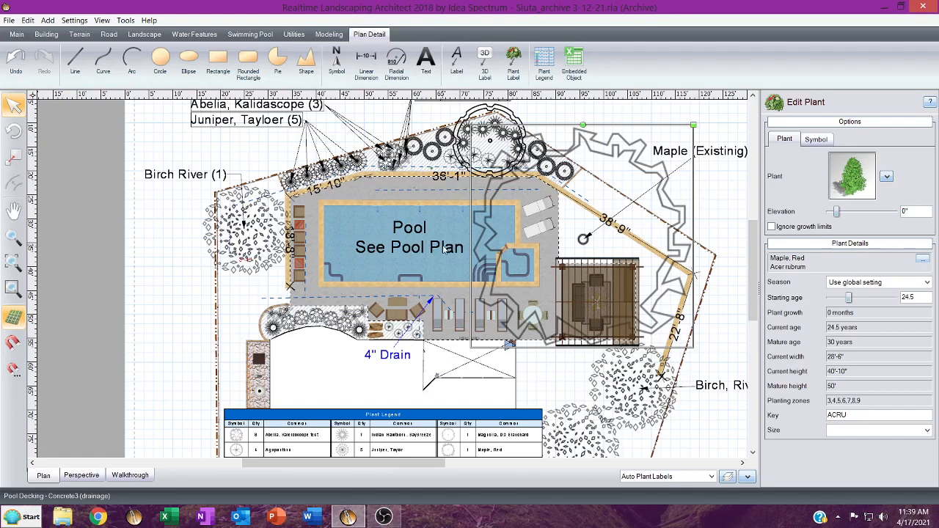
scroll(446, 249, "up", 2)
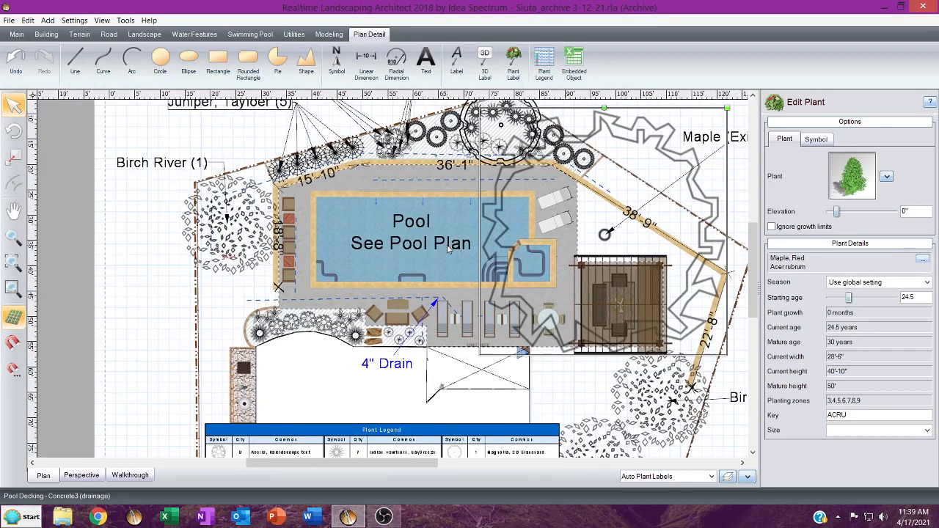
scroll(447, 249, "down", 3)
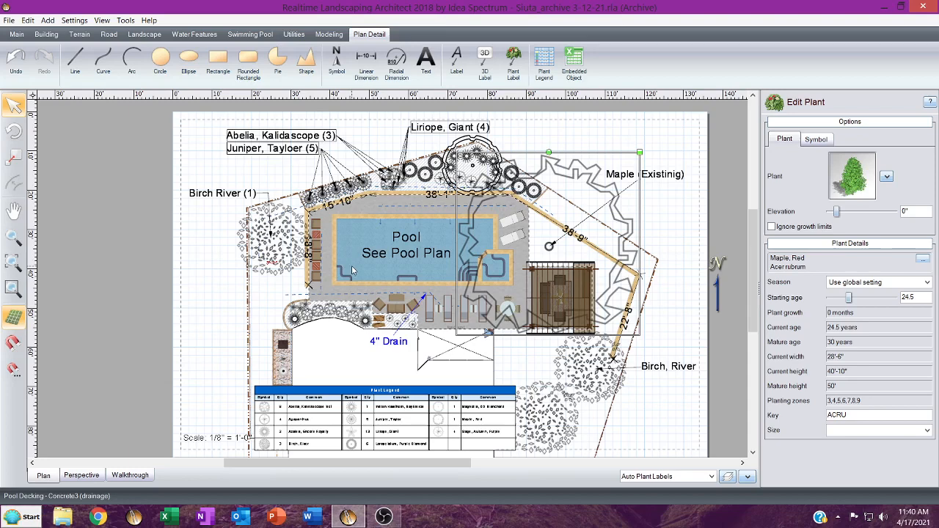
scroll(352, 269, "up", 2)
scroll(351, 267, "up", 1)
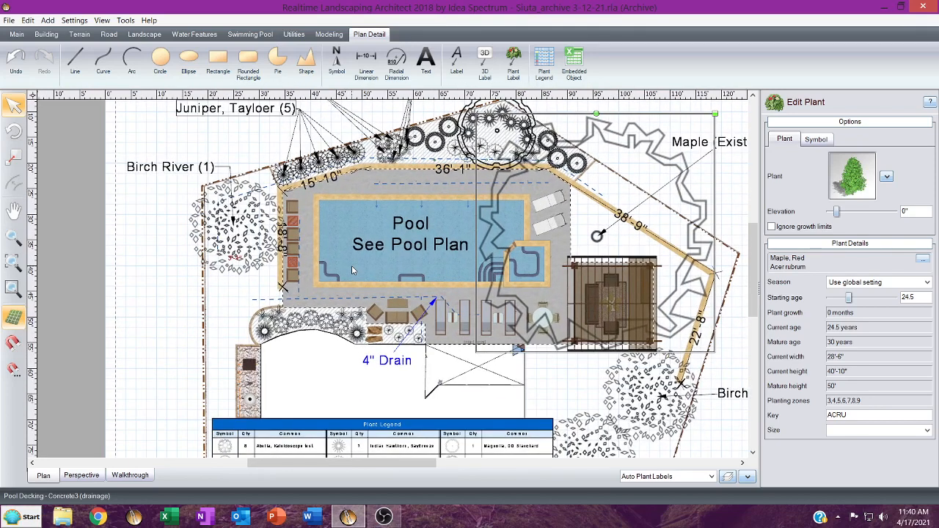
scroll(352, 270, "up", 1)
middle_click_drag(351, 266, 171, 199)
middle_click_drag(176, 314, 293, 293)
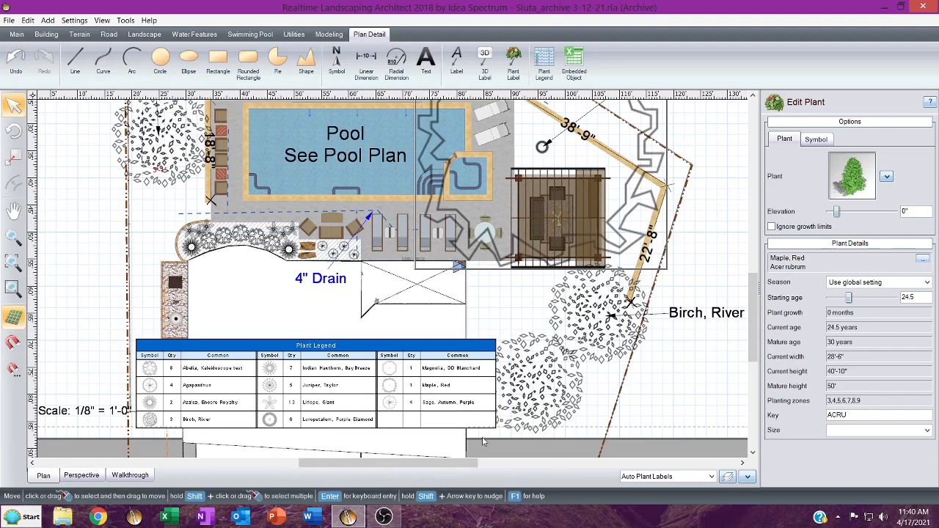
left_click(384, 517)
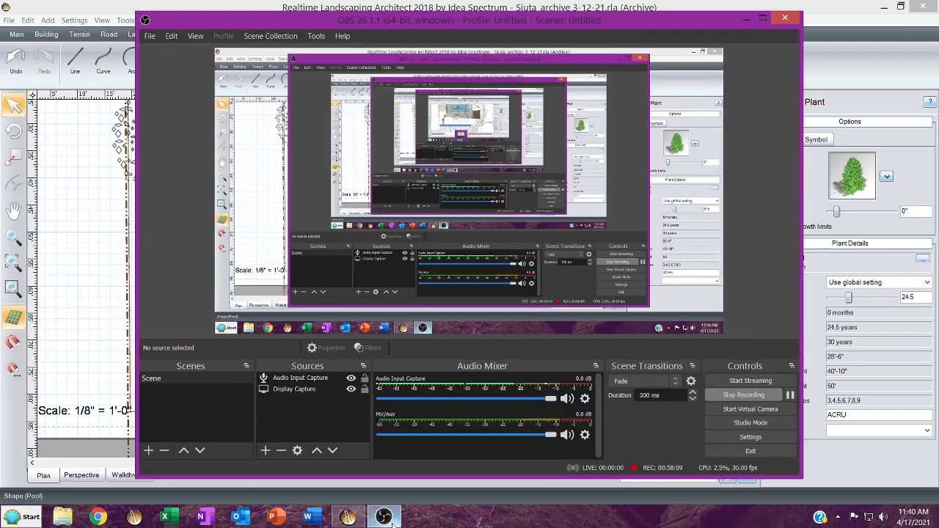